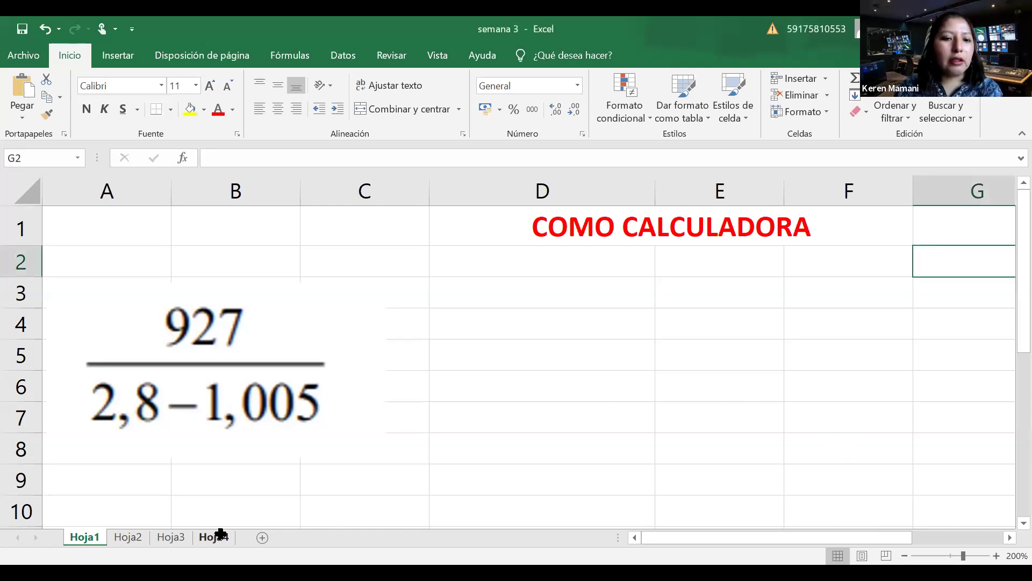
# Step: Open the Hoja4 sheet and widen column B to roughly match the neighbouring columns
pyautogui.click(218, 536)
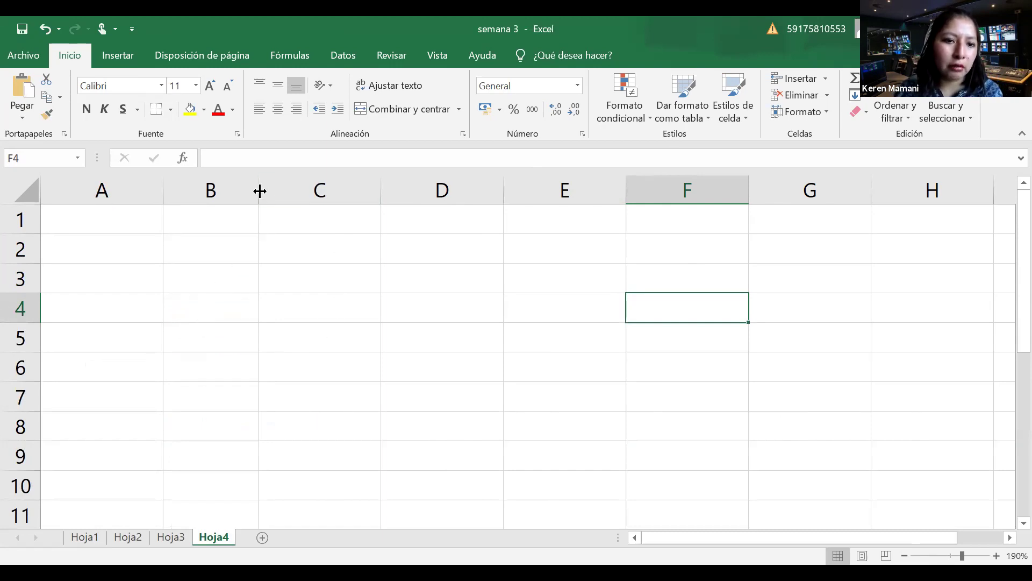
pyautogui.moveTo(290, 196); pyautogui.dragTo(290, 195)
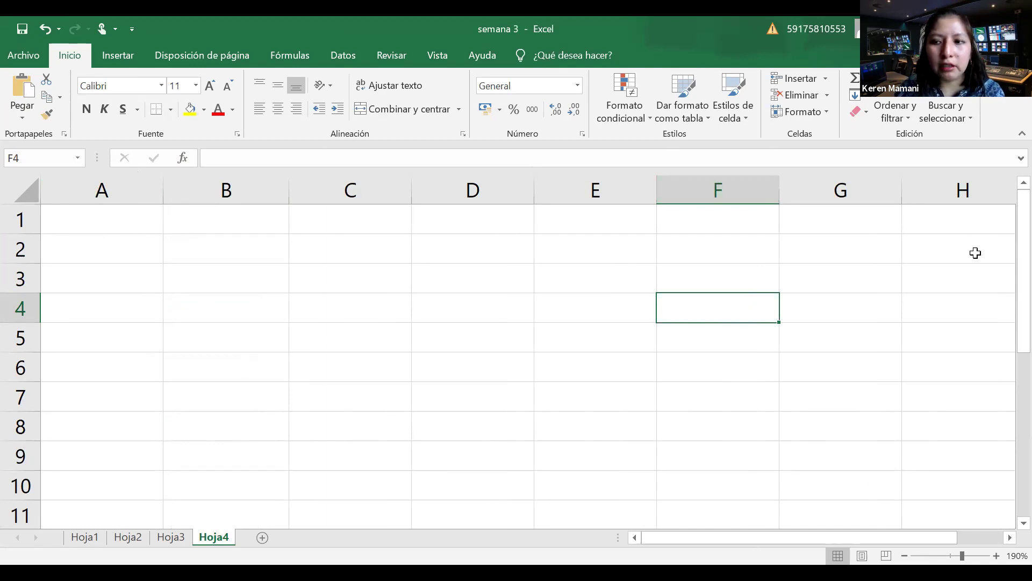
# Step: Examine how Hoja4's columns are lettered, going along row 1 from H past Z to BD and returning to column A
pyautogui.click(950, 226)
pyautogui.press('Right')
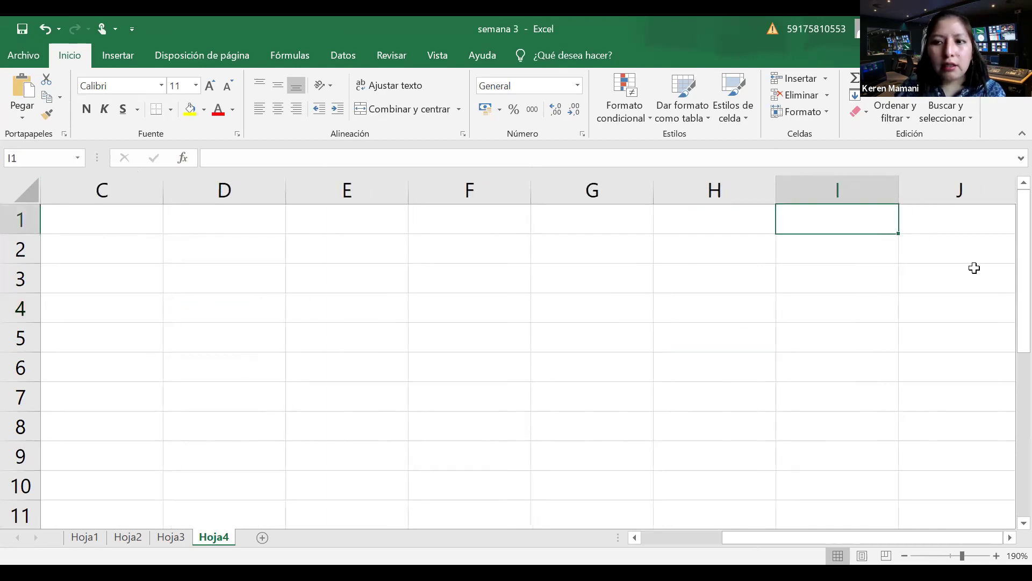
pyautogui.press('Right')
pyautogui.press('Right')
pyautogui.press('Right')
pyautogui.press('Right')
pyautogui.press('Right')
pyautogui.press('Right')
pyautogui.press('Right')
pyautogui.press('Right')
pyautogui.press('Right')
pyautogui.press('Right')
pyautogui.press('Right')
pyautogui.press('Right')
pyautogui.press('Right')
pyautogui.press('Right')
pyautogui.press('Right')
pyautogui.press('Right')
pyautogui.press('Right')
pyautogui.press('Right')
pyautogui.press('Right')
pyautogui.press('Right')
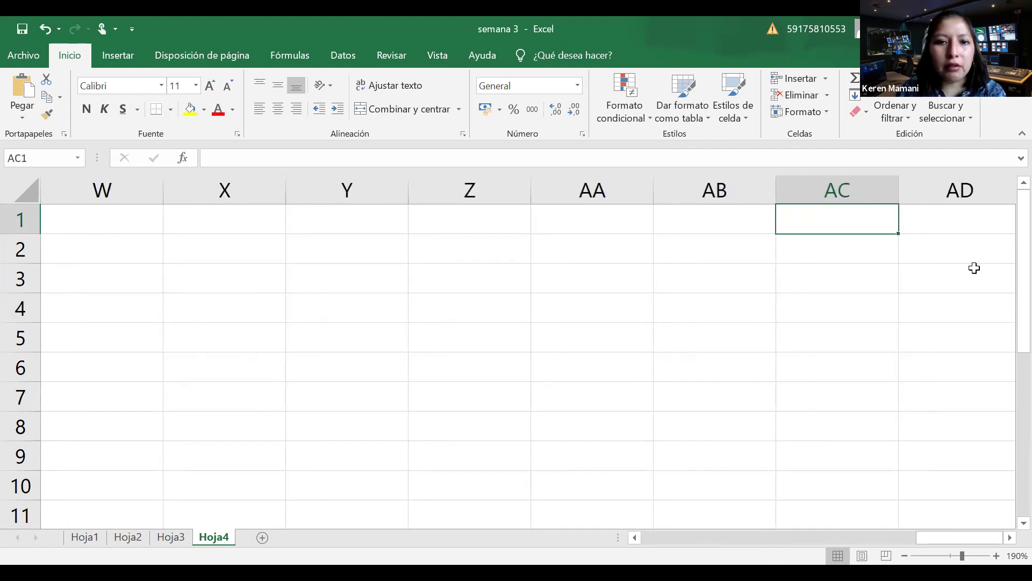
pyautogui.click(499, 221)
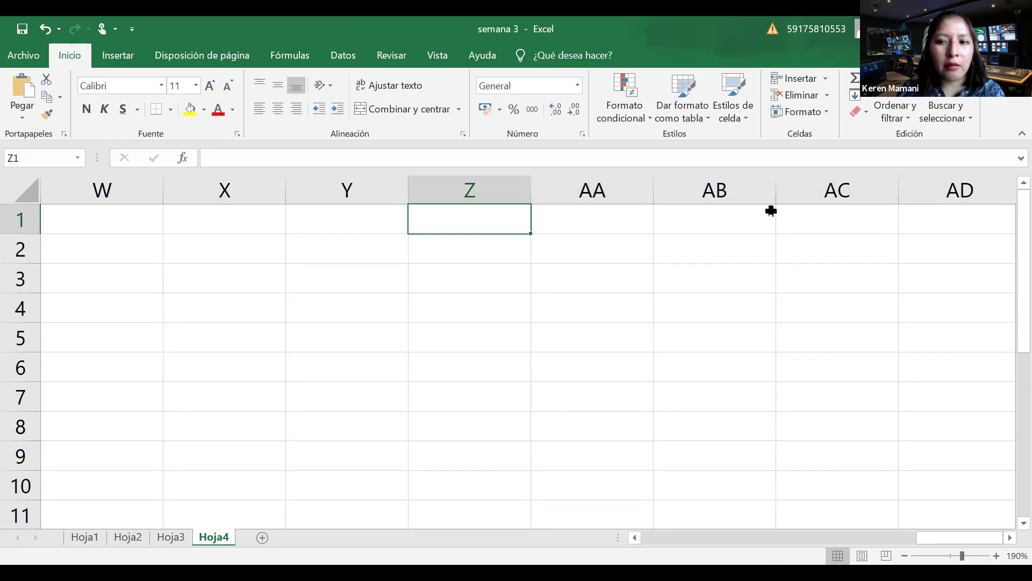
pyautogui.click(936, 210)
pyautogui.press('Right')
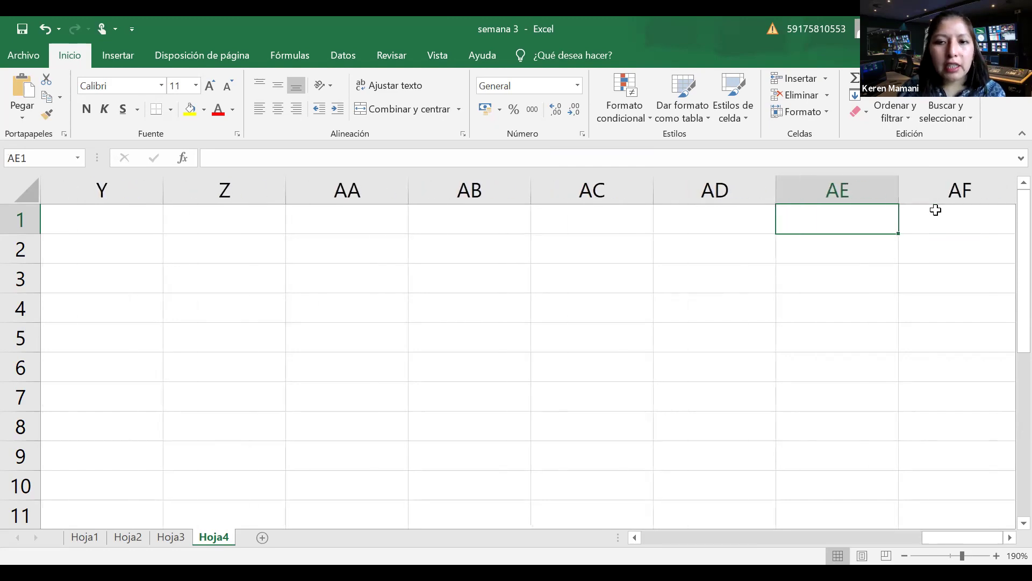
pyautogui.press('Right')
pyautogui.press('Right')
pyautogui.press('Right')
pyautogui.press('Right')
pyautogui.press('Right')
pyautogui.press('Right')
pyautogui.press('Right')
pyautogui.press('Right')
pyautogui.press('Right')
pyautogui.press('Right')
pyautogui.press('Right')
pyautogui.press('Right')
pyautogui.press('Right')
pyautogui.press('Right')
pyautogui.press('Right')
pyautogui.press('Right')
pyautogui.press('Right')
pyautogui.press('Right')
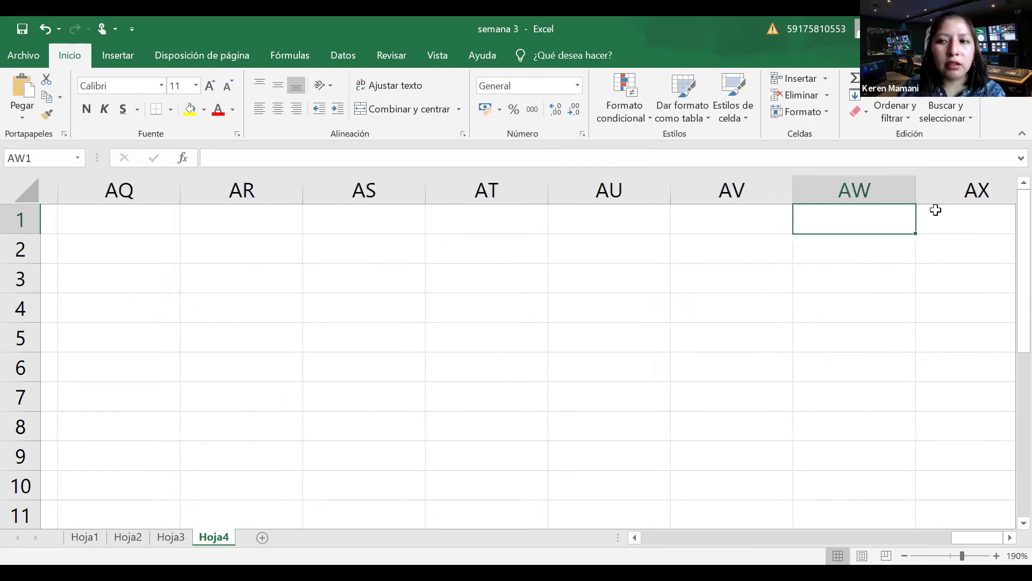
pyautogui.press('Right')
pyautogui.press('Right')
pyautogui.press('Right')
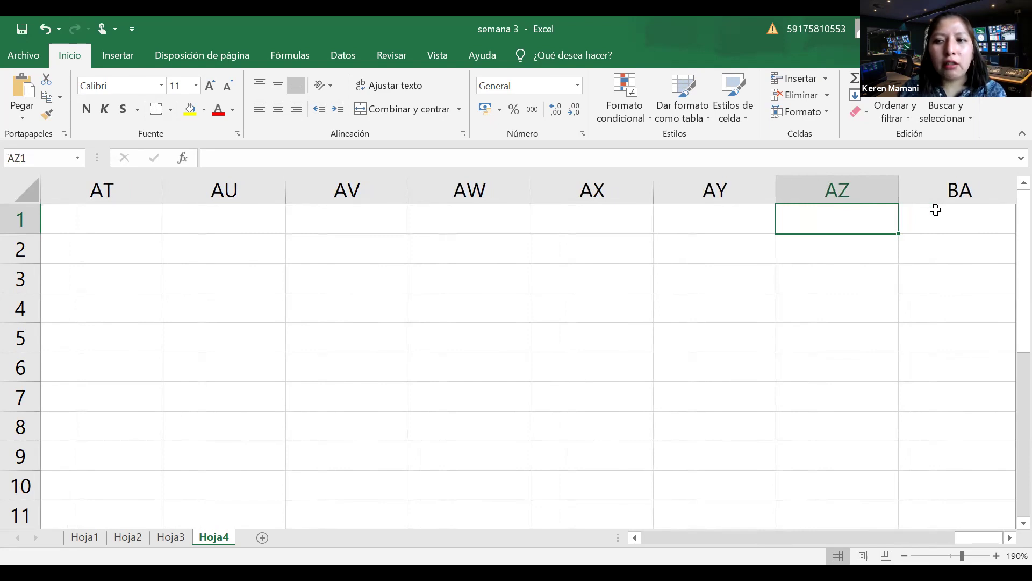
pyautogui.press('Right')
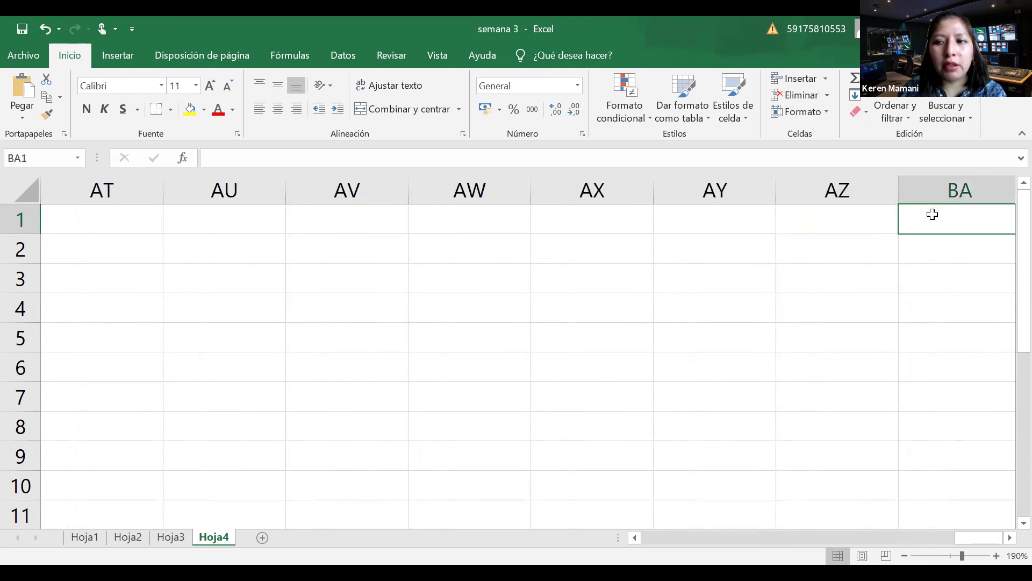
pyautogui.press('Right')
pyautogui.press('Right')
pyautogui.press('Right')
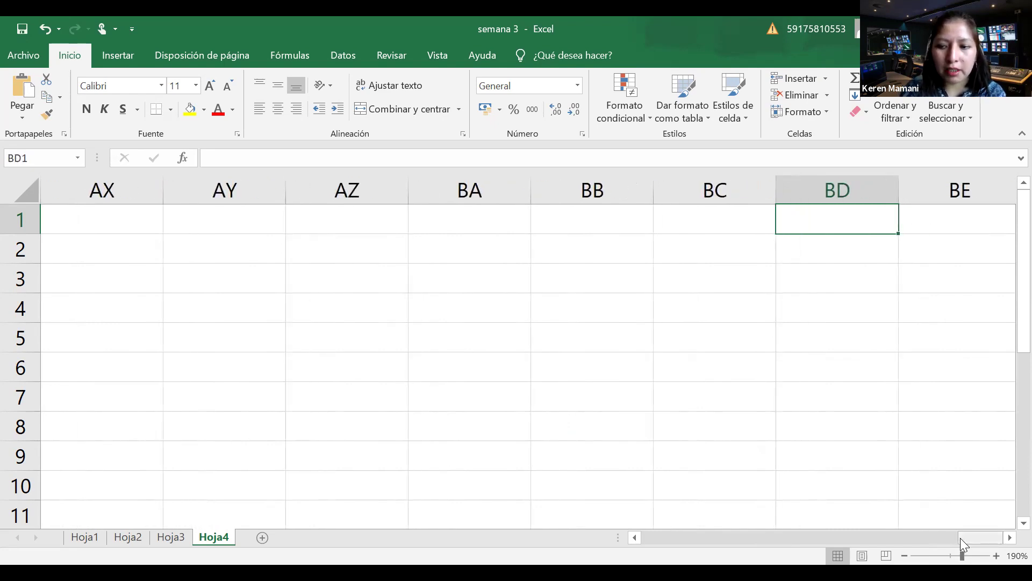
pyautogui.moveTo(964, 542); pyautogui.dragTo(957, 545)
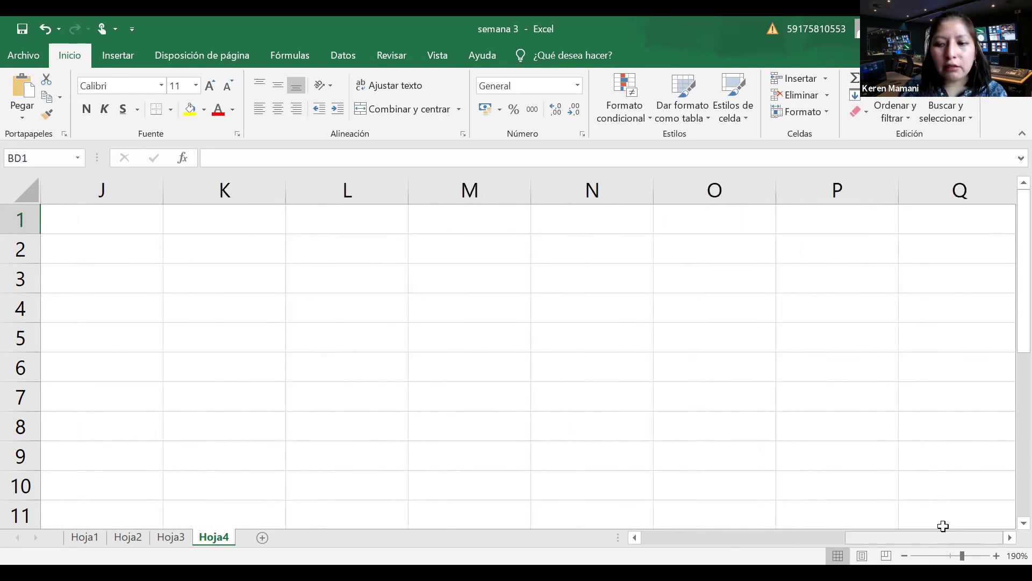
pyautogui.hscroll(-3, 433, 464)
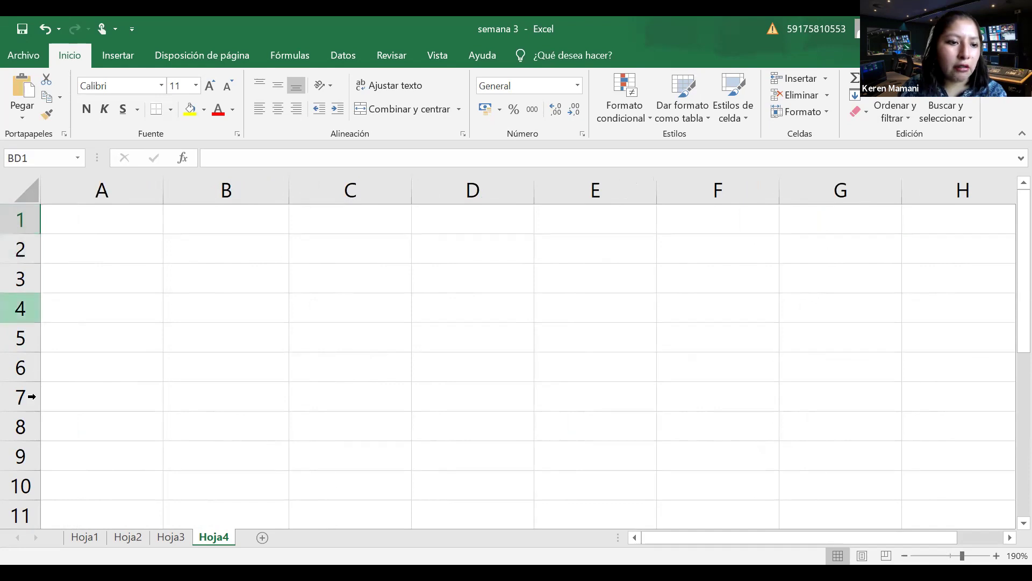
# Step: Examine how the rows are numbered by going down column A to row 104 and returning to row 1
pyautogui.click(96, 363)
pyautogui.press('Down')
pyautogui.press('Down')
pyautogui.press('Down')
pyautogui.press('Down')
pyautogui.press('Down')
pyautogui.press('Down')
pyautogui.press('Down')
pyautogui.press('Down')
pyautogui.press('Down')
pyautogui.press('Down')
pyautogui.press('Down')
pyautogui.press('Down')
pyautogui.press('Down')
pyautogui.press('Down')
pyautogui.press('Down')
pyautogui.press('Down')
pyautogui.press('Down')
pyautogui.press('Down')
pyautogui.press('Down')
pyautogui.press('Down')
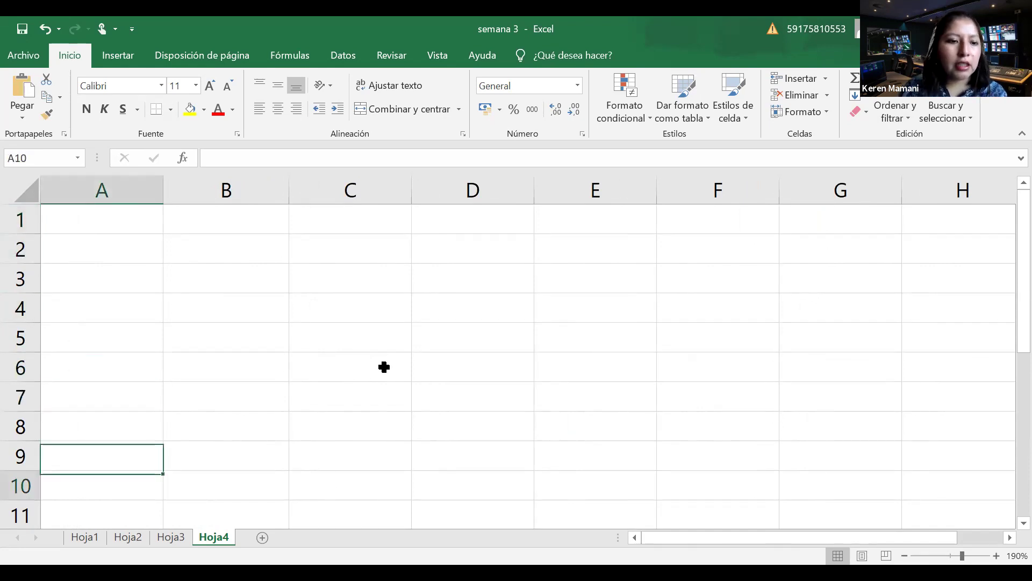
pyautogui.press('Down')
pyautogui.press('Down')
pyautogui.press('Down')
pyautogui.press('Down')
pyautogui.press('Down')
pyautogui.press('Down')
pyautogui.press('Down')
pyautogui.press('Down')
pyautogui.press('Down')
pyautogui.press('Down')
pyautogui.press('Down')
pyautogui.press('Down')
pyautogui.press('Down')
pyautogui.press('Down')
pyautogui.press('Down')
pyautogui.press('Down')
pyautogui.press('Down')
pyautogui.press('Down')
pyautogui.press('Down')
pyautogui.press('Down')
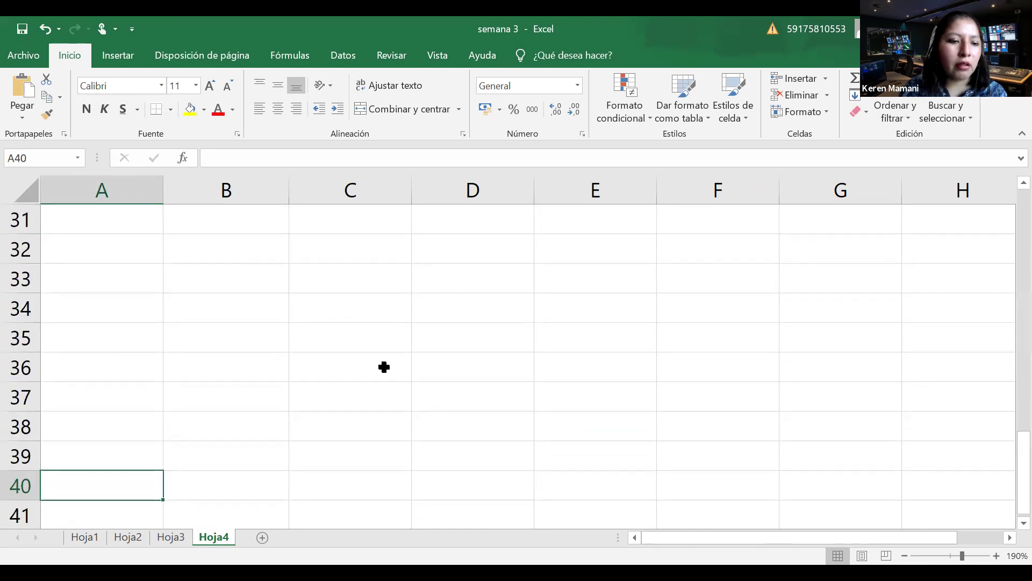
pyautogui.press('Down')
pyautogui.press('Down')
pyautogui.press('Down')
pyautogui.press('Down')
pyautogui.press('Down')
pyautogui.press('Down')
pyautogui.press('Down')
pyautogui.press('Down')
pyautogui.press('Down')
pyautogui.press('Down')
pyautogui.press('Down')
pyautogui.press('Down')
pyautogui.press('Down')
pyautogui.press('Down')
pyautogui.press('Down')
pyautogui.press('Down')
pyautogui.press('Down')
pyautogui.press('Down')
pyautogui.press('Down')
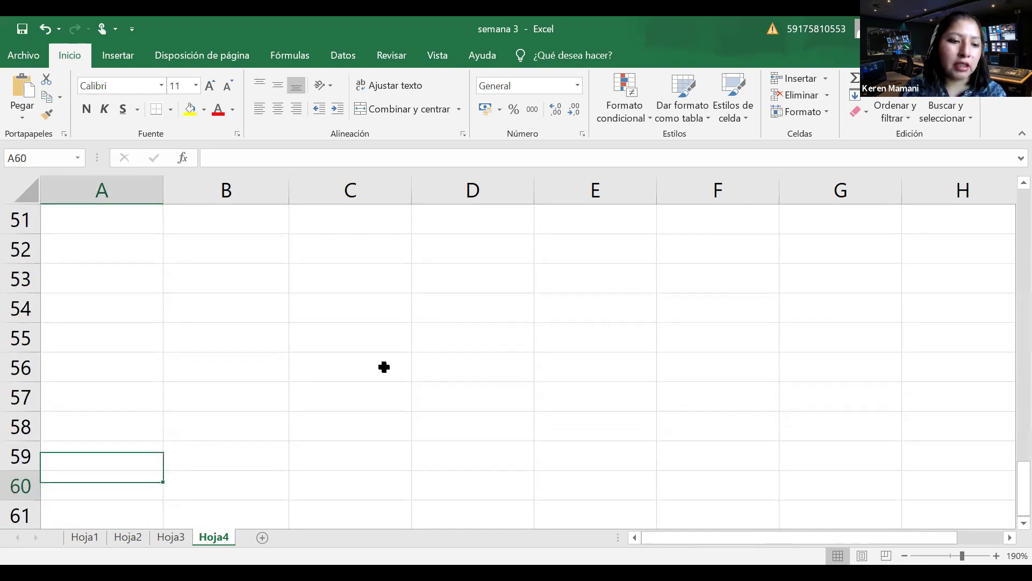
pyautogui.press('Down')
pyautogui.press('Down')
pyautogui.press('Down')
pyautogui.press('Down')
pyautogui.press('Down')
pyautogui.press('Down')
pyautogui.press('Down')
pyautogui.press('Down')
pyautogui.press('Down')
pyautogui.press('Down')
pyautogui.press('Down')
pyautogui.press('Down')
pyautogui.press('Down')
pyautogui.press('Down')
pyautogui.press('Down')
pyautogui.press('Down')
pyautogui.press('Down')
pyautogui.press('Down')
pyautogui.press('Down')
pyautogui.press('Down')
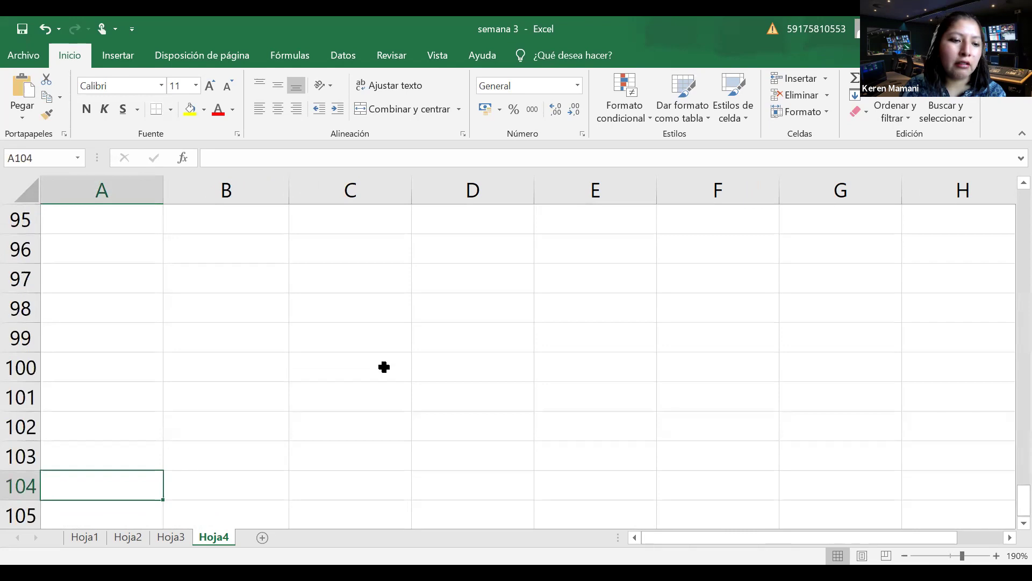
pyautogui.scroll(20, 384, 367)
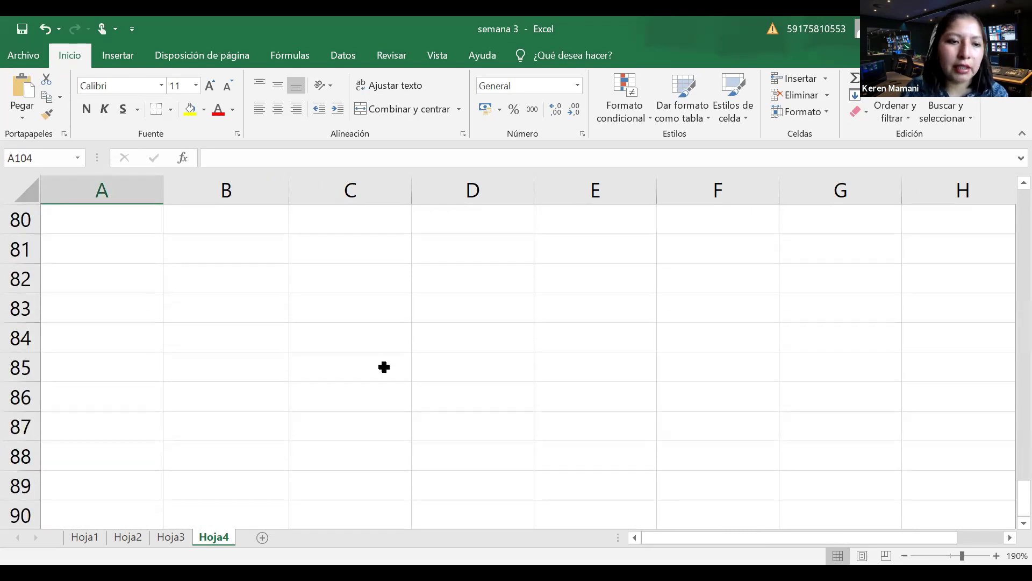
pyautogui.scroll(10, 384, 367)
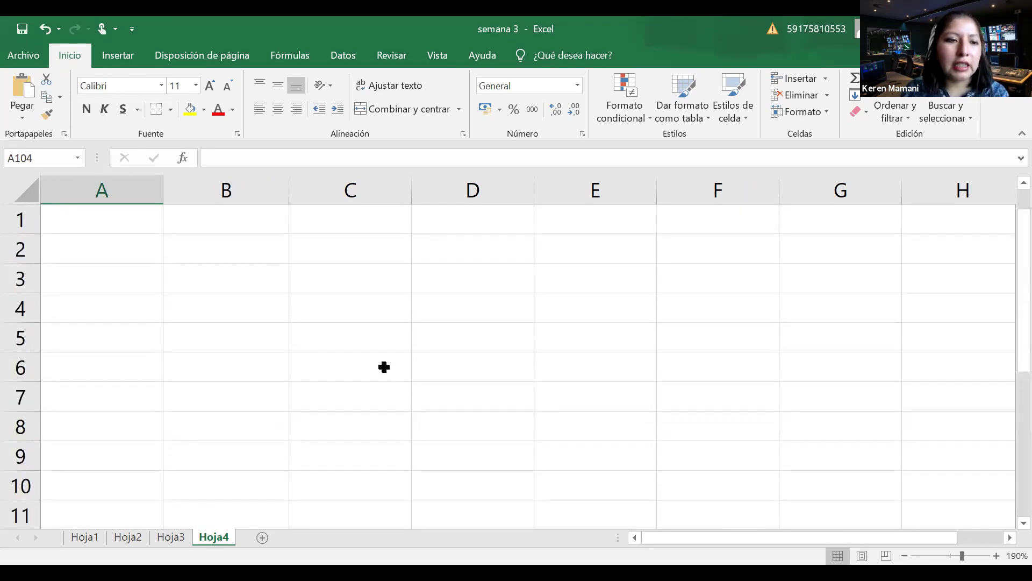
# Step: Reduce the sheet zoom to 130% and inspect individual cells such as C3, E5 and B2 in the grid
pyautogui.click(351, 285)
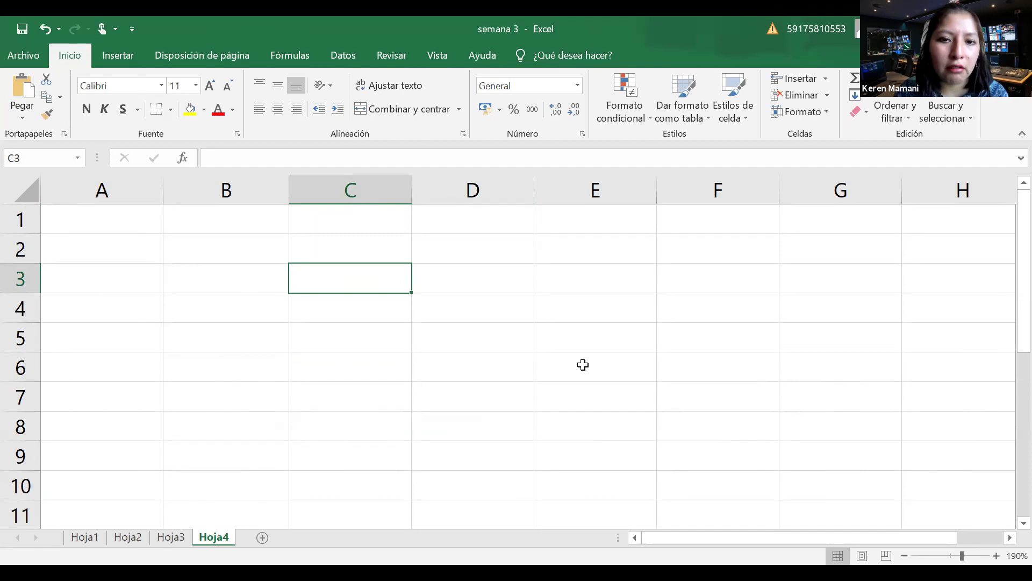
pyautogui.click(905, 556)
pyautogui.click(905, 555)
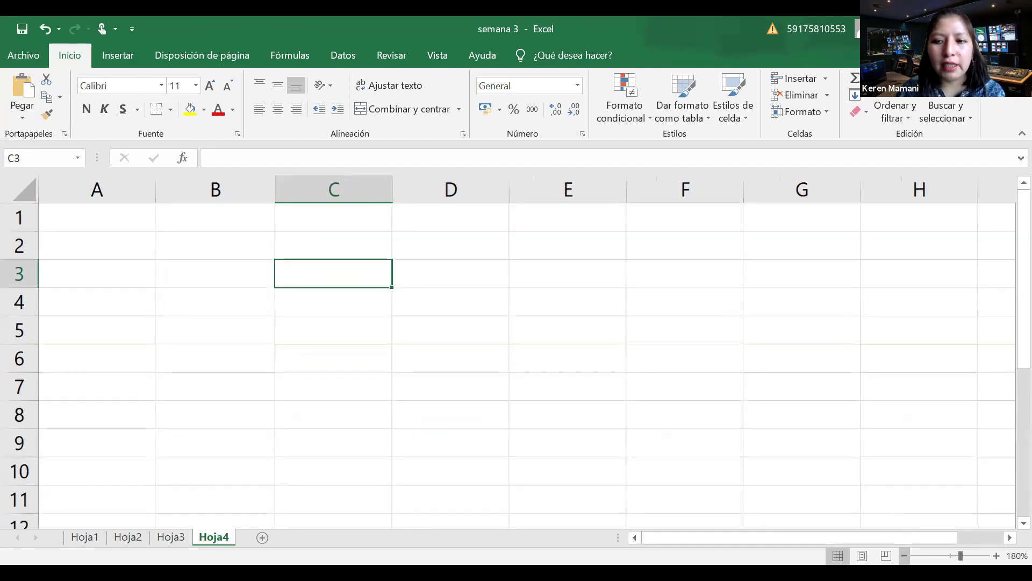
pyautogui.click(904, 555)
pyautogui.click(905, 556)
pyautogui.click(904, 555)
pyautogui.click(905, 555)
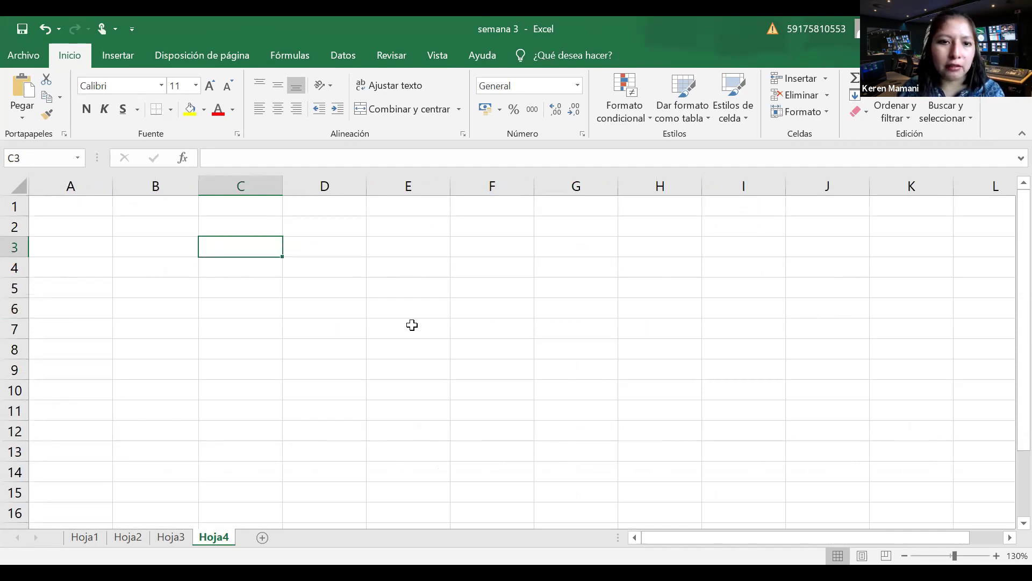
pyautogui.click(417, 281)
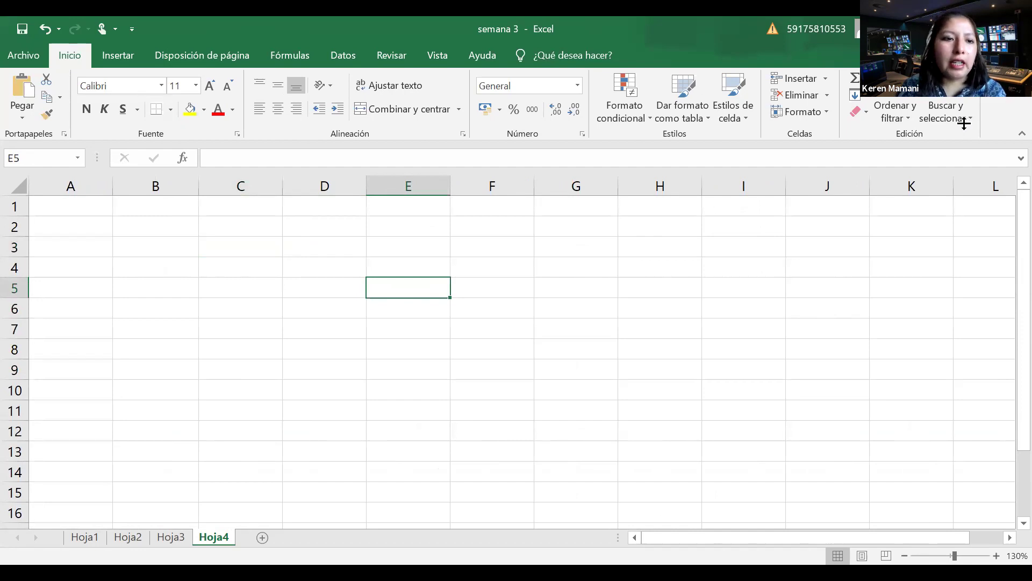
pyautogui.click(156, 231)
pyautogui.click(191, 285)
pyautogui.click(269, 252)
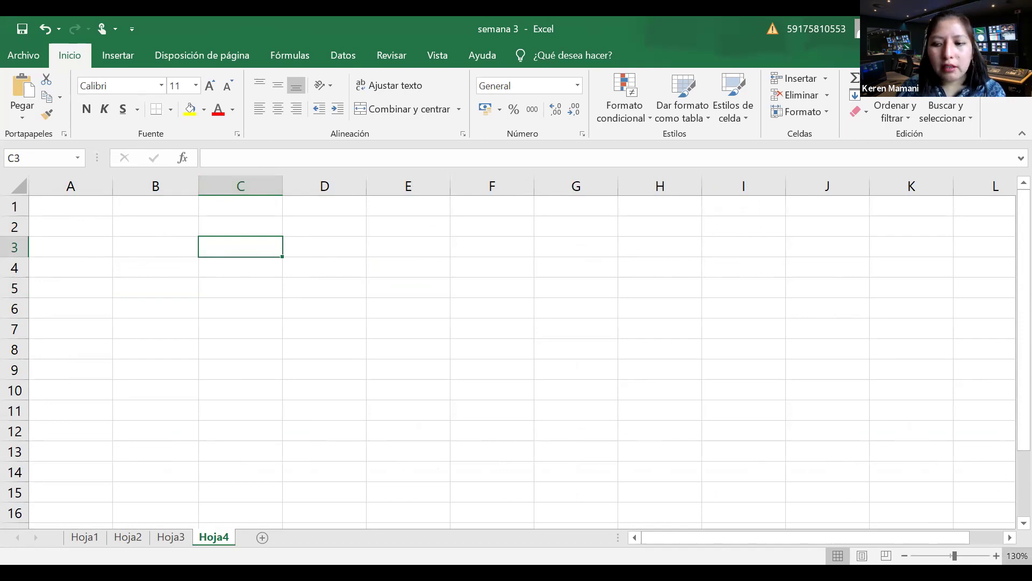
# Step: Enlarge the view to 180% and select cells A1, B2, B4, D4, E3 and F7 in turn to examine their references
pyautogui.scroll(4, 436, 463)
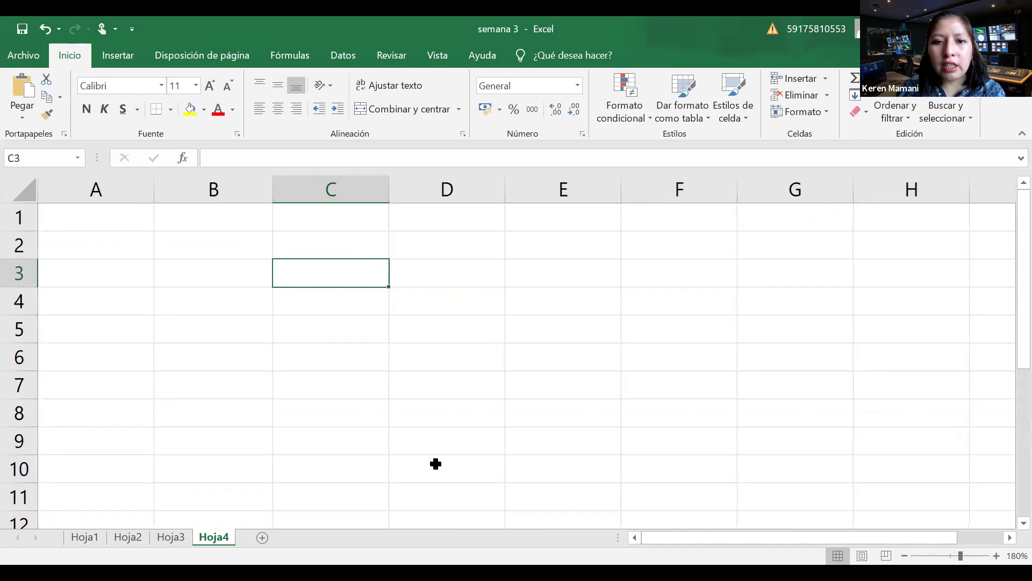
pyautogui.click(95, 222)
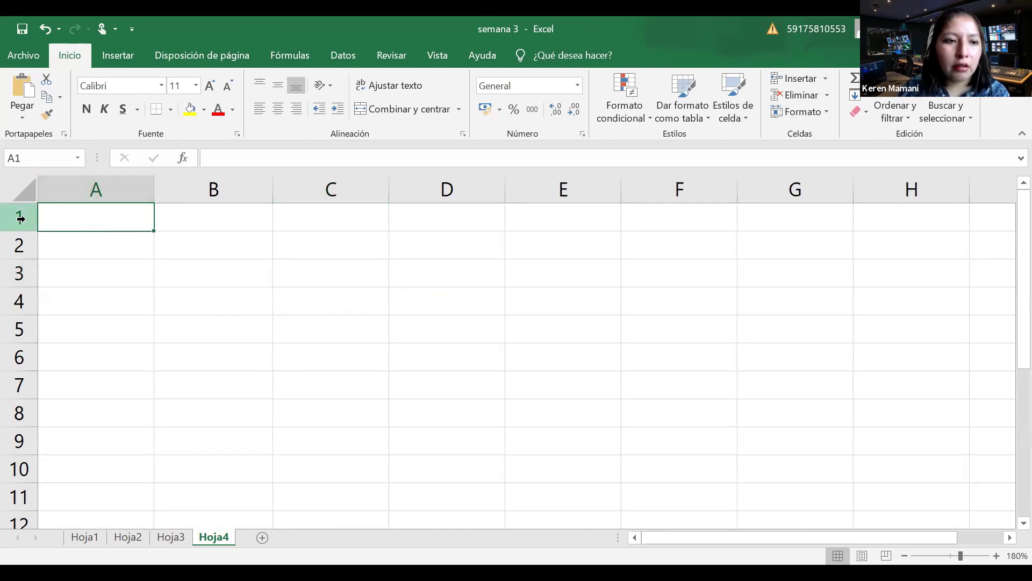
pyautogui.click(225, 245)
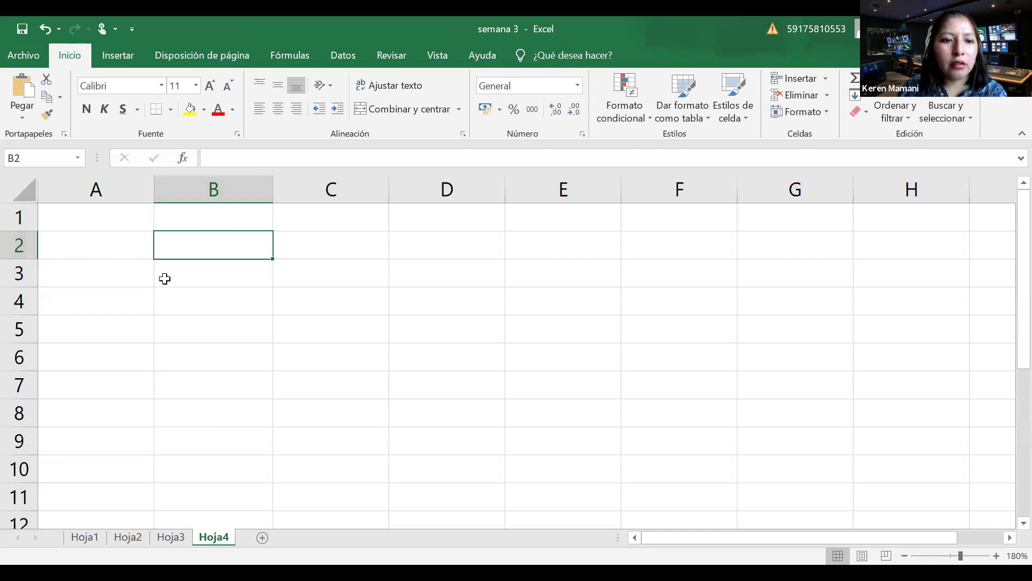
pyautogui.click(227, 306)
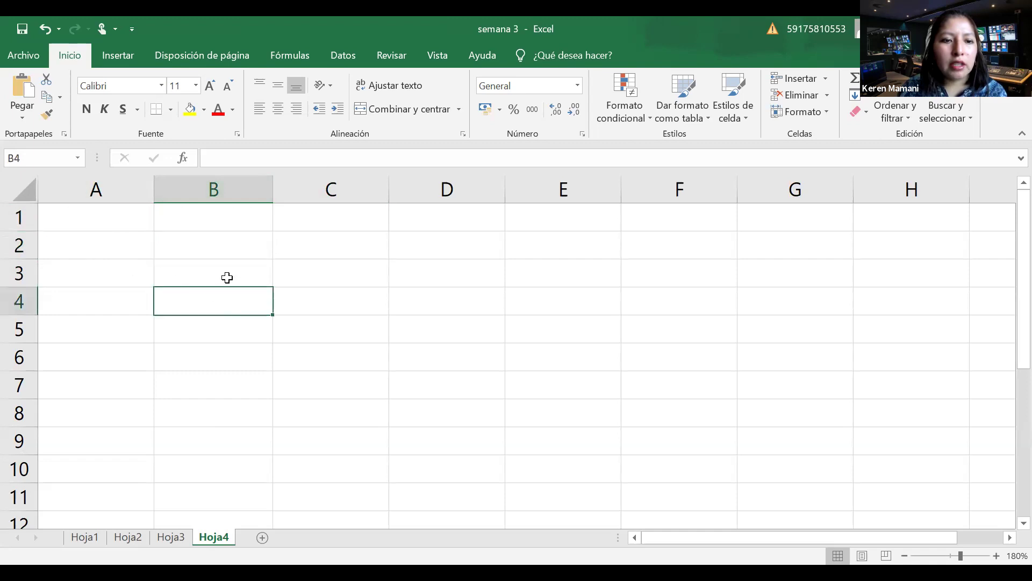
pyautogui.click(428, 306)
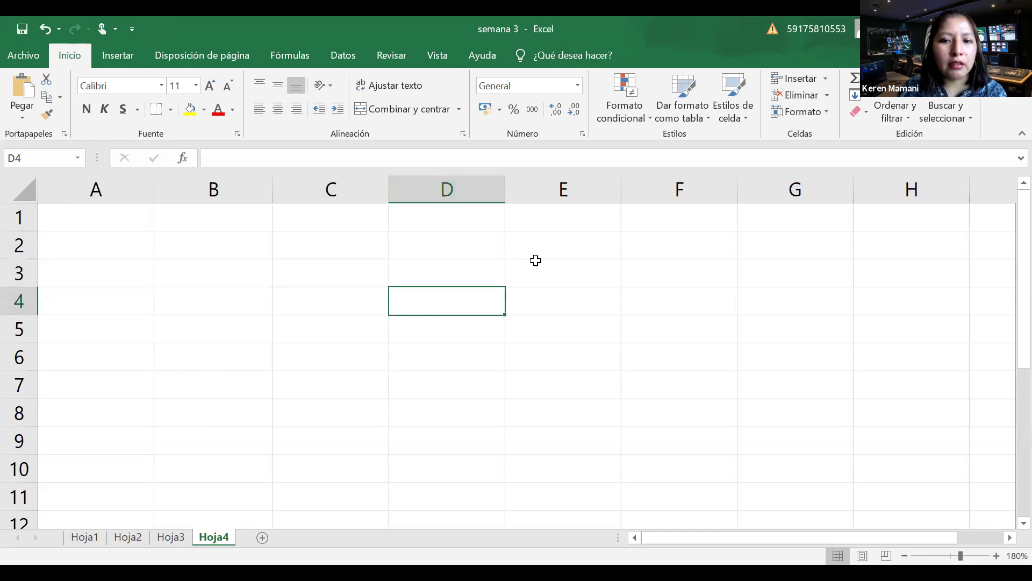
pyautogui.click(560, 273)
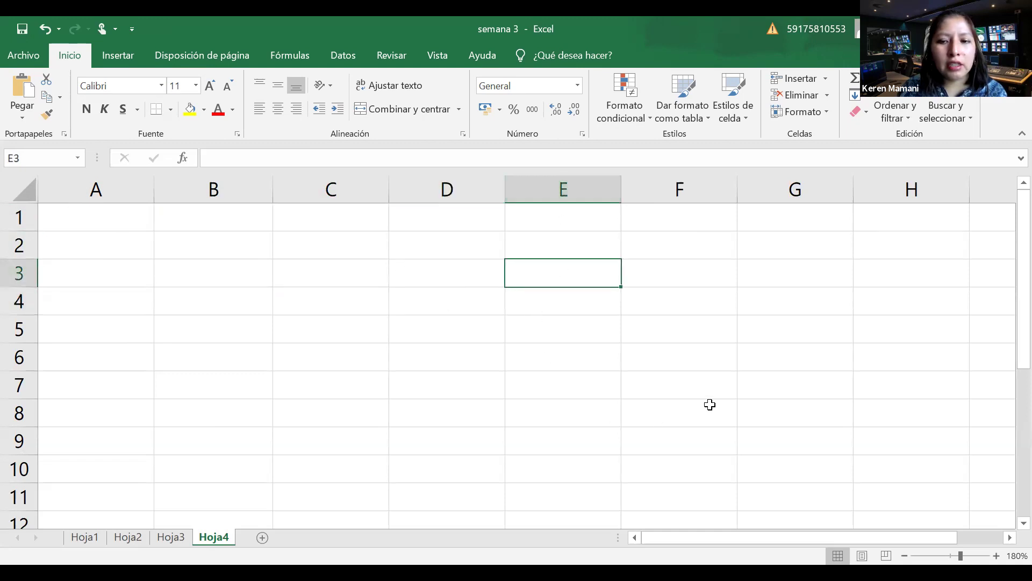
pyautogui.click(699, 389)
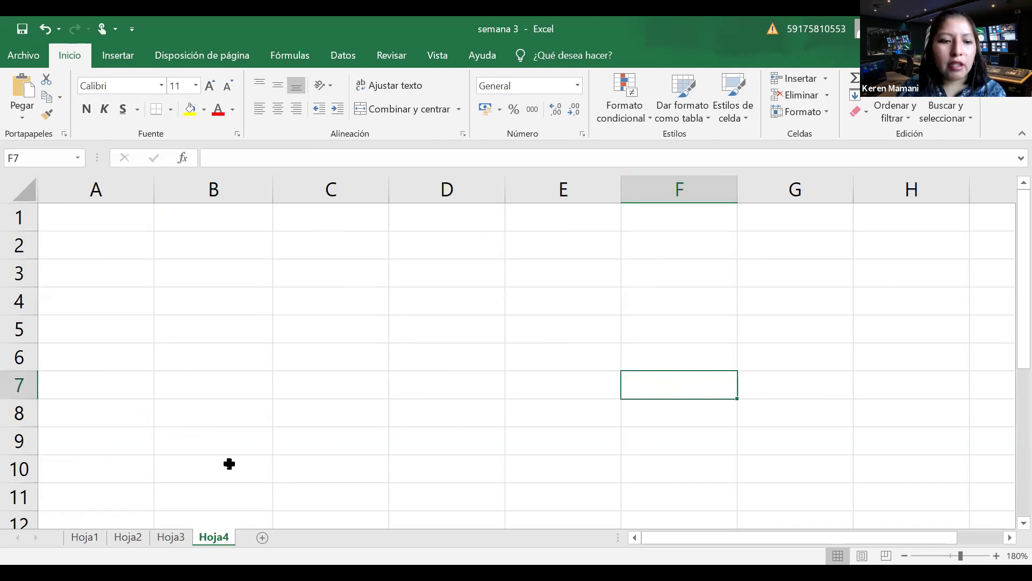
# Step: On Hoja1, calculate the pictured fraction in cell D4 with the formula =927/(2,8-1,005)
pyautogui.click(86, 536)
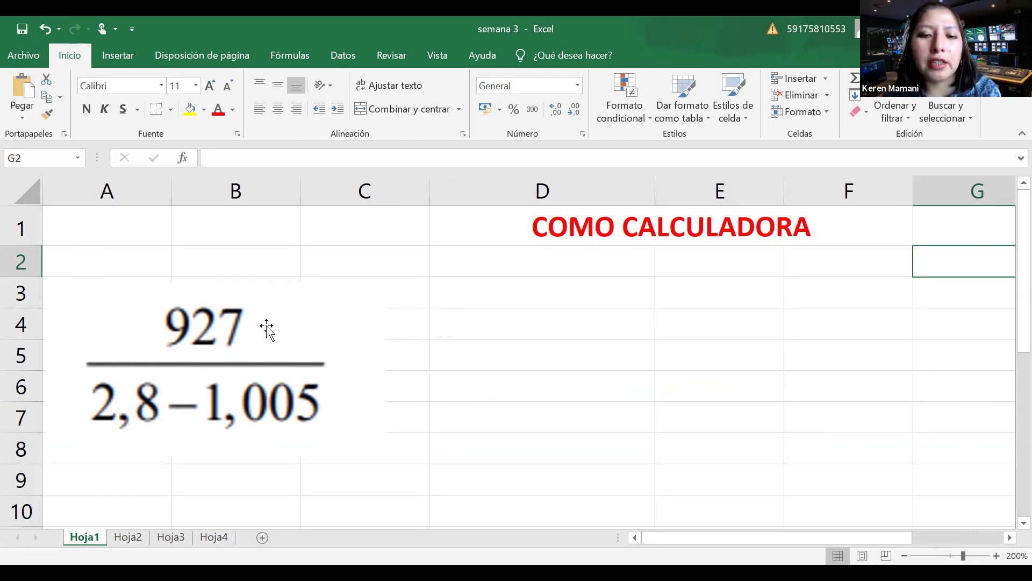
pyautogui.click(548, 332)
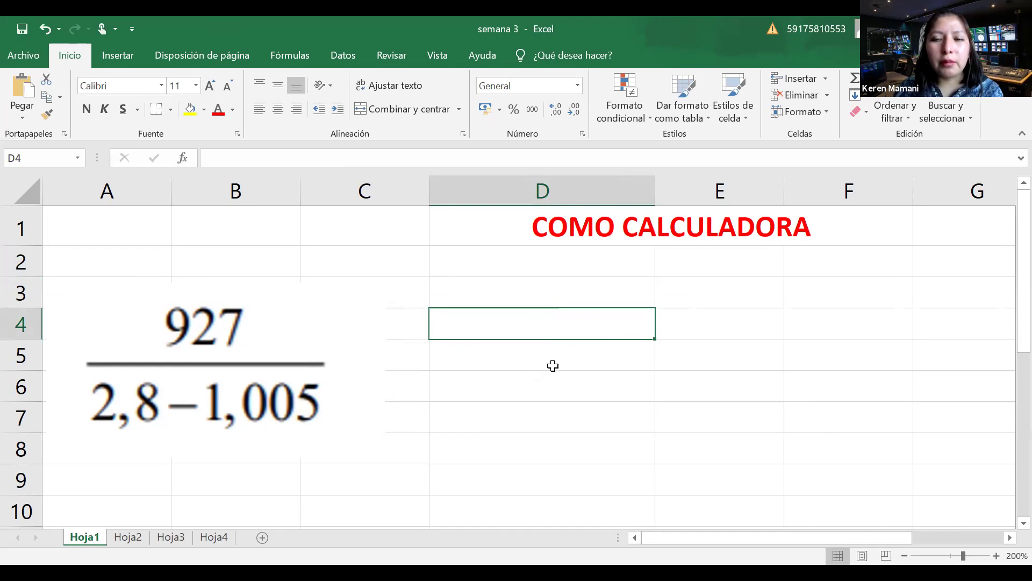
pyautogui.write('=')
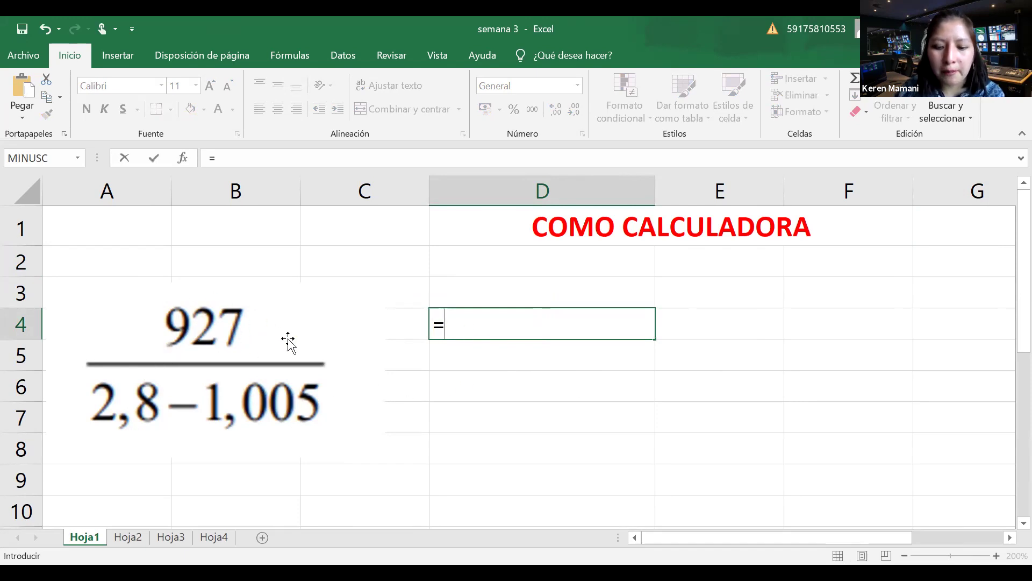
pyautogui.write('927/(')
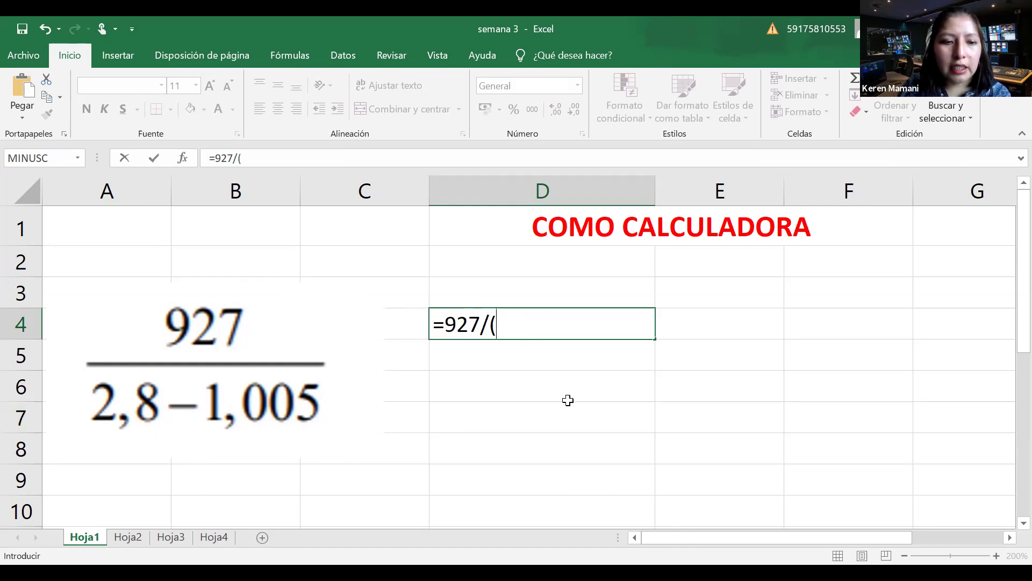
pyautogui.write('2,8-1')
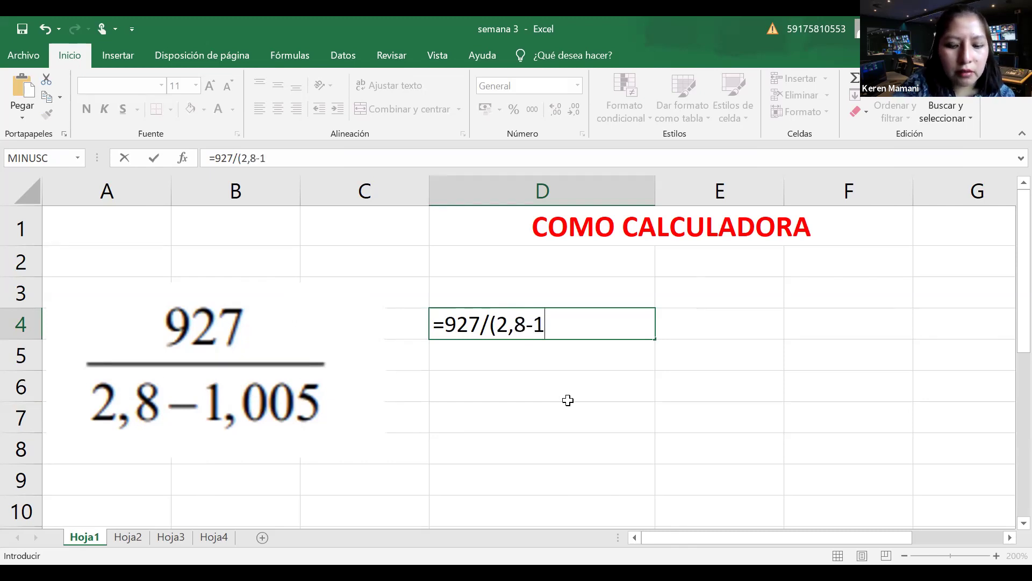
pyautogui.write(',0')
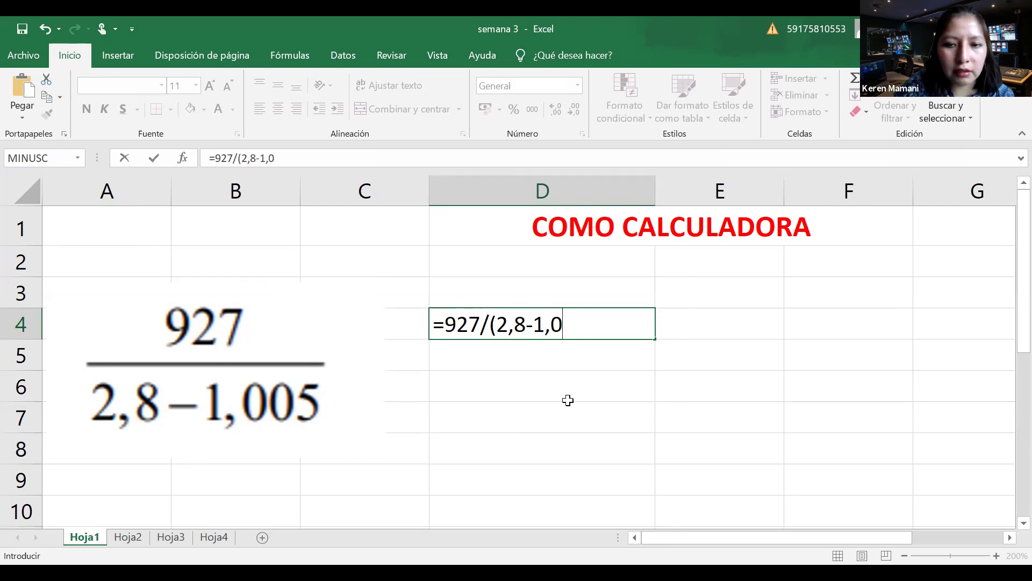
pyautogui.write('05)')
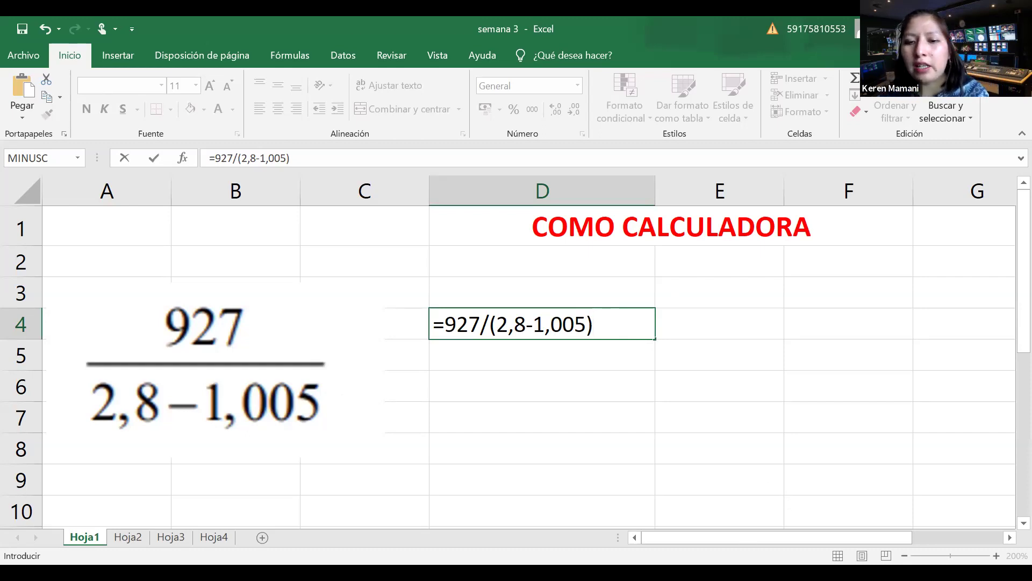
pyautogui.press('Return')
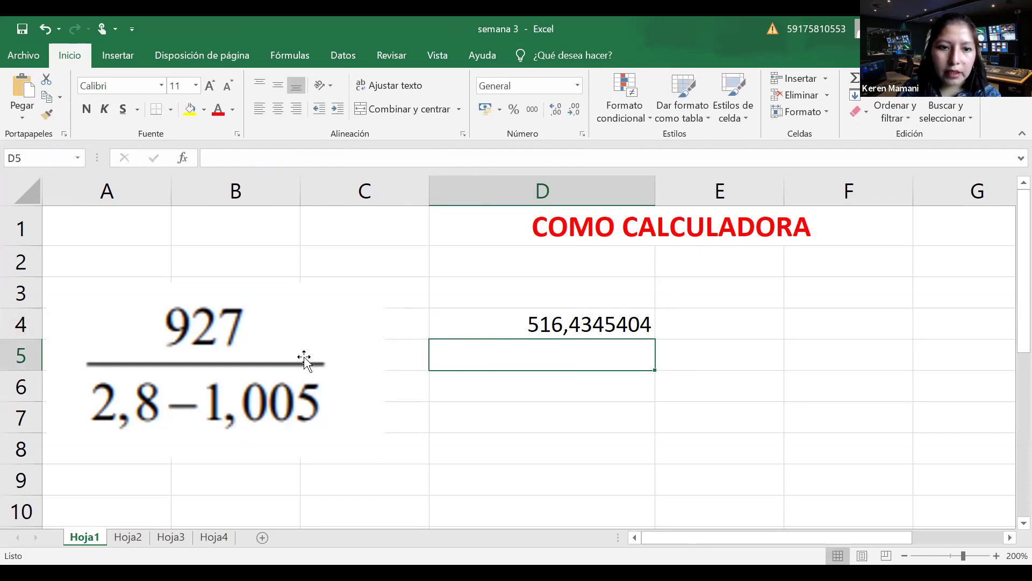
pyautogui.click(642, 323)
pyautogui.click(558, 404)
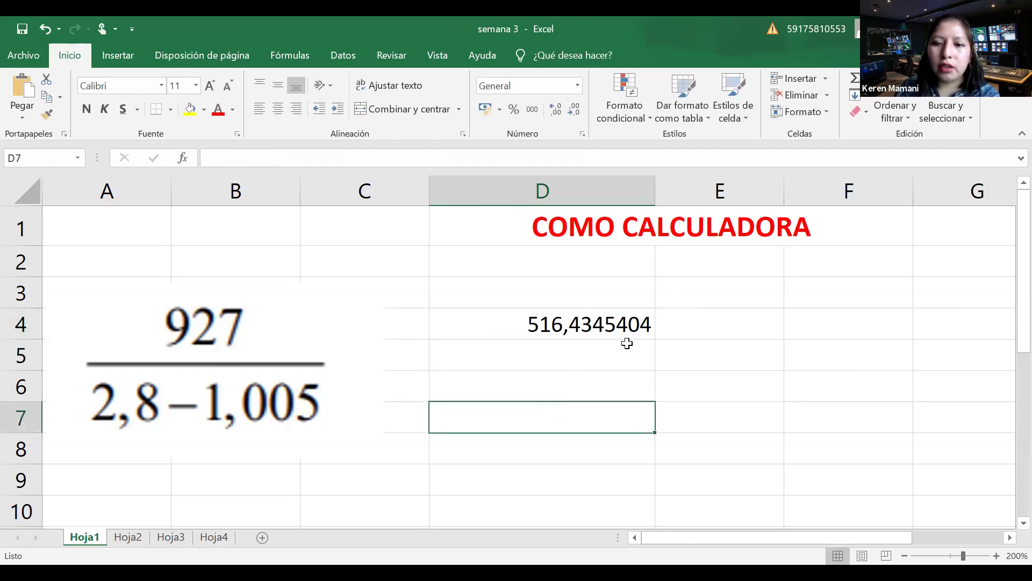
# Step: Calculate =5+5 in cell D6, and review the formulas behind the results in D6 and D4
pyautogui.click(568, 389)
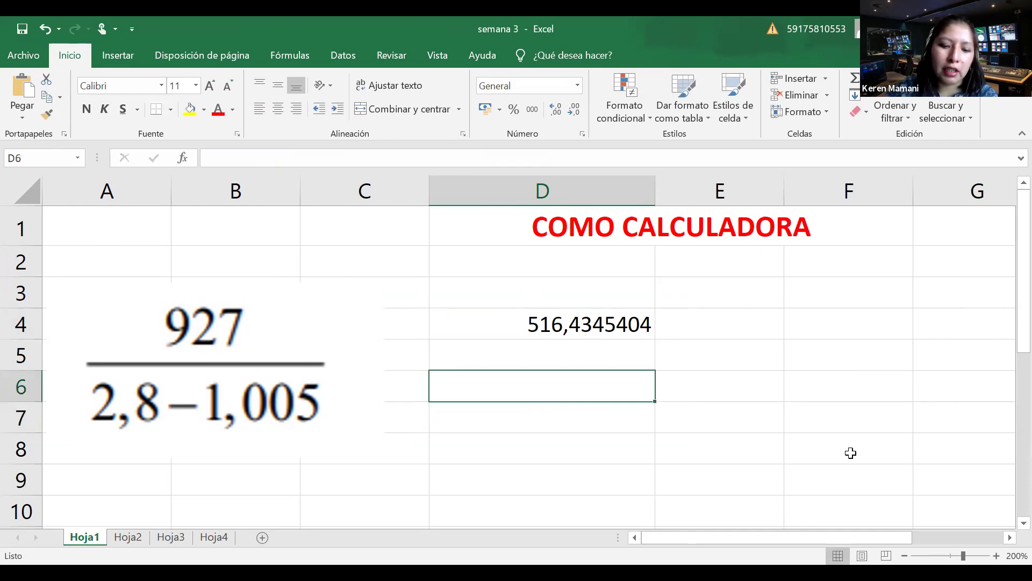
pyautogui.write('5')
pyautogui.press('BackSpace')
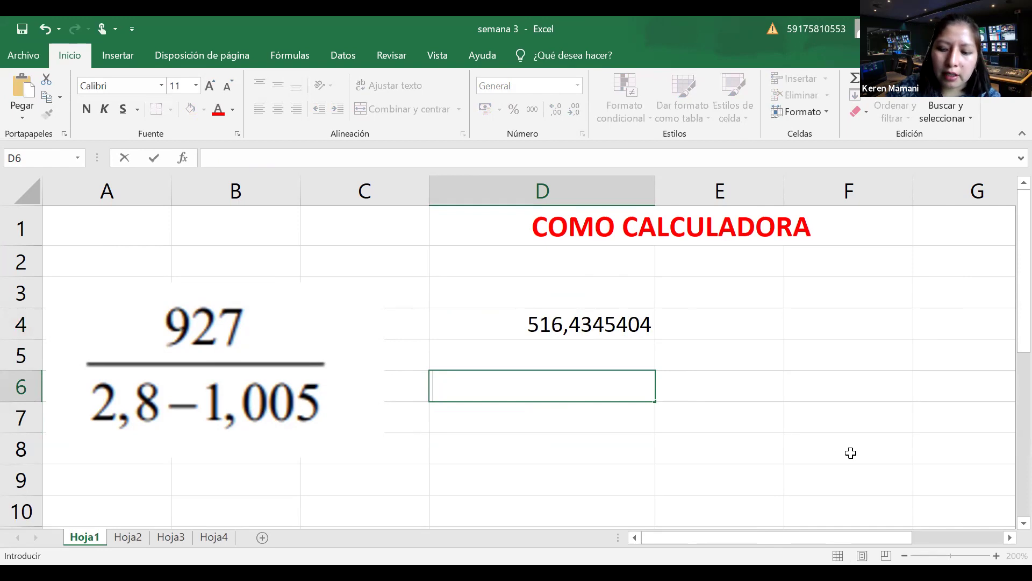
pyautogui.write('=5')
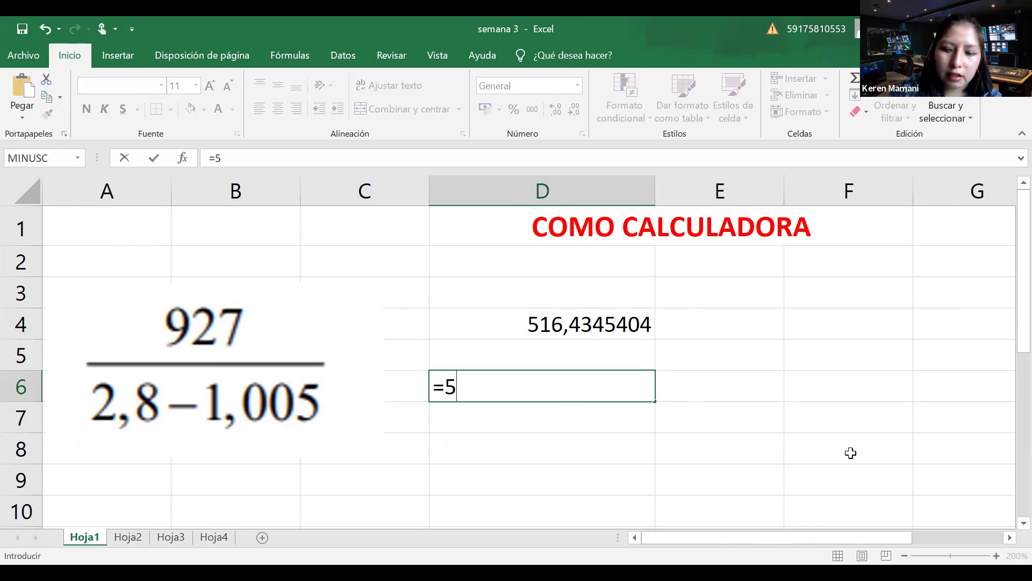
pyautogui.write('+')
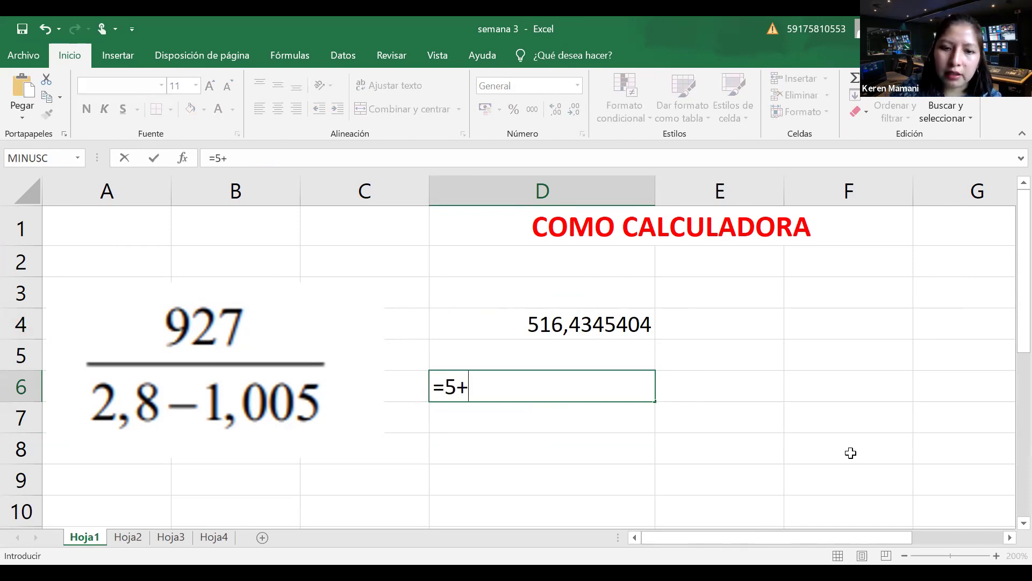
pyautogui.write('5')
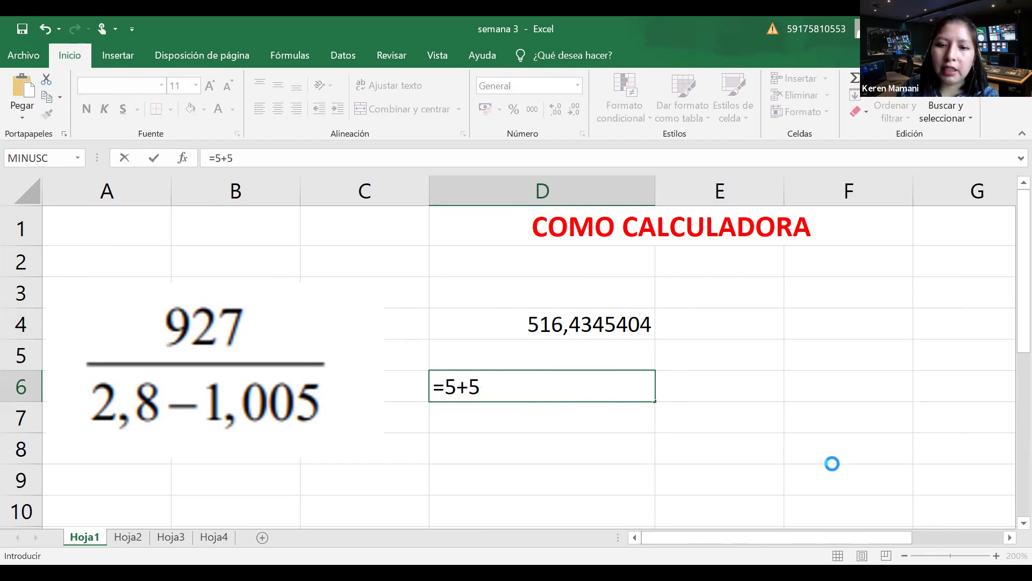
pyautogui.press('Return')
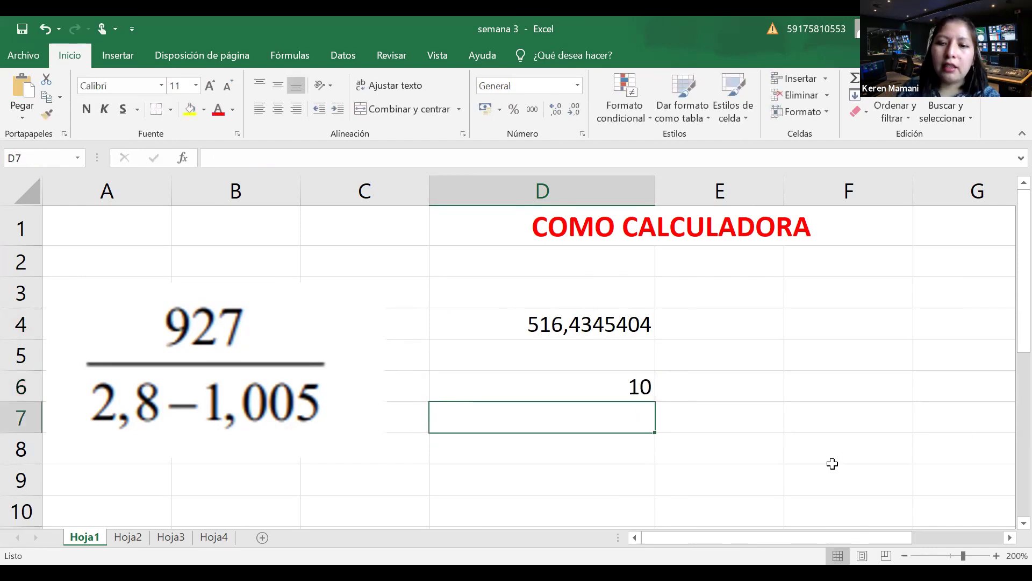
pyautogui.click(613, 384)
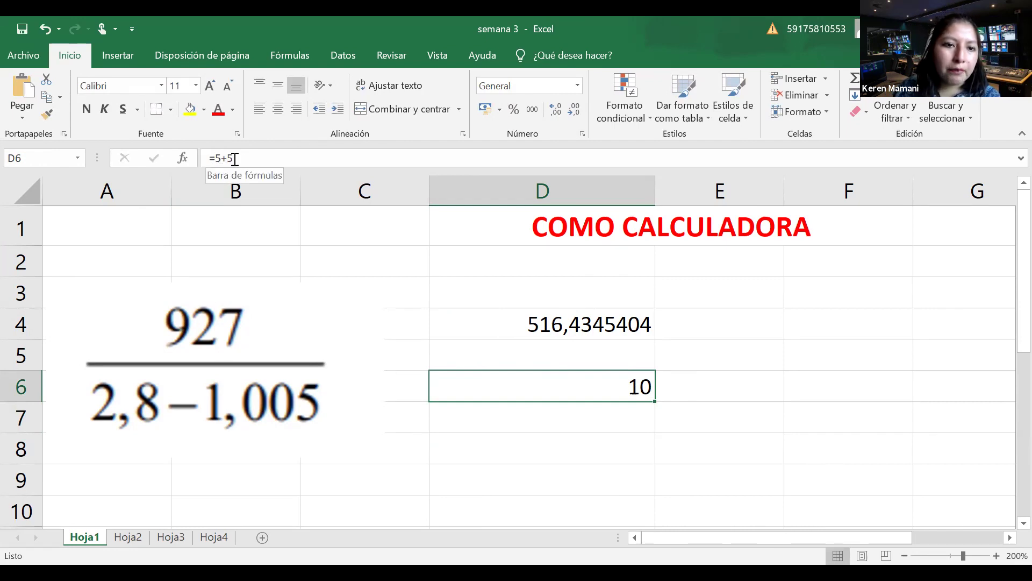
pyautogui.click(559, 328)
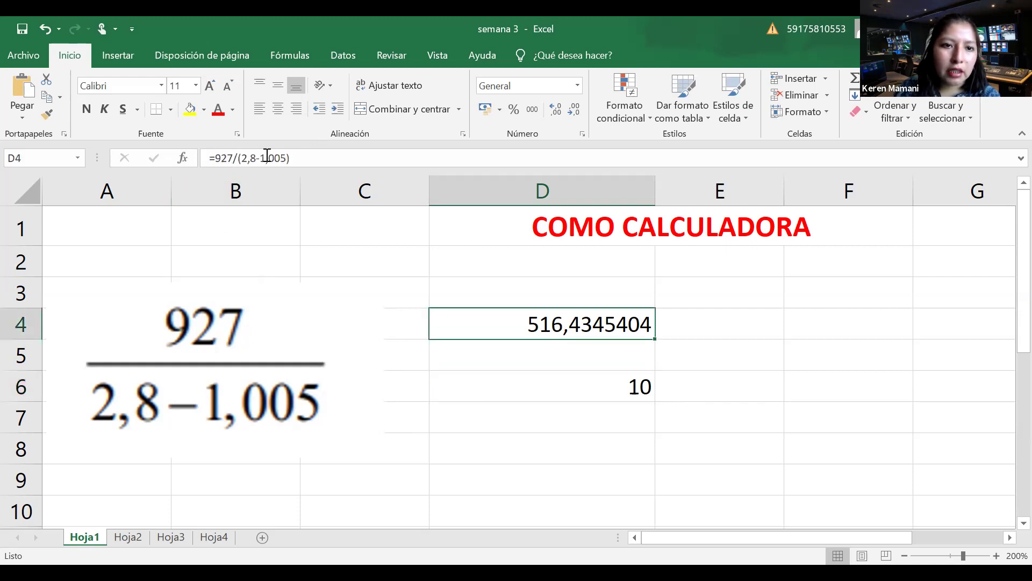
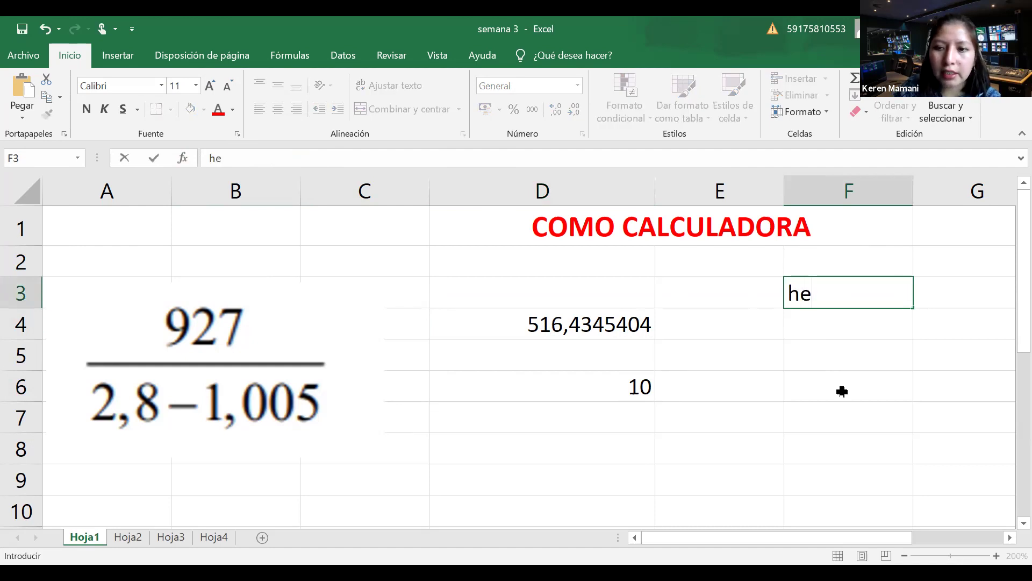
# Step: Enter the text "hola" in cell F3 and select that cell to check its alignment
pyautogui.write('l')
pyautogui.press('BackSpace')
pyautogui.press('BackSpace')
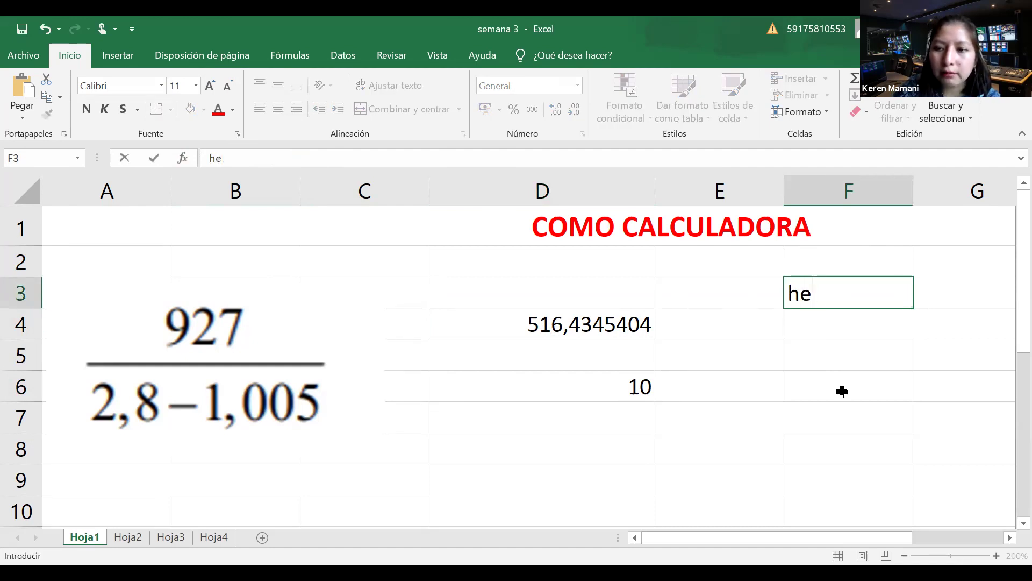
pyautogui.write('ola')
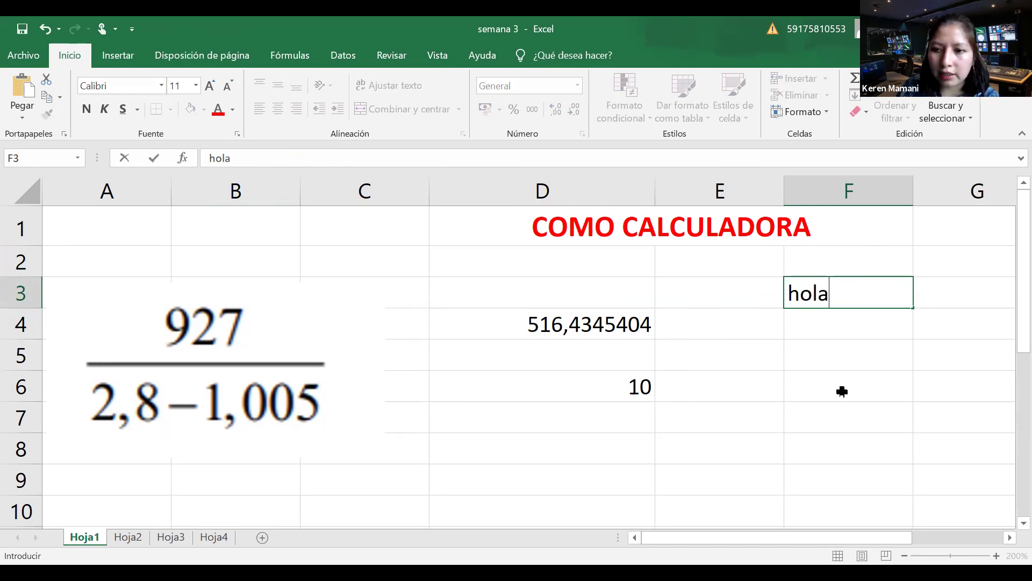
pyautogui.press('Return')
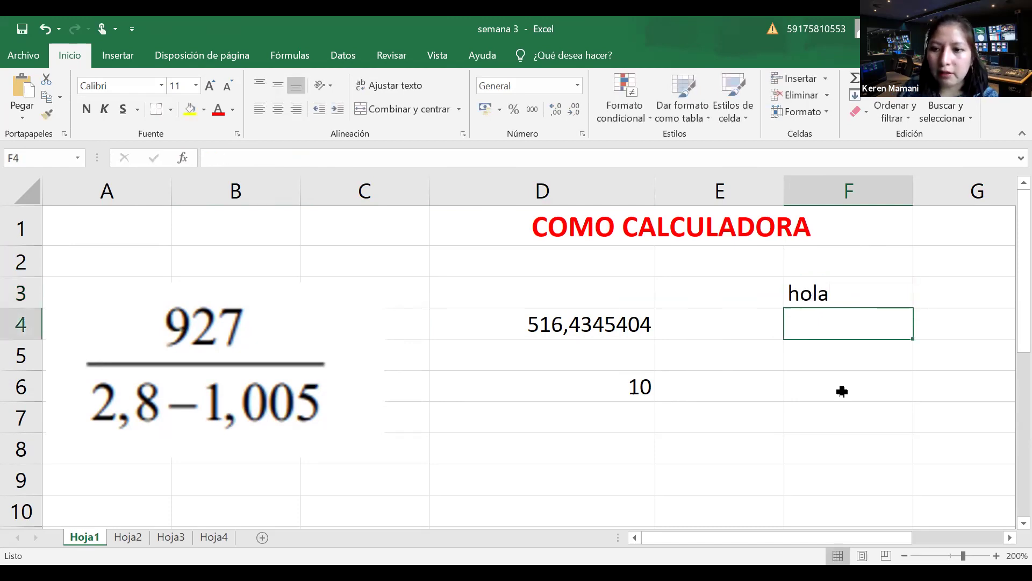
pyautogui.click(861, 290)
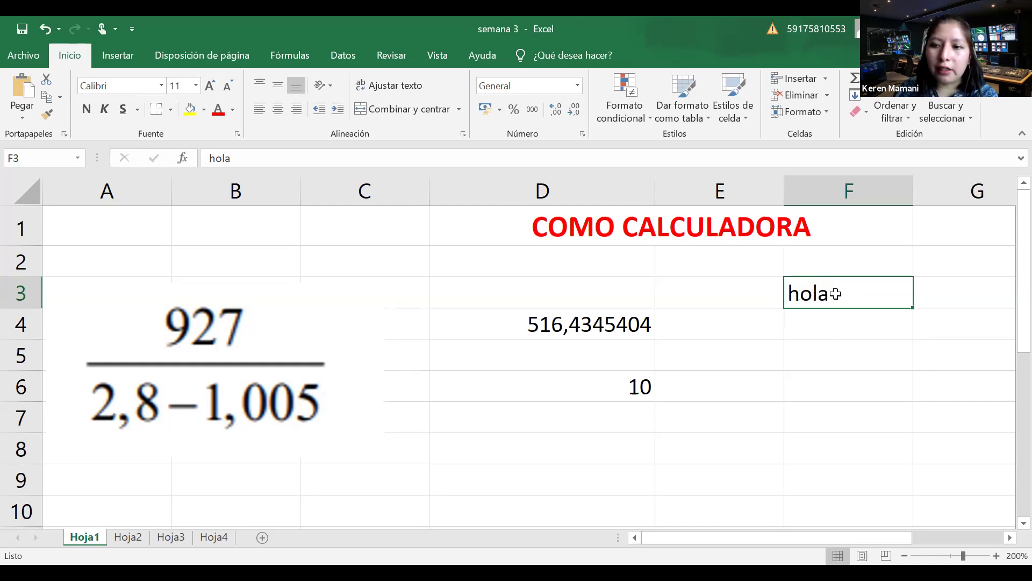
# Step: Enter the number 100 in cell F4 and select that cell to check its alignment
pyautogui.click(843, 324)
pyautogui.write('1')
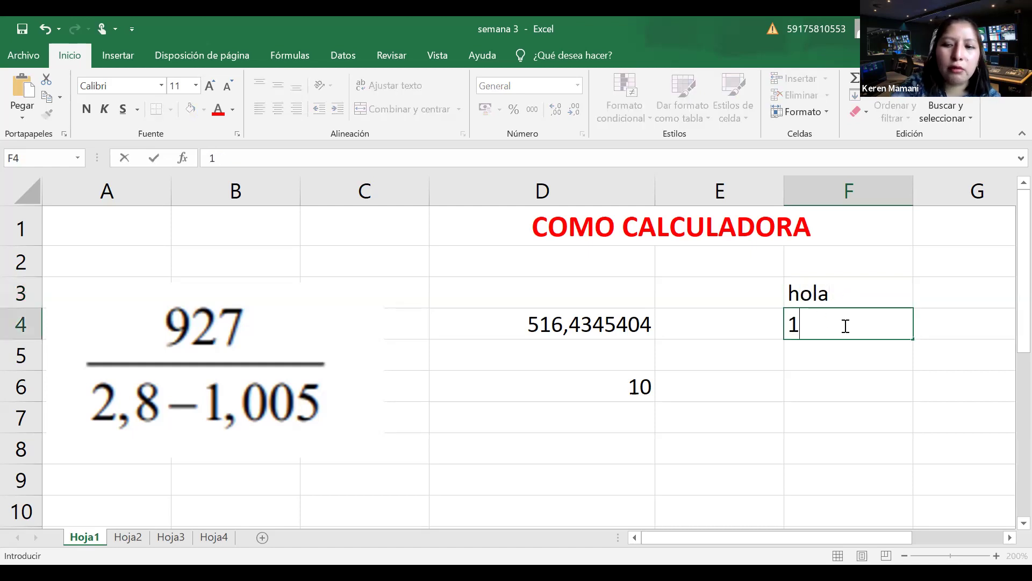
pyautogui.write('00')
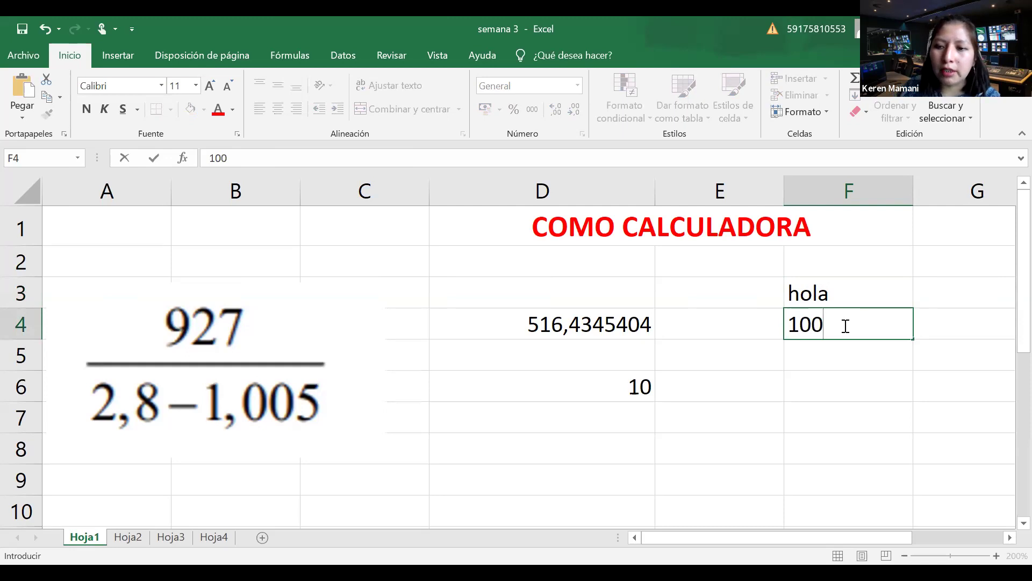
pyautogui.click(859, 355)
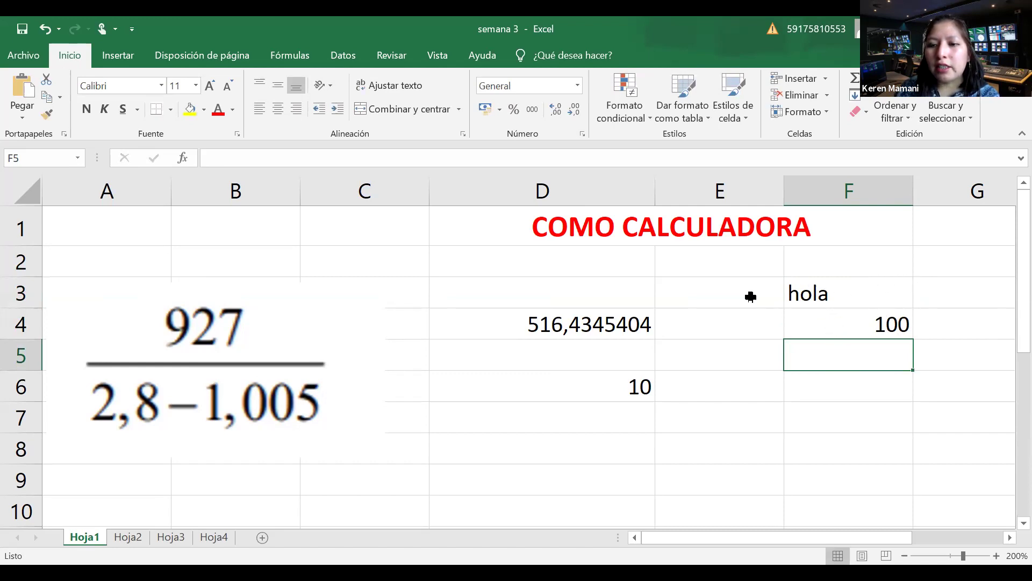
pyautogui.click(906, 324)
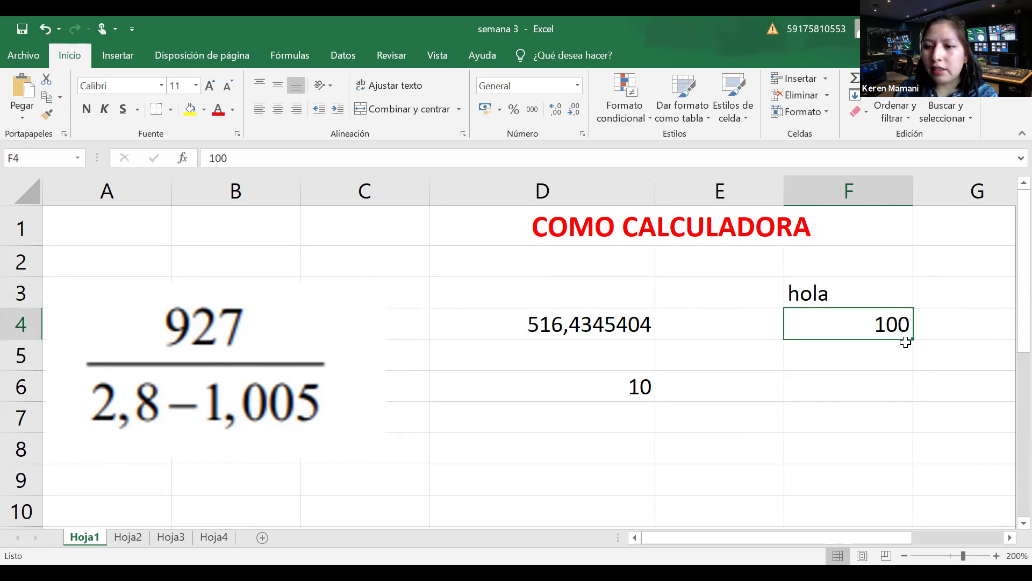
# Step: Enter 1OO in cell F5, using capital letters O instead of zeros
pyautogui.click(860, 364)
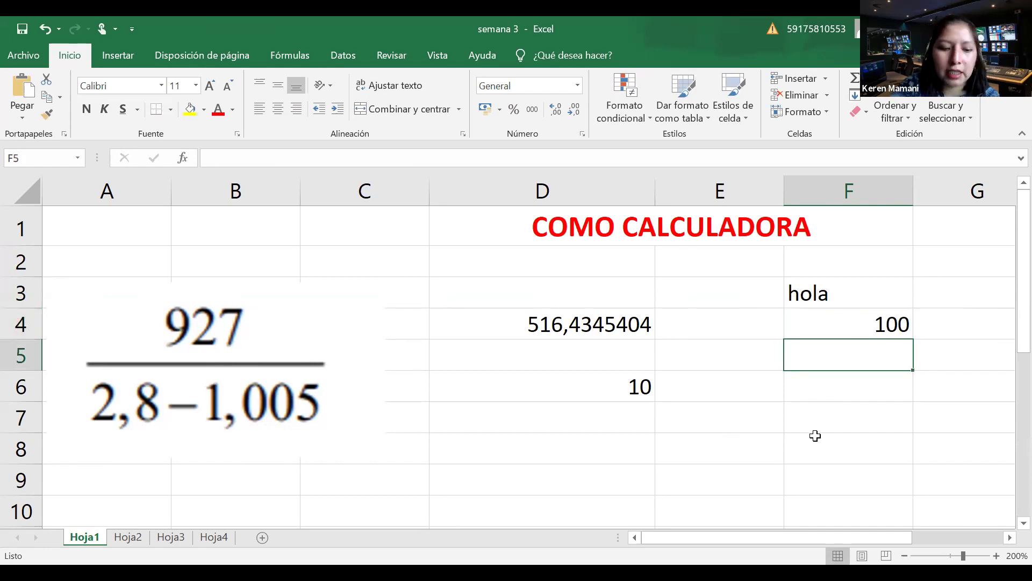
pyautogui.write('1')
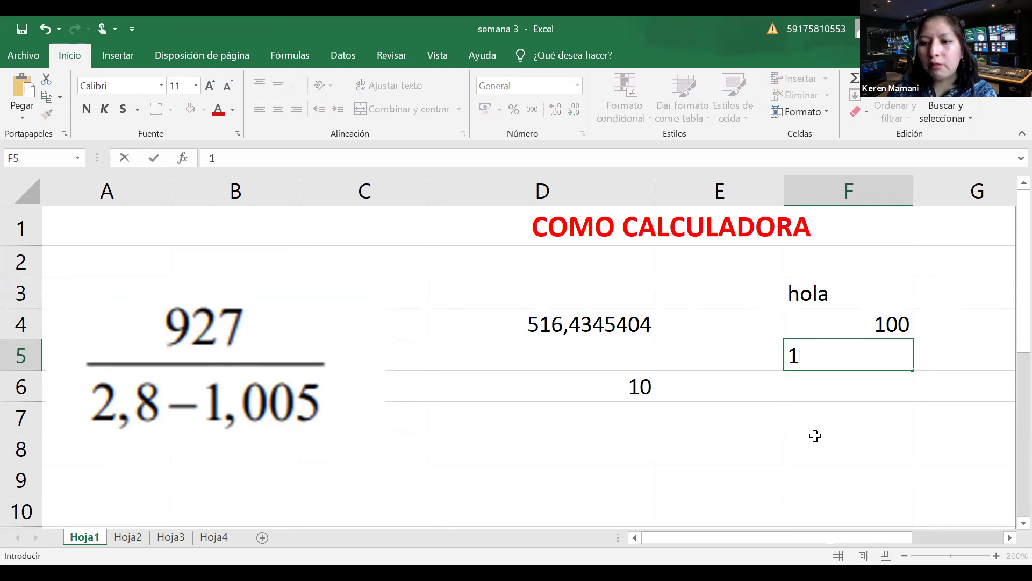
pyautogui.write('0')
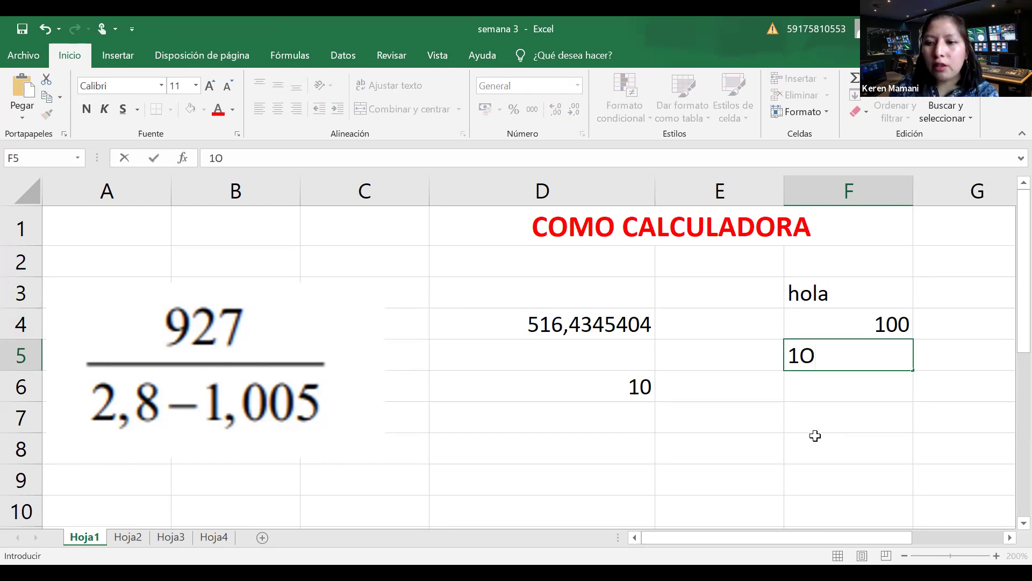
pyautogui.write('0')
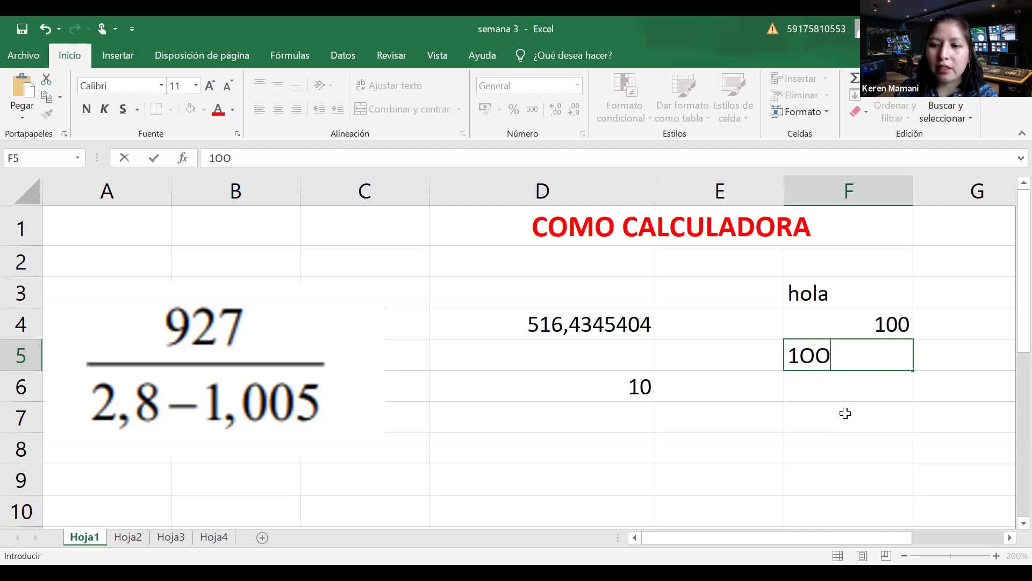
pyautogui.click(875, 390)
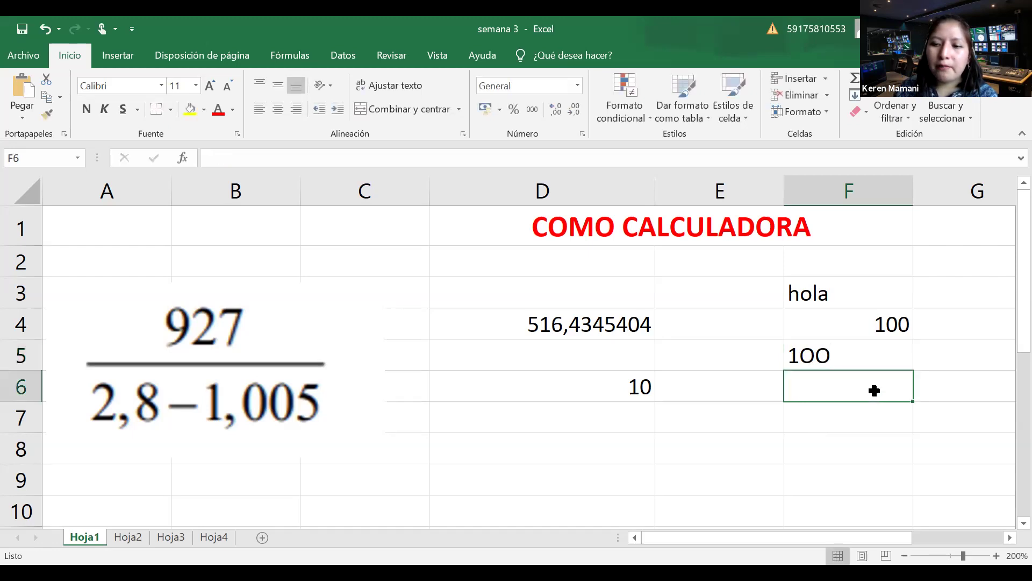
pyautogui.click(871, 438)
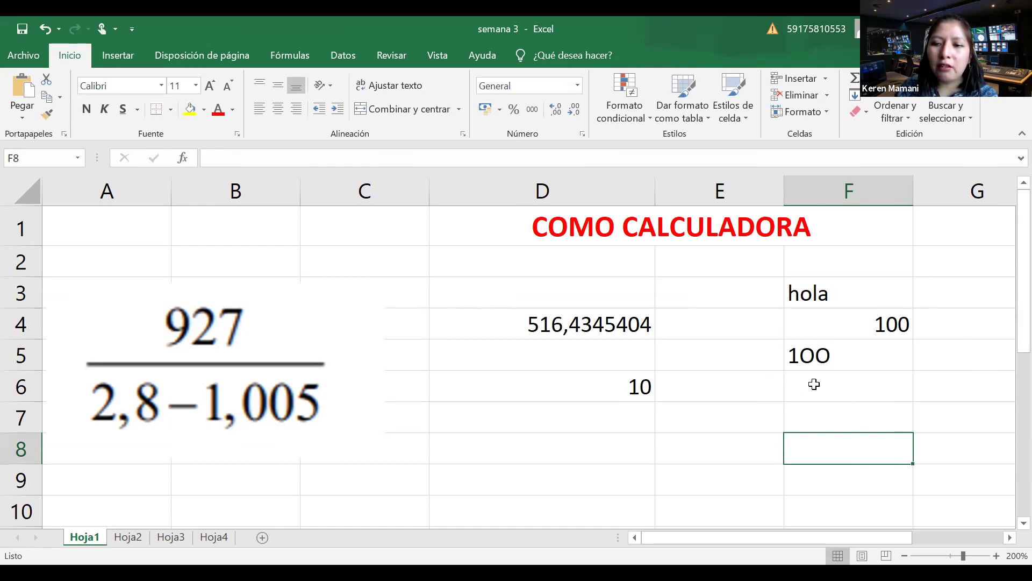
# Step: Add cells F4 and F5 in cell F6 with the formula =F4+F5, and check both source entries
pyautogui.click(890, 331)
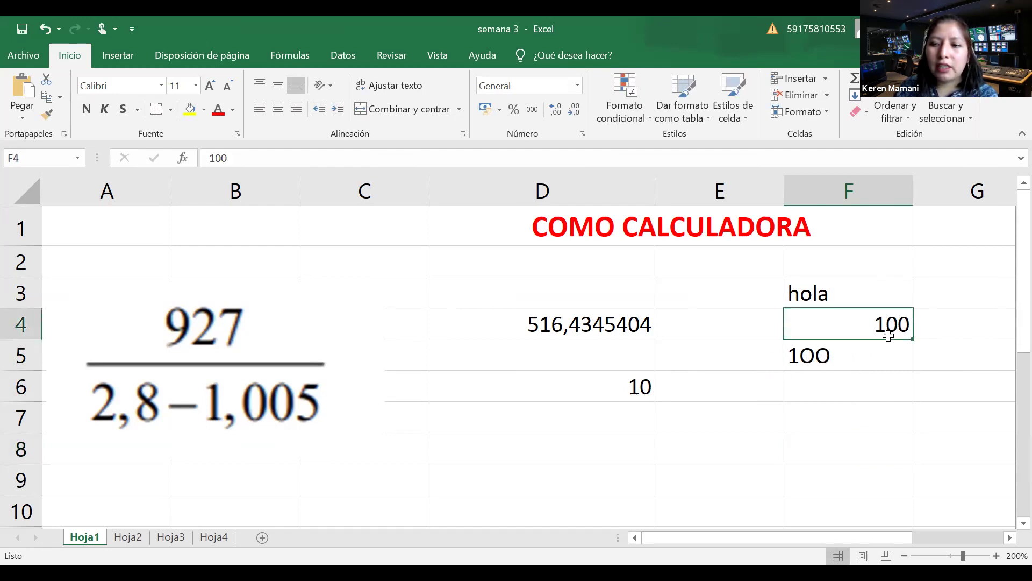
pyautogui.click(876, 358)
pyautogui.click(871, 392)
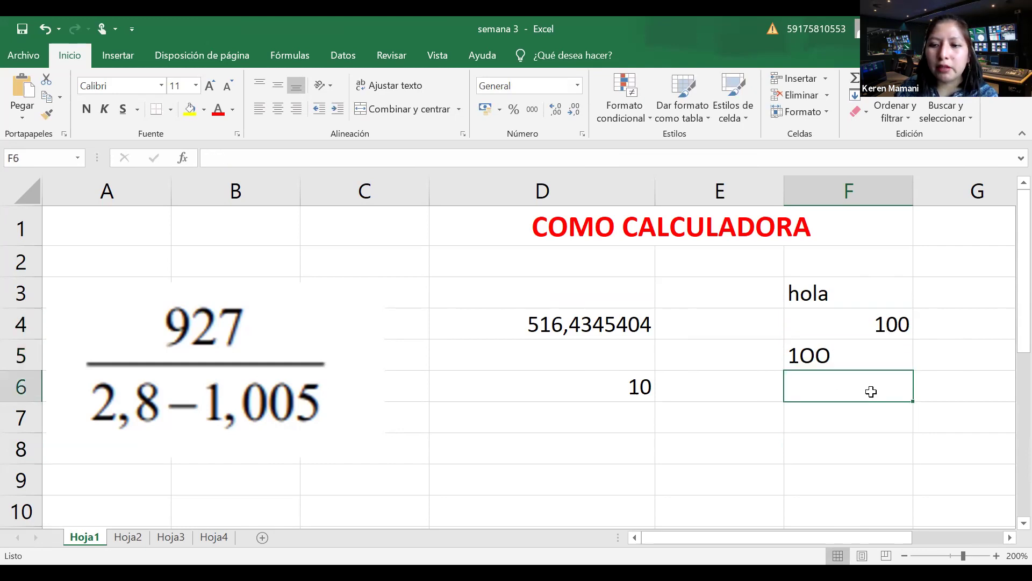
pyautogui.write('=')
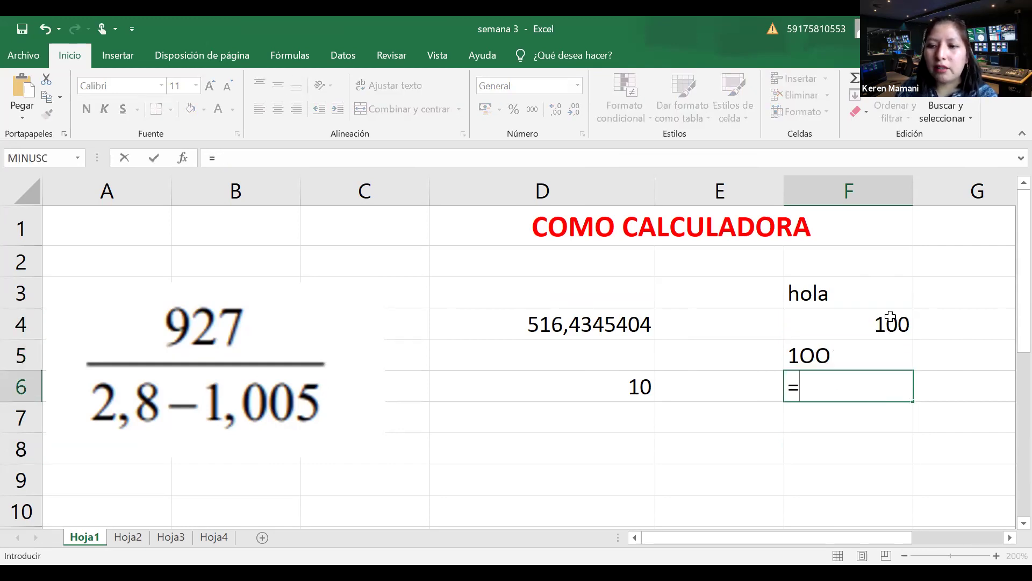
pyautogui.click(890, 322)
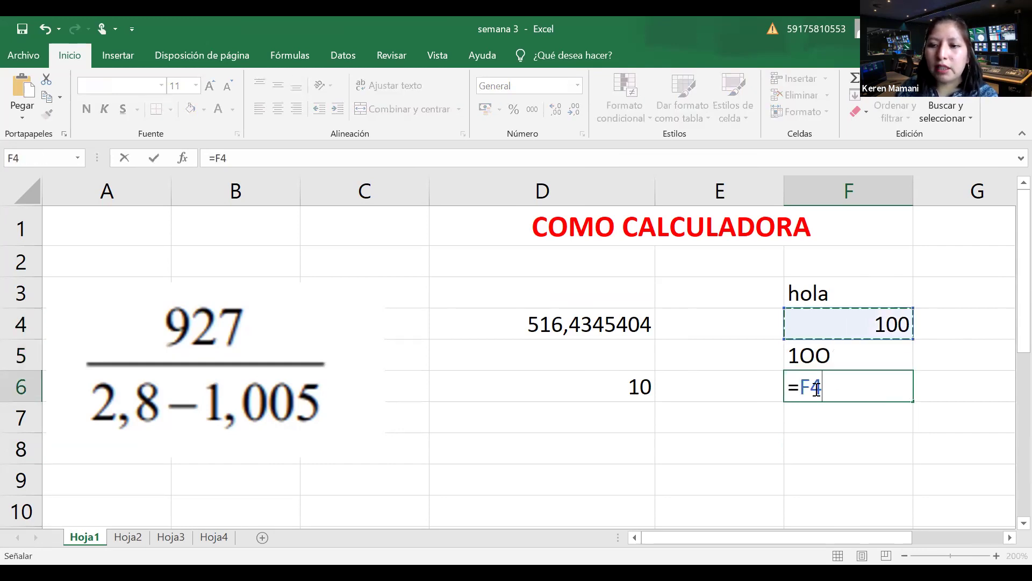
pyautogui.click(856, 355)
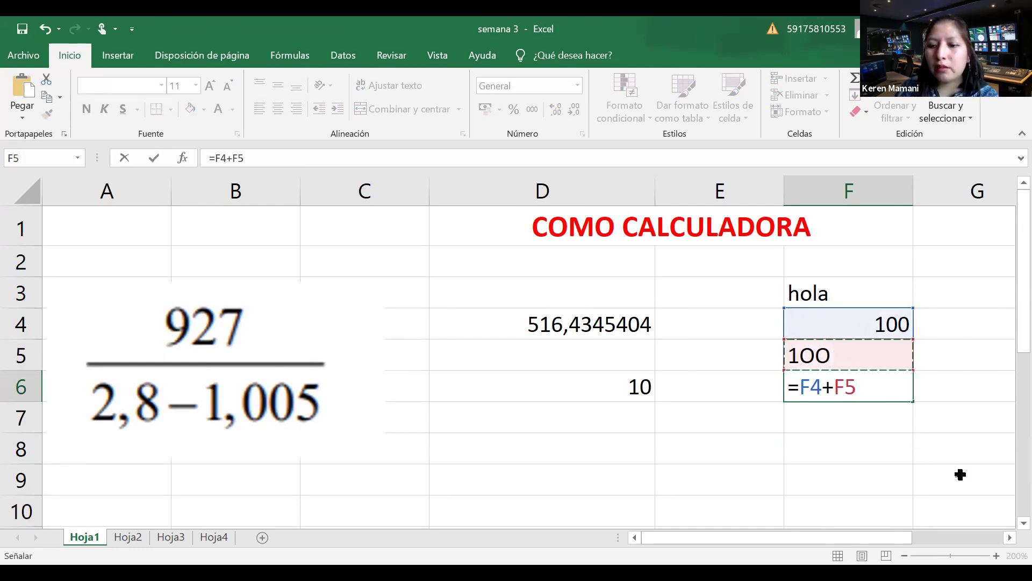
pyautogui.press('Return')
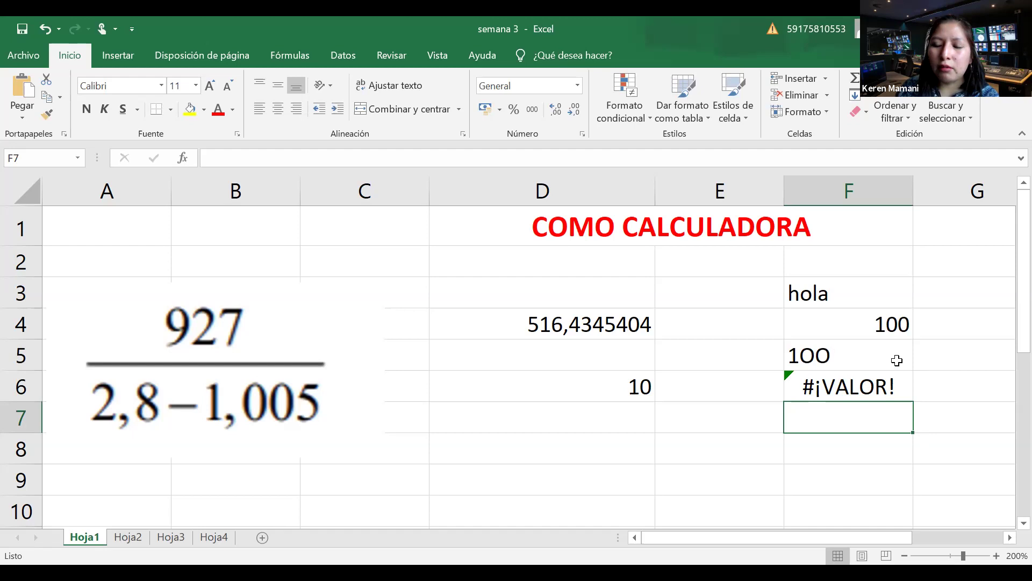
pyautogui.click(895, 333)
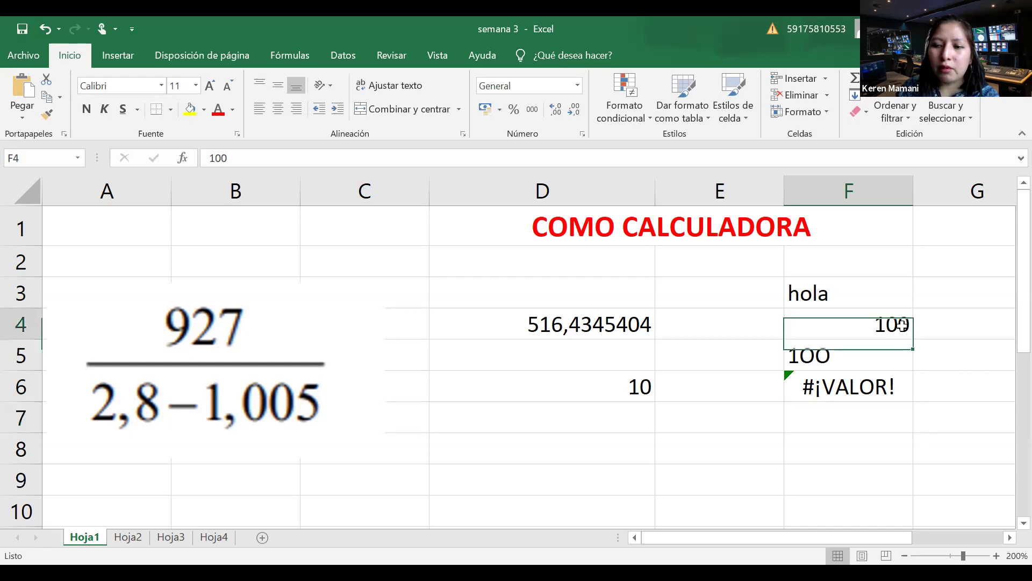
pyautogui.click(880, 351)
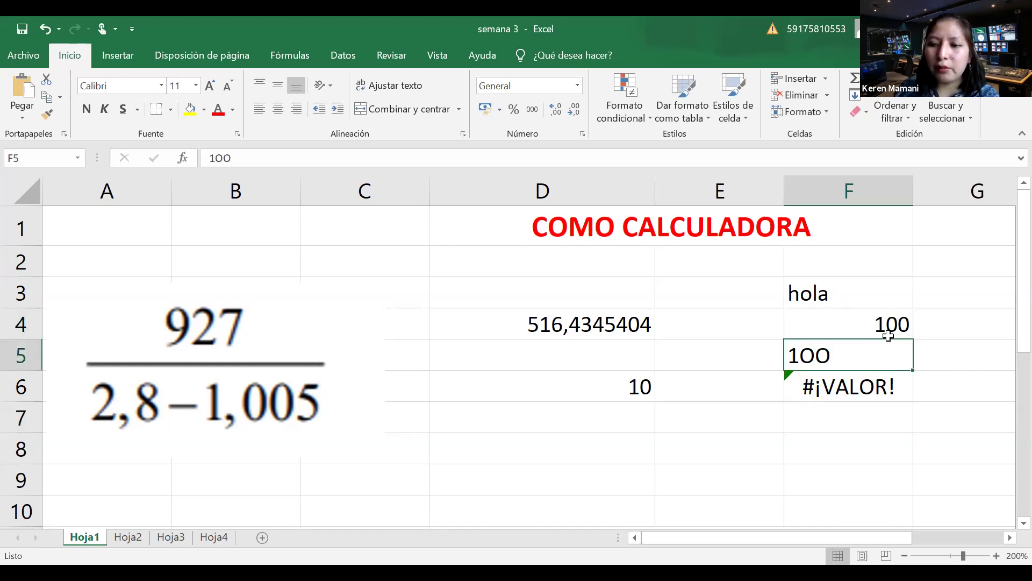
# Step: Clear the addition formula from cell F6
pyautogui.click(915, 381)
pyautogui.doubleClick(912, 387)
pyautogui.press('BackSpace')
pyautogui.press('BackSpace')
pyautogui.press('BackSpace')
pyautogui.press('BackSpace')
pyautogui.press('BackSpace')
pyautogui.press('BackSpace')
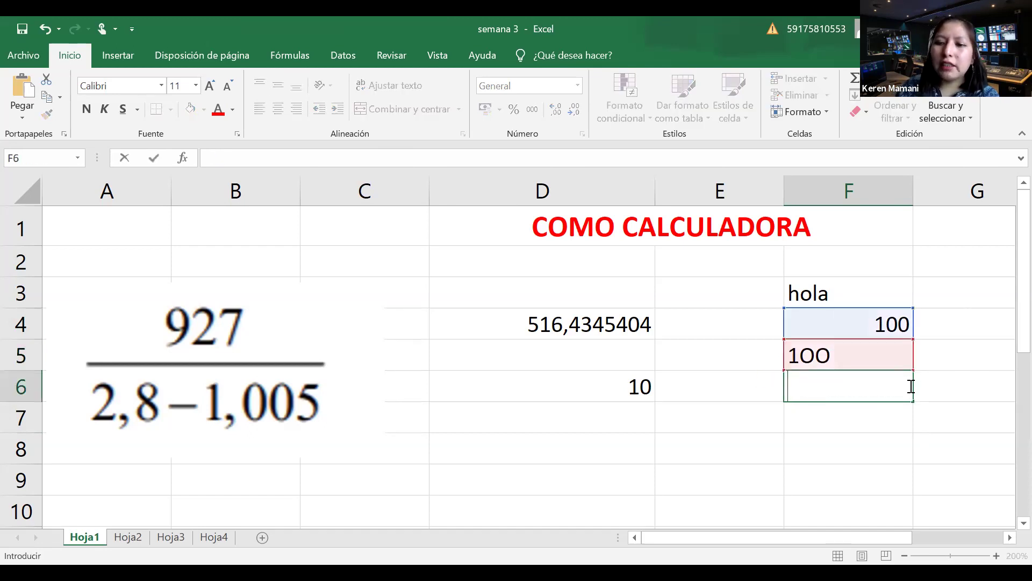
pyautogui.click(863, 442)
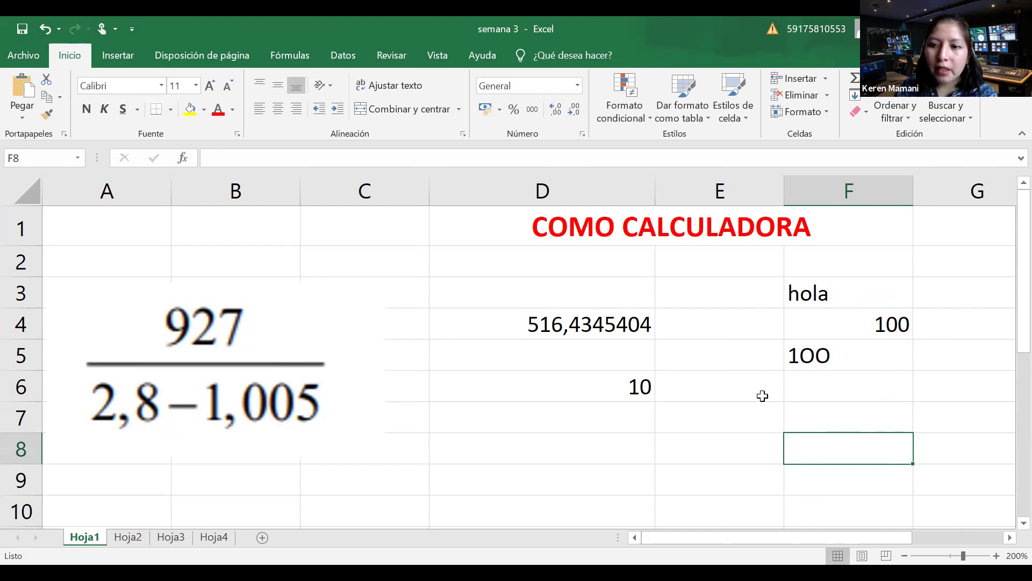
# Step: Switch to the Hoja2 sheet and review the SUMA and RESTA columns of the FORMULAS BÁSICAS table
pyautogui.click(728, 328)
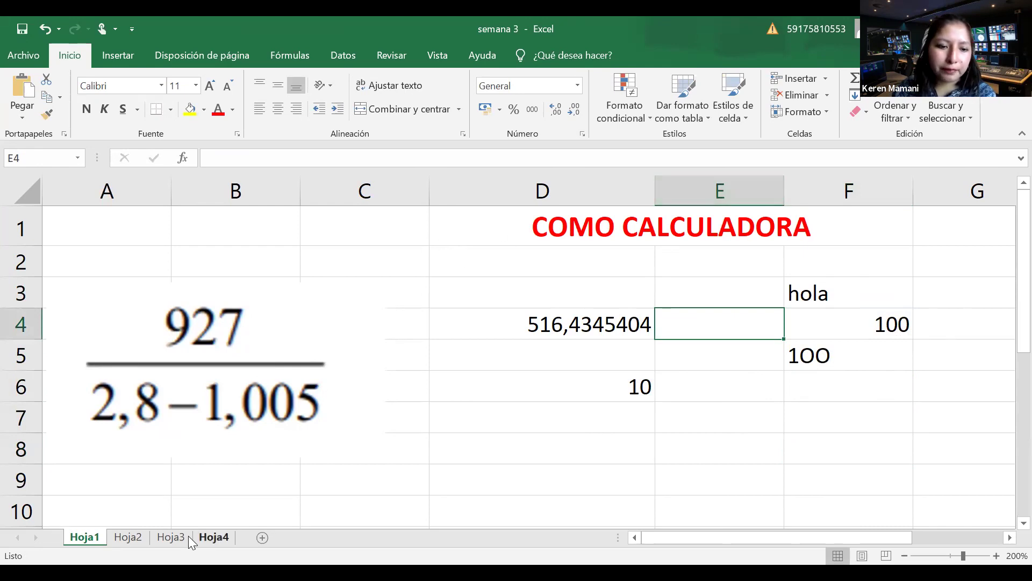
pyautogui.click(127, 536)
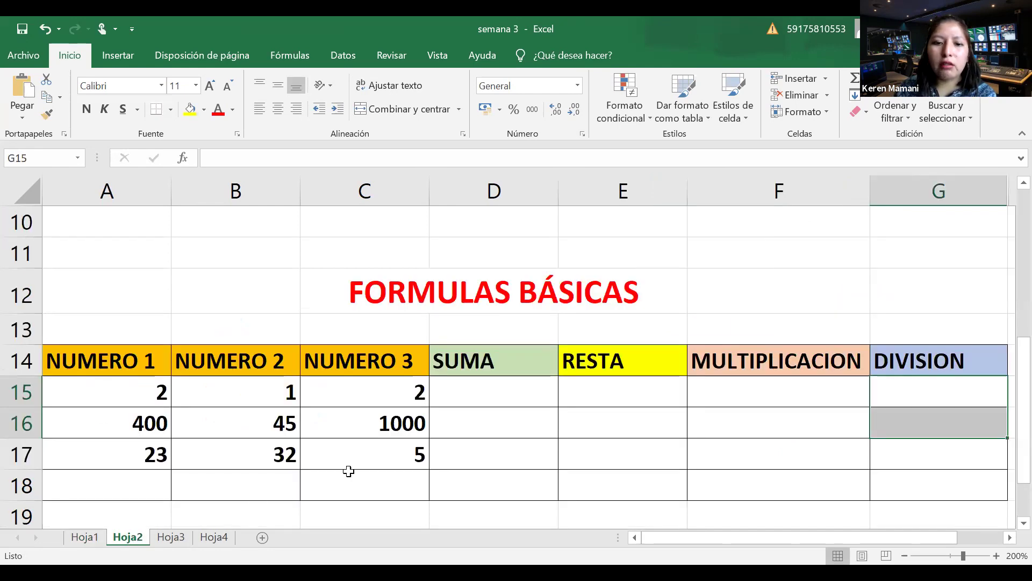
pyautogui.scroll(-2, 376, 471)
pyautogui.scroll(2, 377, 471)
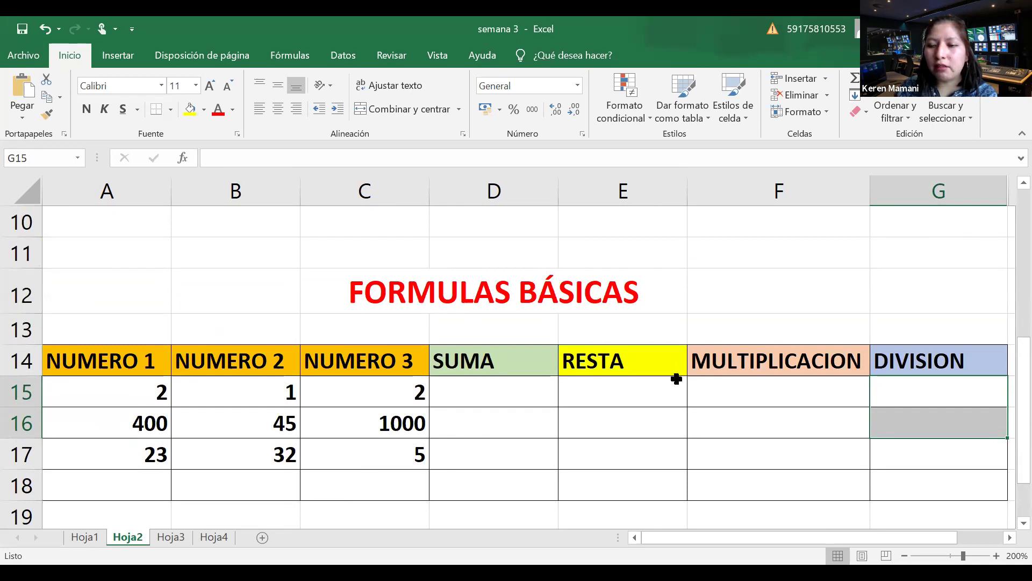
pyautogui.click(747, 388)
pyautogui.click(524, 360)
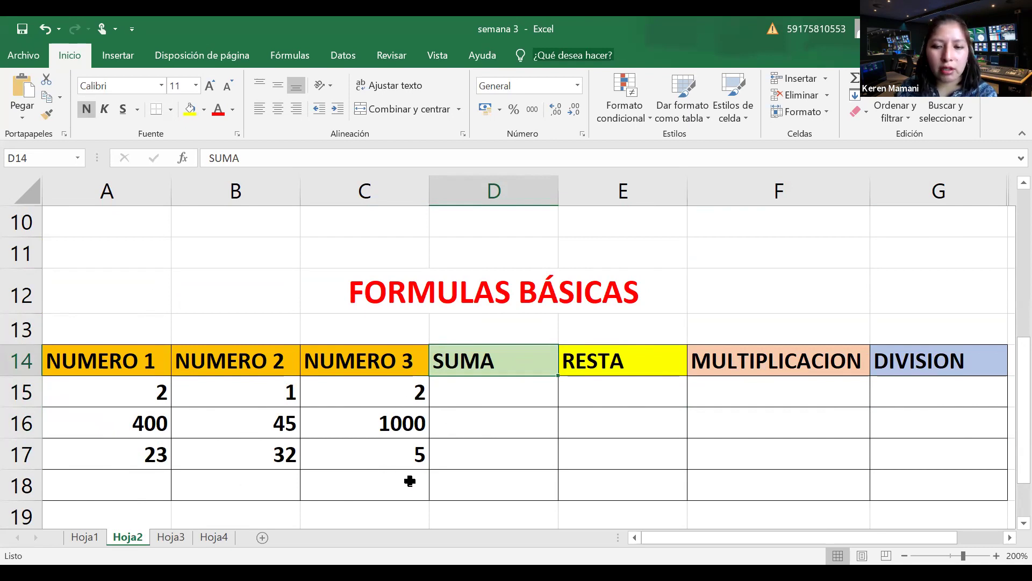
pyautogui.click(515, 392)
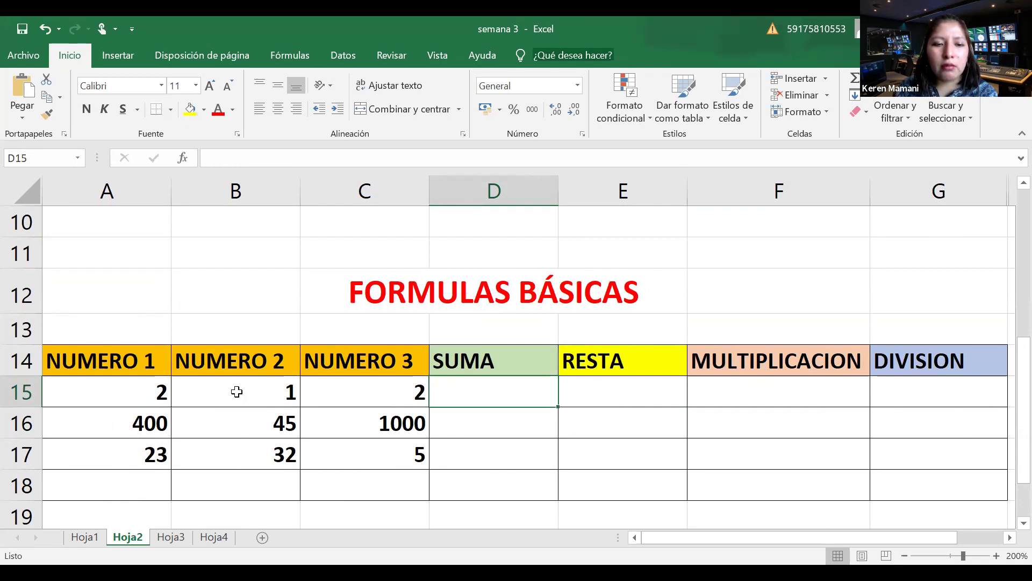
pyautogui.click(650, 396)
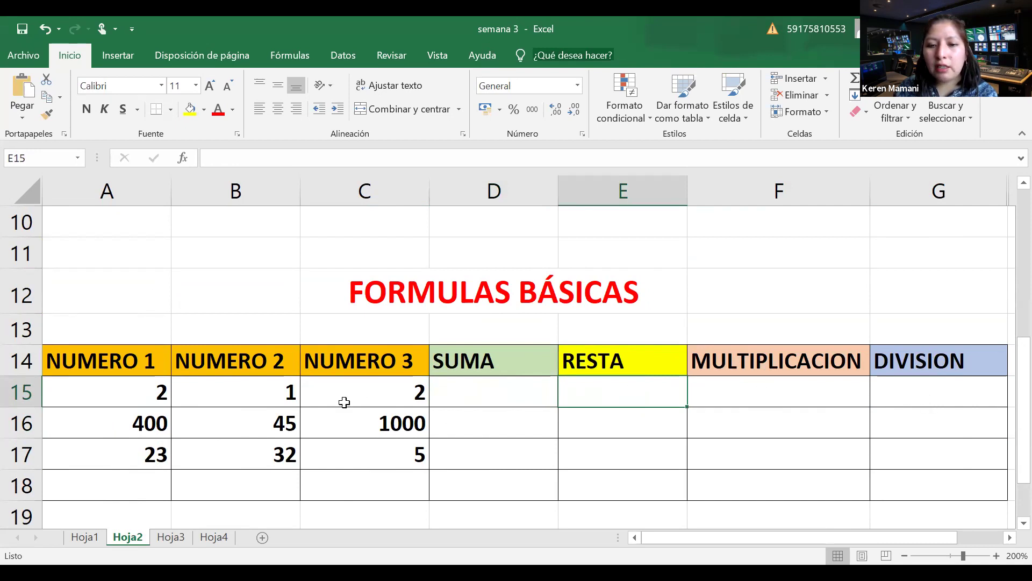
# Step: Calculate the SUMA of the first number row in cell D15 with the formula =A15+B15+C15
pyautogui.click(500, 400)
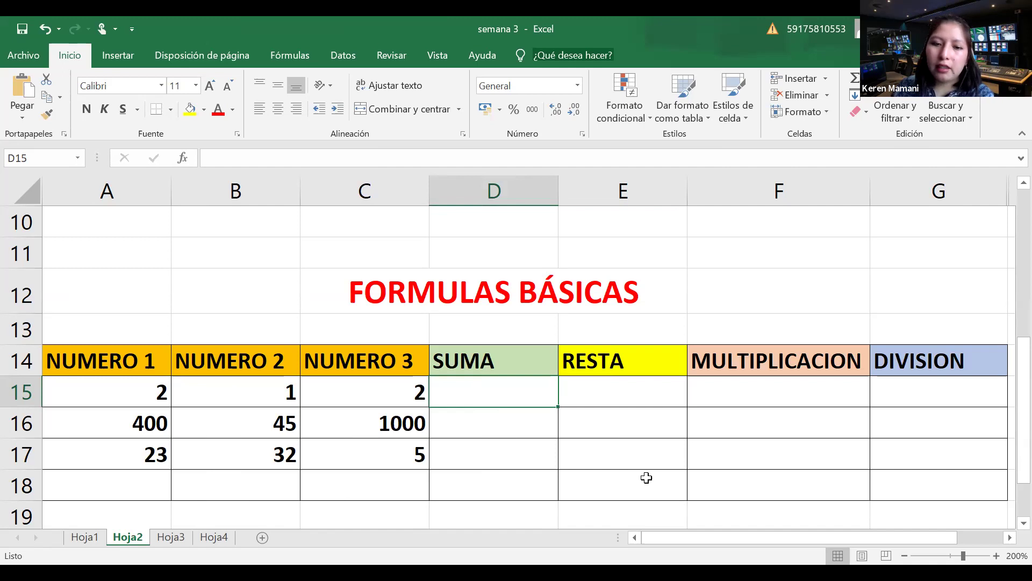
pyautogui.write('=')
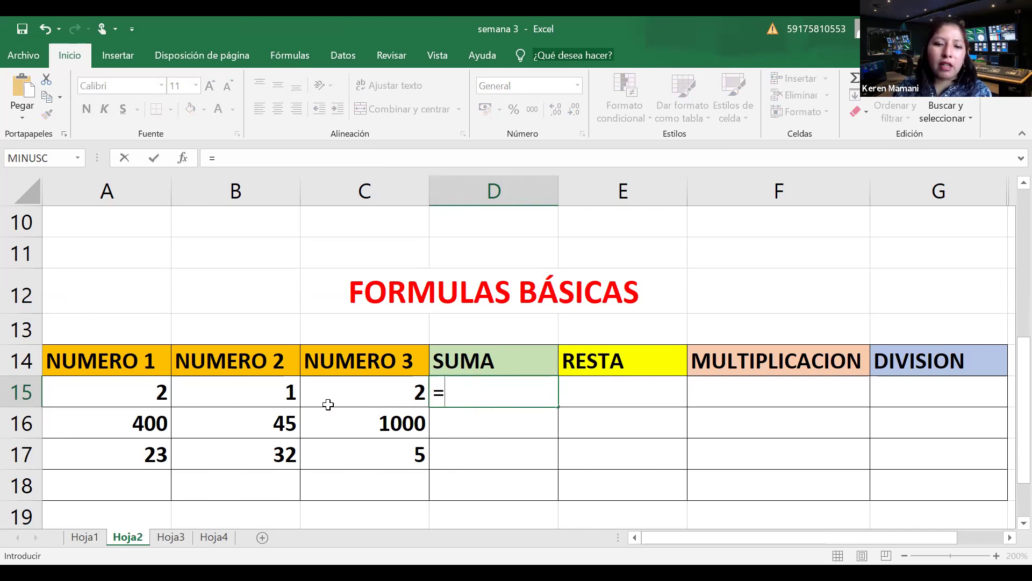
pyautogui.click(124, 398)
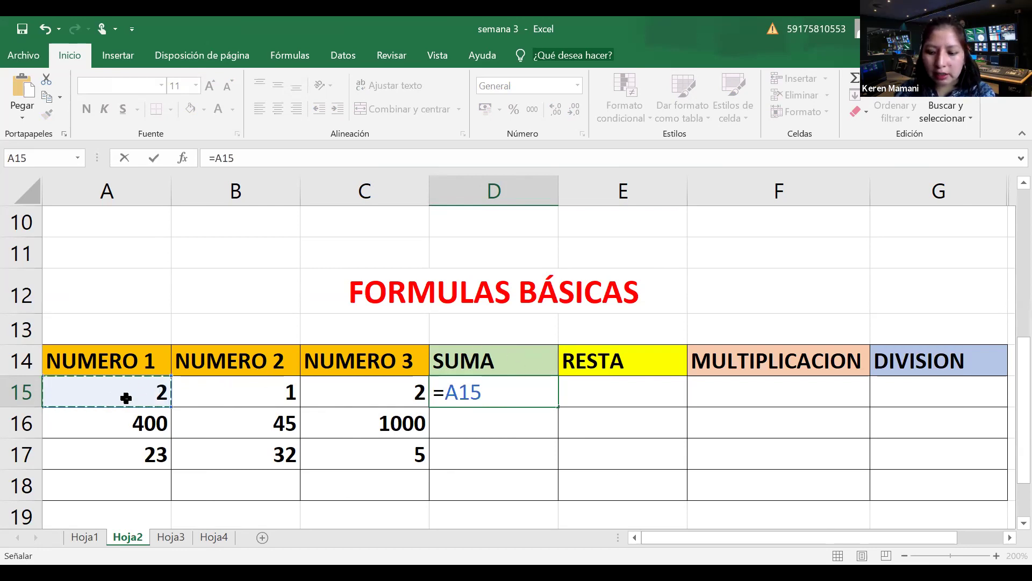
pyautogui.write('+')
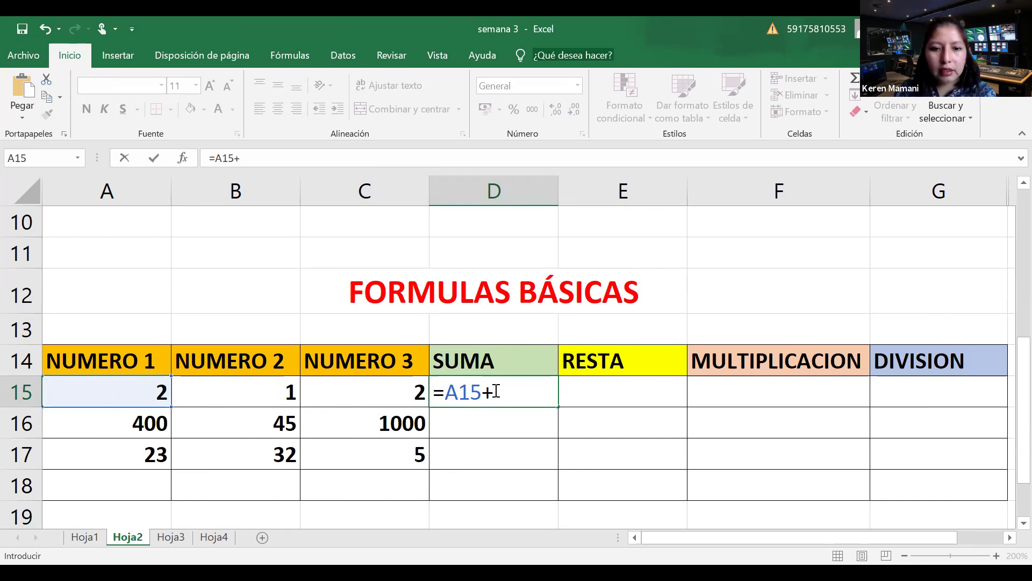
pyautogui.click(240, 394)
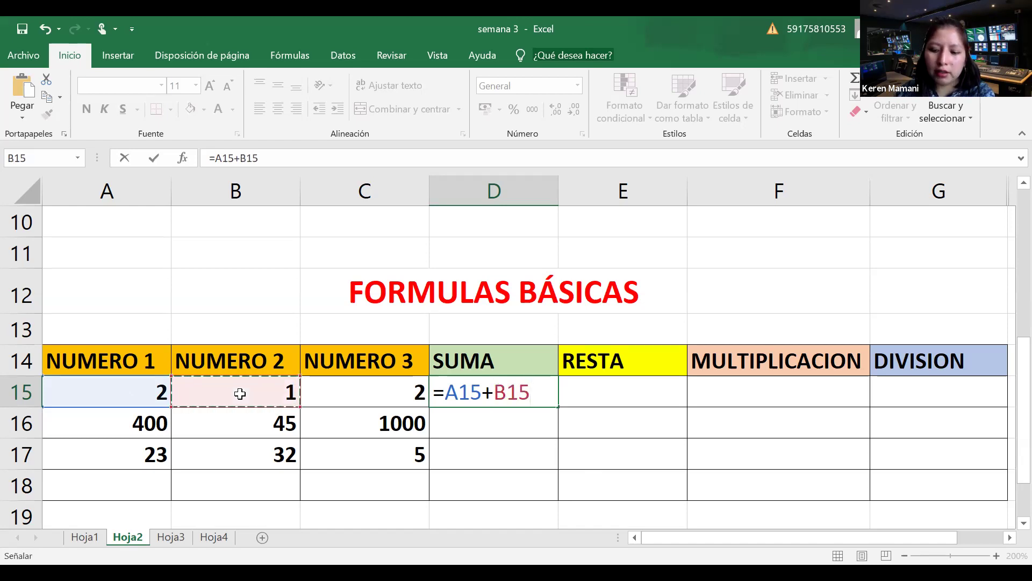
pyautogui.write('+')
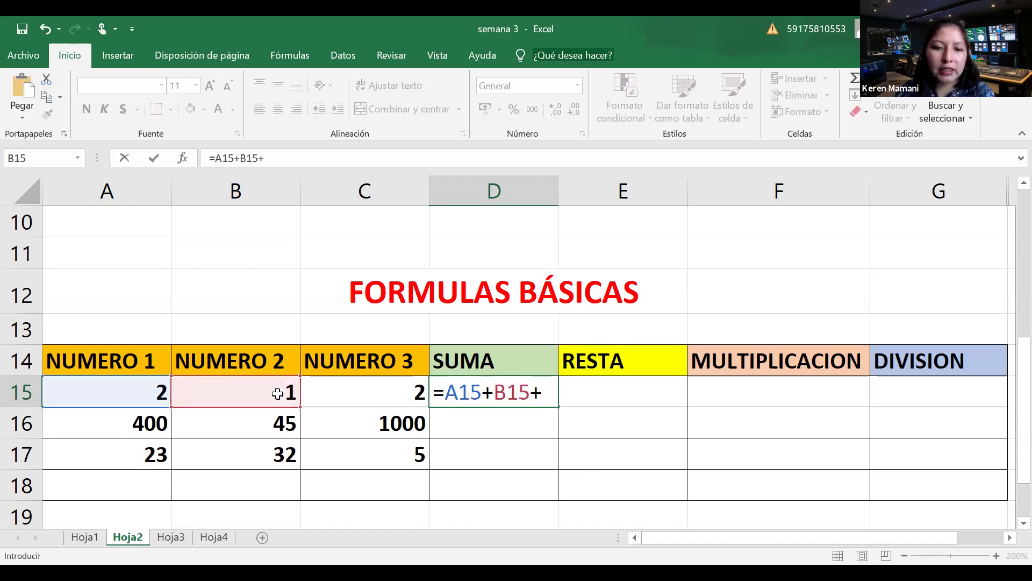
pyautogui.click(383, 392)
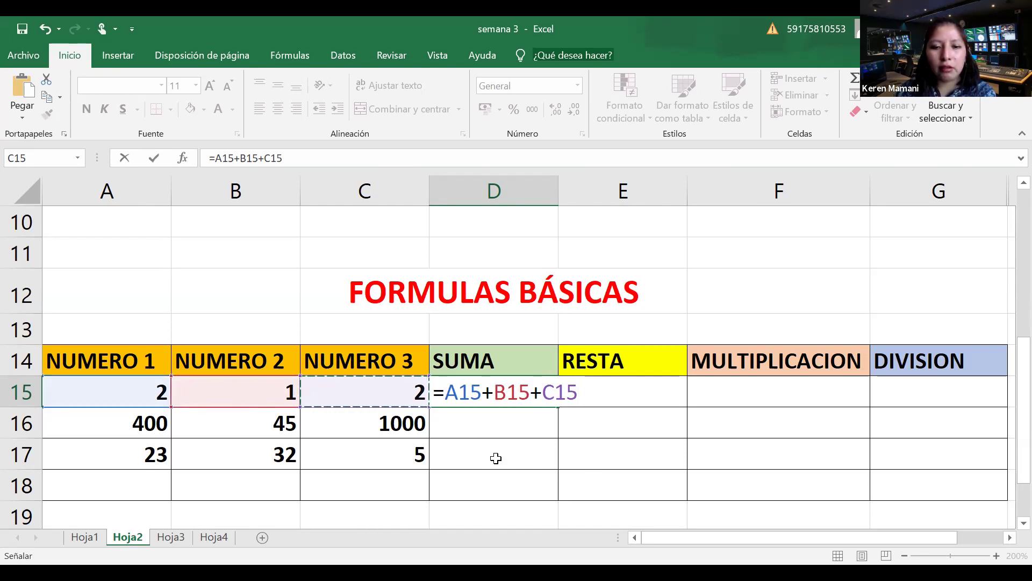
pyautogui.press('Return')
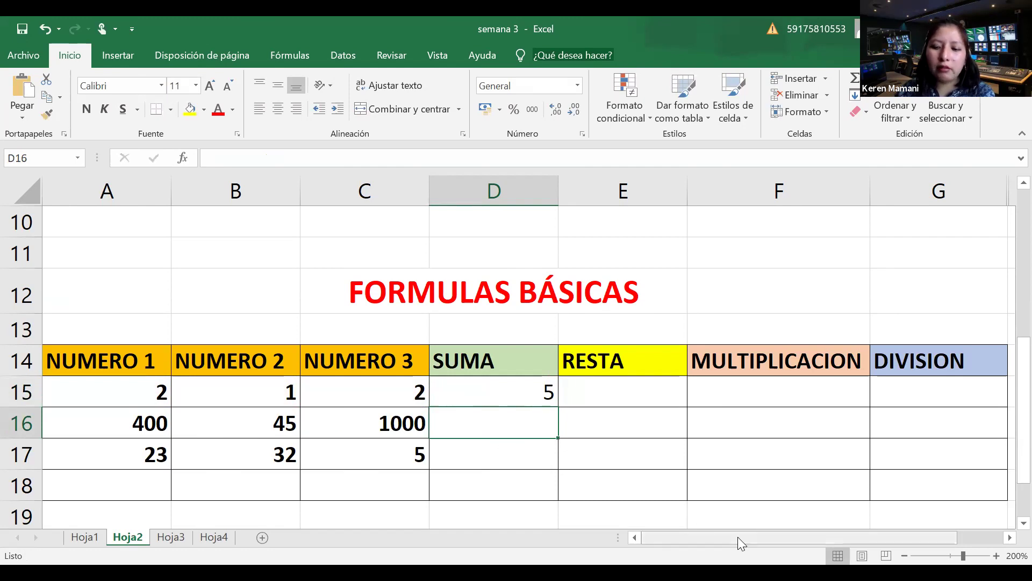
# Step: Calculate the SUMA of the second number row in cell D16 with the formula =A16+B16+C16
pyautogui.write('=')
pyautogui.click(123, 433)
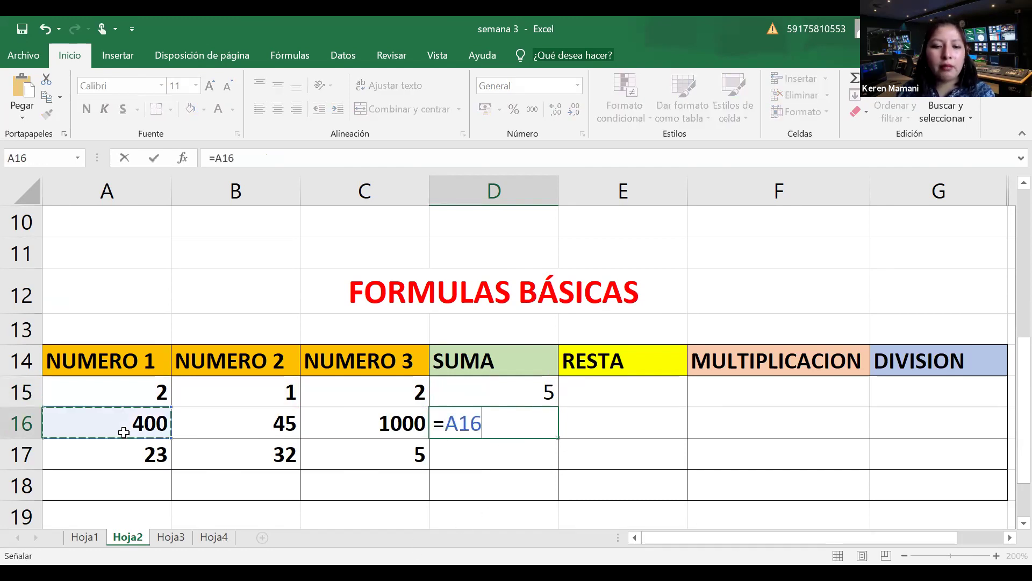
pyautogui.write('+')
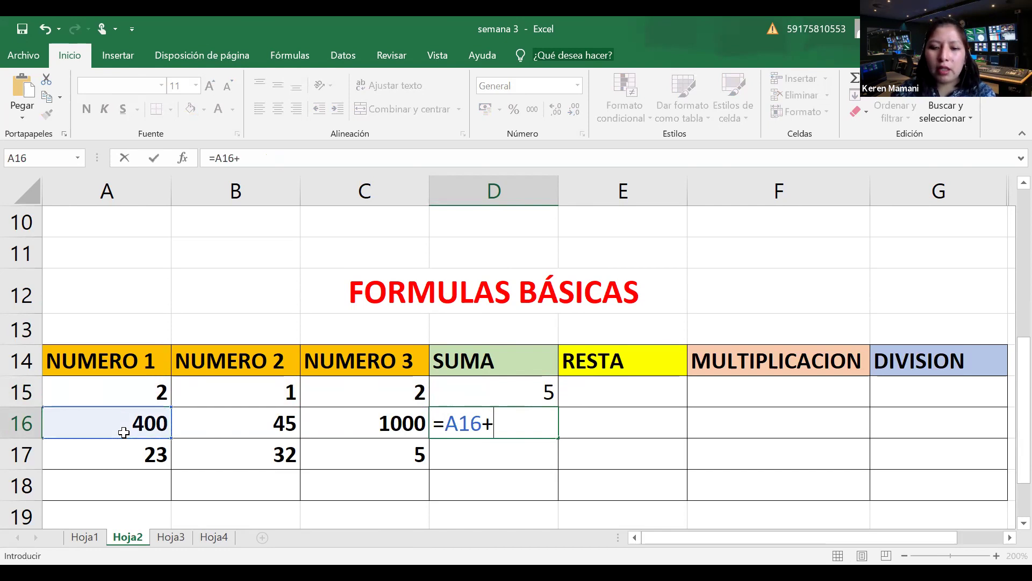
pyautogui.click(222, 423)
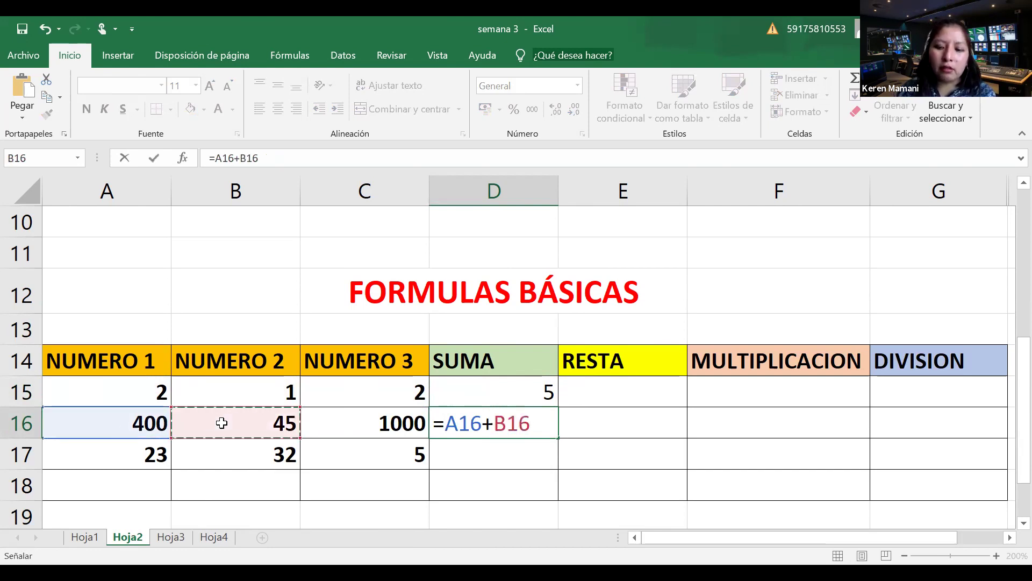
pyautogui.write('+')
pyautogui.click(352, 420)
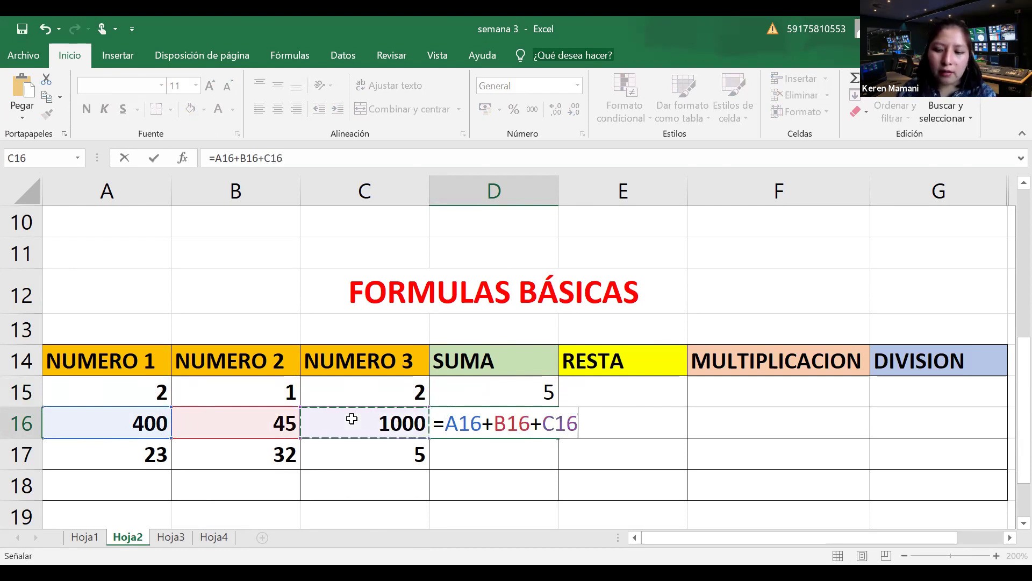
pyautogui.press('Return')
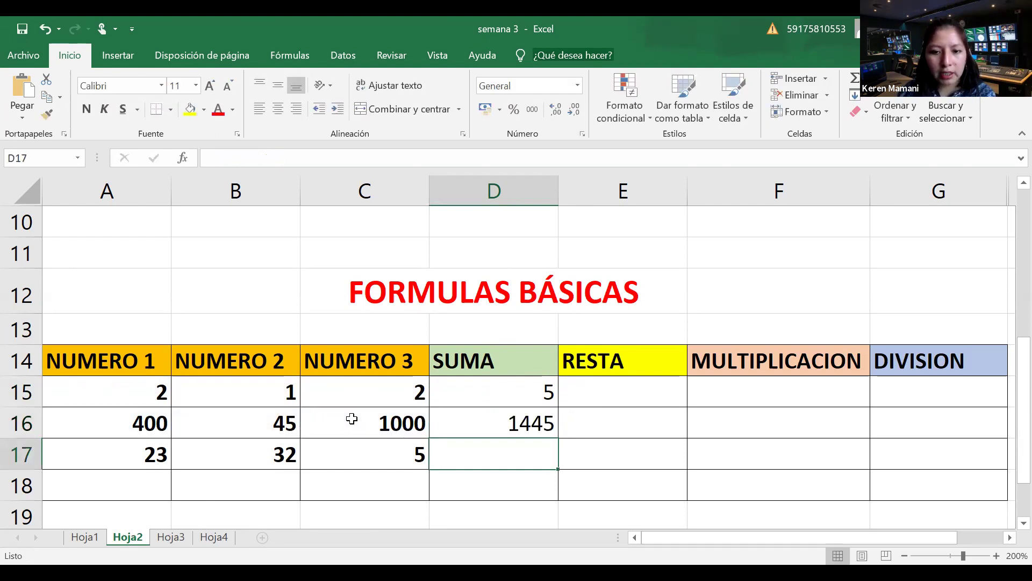
# Step: Calculate the RESTA of the first number row in cell E15 with the formula =A15-B15-C15
pyautogui.click(624, 396)
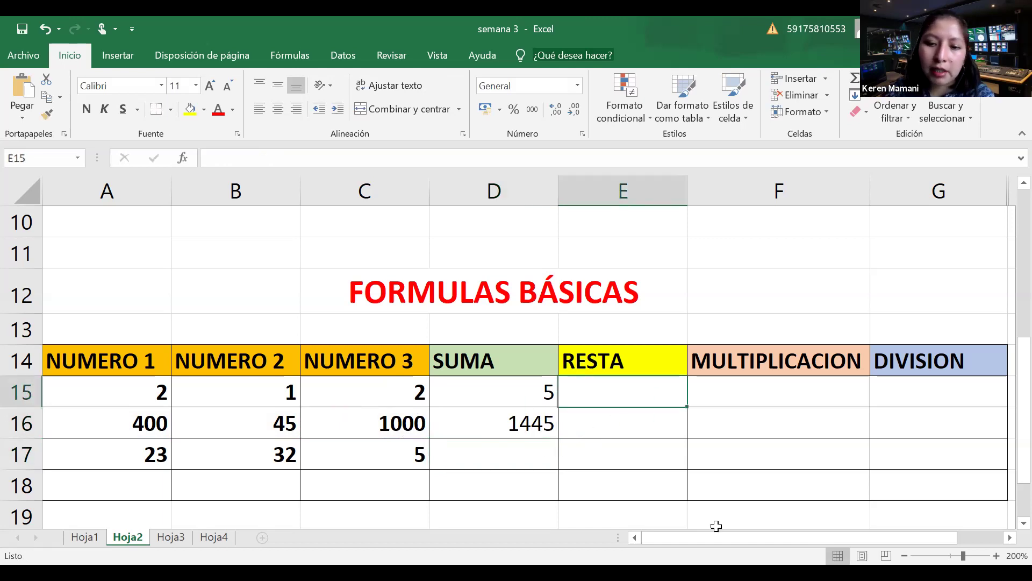
pyautogui.write('=')
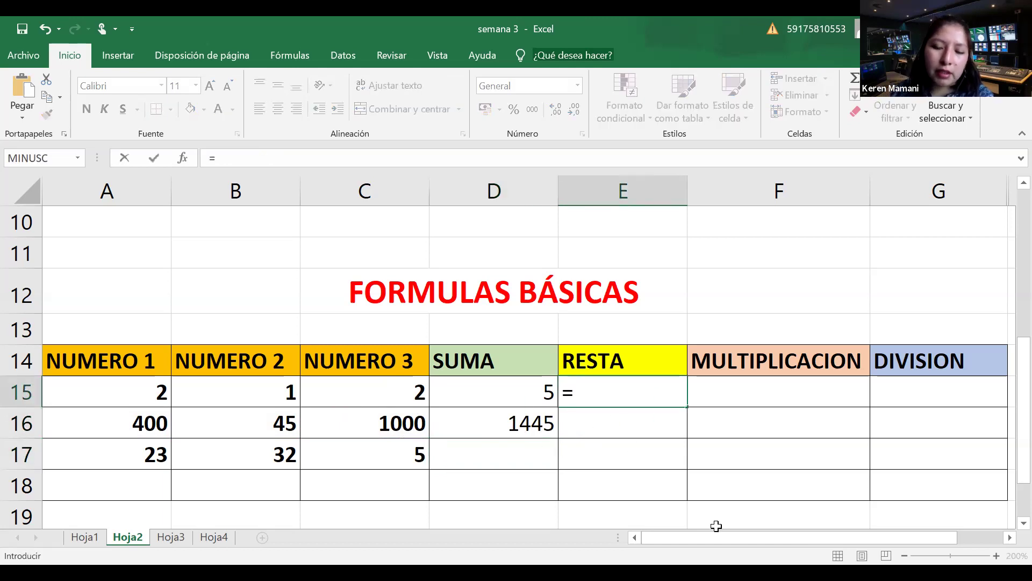
pyautogui.click(86, 397)
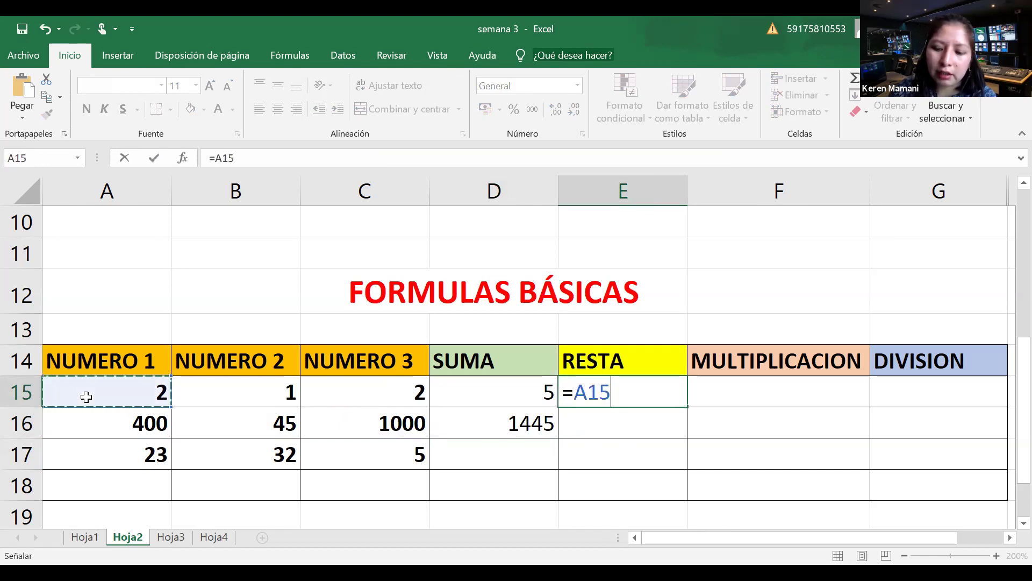
pyautogui.write('-')
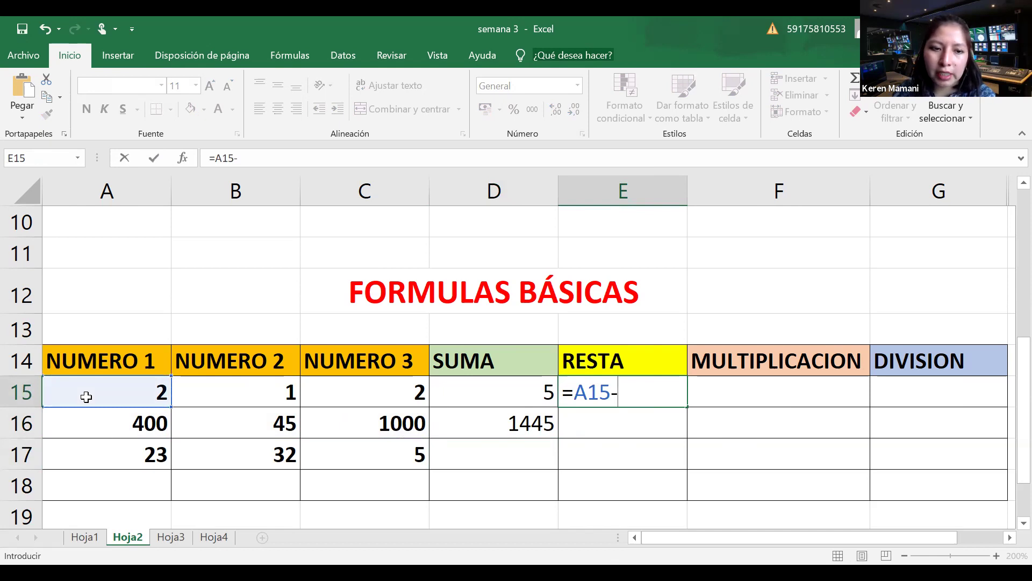
pyautogui.click(270, 385)
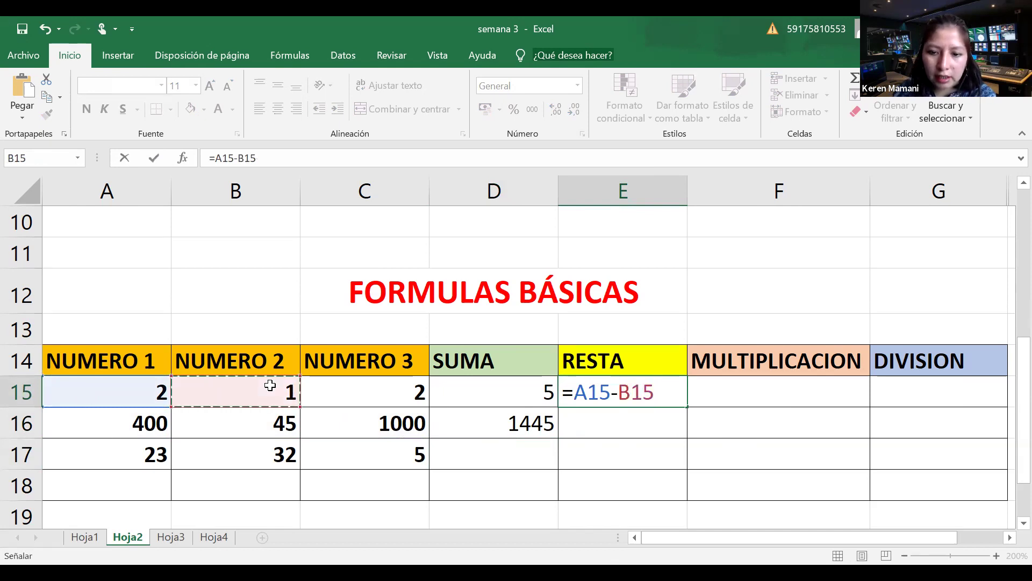
pyautogui.write('-')
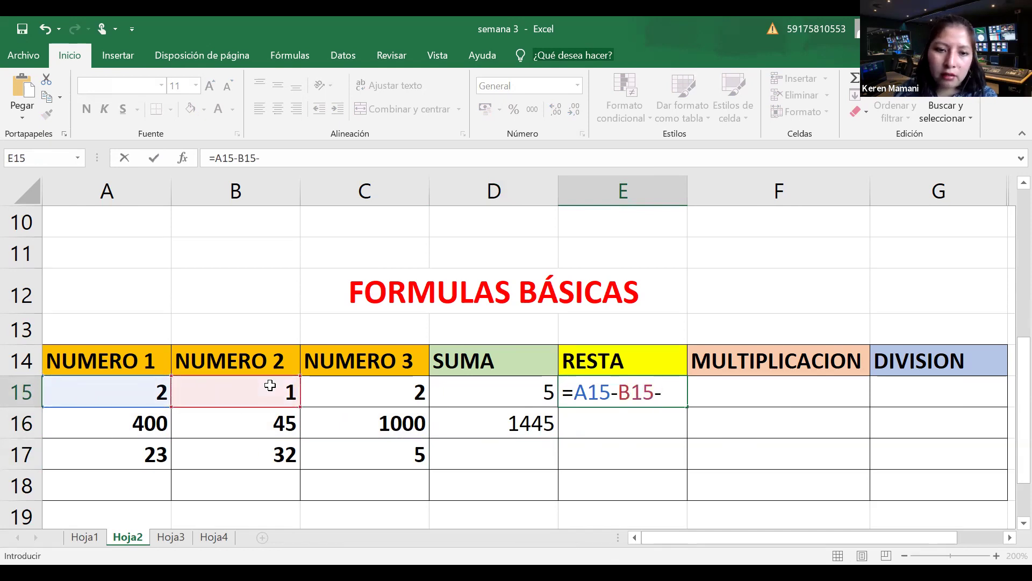
pyautogui.click(383, 391)
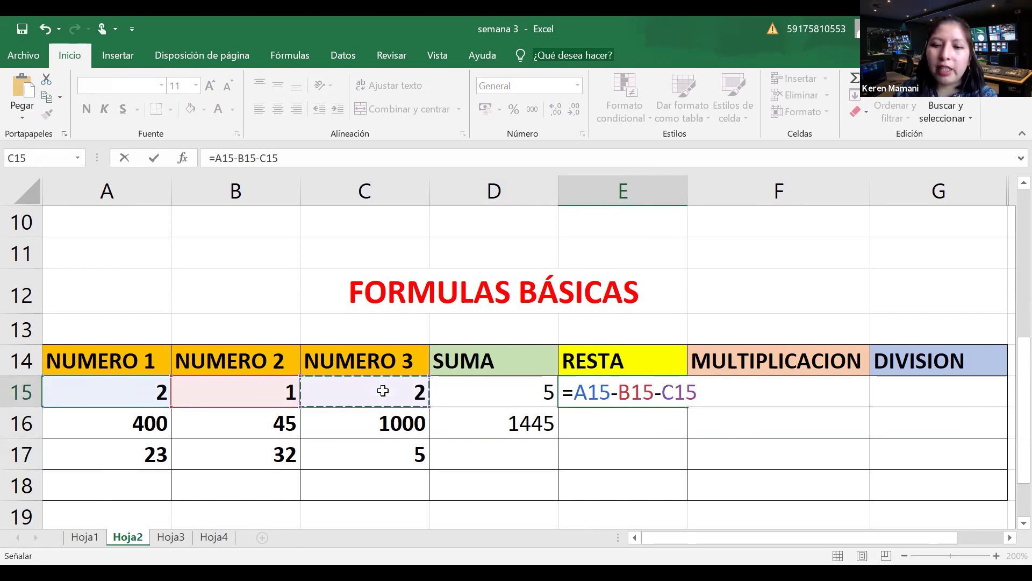
pyautogui.press('Return')
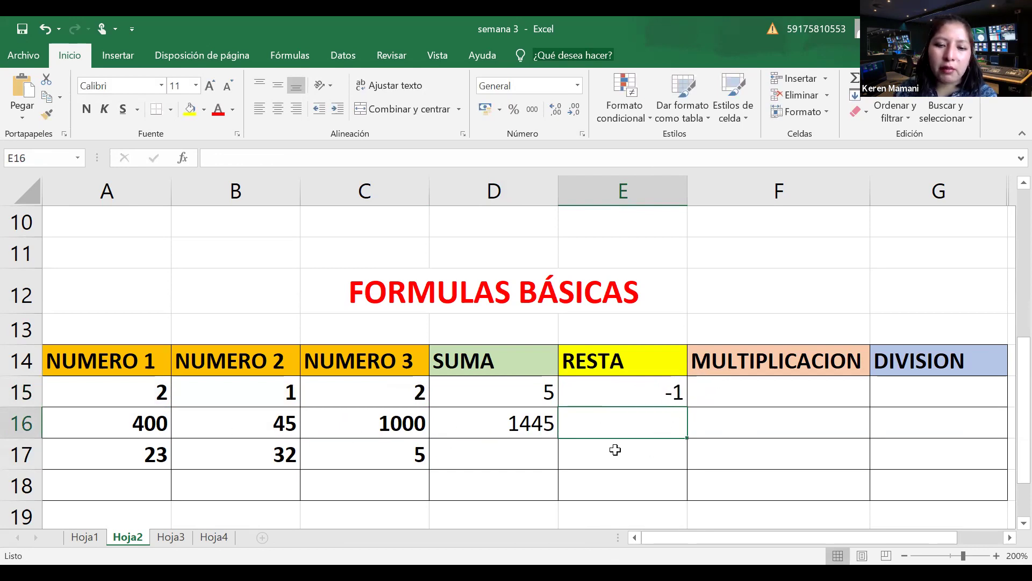
# Step: Calculate the RESTA of the second number row in cell E16 with the formula =A16-B16-C16
pyautogui.write('=')
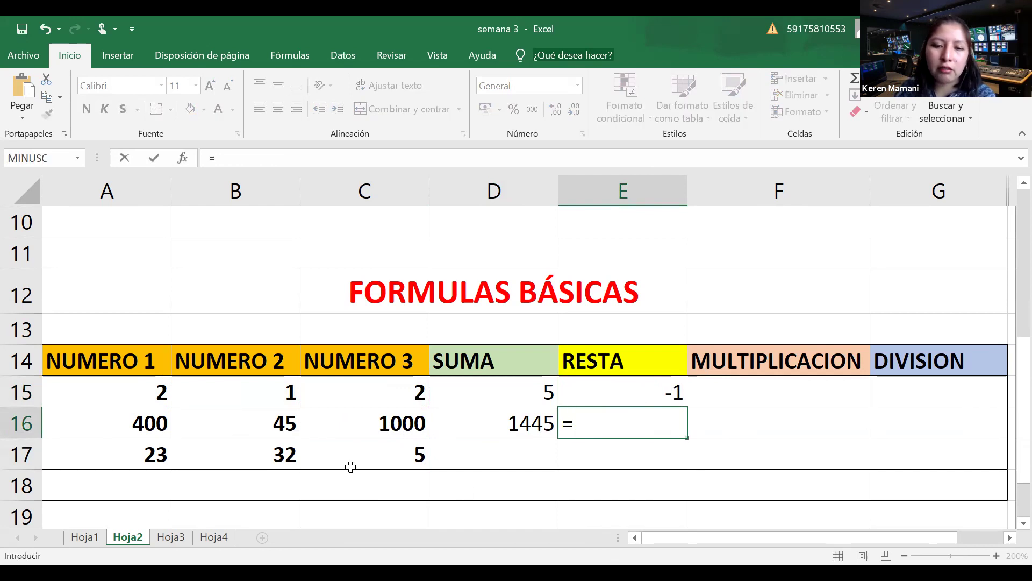
pyautogui.click(97, 424)
pyautogui.write('-')
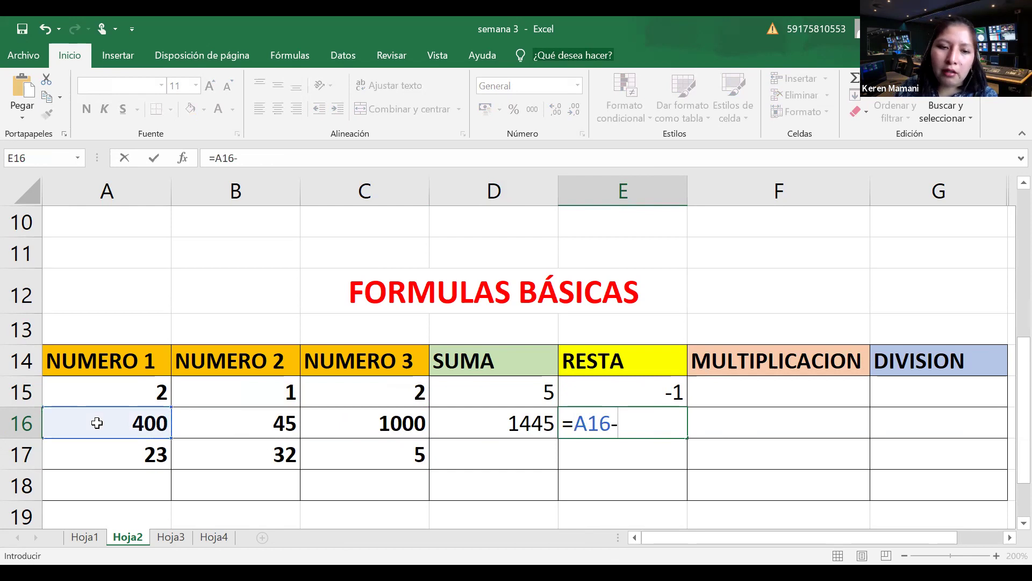
pyautogui.click(220, 425)
pyautogui.write('-')
pyautogui.click(370, 431)
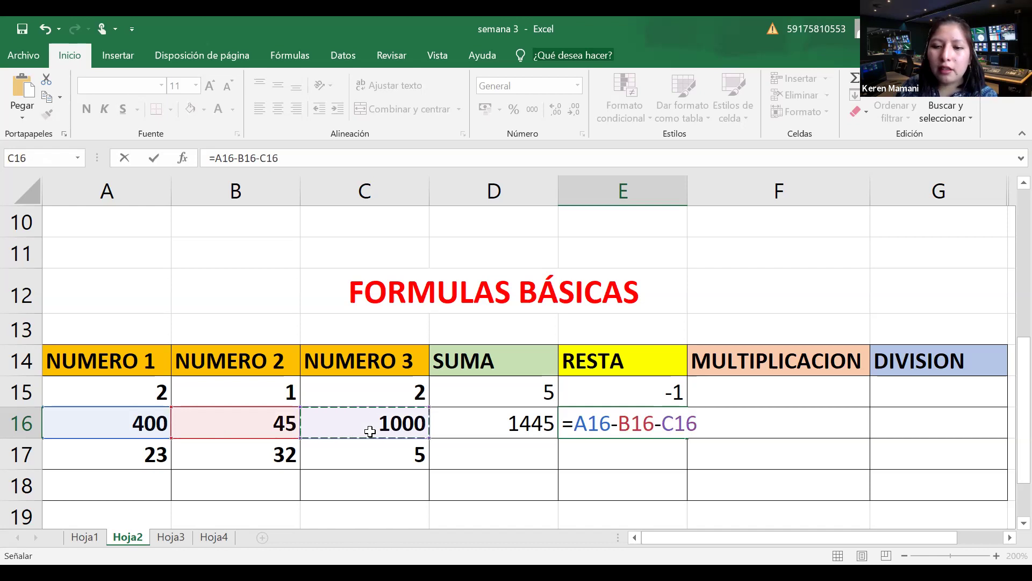
pyautogui.press('Return')
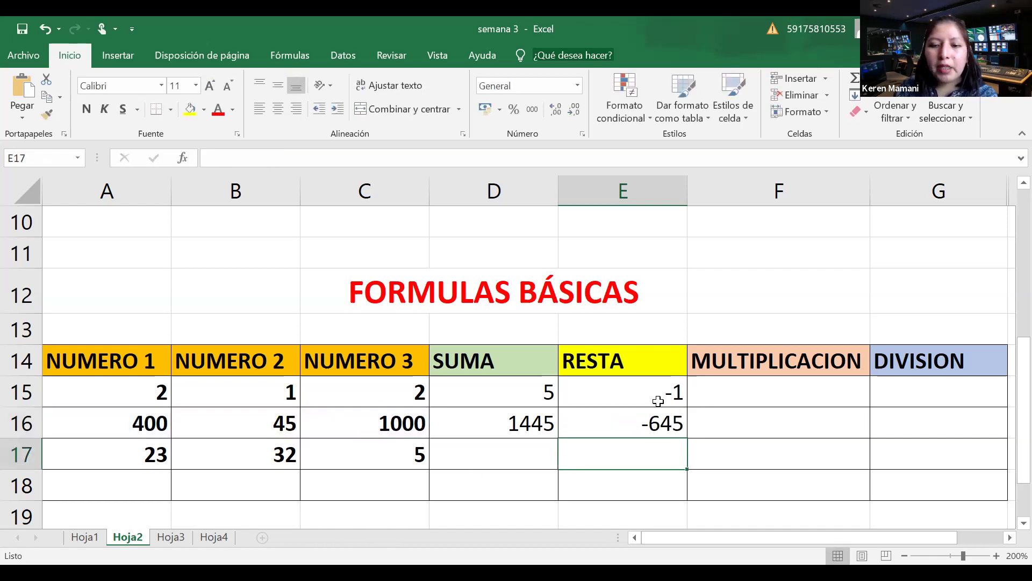
# Step: Calculate the MULTIPLICACION of the first number row in cell F15 with the formula =A15*B15*C15
pyautogui.click(772, 398)
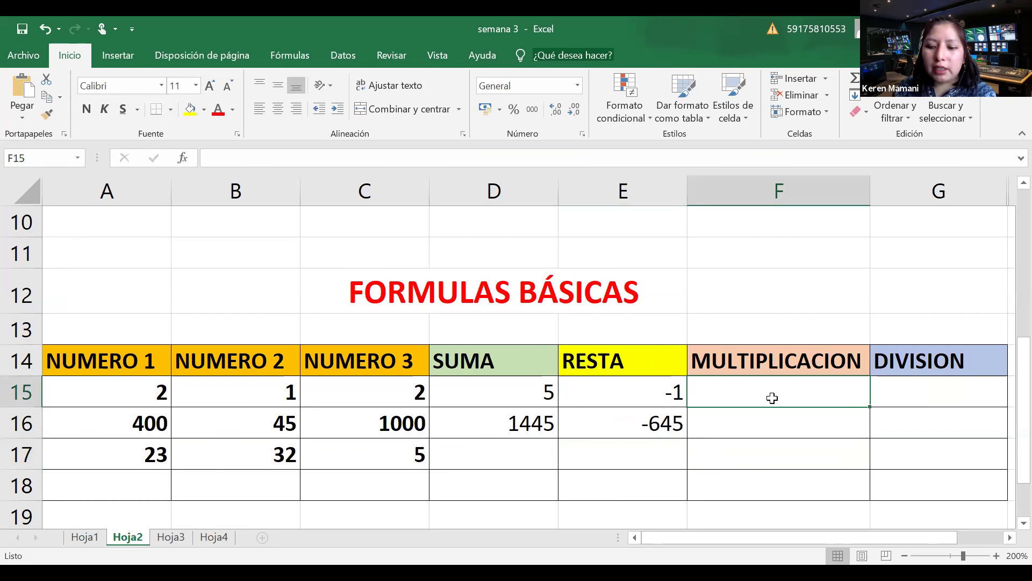
pyautogui.write('=')
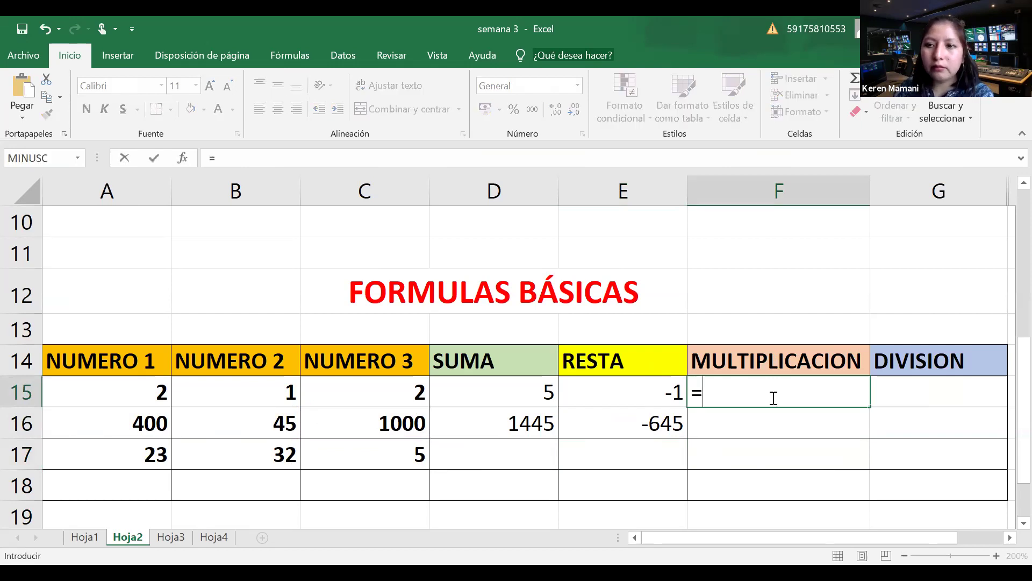
pyautogui.click(127, 396)
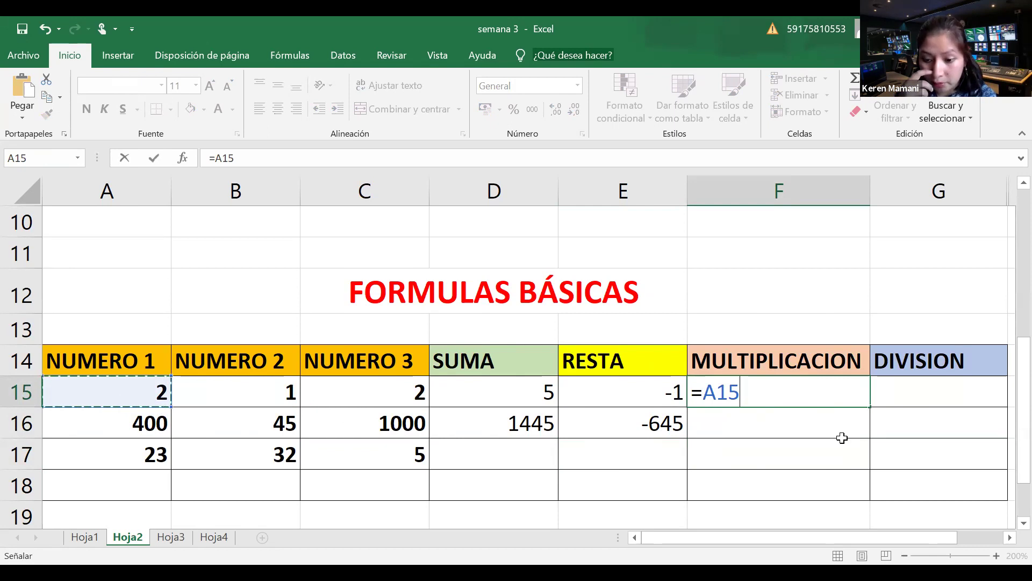
pyautogui.write('*')
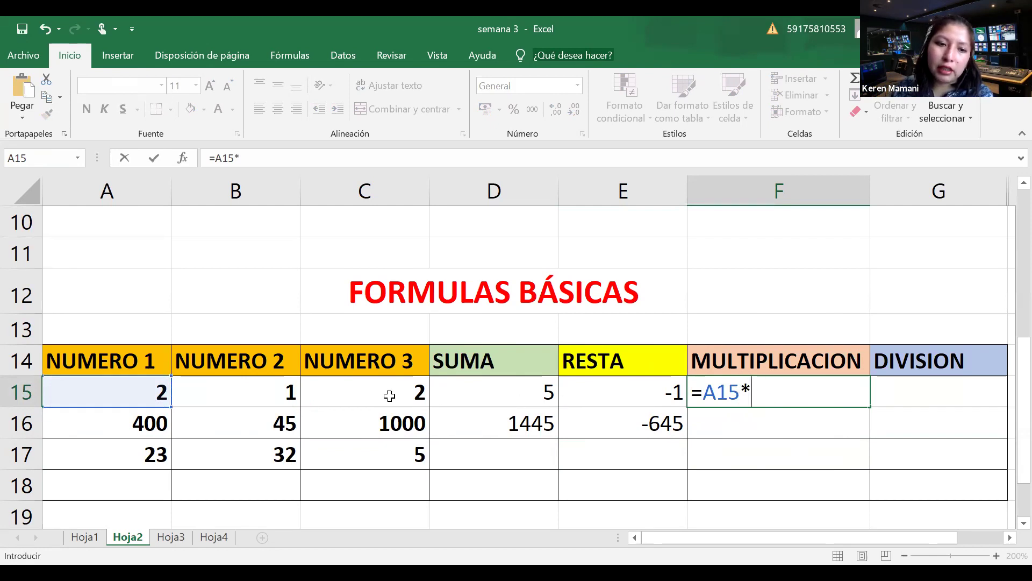
pyautogui.click(248, 389)
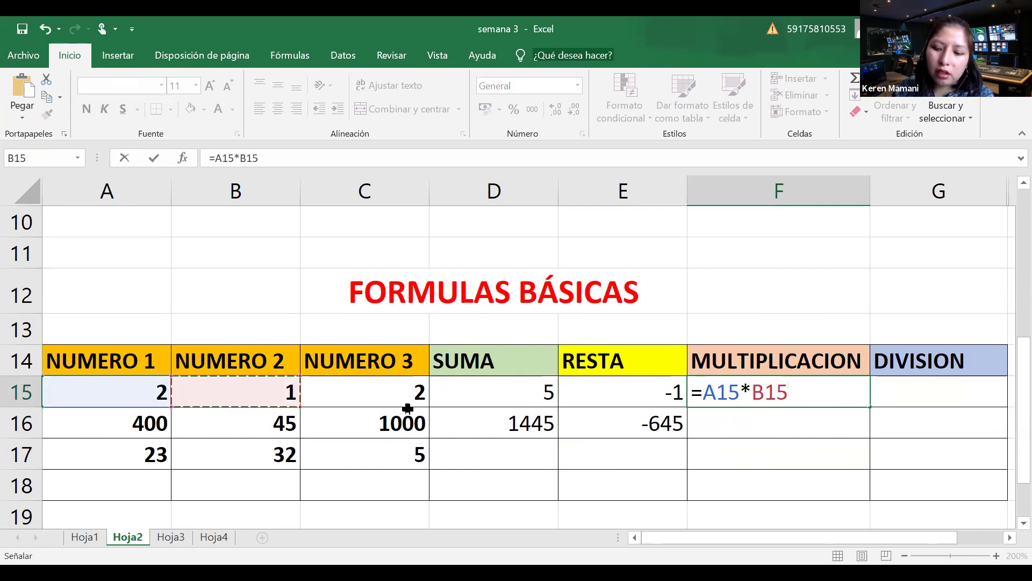
pyautogui.write('*')
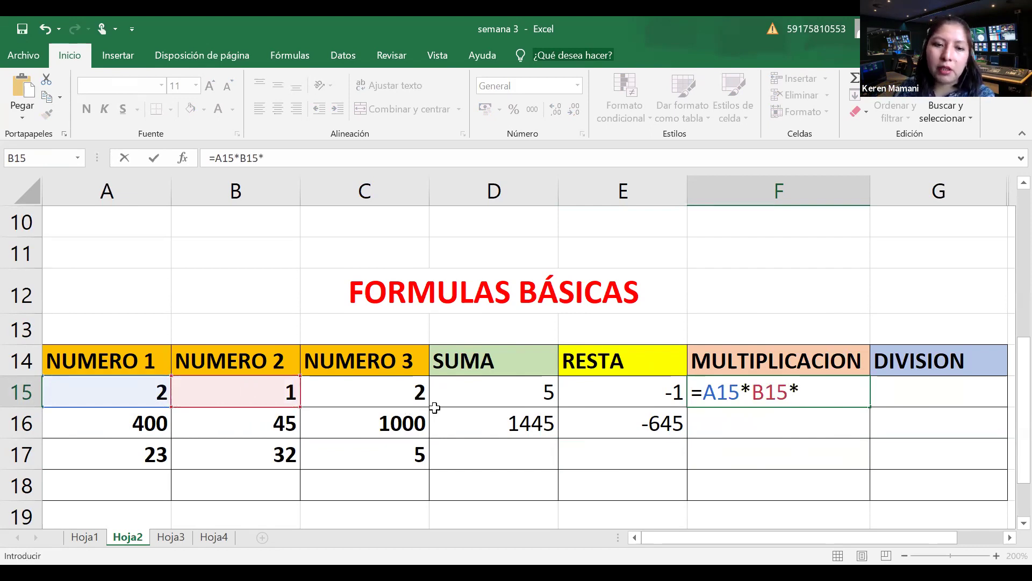
pyautogui.click(409, 397)
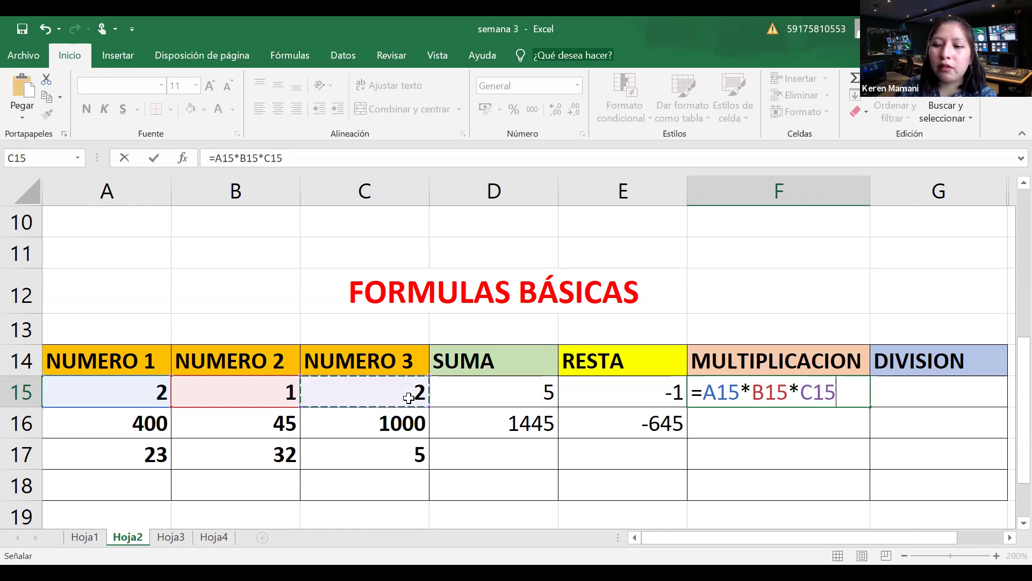
pyautogui.press('Return')
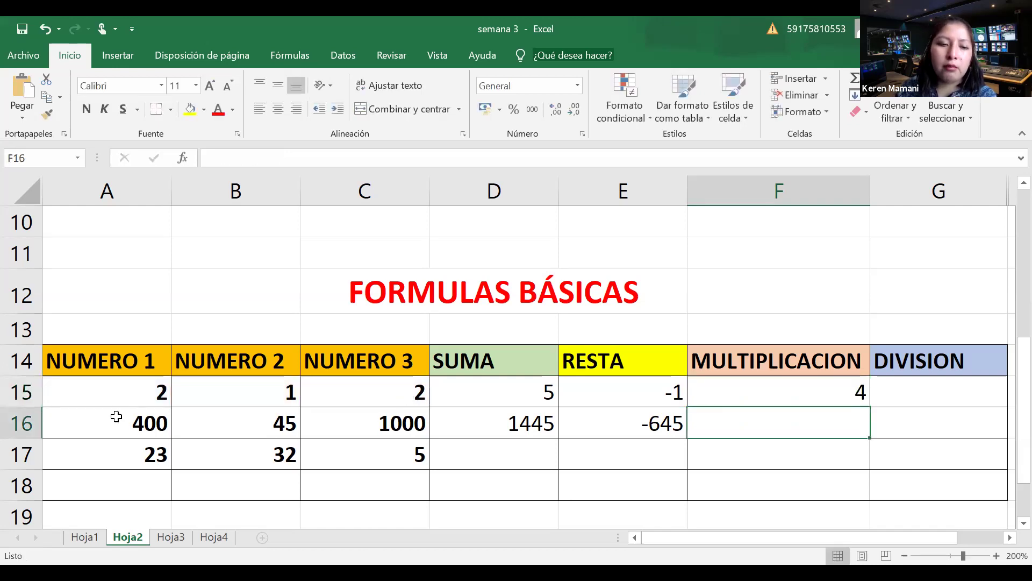
# Step: Calculate the MULTIPLICACION of the second number row in cell F16 with the formula =A16*B16*C16
pyautogui.write('=')
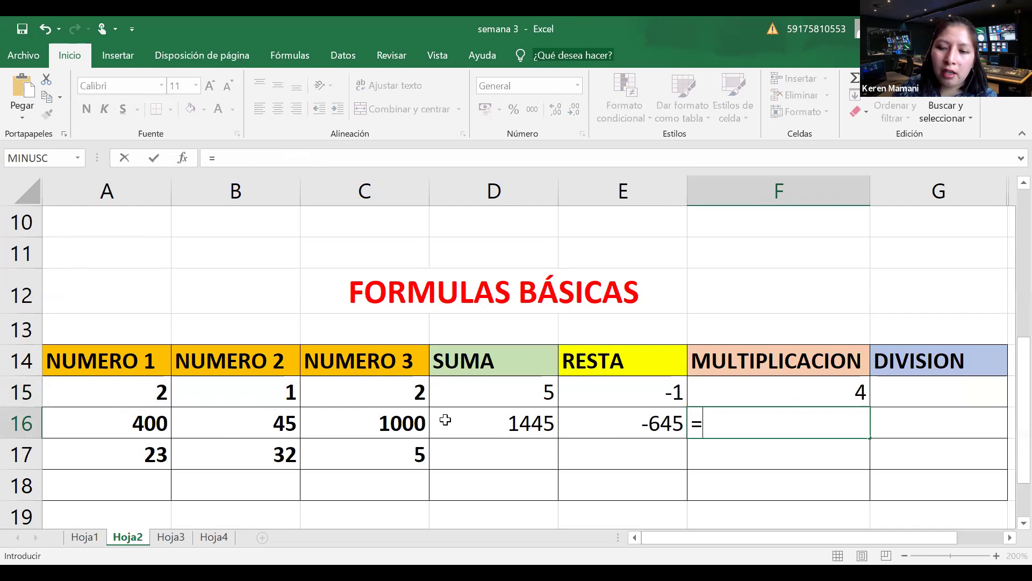
pyautogui.click(105, 425)
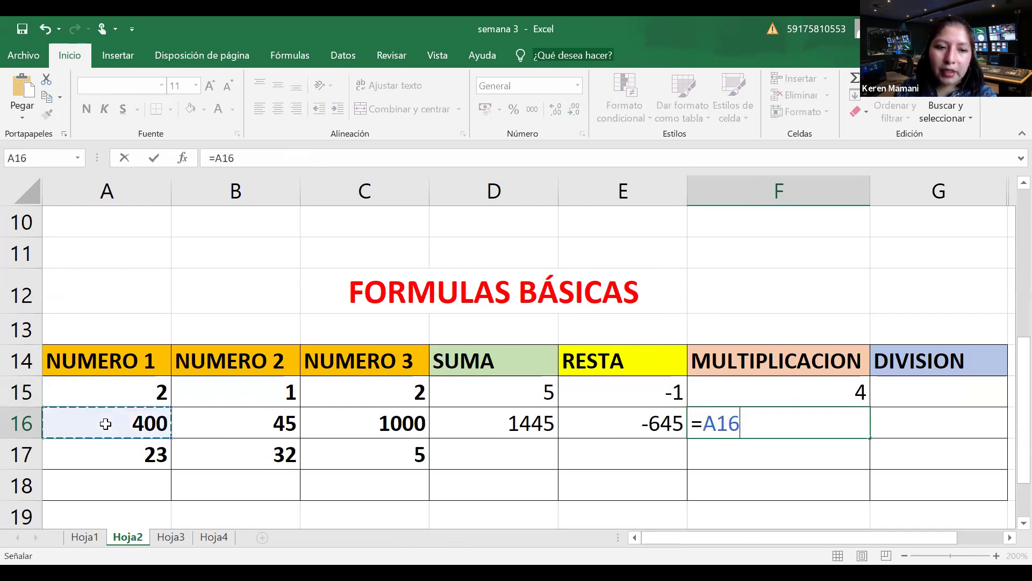
pyautogui.write('*')
pyautogui.click(195, 425)
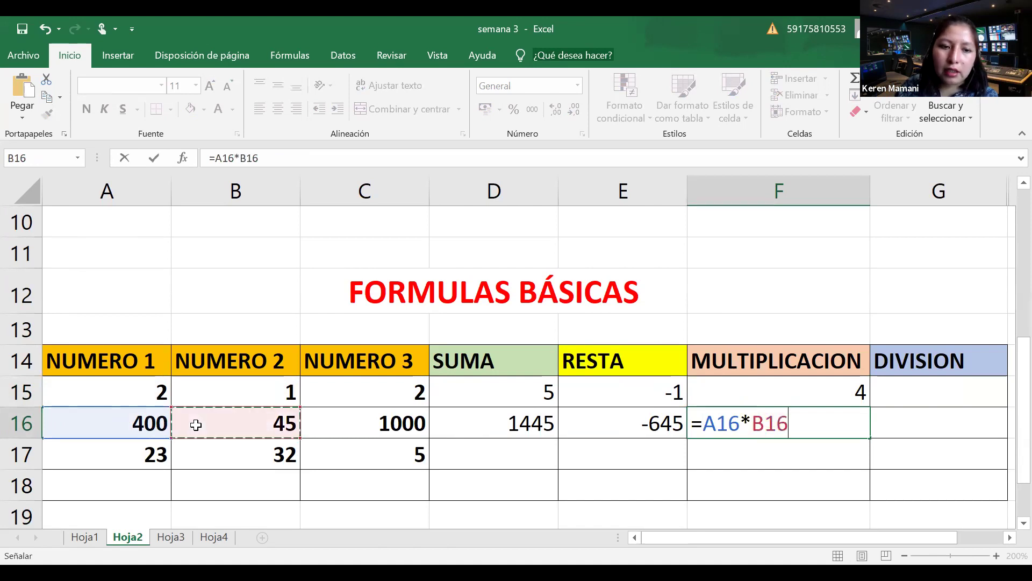
pyautogui.write('*')
pyautogui.click(369, 418)
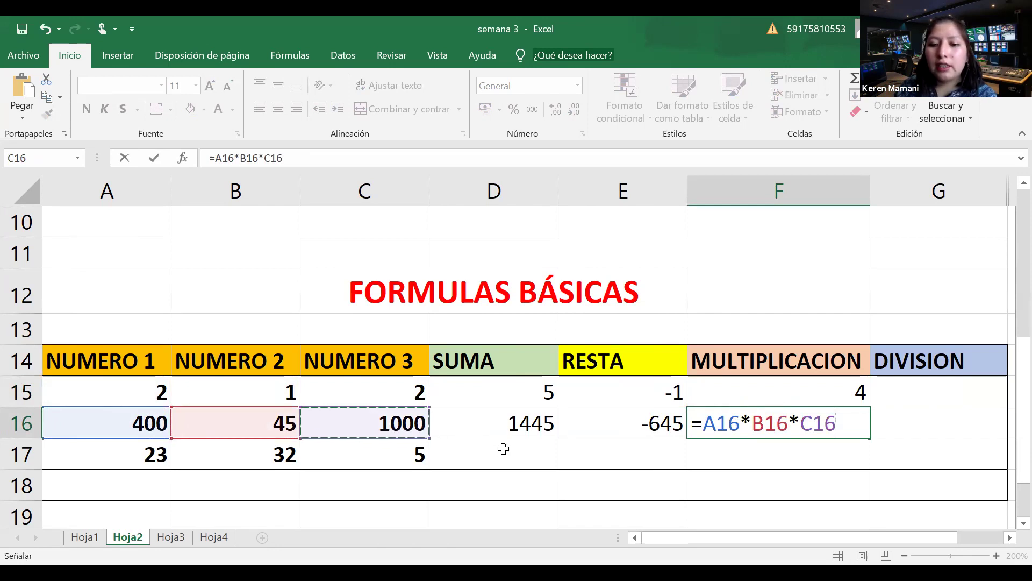
pyautogui.press('Return')
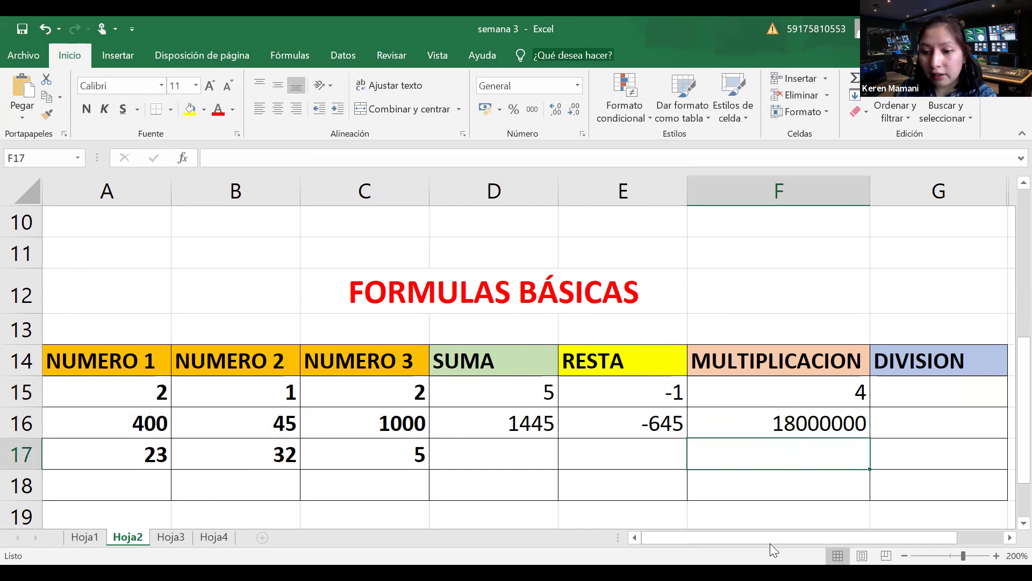
# Step: Calculate the DIVISION of the first number row in cell G15 with the formula =A15/B15/C15
pyautogui.click(899, 393)
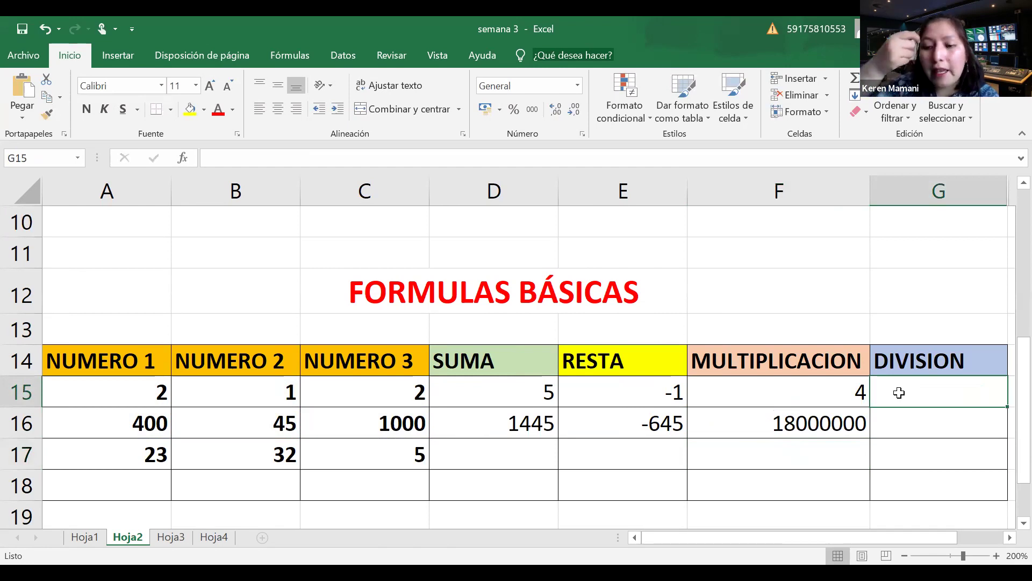
pyautogui.write('=')
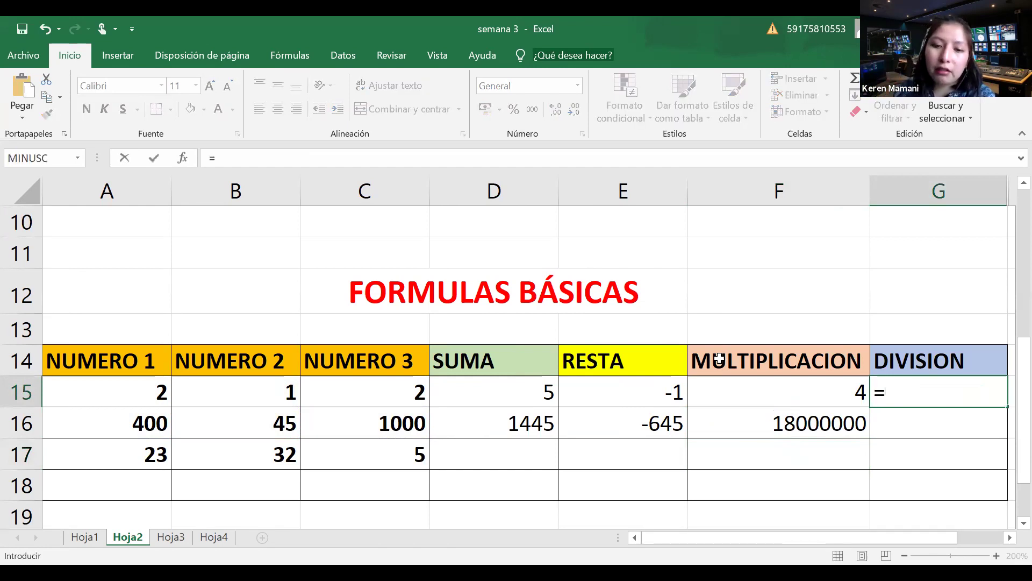
pyautogui.click(137, 402)
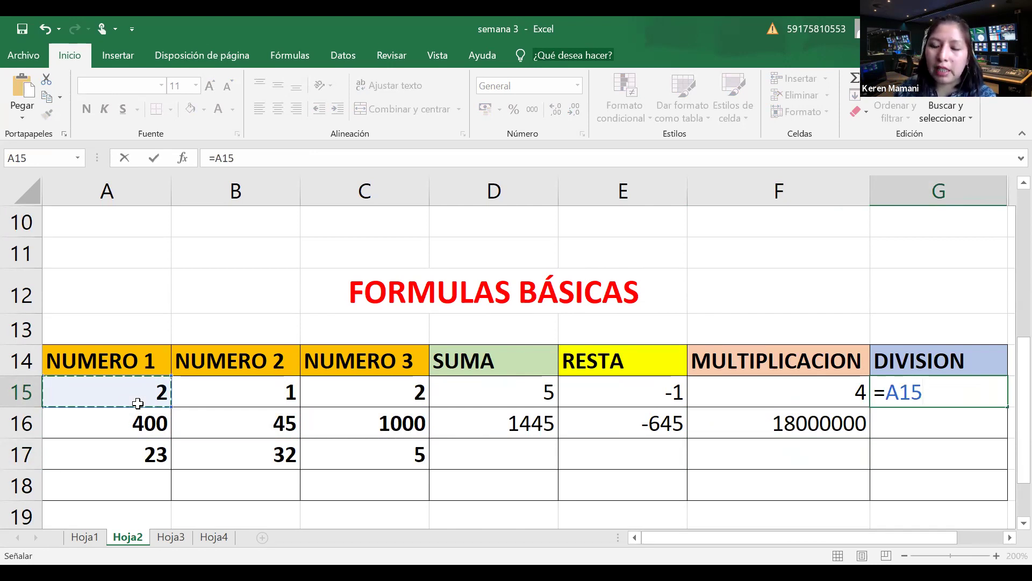
pyautogui.write('/')
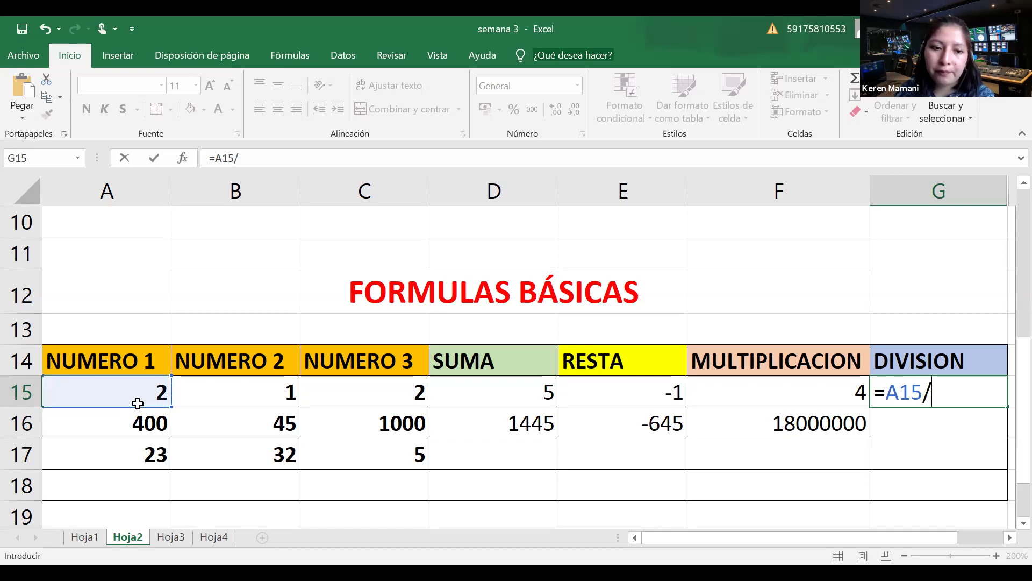
pyautogui.click(264, 386)
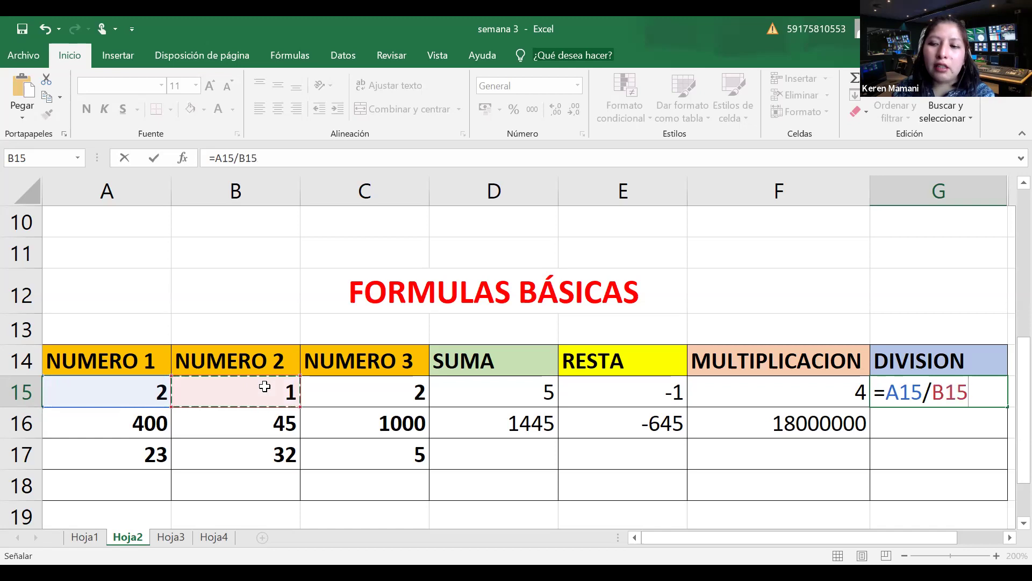
pyautogui.write('/')
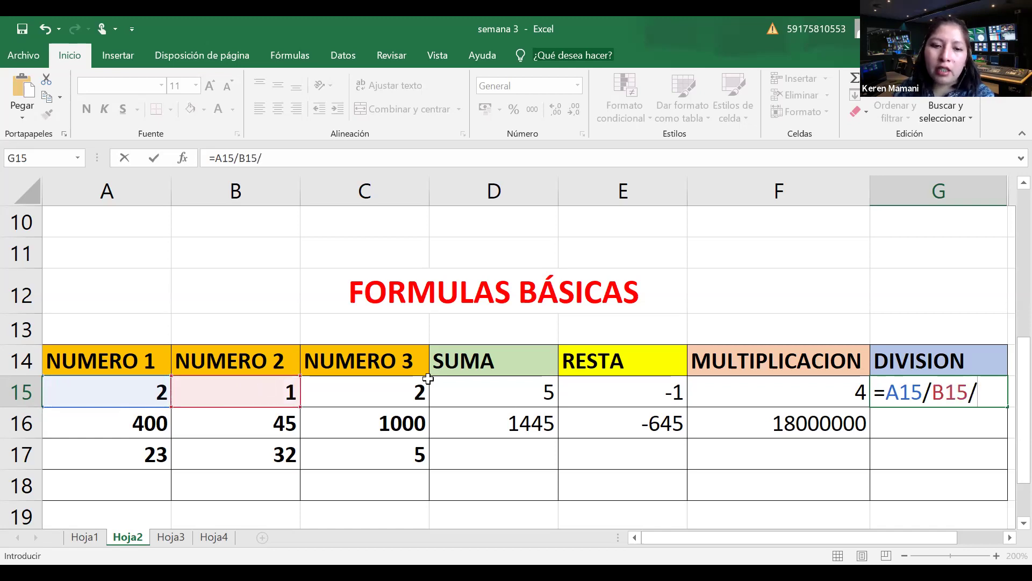
pyautogui.click(384, 393)
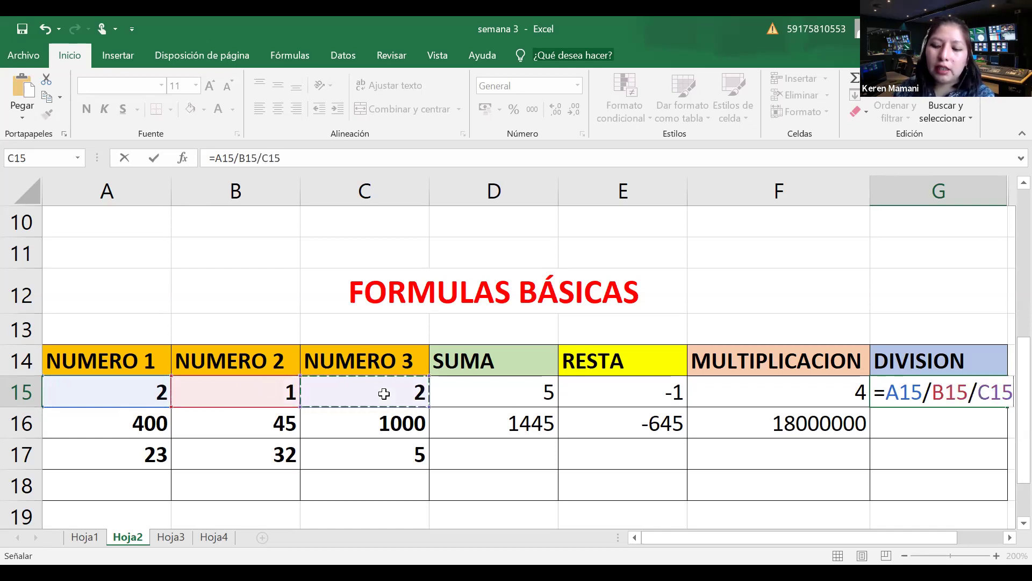
pyautogui.press('Return')
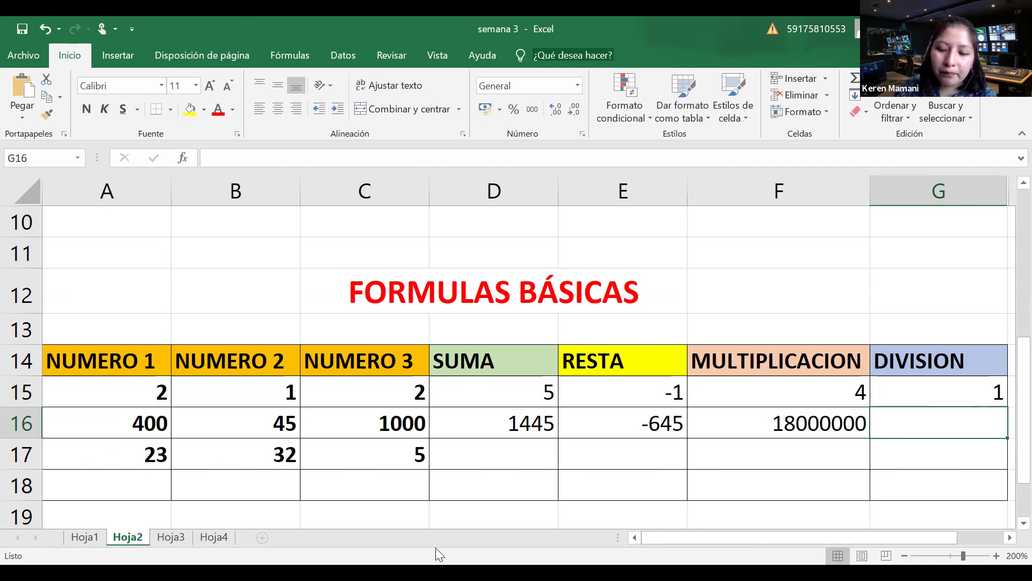
# Step: Calculate the DIVISION of the second number row in cell G16 with the formula =A16/B16/C16
pyautogui.write('=')
pyautogui.click(100, 424)
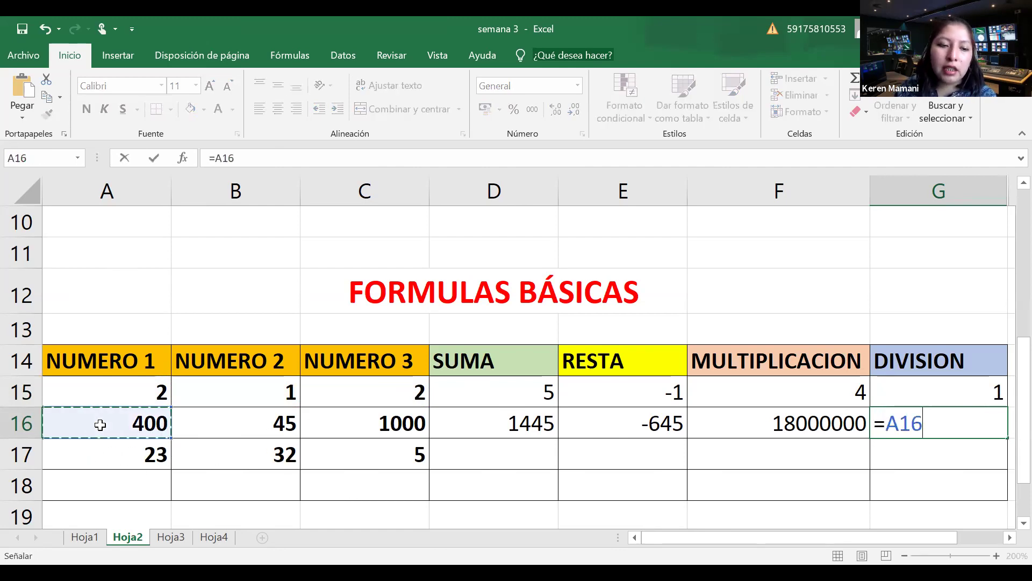
pyautogui.write('/')
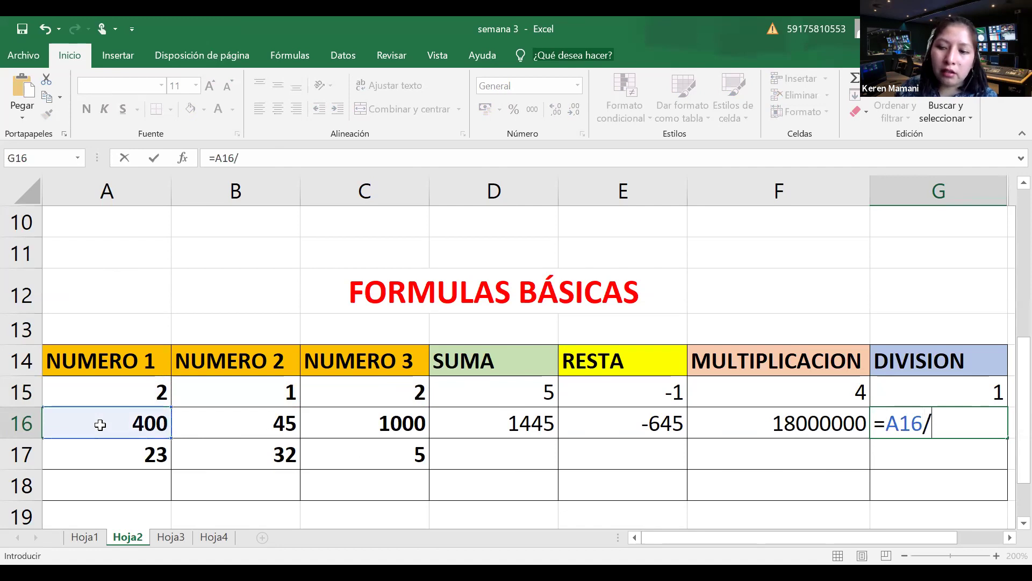
pyautogui.click(237, 417)
pyautogui.write('/')
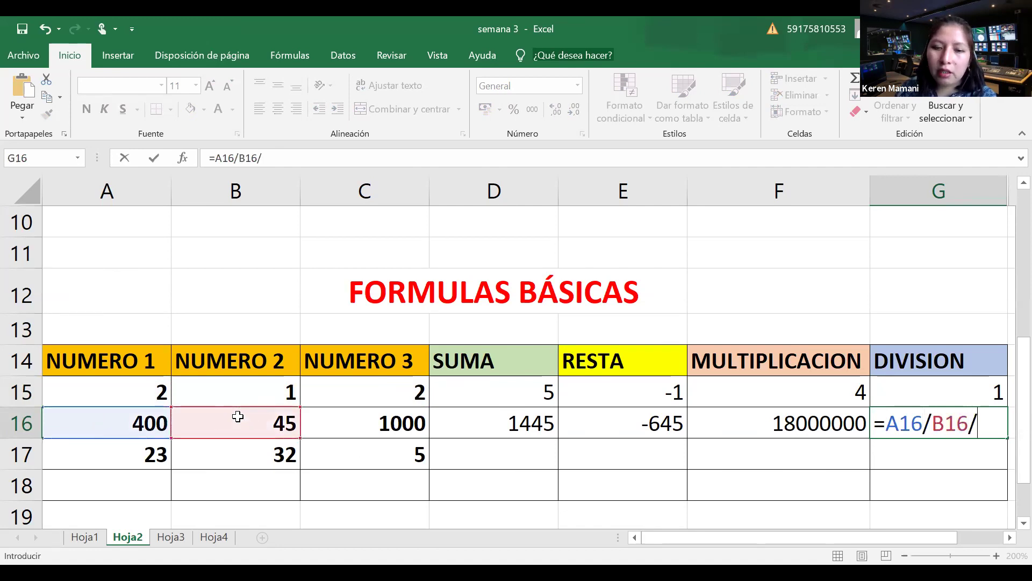
pyautogui.click(346, 415)
pyautogui.press('Return')
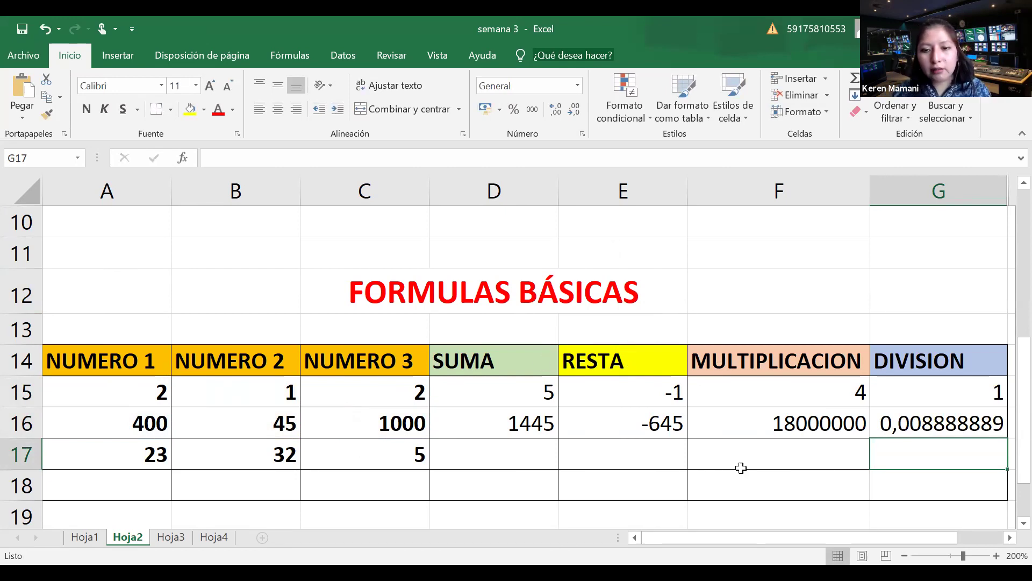
# Step: Review the SUMA formula in D16 and calculate the third number row's SUMA in cell D17 with =A17+B17+C17
pyautogui.doubleClick(522, 423)
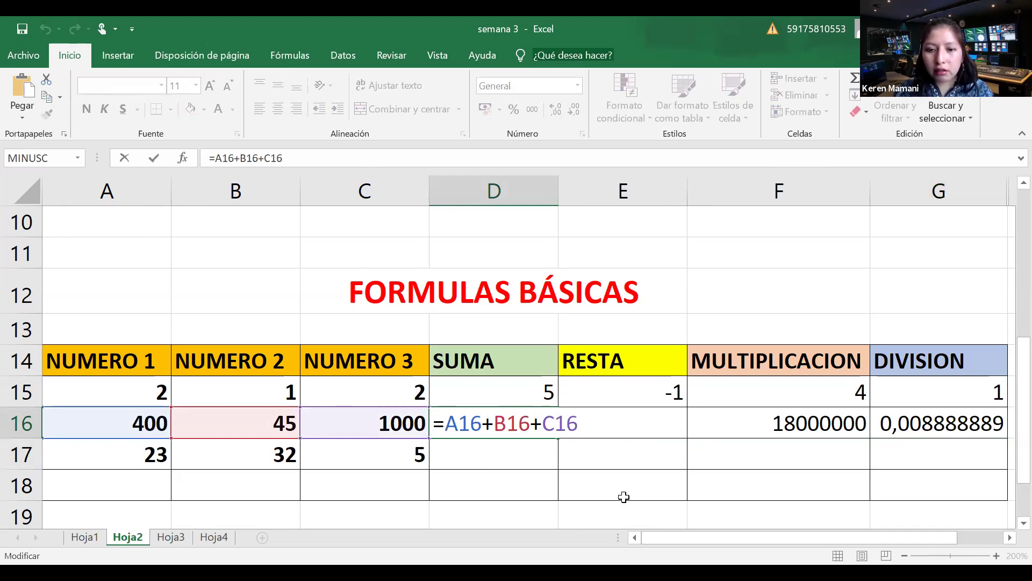
pyautogui.press('Return')
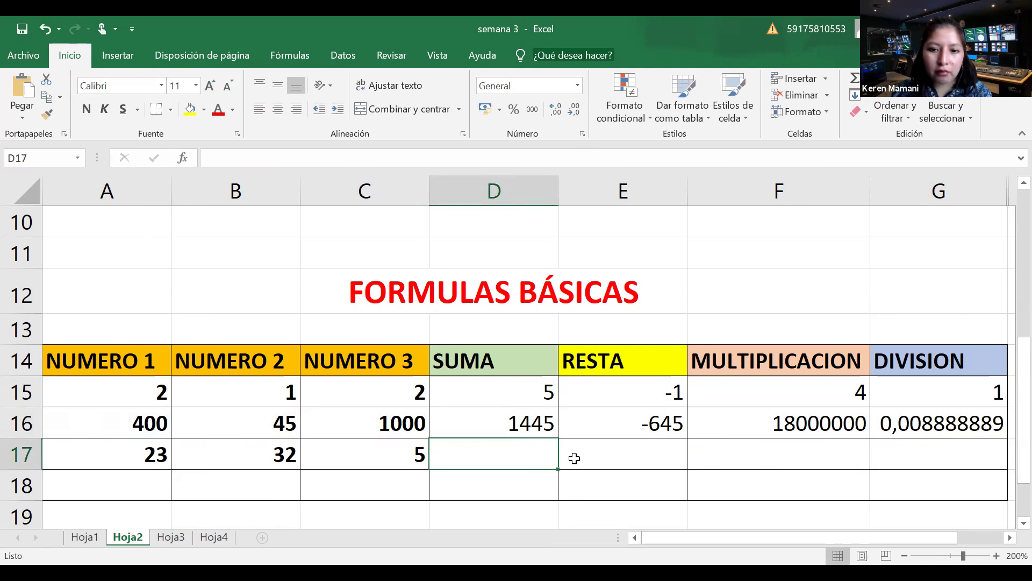
pyautogui.write('=')
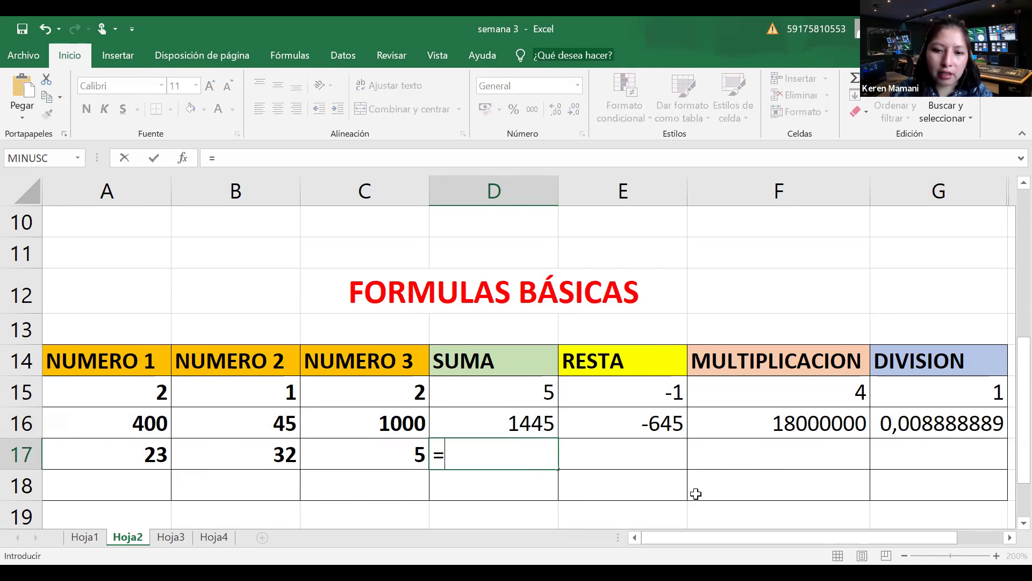
pyautogui.click(141, 461)
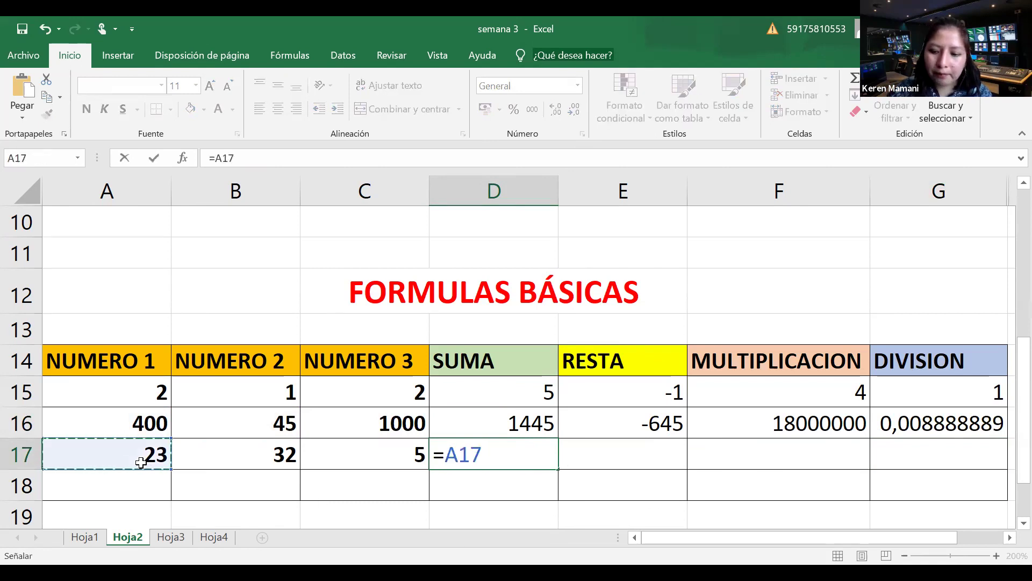
pyautogui.write('+')
pyautogui.click(223, 452)
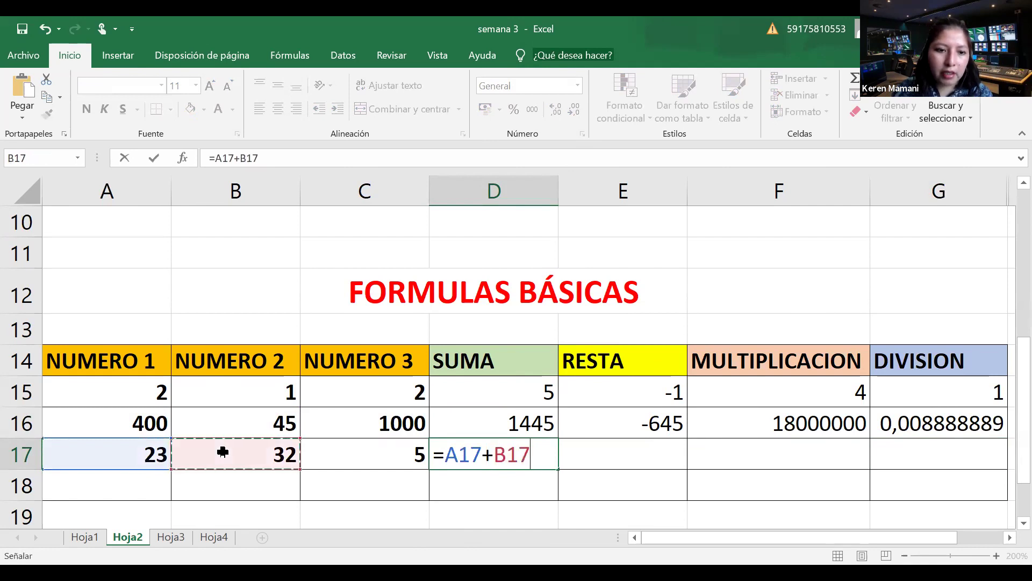
pyautogui.write('+')
pyautogui.click(339, 441)
pyautogui.press('Return')
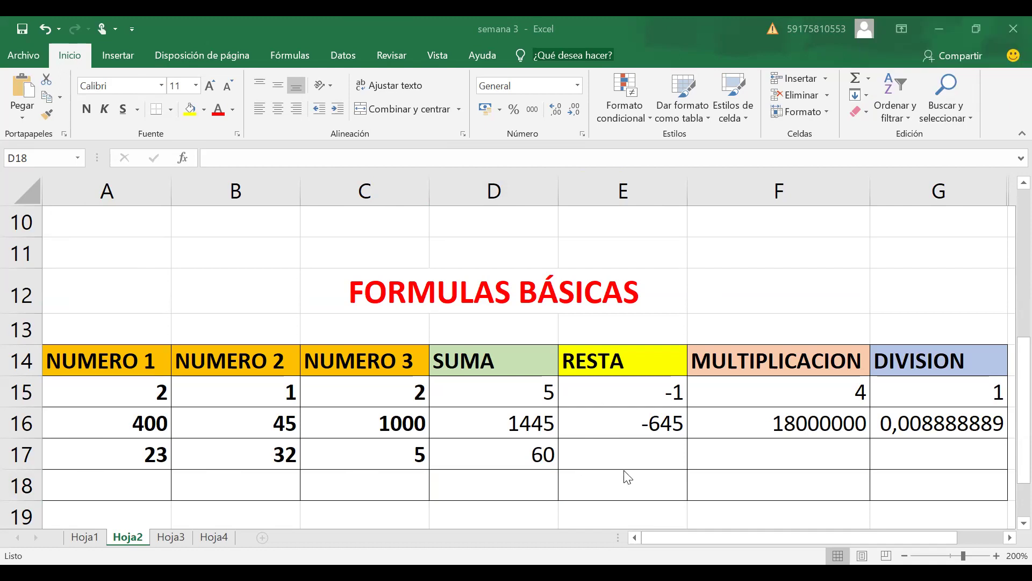
# Step: Calculate the RESTA of the third number row in cell E17 with the formula =A17-B17-C17
pyautogui.click(641, 452)
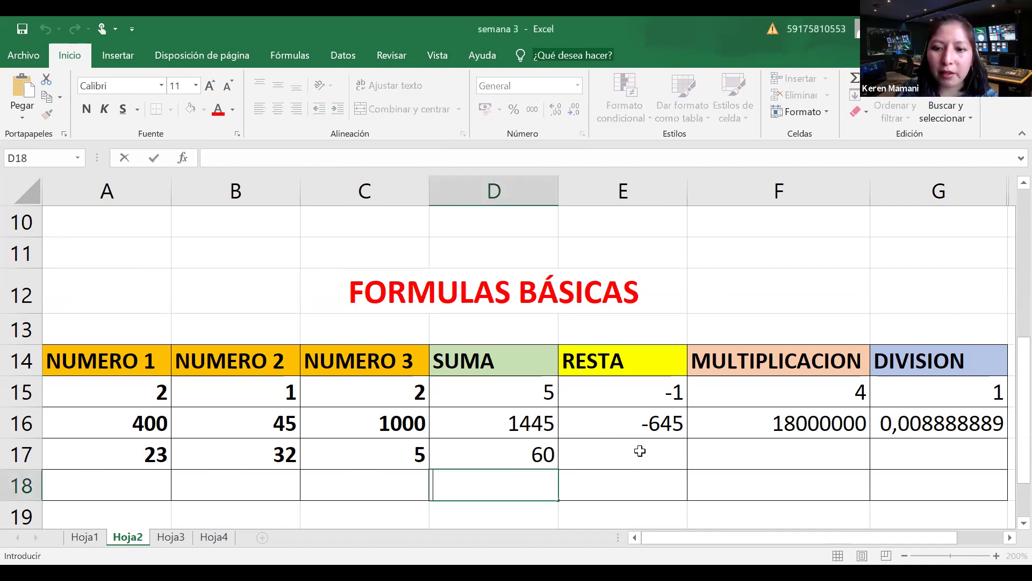
pyautogui.click(640, 451)
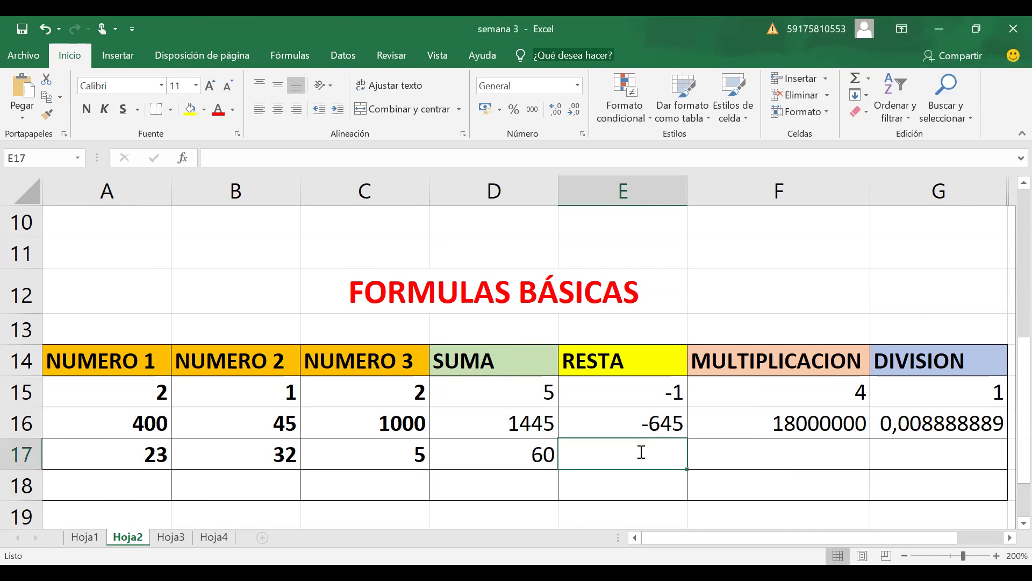
pyautogui.write('=')
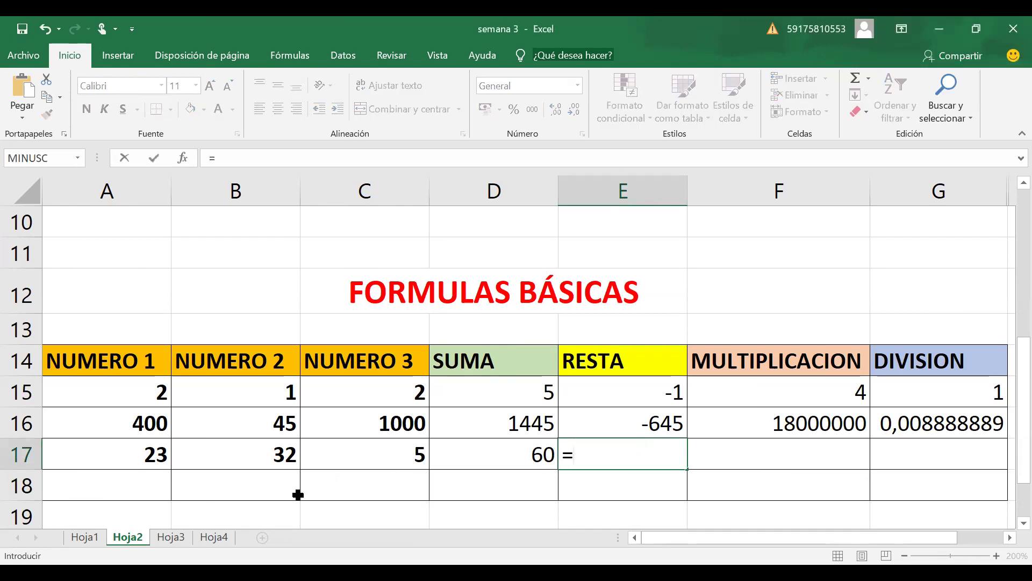
pyautogui.click(155, 458)
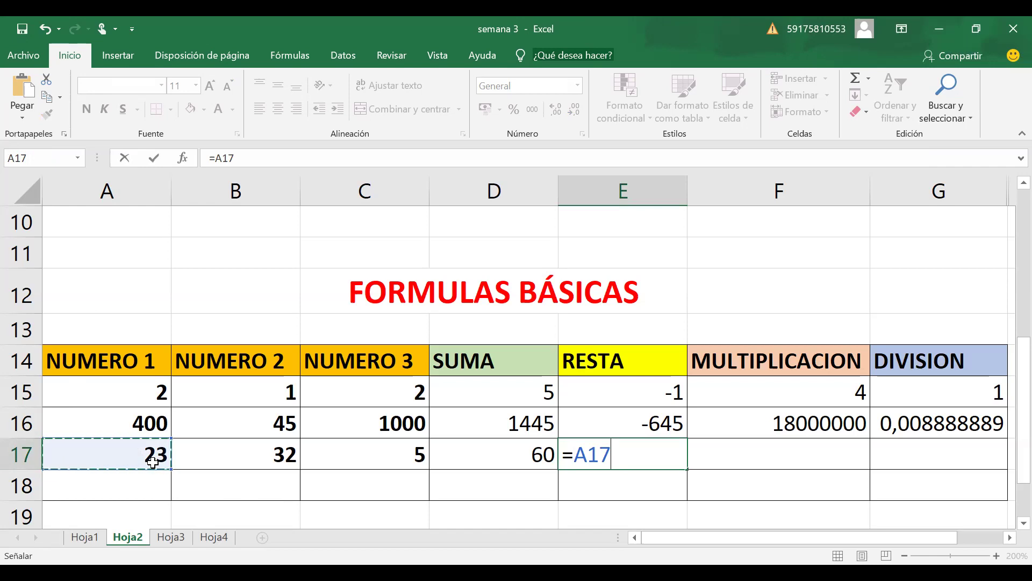
pyautogui.write('-')
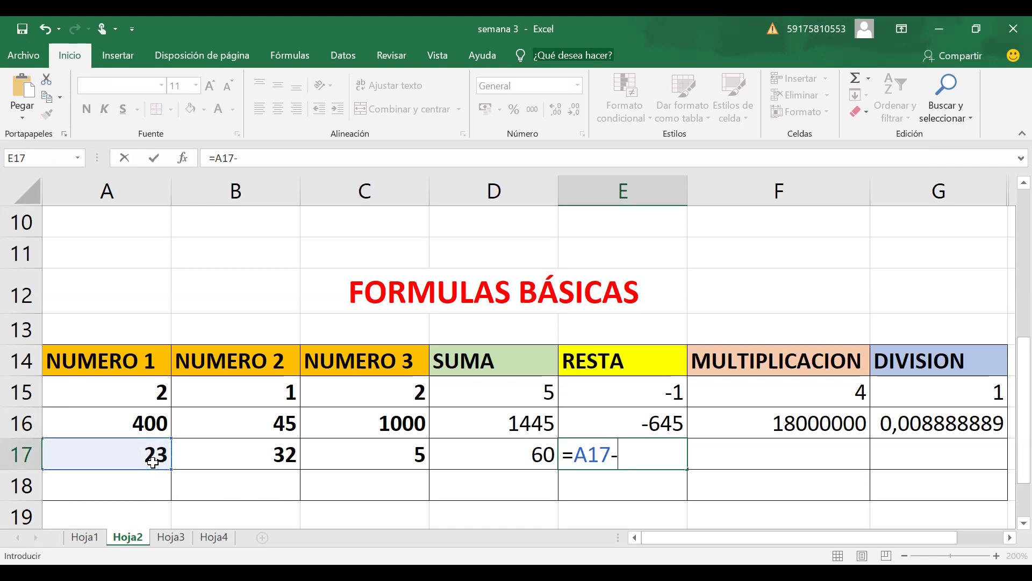
pyautogui.click(256, 456)
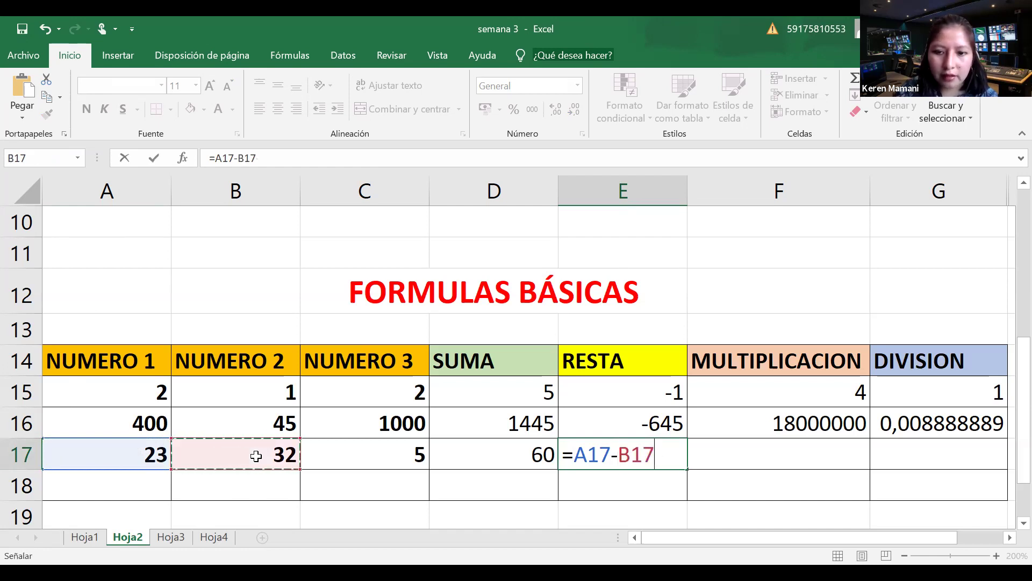
pyautogui.write('-')
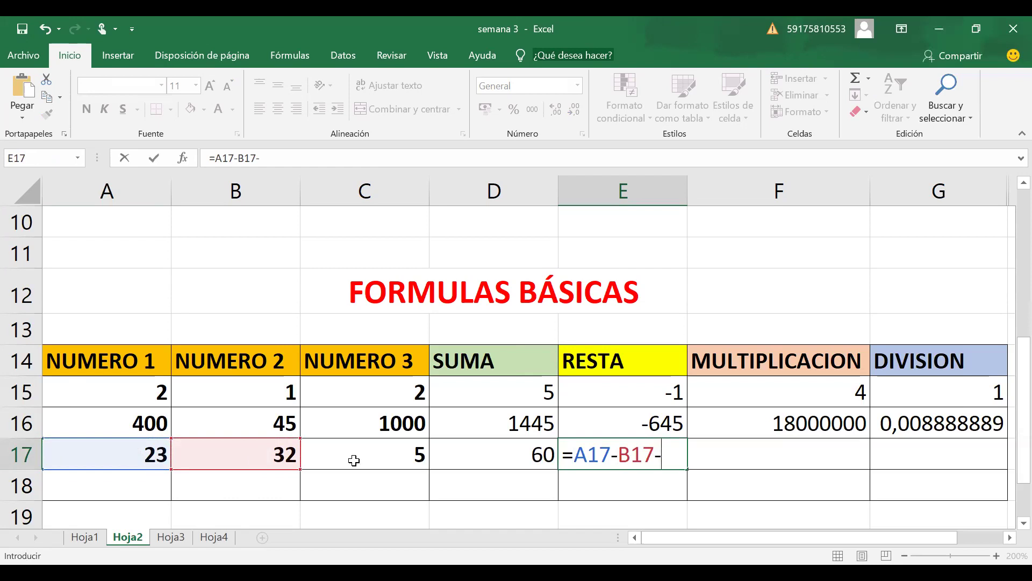
pyautogui.click(387, 457)
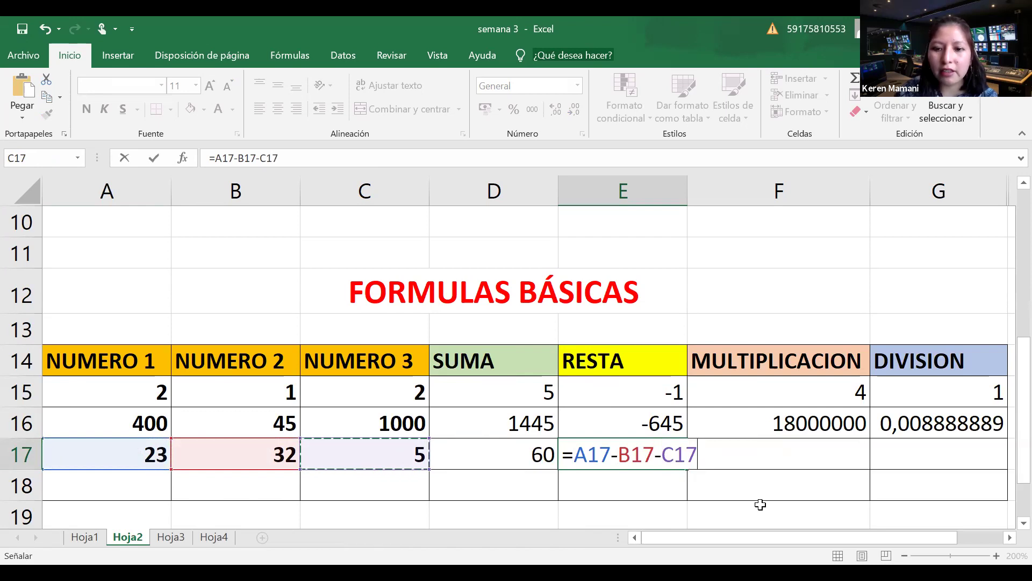
pyautogui.press('Return')
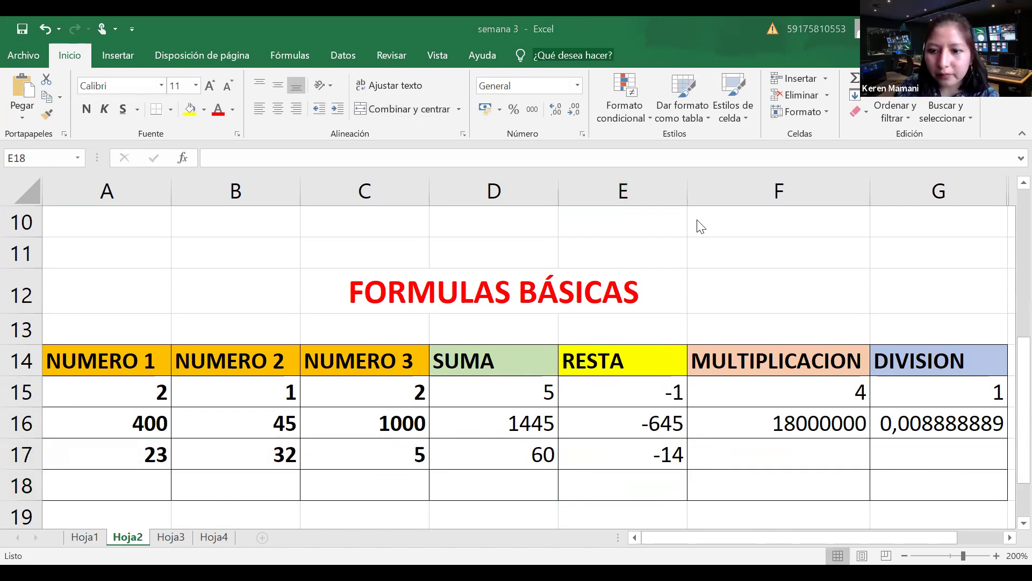
# Step: Calculate the MULTIPLICACION of the third number row in cell F17 with the formula =A17*B17*C17
pyautogui.click(780, 456)
pyautogui.write('=')
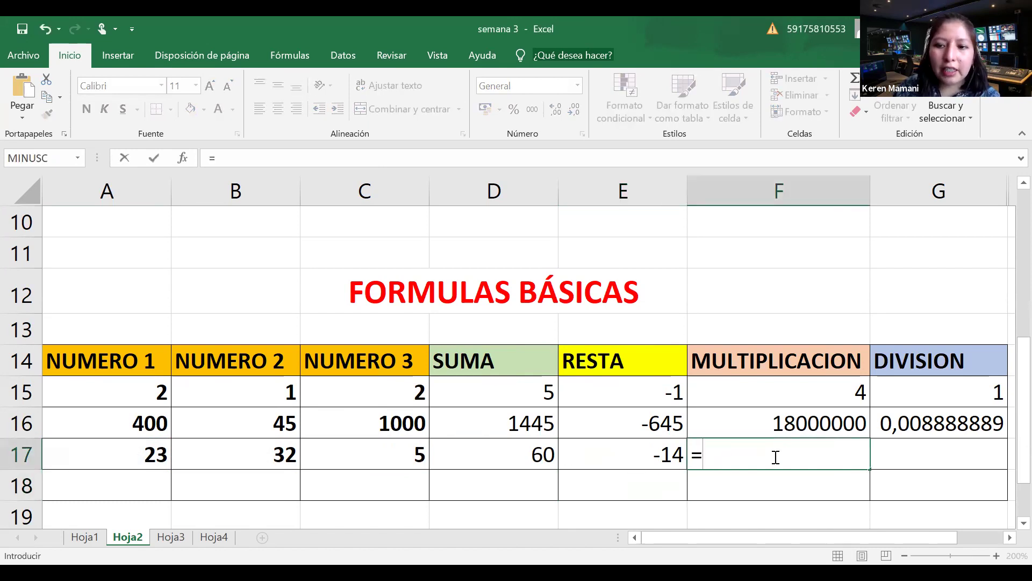
pyautogui.click(136, 460)
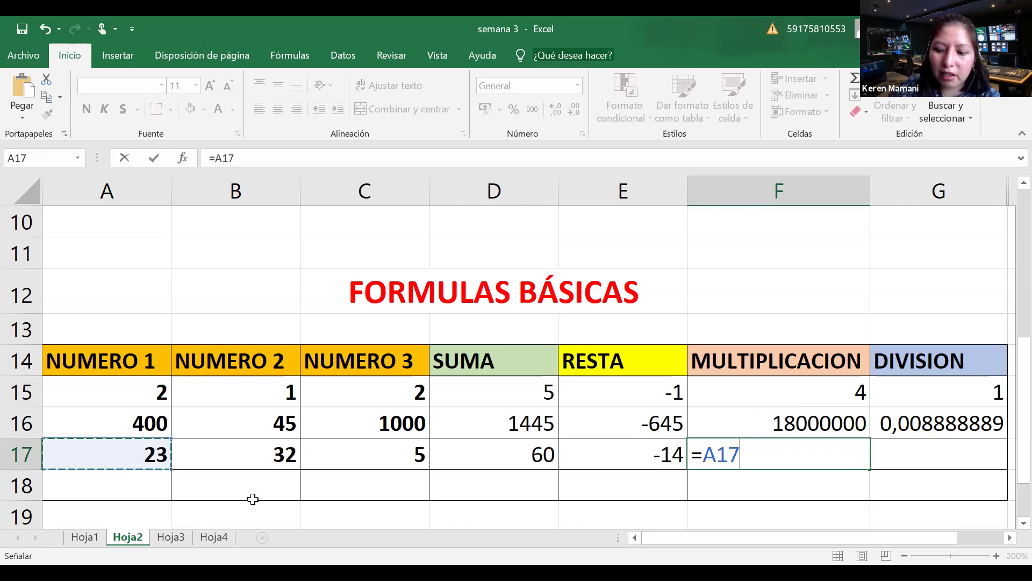
pyautogui.write('*')
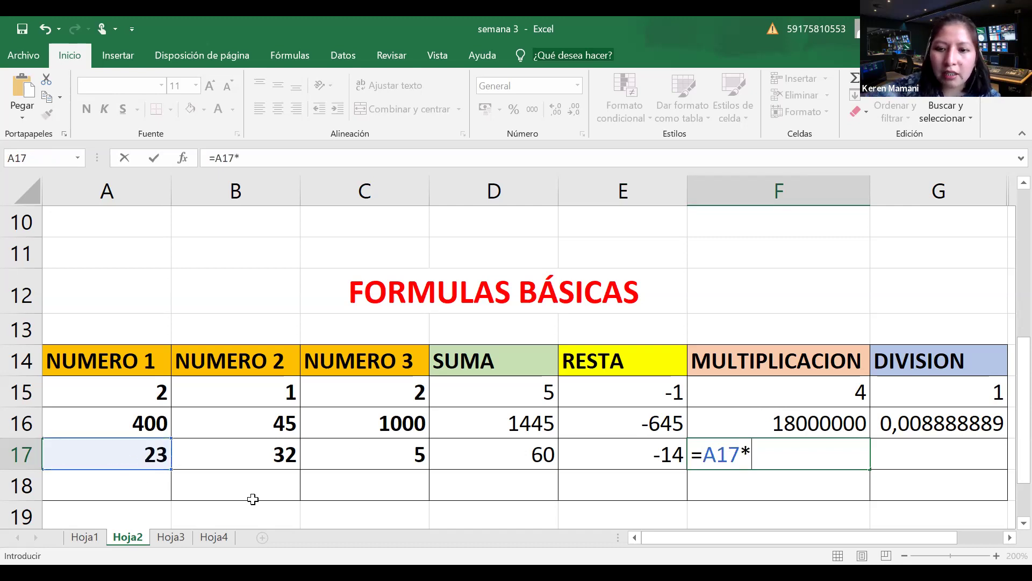
pyautogui.click(259, 453)
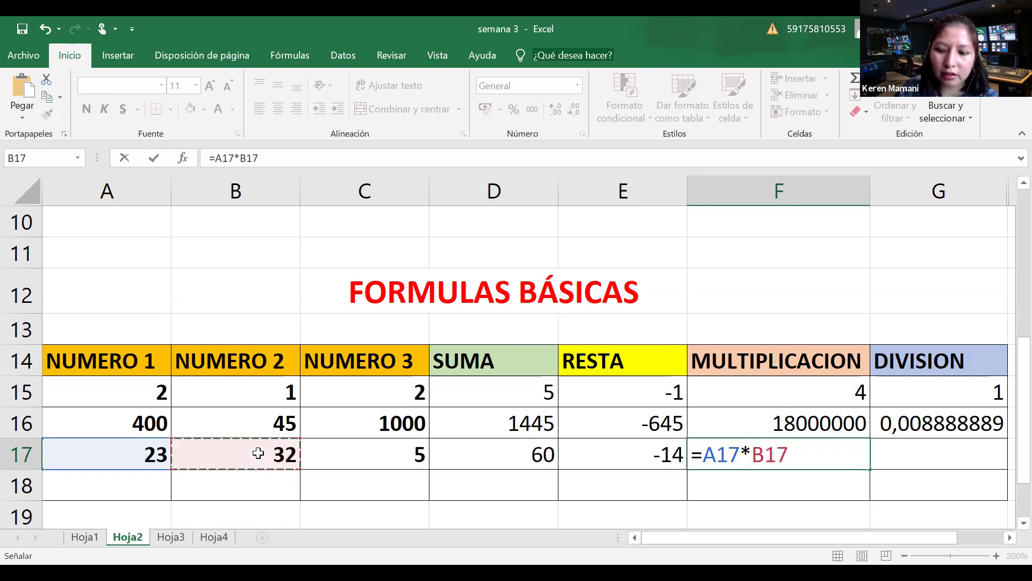
pyautogui.write('*')
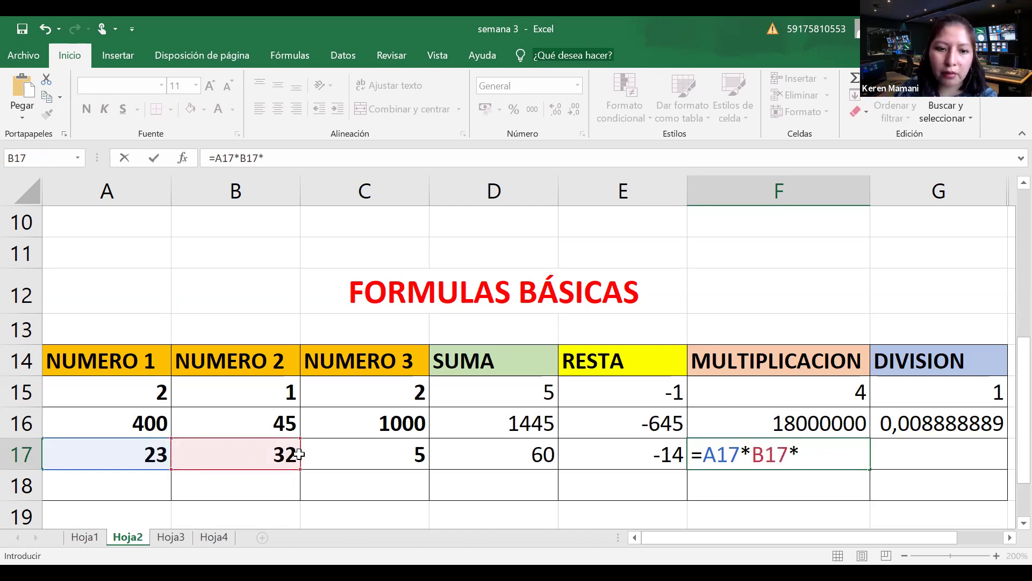
pyautogui.click(323, 456)
pyautogui.press('Return')
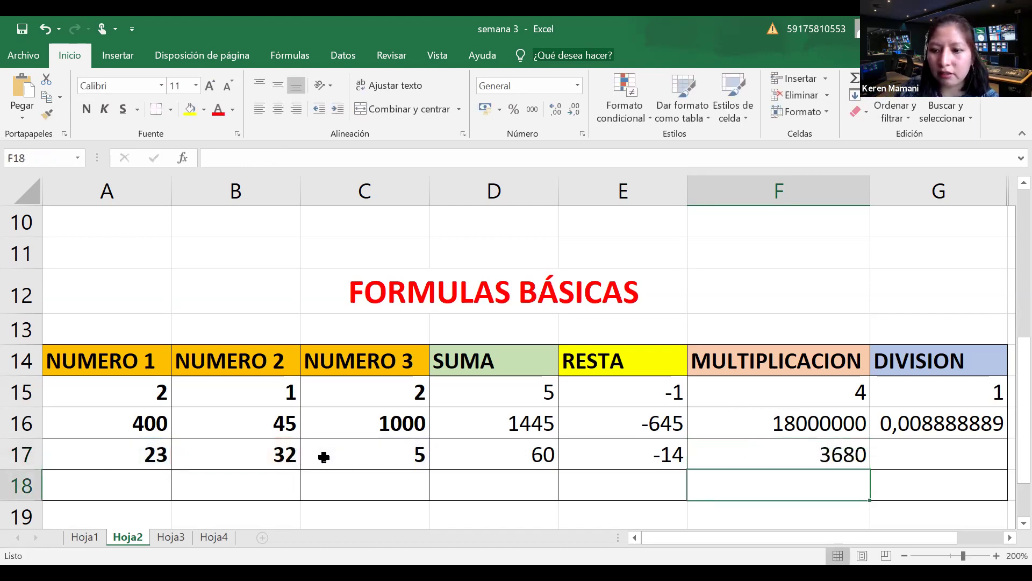
# Step: Calculate the DIVISION of the third number row in cell G17 with the formula =A17/B17/C17
pyautogui.click(925, 457)
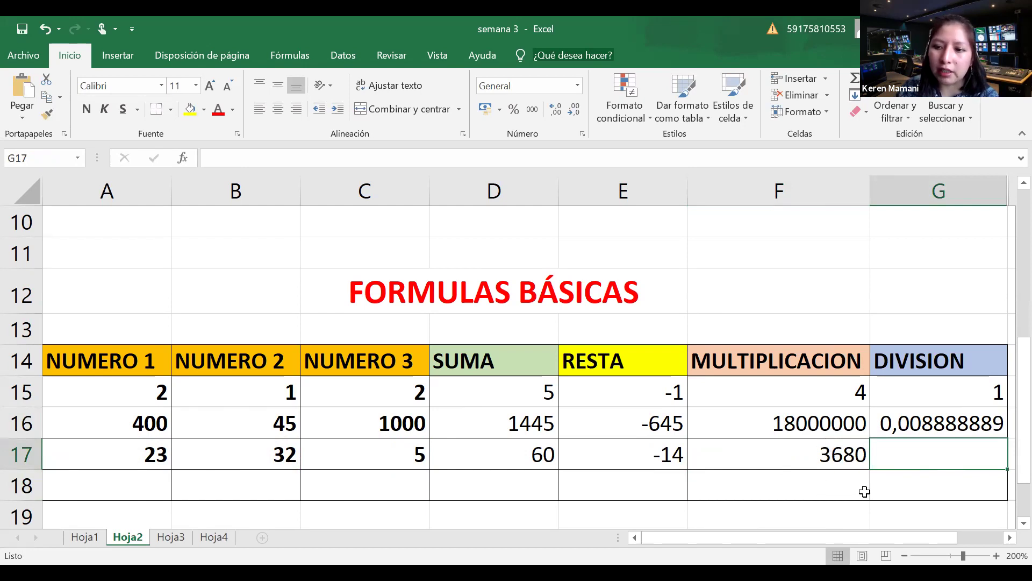
pyautogui.write('=')
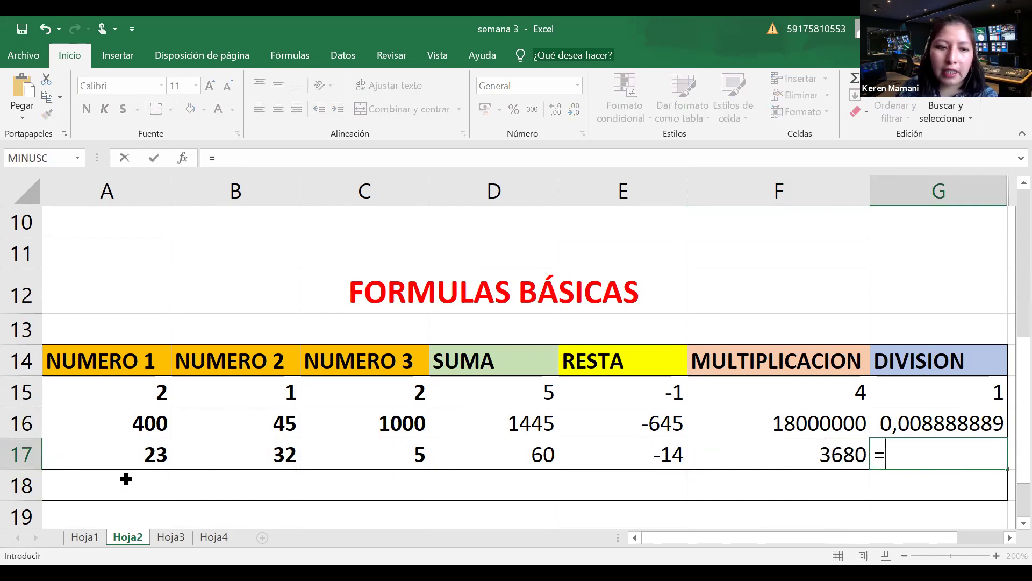
pyautogui.click(124, 453)
pyautogui.write('/')
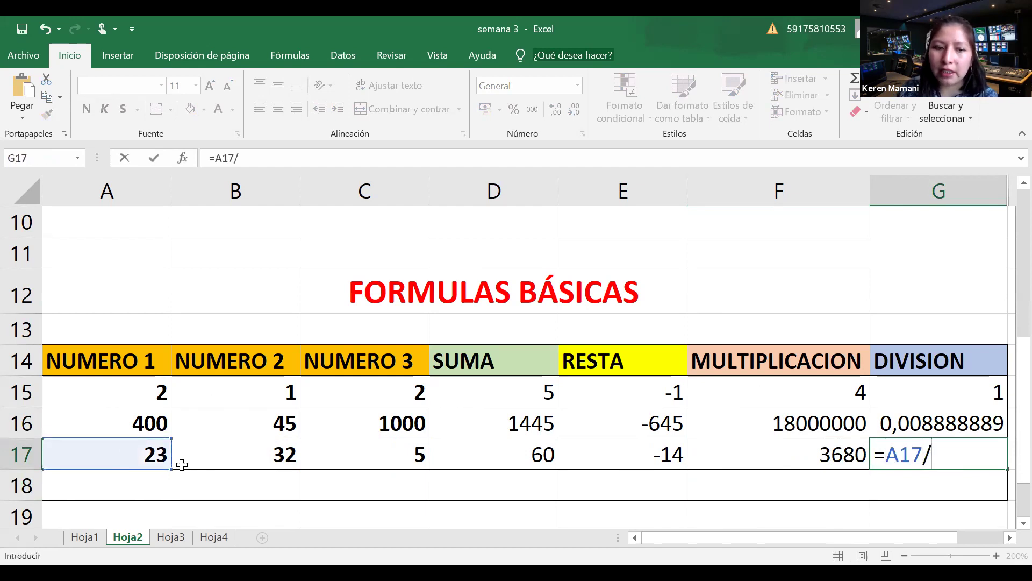
pyautogui.click(240, 453)
pyautogui.write('/')
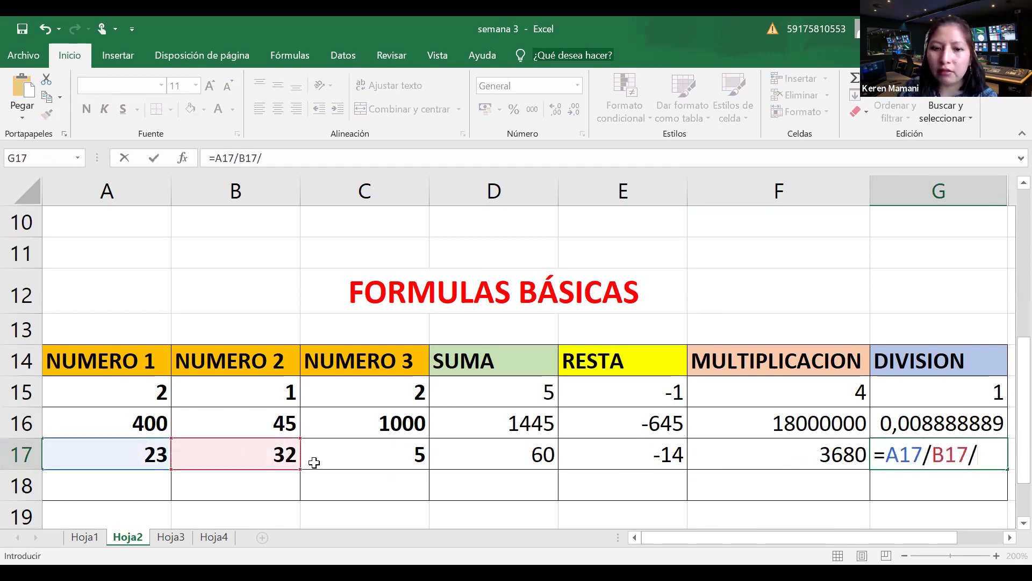
pyautogui.click(379, 457)
pyautogui.press('Return')
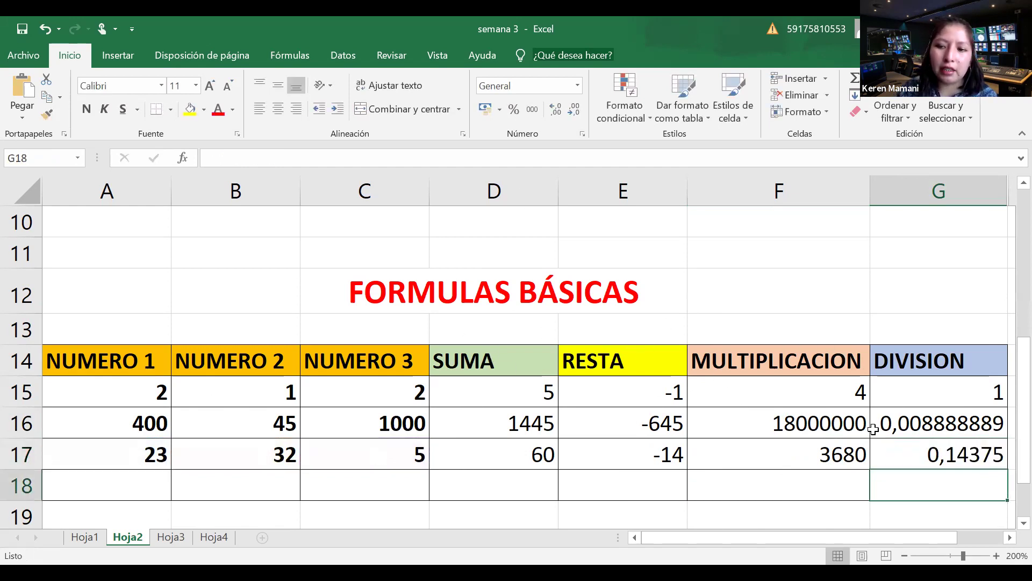
# Step: Examine the student names in A3 to A6 of the CON FORMULAS grades table for the 2do TRIMESTRE
pyautogui.click(783, 285)
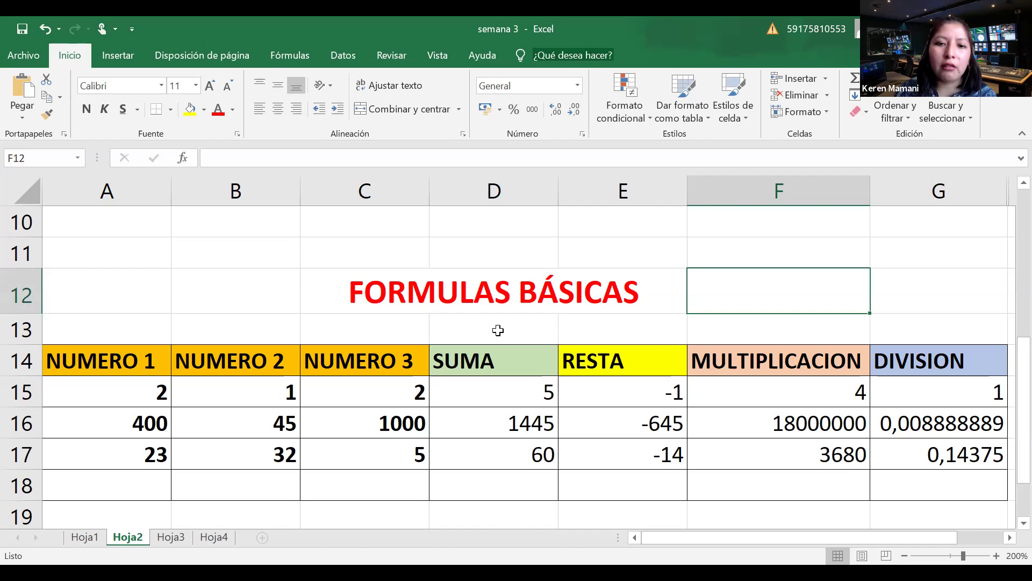
pyautogui.scroll(3, 498, 330)
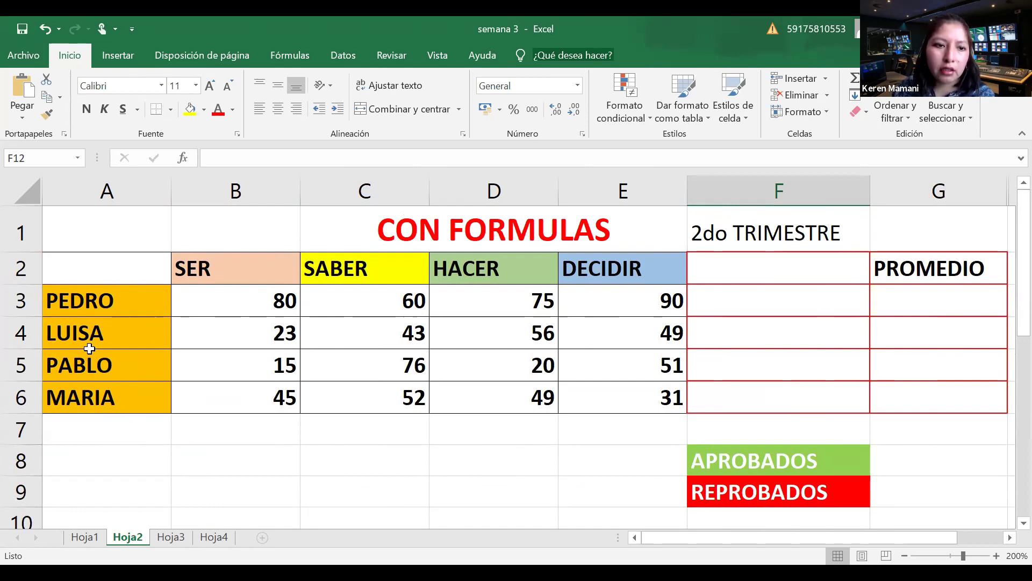
pyautogui.click(108, 300)
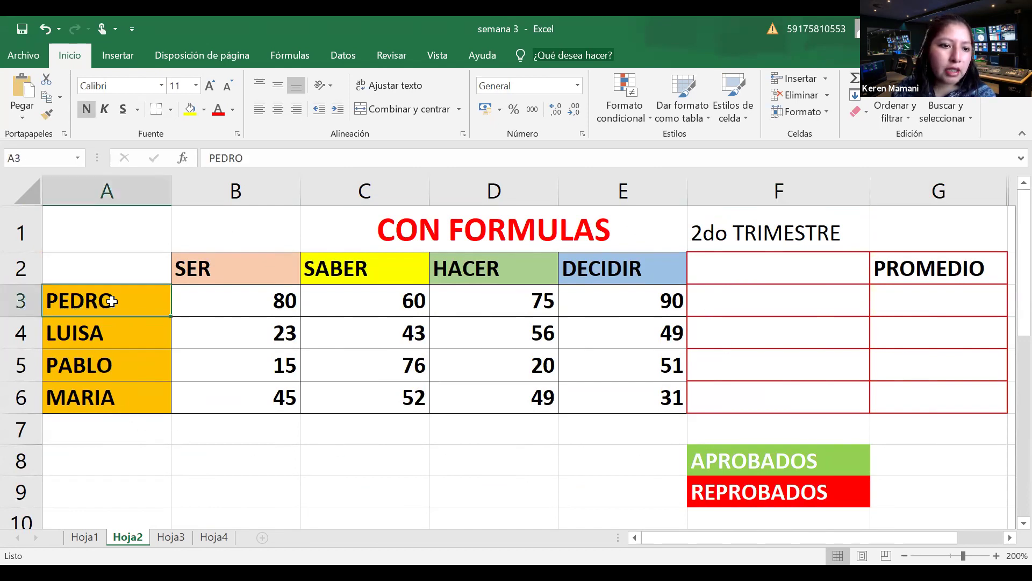
pyautogui.click(128, 334)
pyautogui.click(135, 371)
pyautogui.click(138, 399)
pyautogui.click(153, 370)
pyautogui.click(154, 334)
pyautogui.click(154, 310)
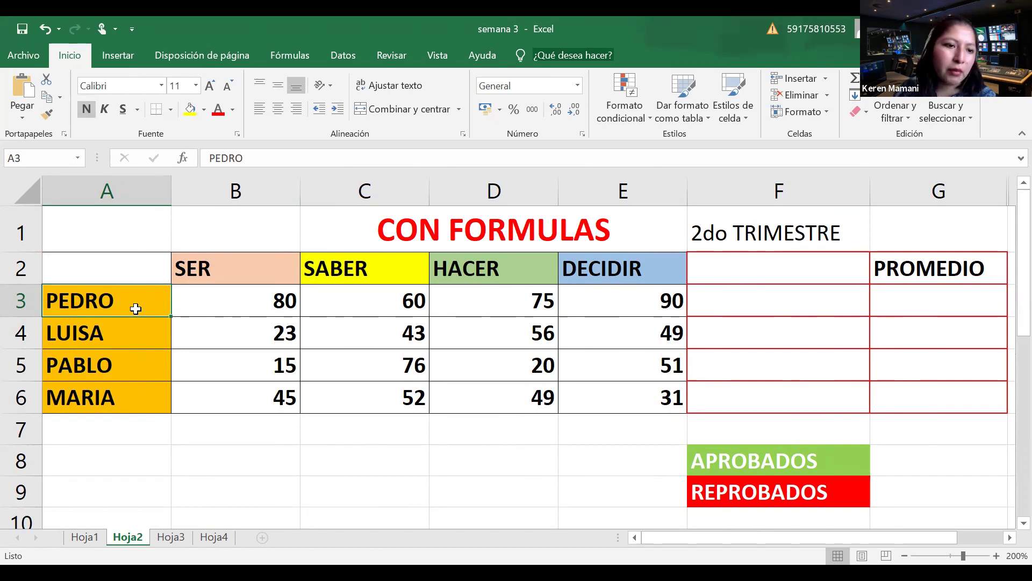
pyautogui.click(139, 339)
pyautogui.click(138, 366)
pyautogui.click(144, 392)
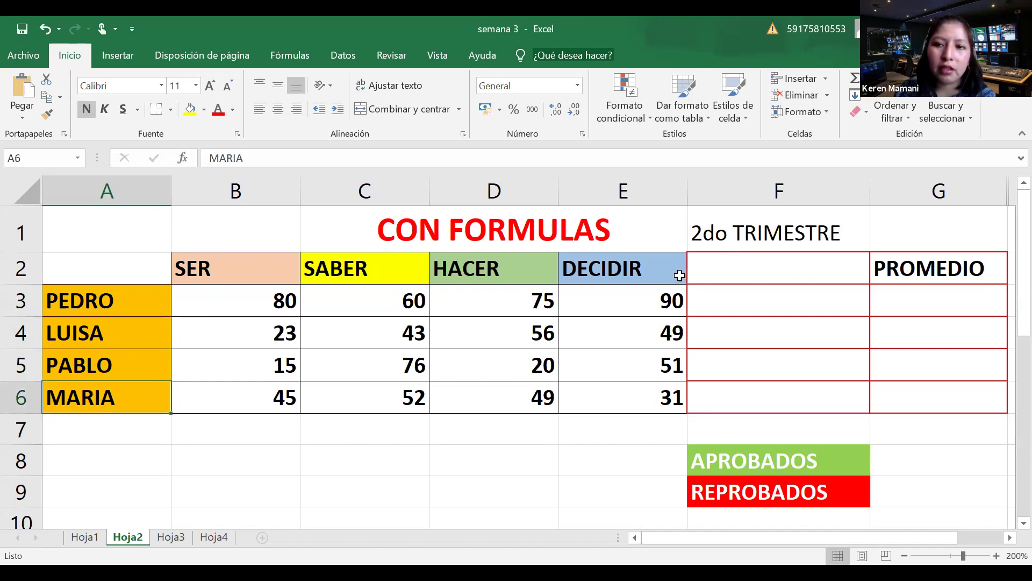
# Step: Format the 2do TRIMESTRE label in cell F1 as bold red text
pyautogui.click(813, 234)
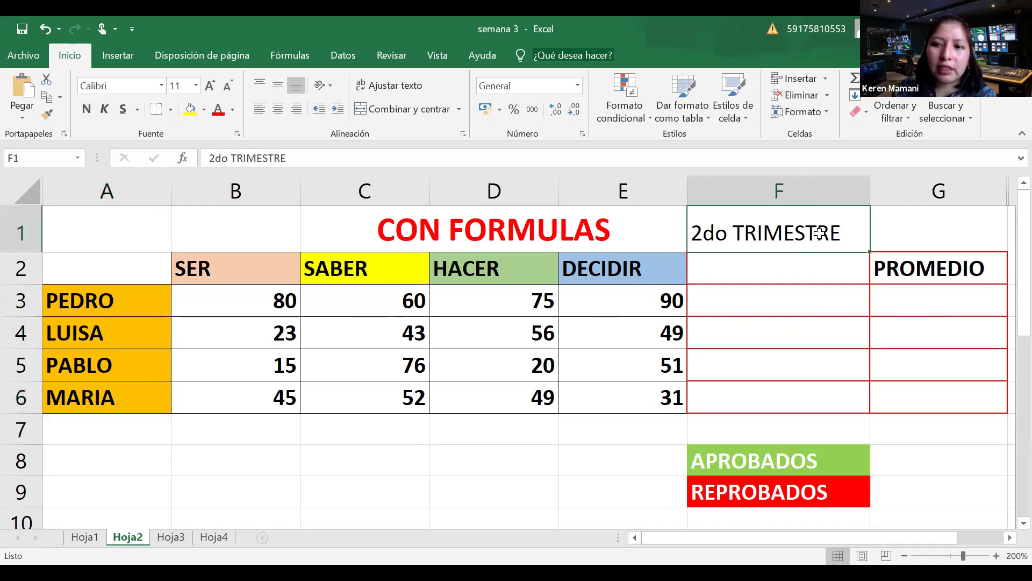
pyautogui.click(85, 109)
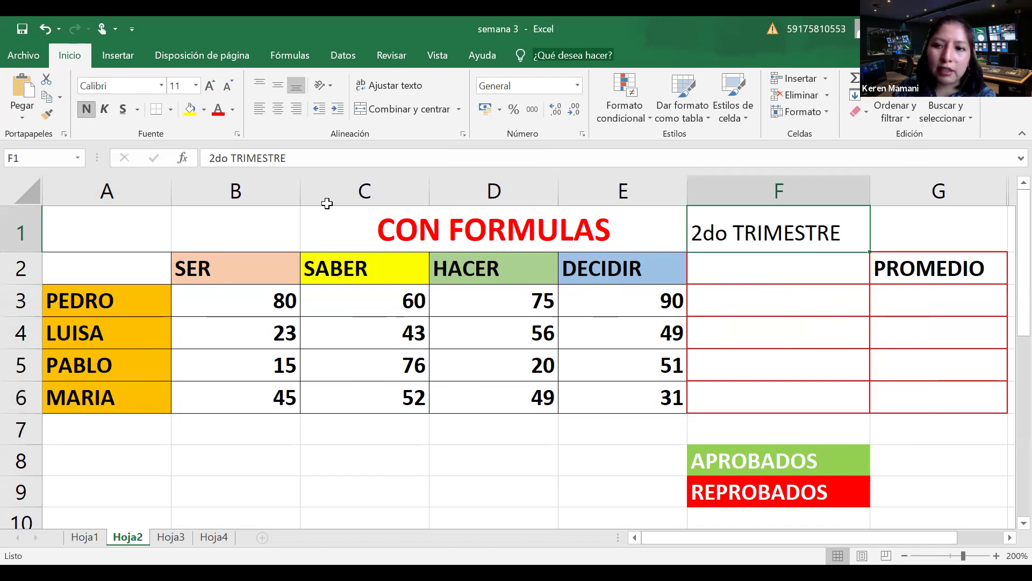
pyautogui.click(218, 109)
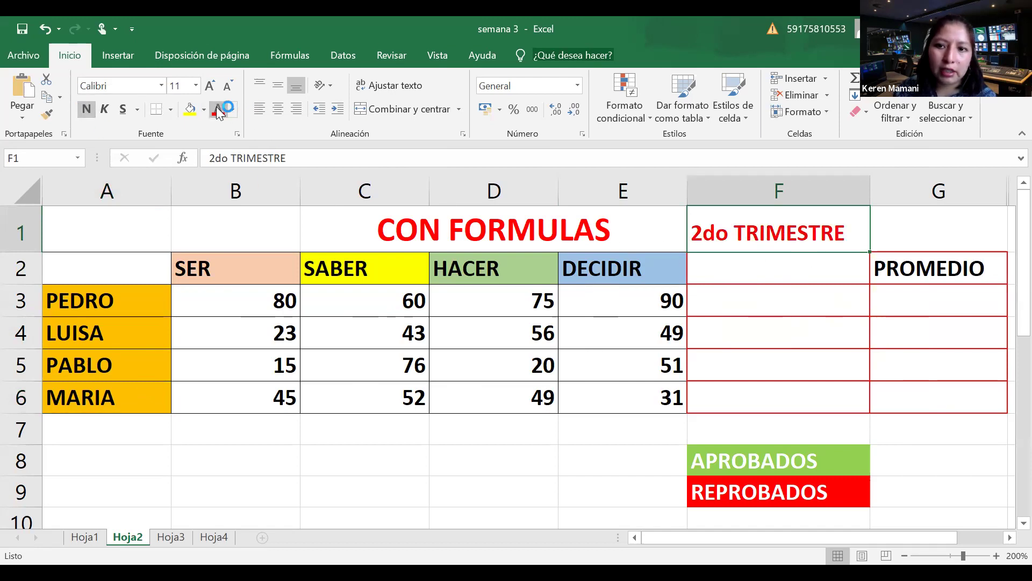
pyautogui.click(261, 274)
pyautogui.click(417, 267)
pyautogui.click(544, 267)
pyautogui.click(661, 270)
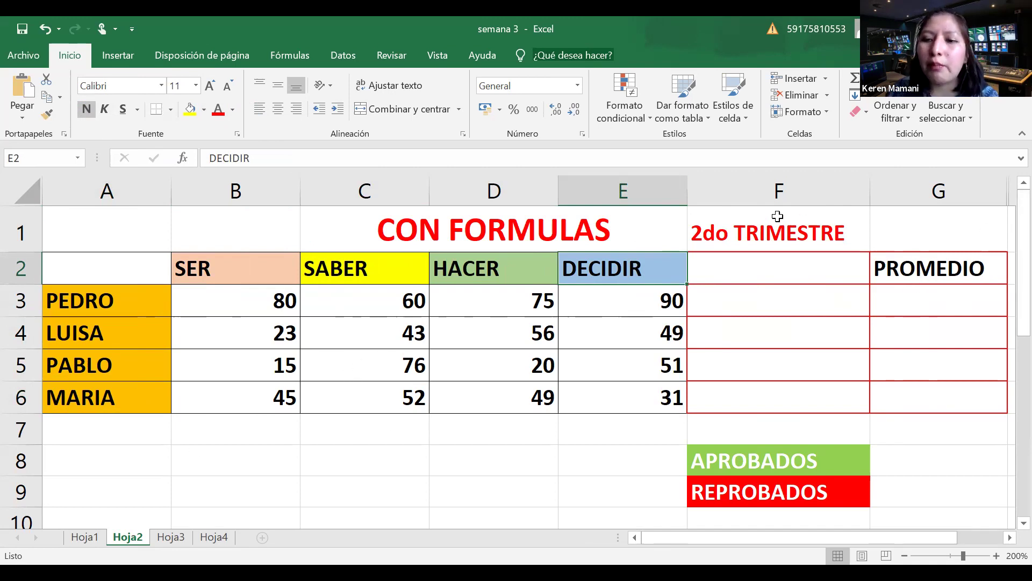
# Step: Calculate the first student's PROMEDIO in cell G3 with the formula =PROMEDIO(B3:E3)
pyautogui.click(951, 297)
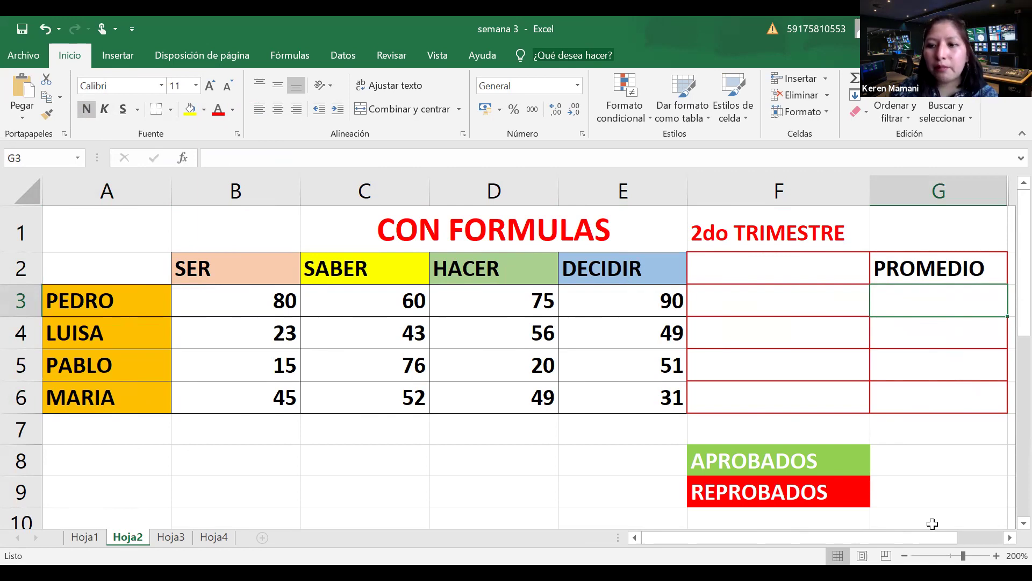
pyautogui.write('=')
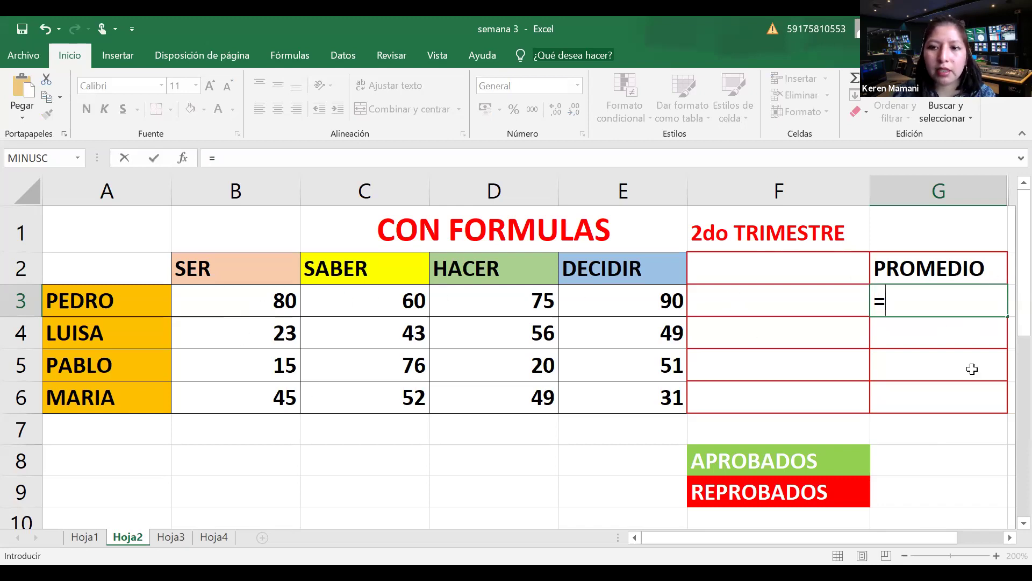
pyautogui.write('P')
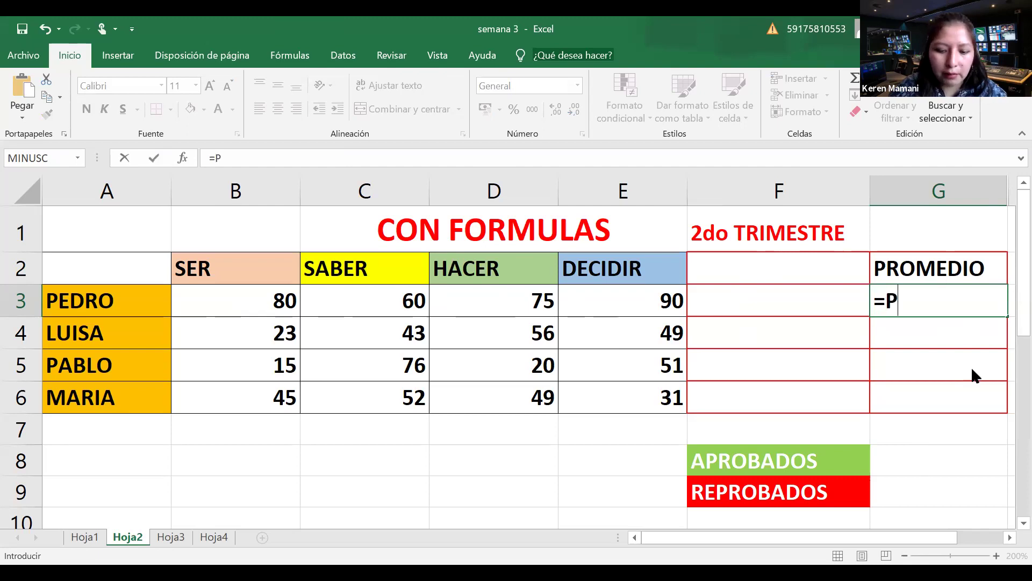
pyautogui.write('ROMEDIO')
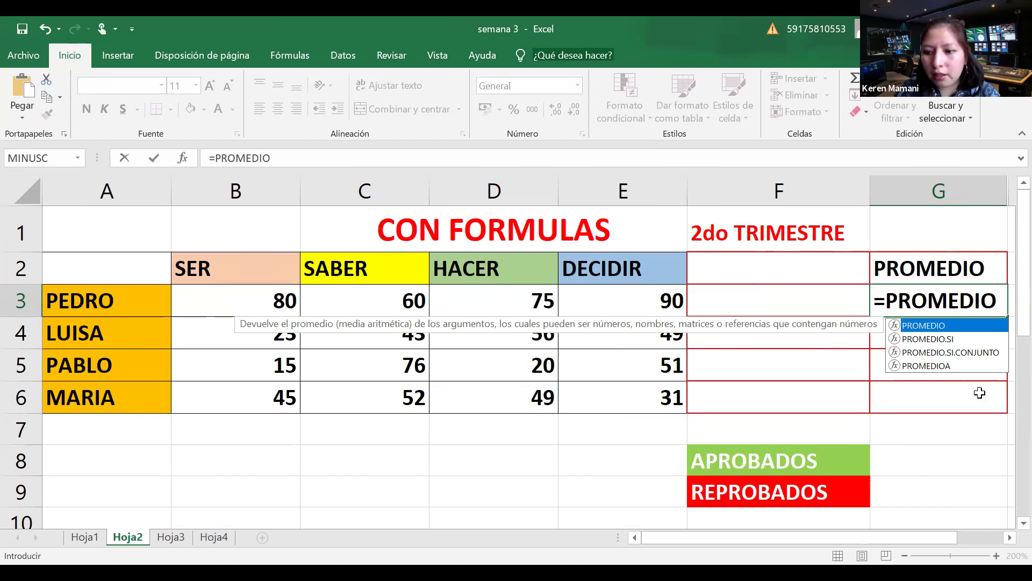
pyautogui.click(1004, 538)
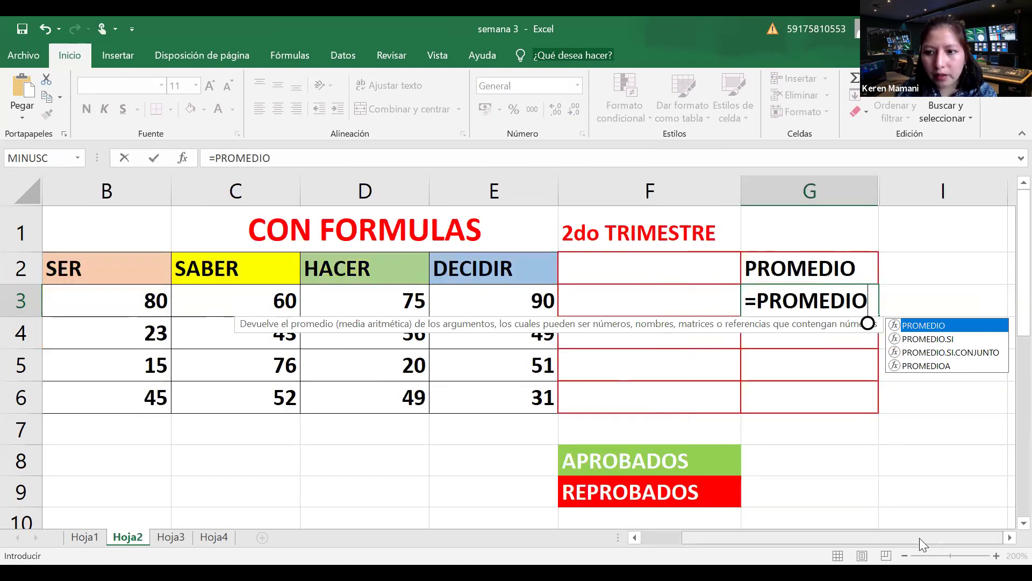
pyautogui.moveTo(920, 537); pyautogui.dragTo(919, 538)
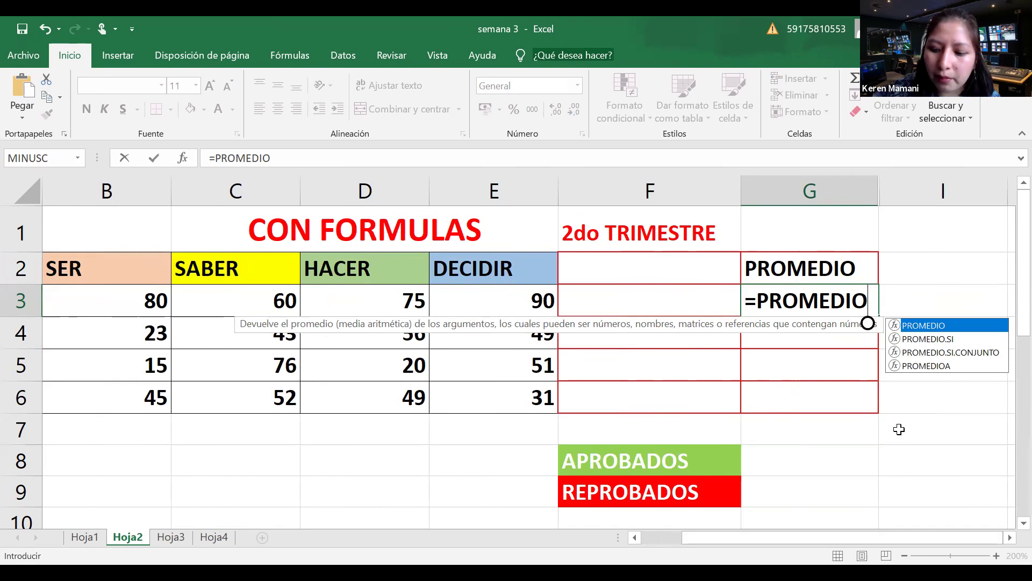
pyautogui.write('(')
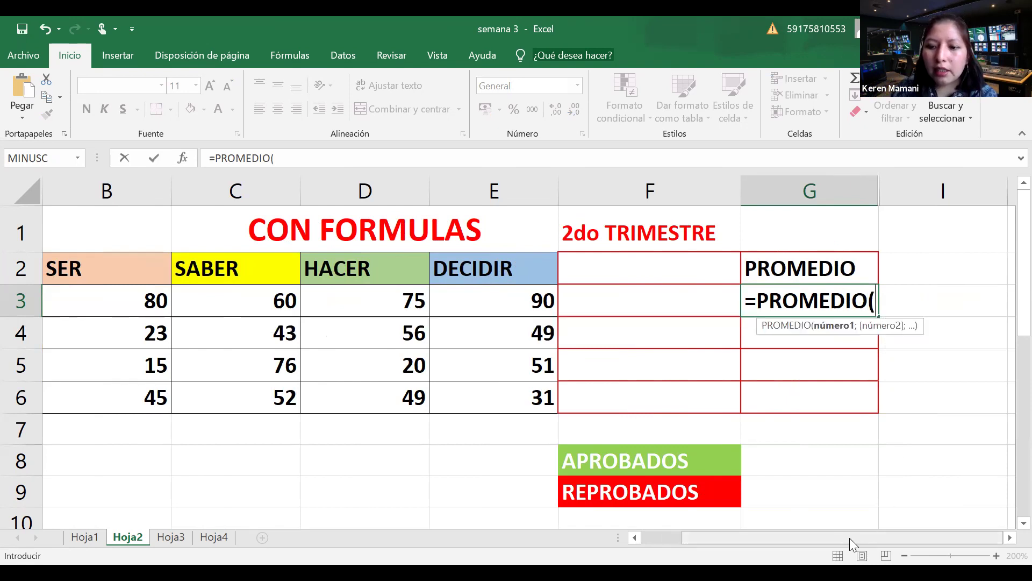
pyautogui.moveTo(850, 538); pyautogui.dragTo(817, 545)
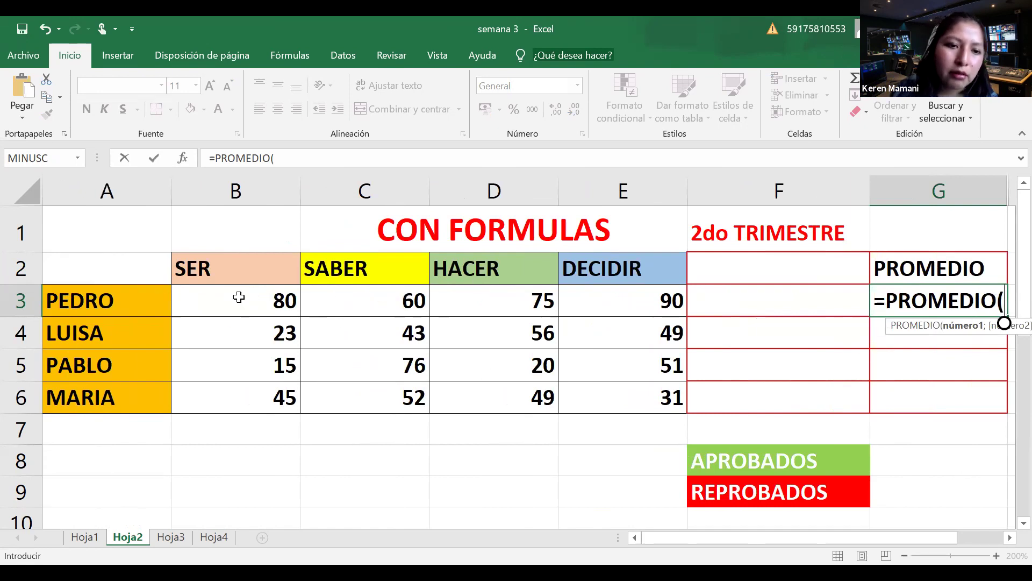
pyautogui.moveTo(239, 297); pyautogui.dragTo(578, 307)
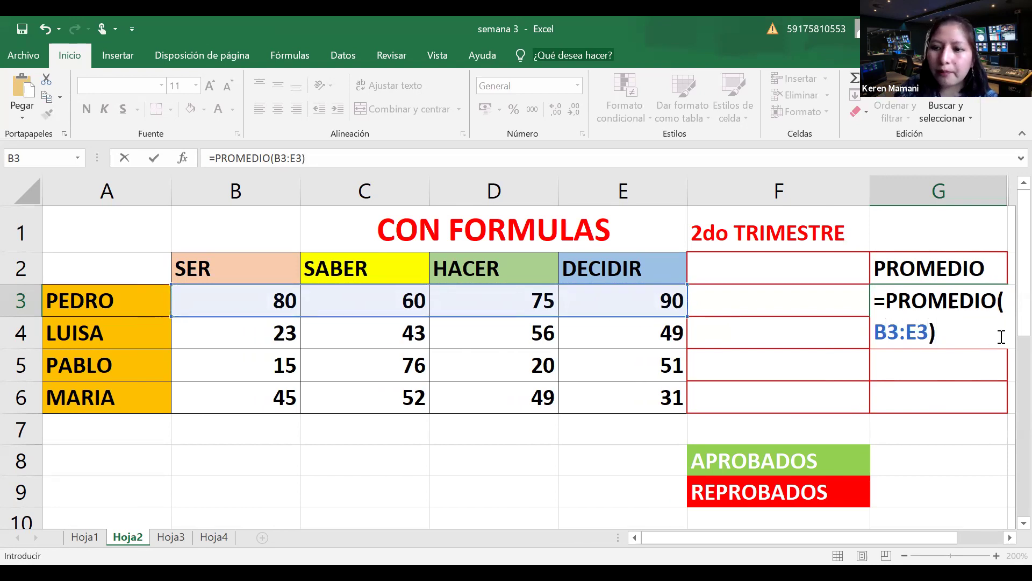
pyautogui.press('Return')
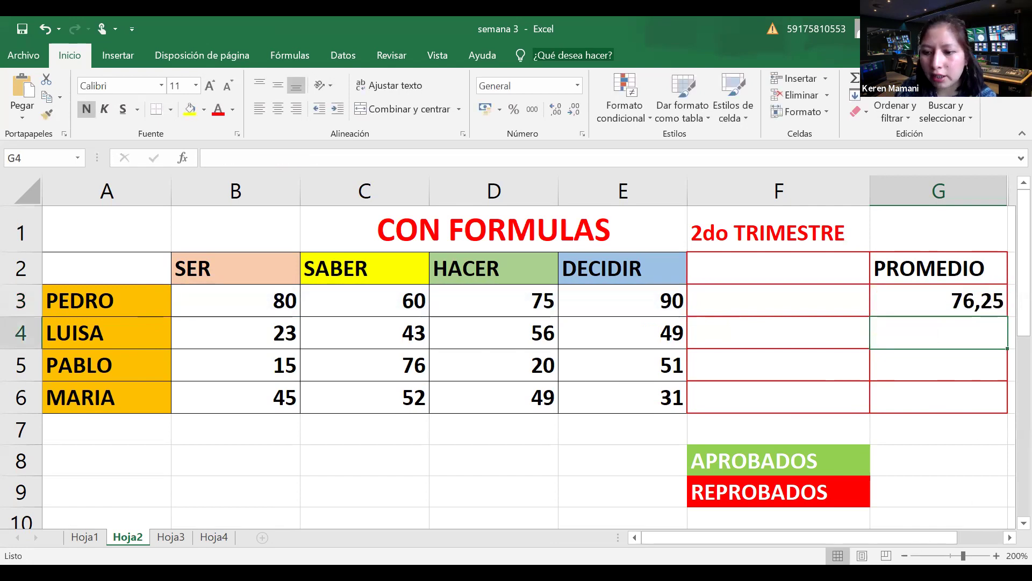
# Step: Calculate the second student's PROMEDIO in cell G4 with the formula =PROMEDIO(B4:E4)
pyautogui.click(905, 555)
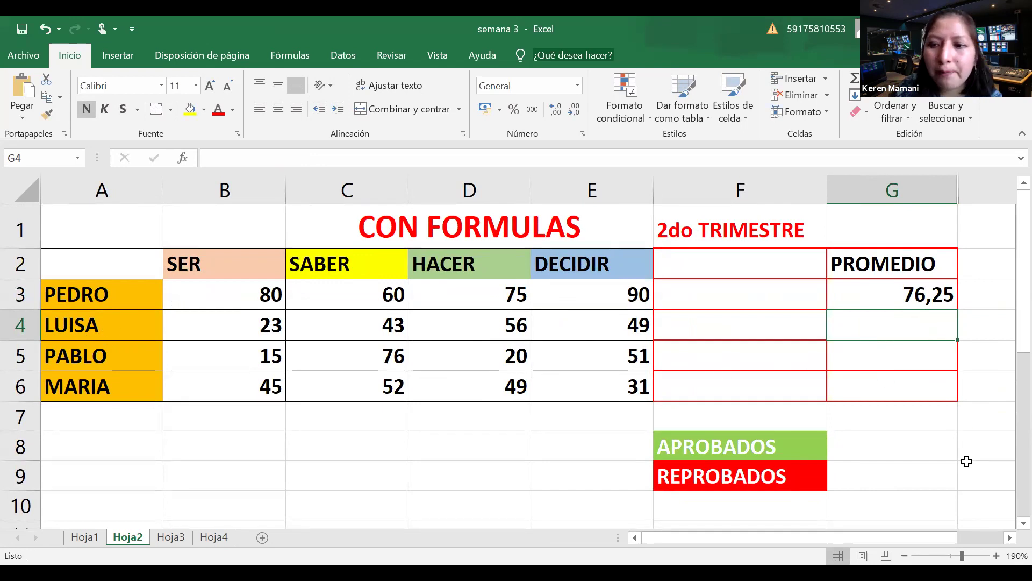
pyautogui.write('=')
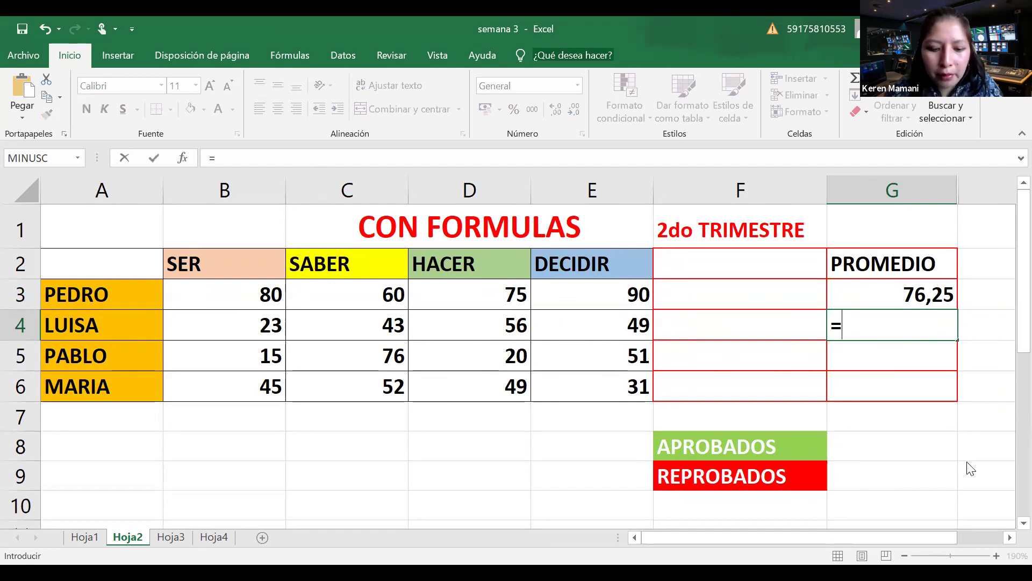
pyautogui.write('PROMEDIO')
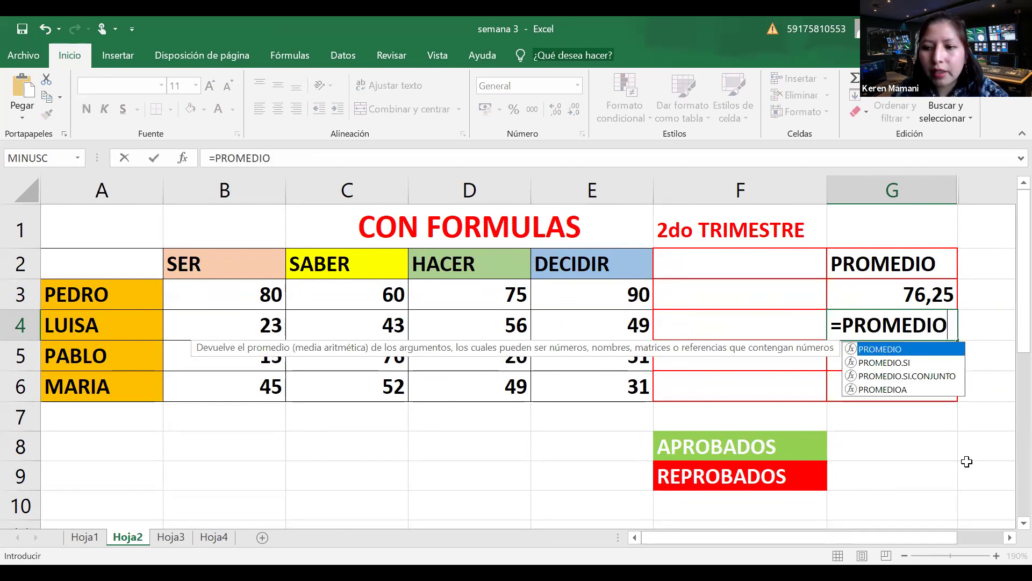
pyautogui.write('(')
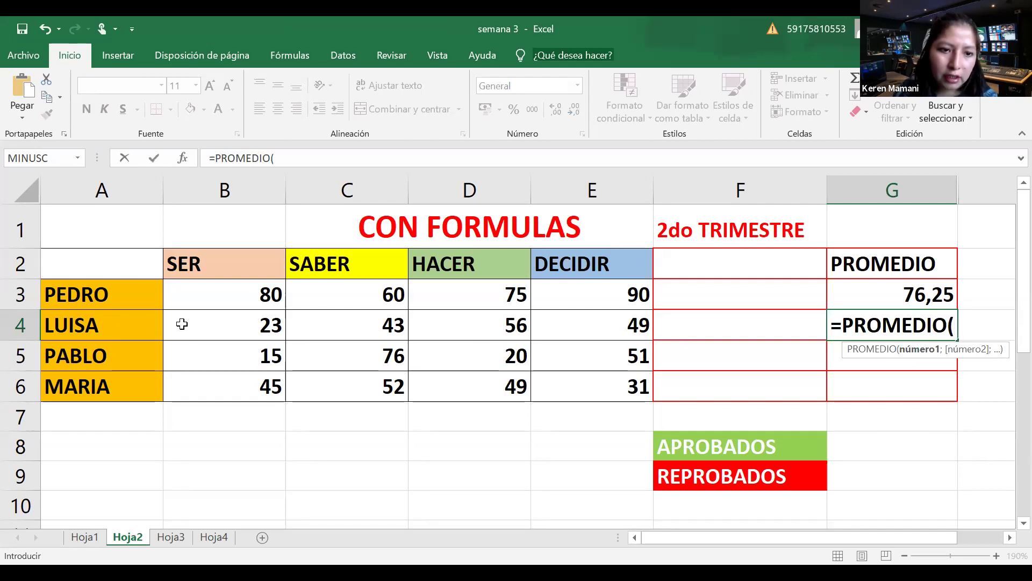
pyautogui.click(243, 326)
pyautogui.moveTo(244, 327); pyautogui.dragTo(575, 329)
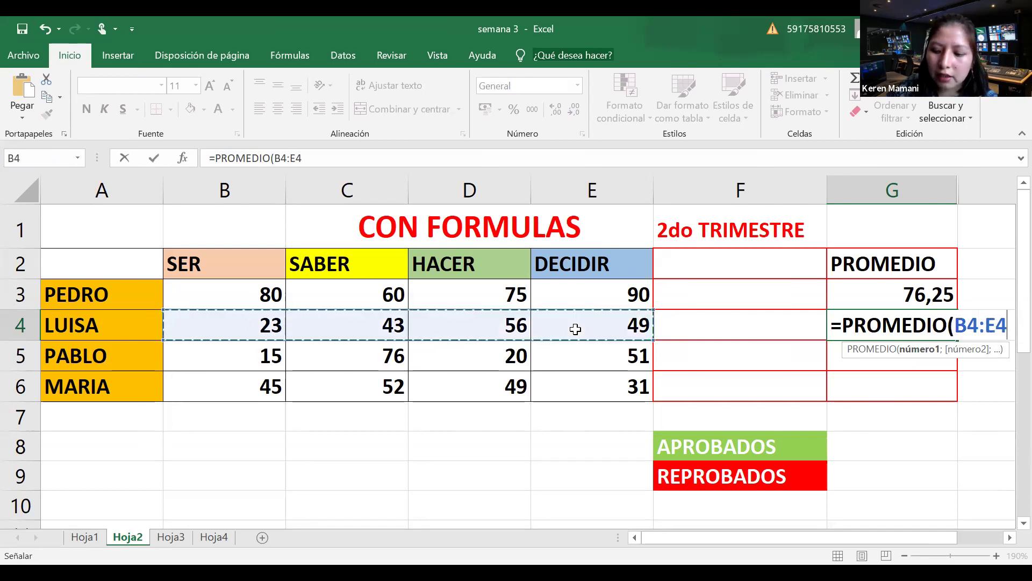
pyautogui.write(')')
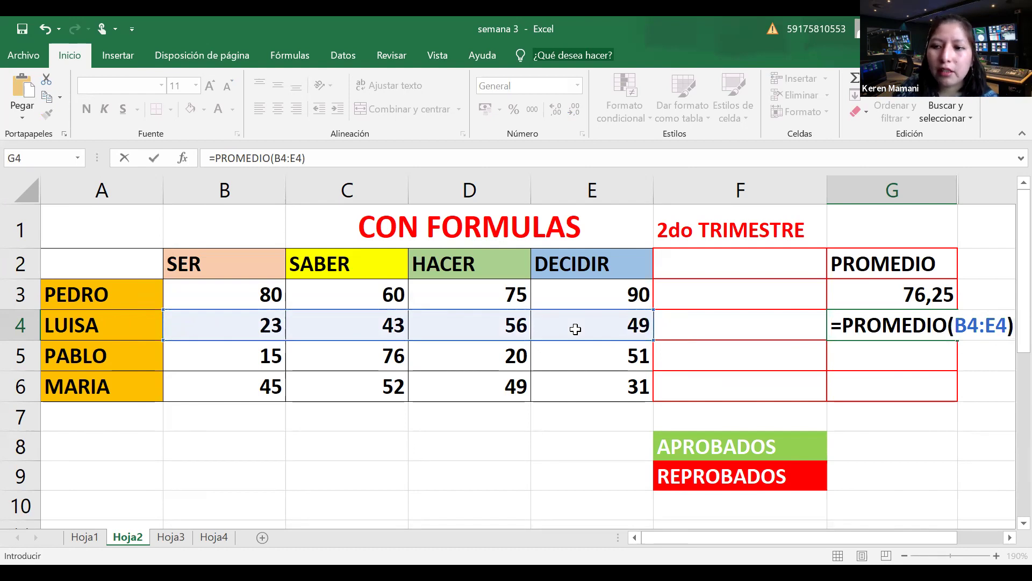
pyautogui.press('Return')
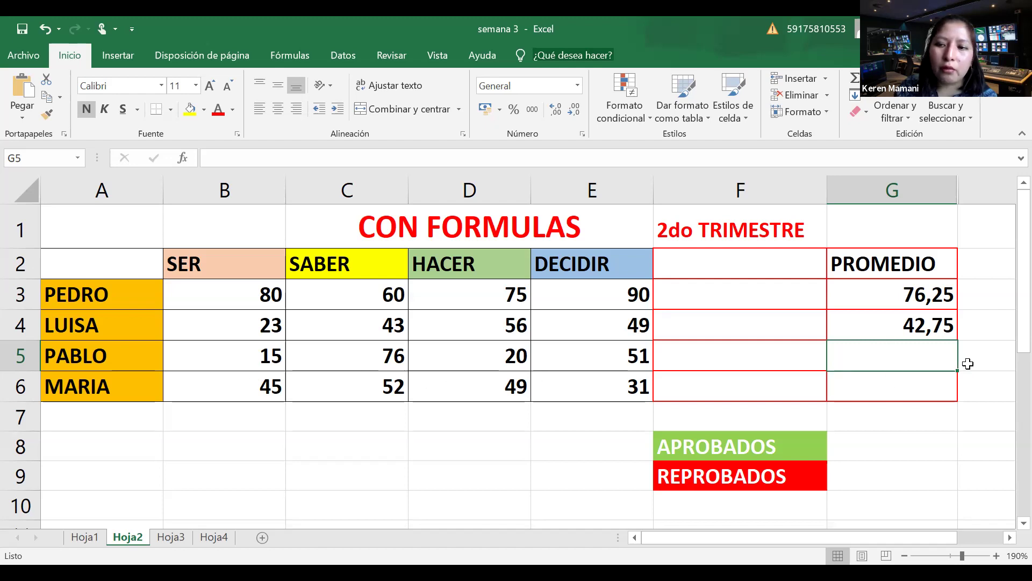
# Step: Fill the average formula from G4 down to G6 for the remaining two students
pyautogui.click(936, 325)
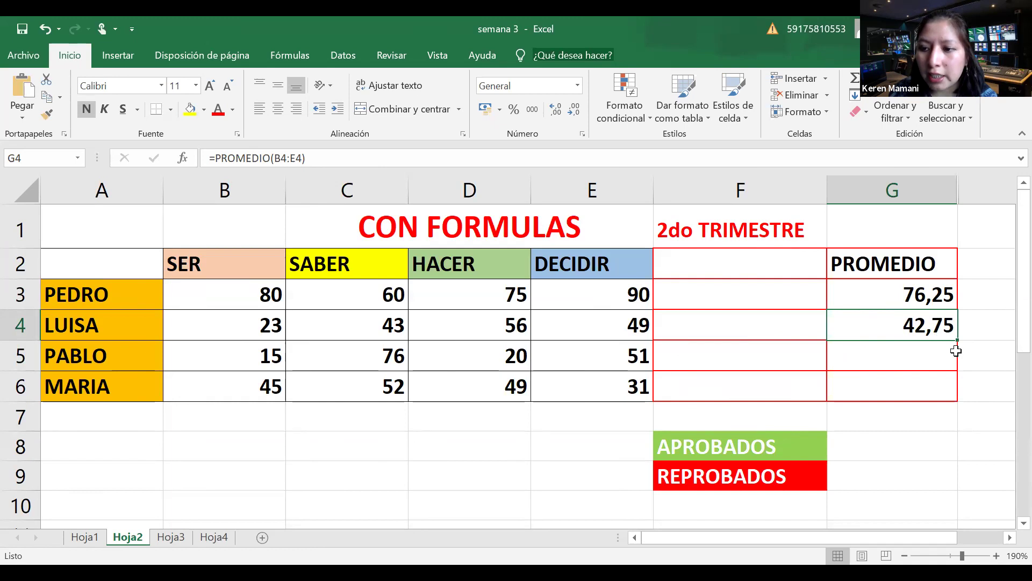
pyautogui.moveTo(956, 341); pyautogui.dragTo(953, 396)
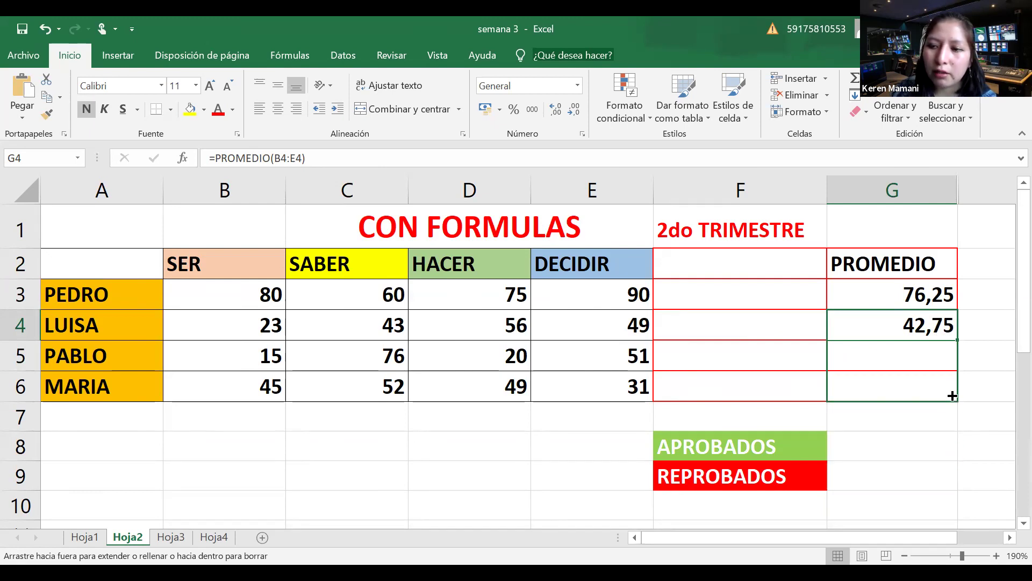
pyautogui.moveTo(953, 396); pyautogui.dragTo(953, 395)
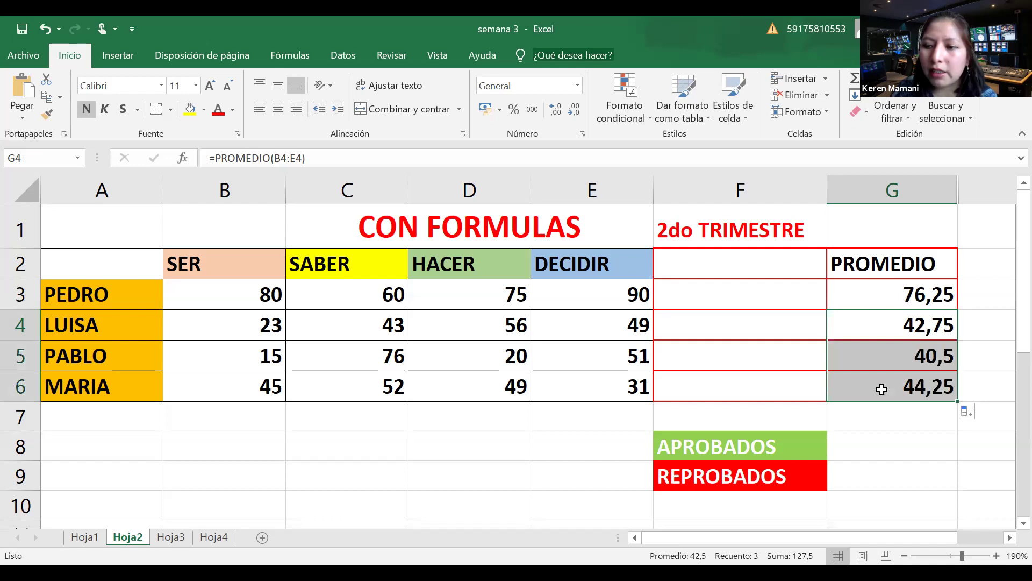
# Step: Apply a yellow fill to the PROMEDIO heading in cell G2
pyautogui.click(909, 442)
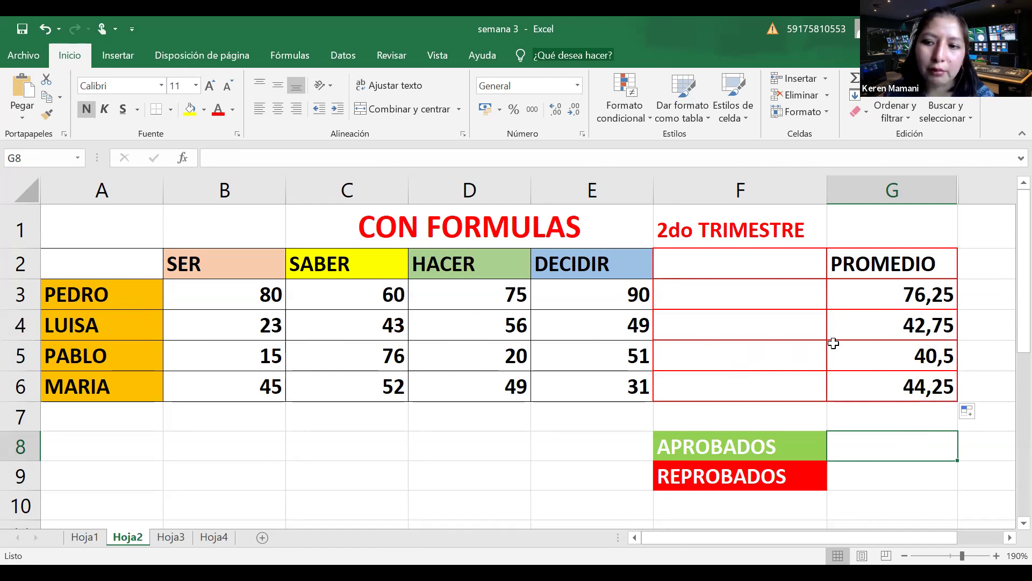
pyautogui.click(907, 273)
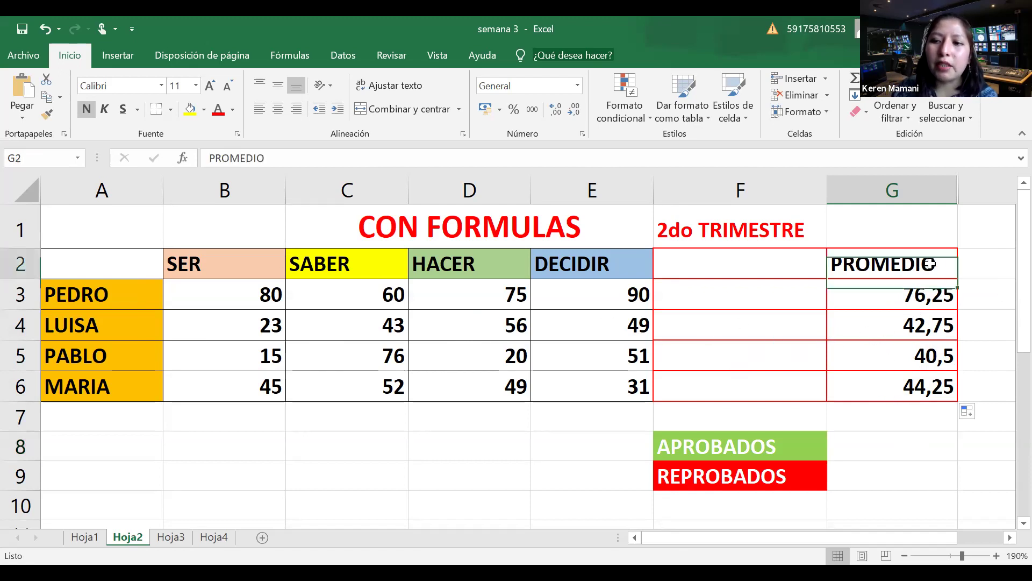
pyautogui.click(189, 110)
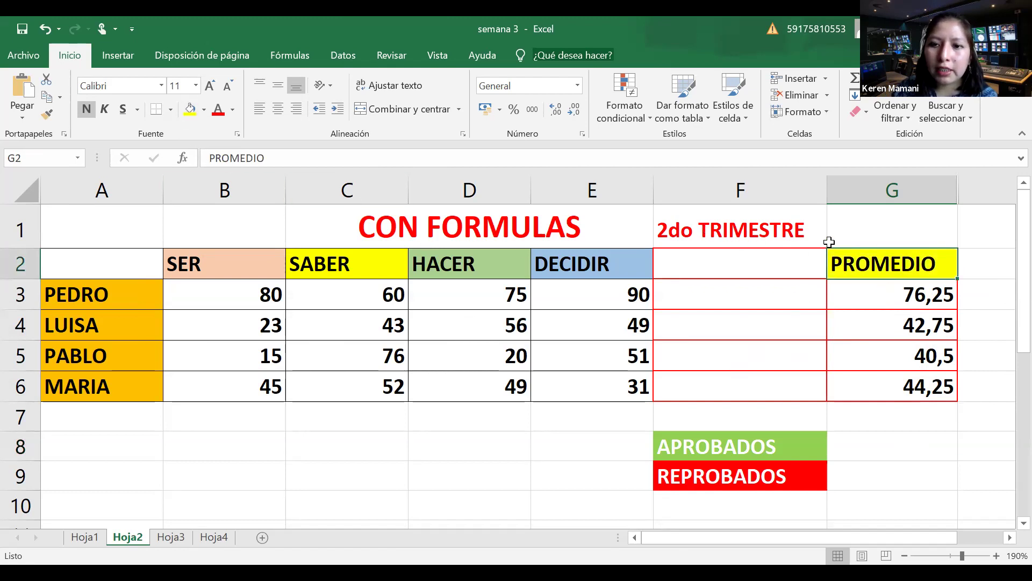
pyautogui.click(887, 291)
pyautogui.click(878, 325)
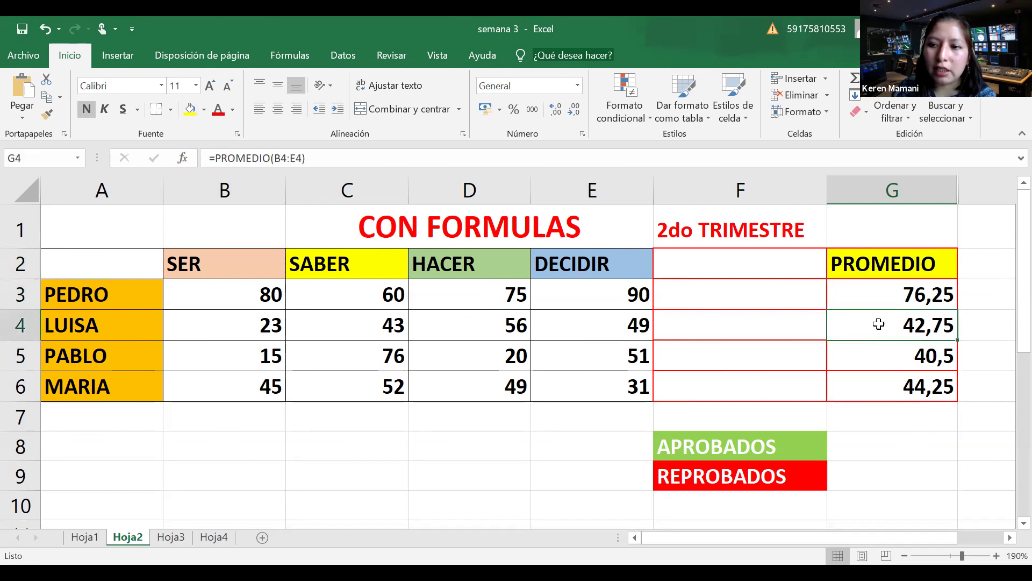
pyautogui.click(878, 353)
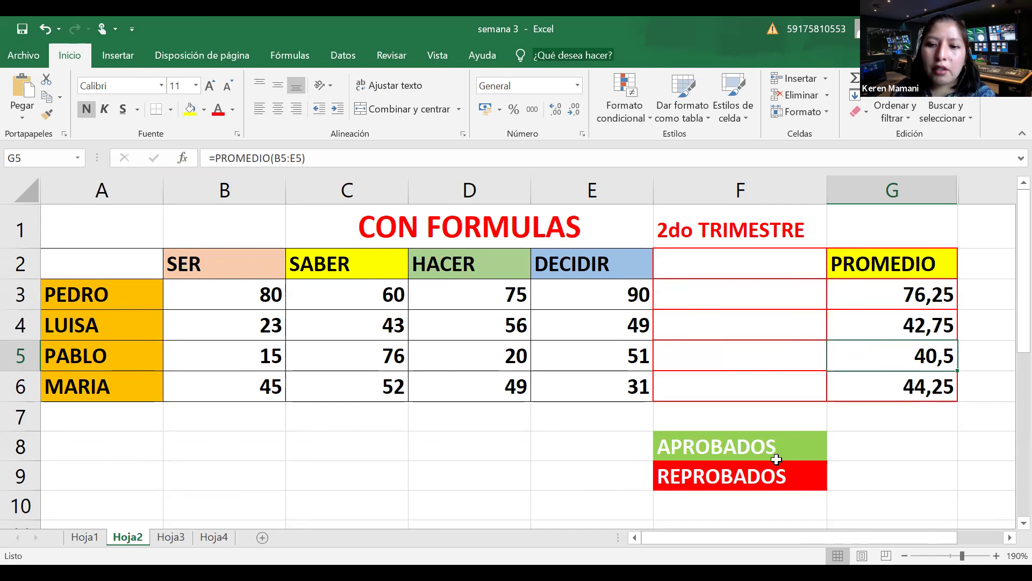
pyautogui.click(865, 453)
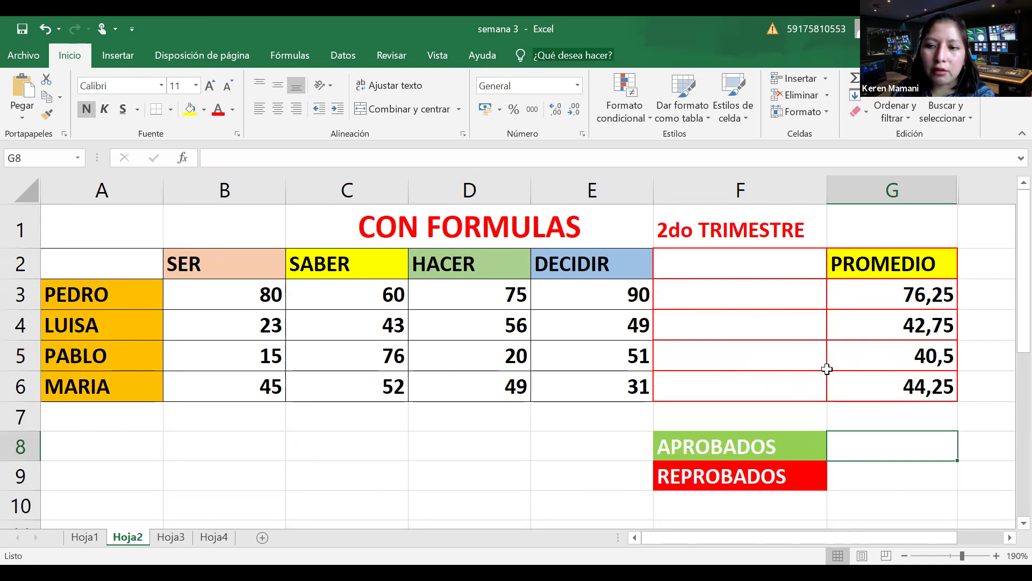
pyautogui.click(907, 481)
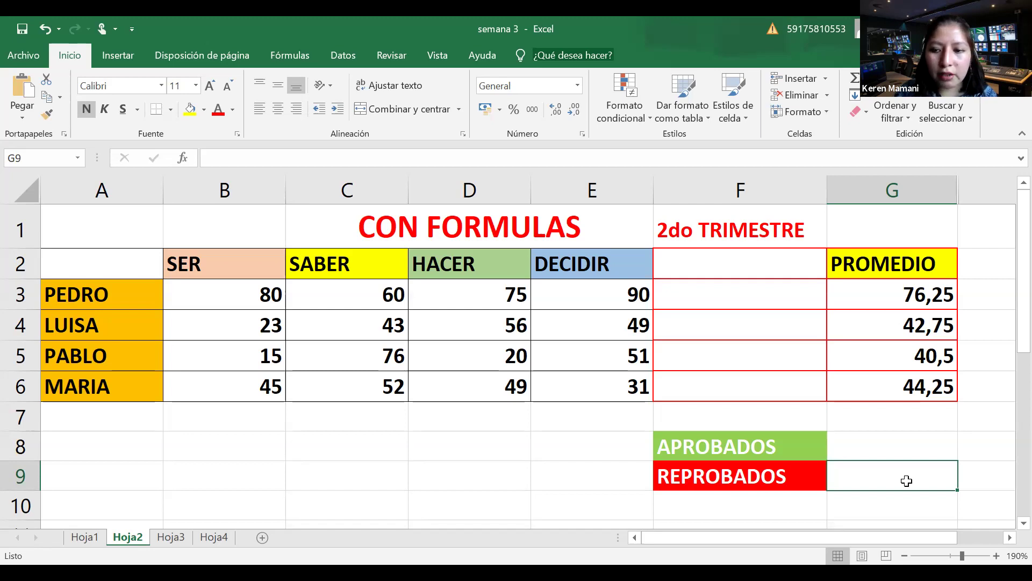
# Step: Start a CONTAR.SI formula in cell G8 for APROBADOS, using the averages G3:G6 as its range
pyautogui.click(903, 444)
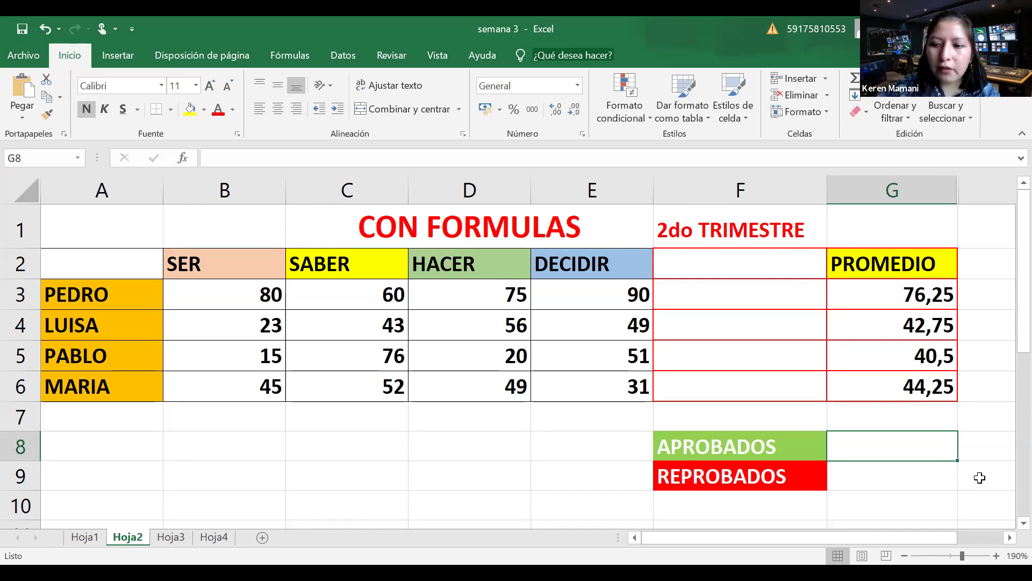
pyautogui.write('=')
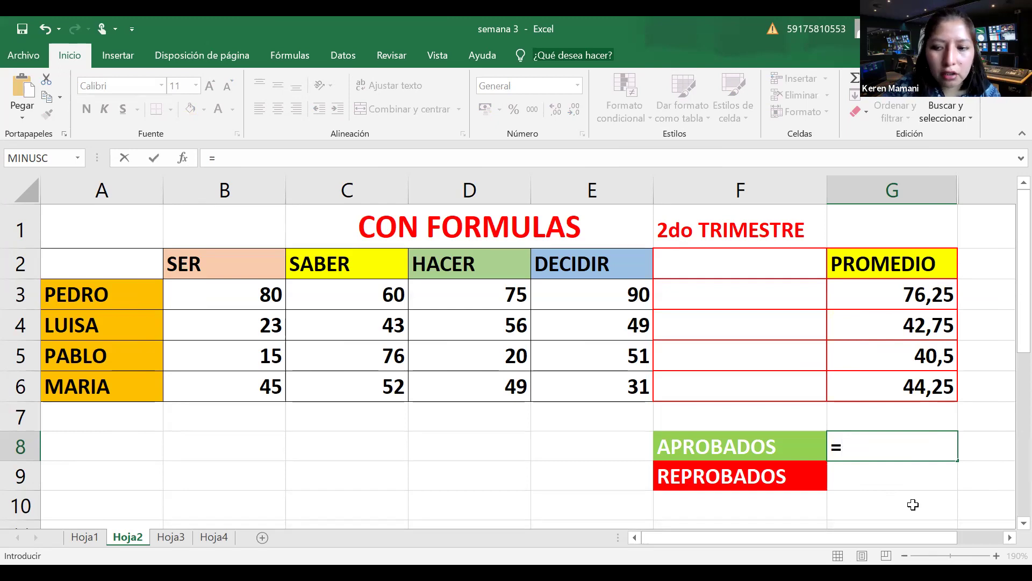
pyautogui.write('C')
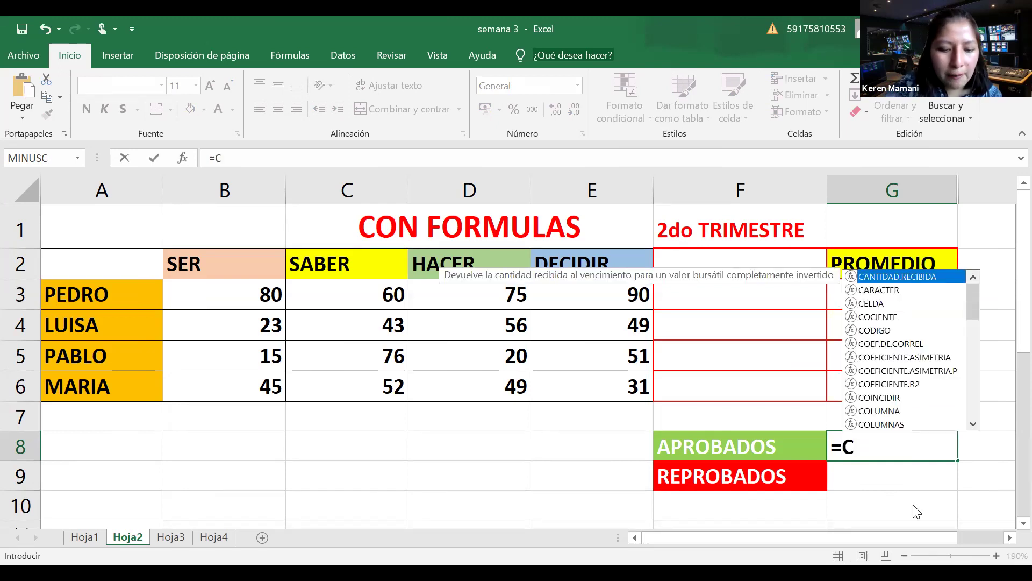
pyautogui.write('ONTAR')
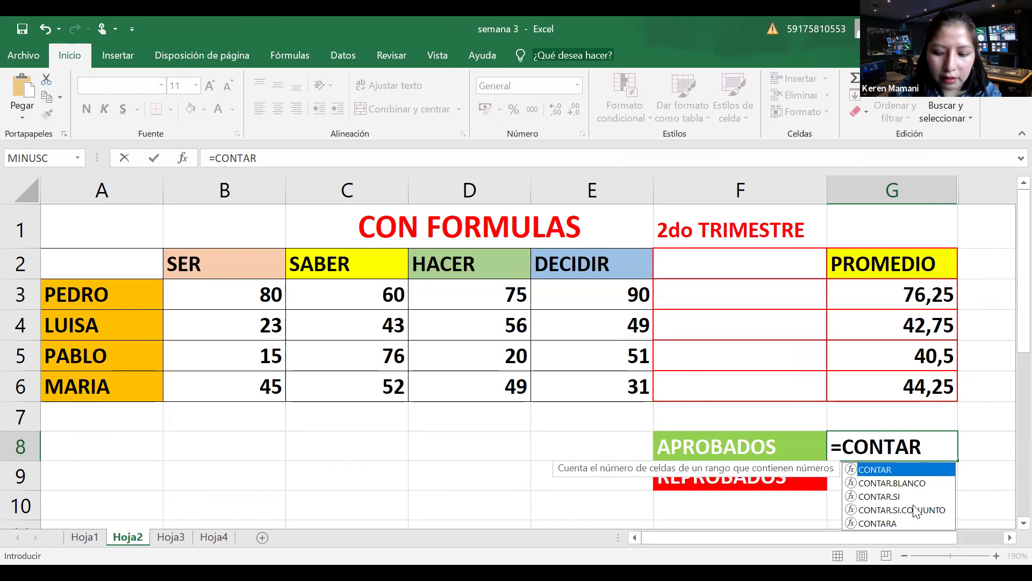
pyautogui.write('.')
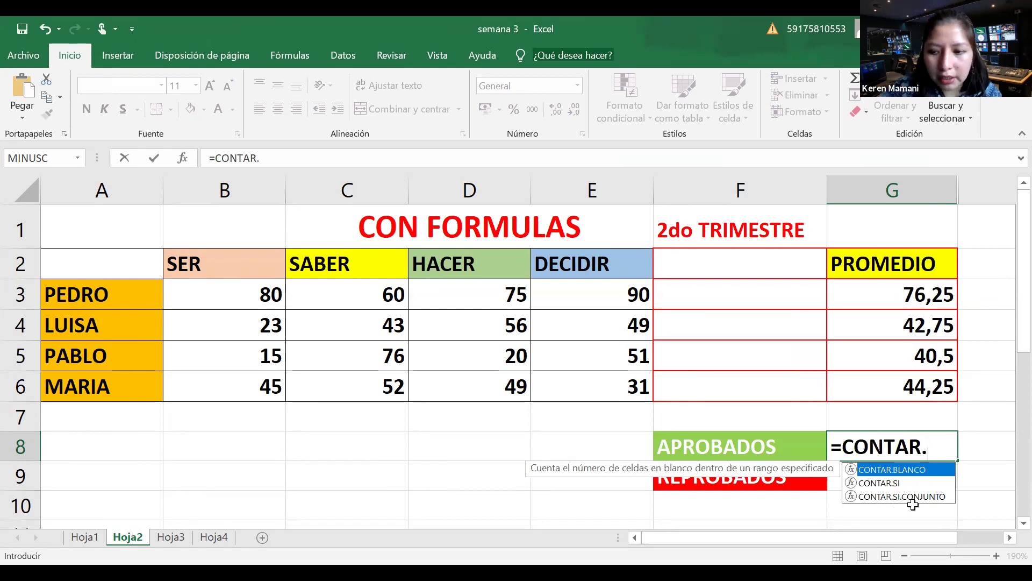
pyautogui.write('SI')
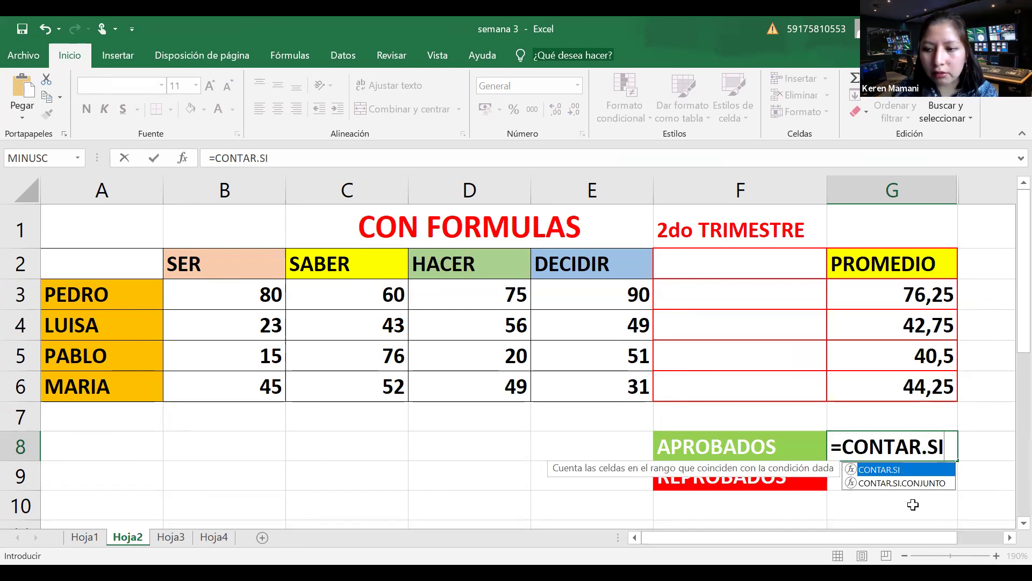
pyautogui.doubleClick(920, 467)
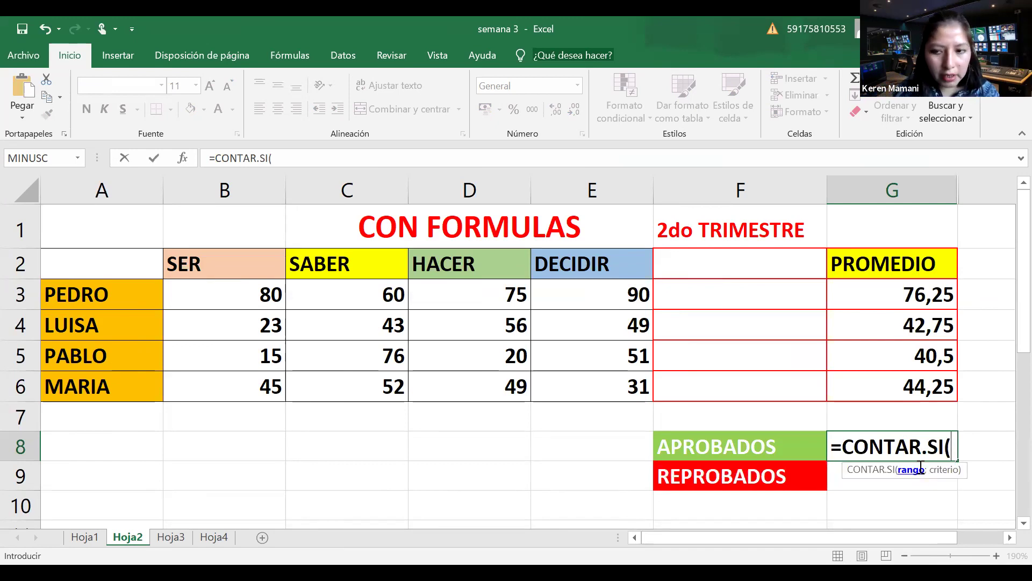
pyautogui.click(888, 285)
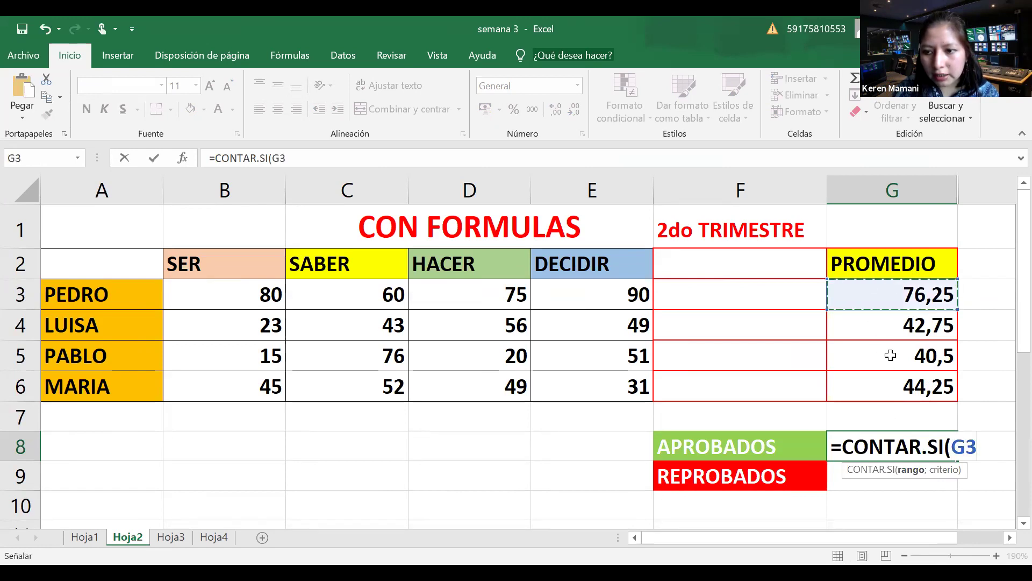
pyautogui.moveTo(890, 393); pyautogui.dragTo(889, 389)
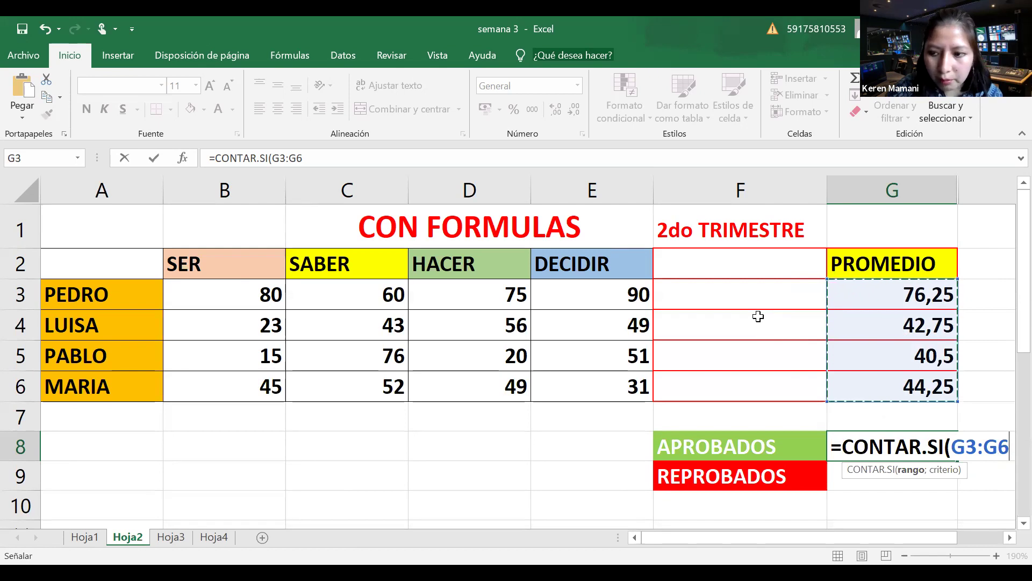
# Step: Complete the APROBADOS formula in G8 with the criterion ">=51", giving =CONTAR.SI(G3:G6;">=51")
pyautogui.write(';')
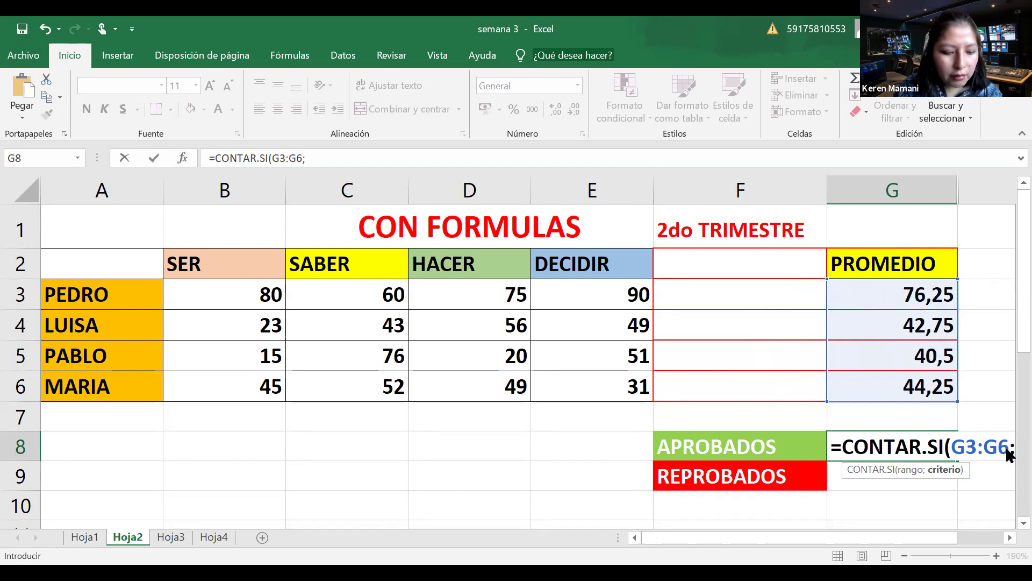
pyautogui.write('".')
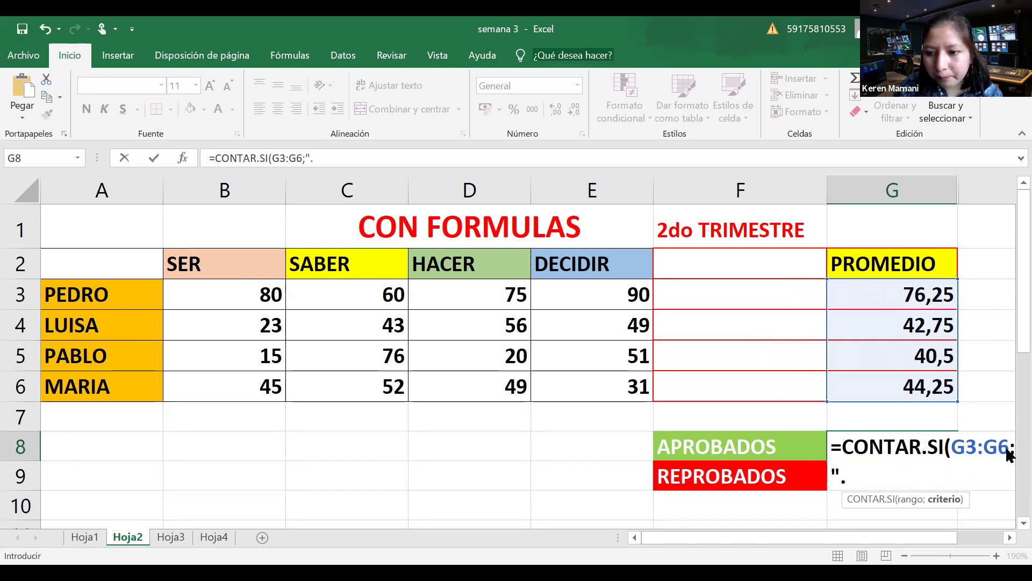
pyautogui.press('BackSpace')
pyautogui.write('>')
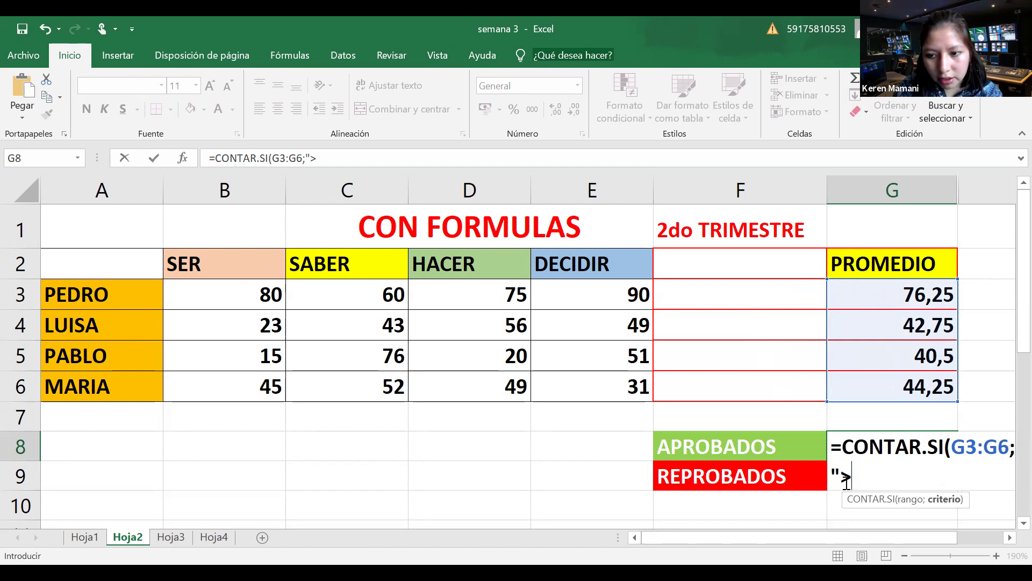
pyautogui.write('=')
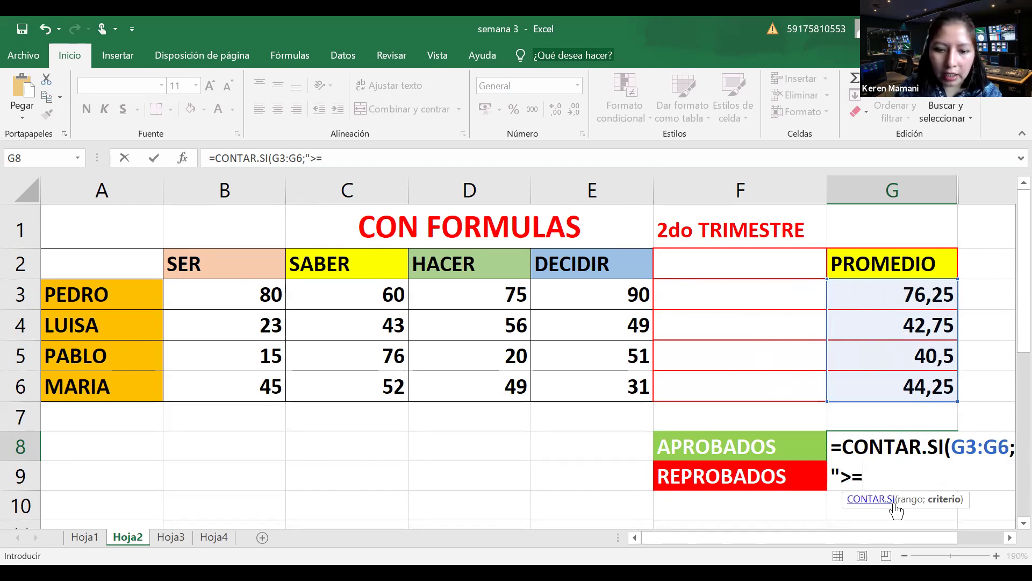
pyautogui.write('51')
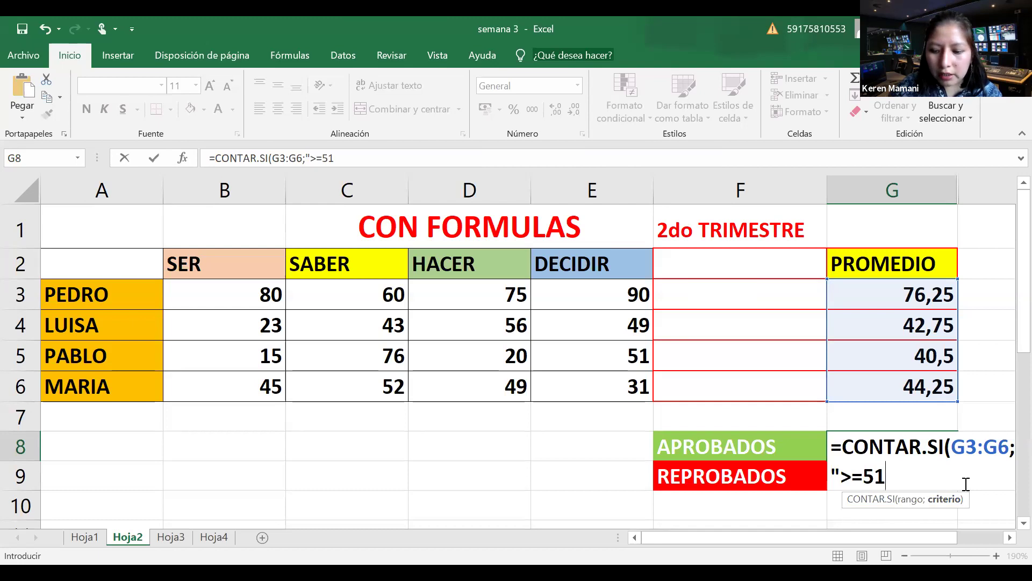
pyautogui.write('")')
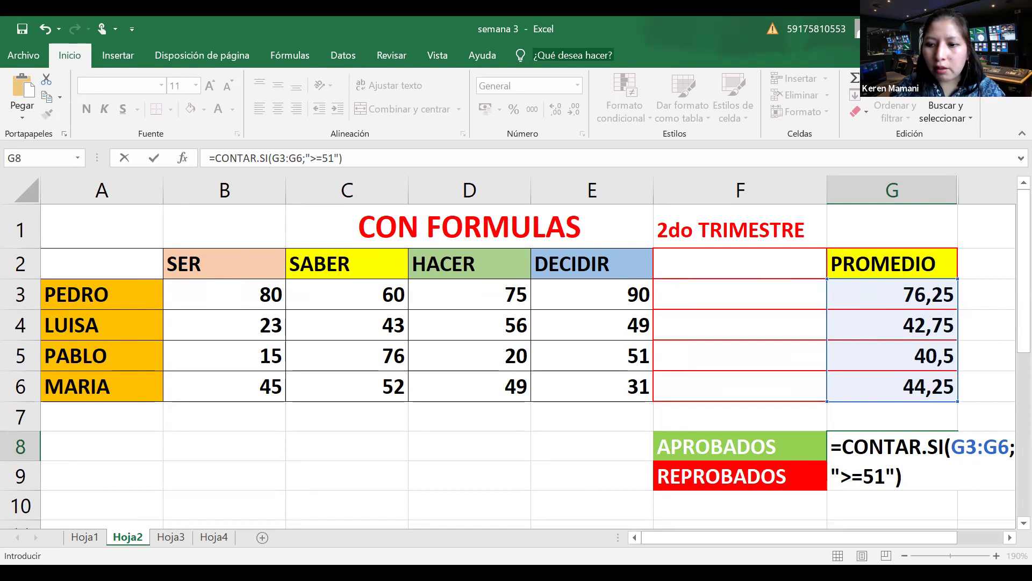
pyautogui.press('Return')
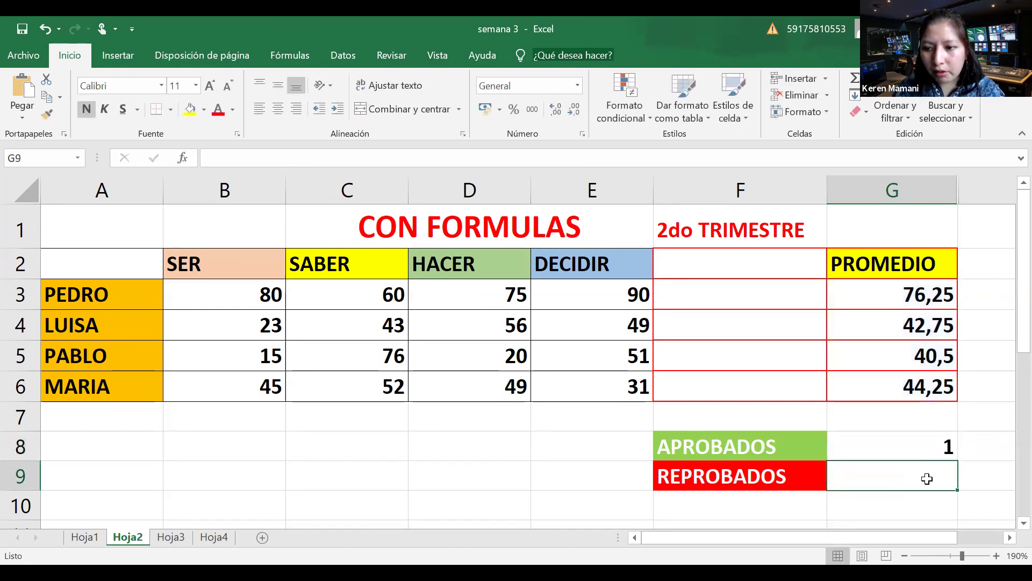
pyautogui.click(909, 441)
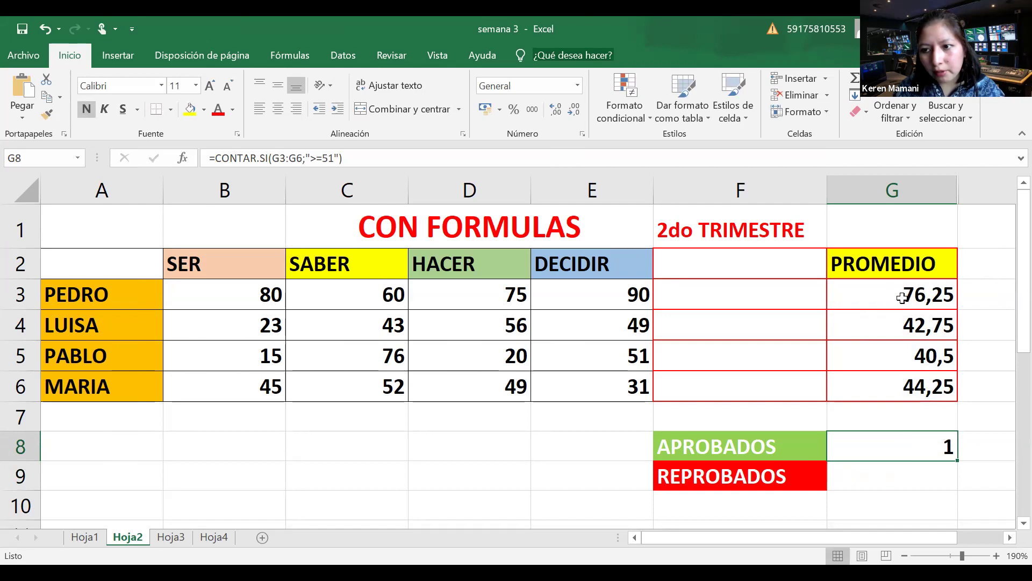
# Step: Count the REPROBADOS students in cell G9 with the formula =CONTAR.SI(G3:G6;"<51")
pyautogui.click(871, 481)
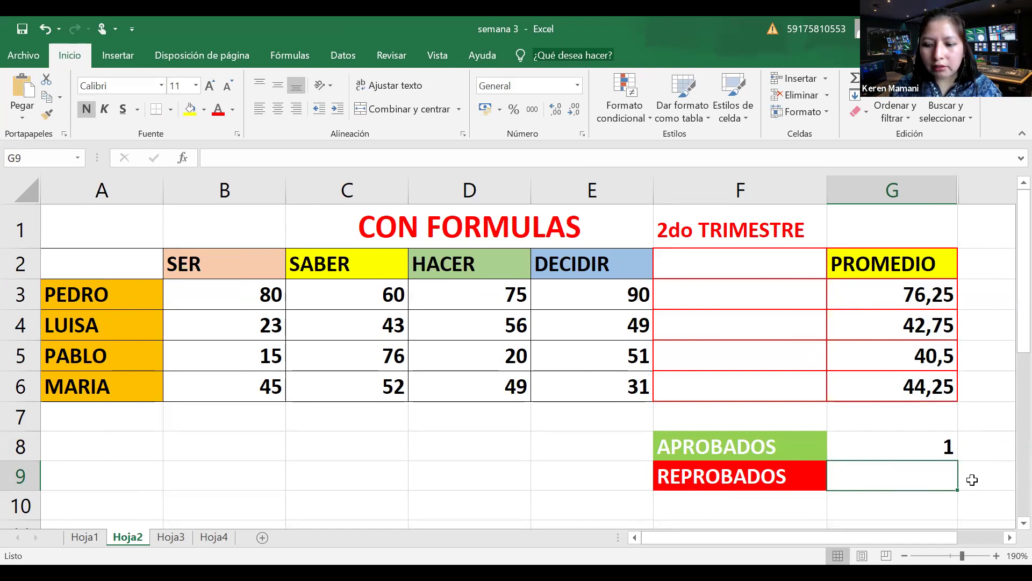
pyautogui.write('=')
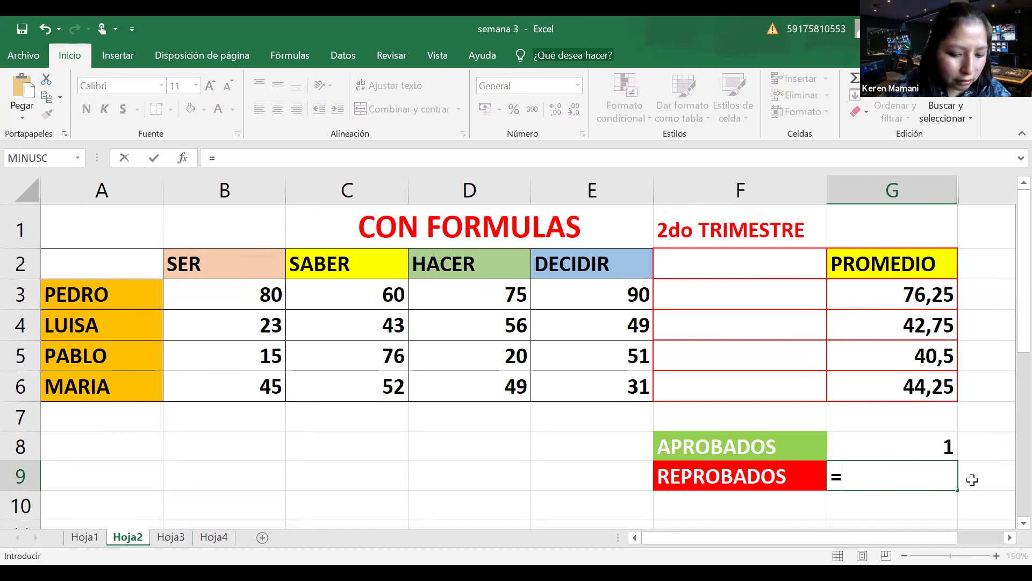
pyautogui.write('CONTA')
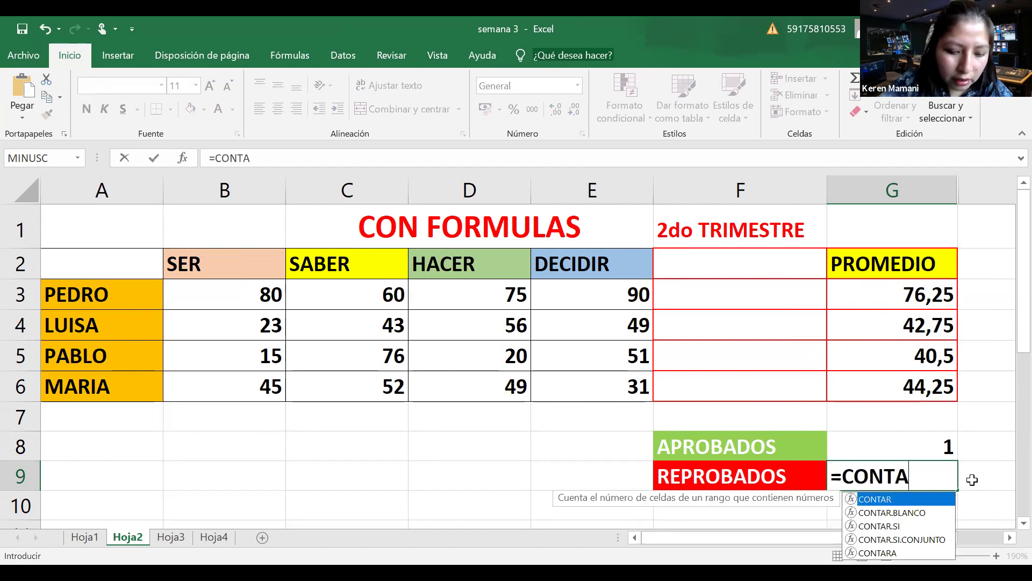
pyautogui.write('R.SI')
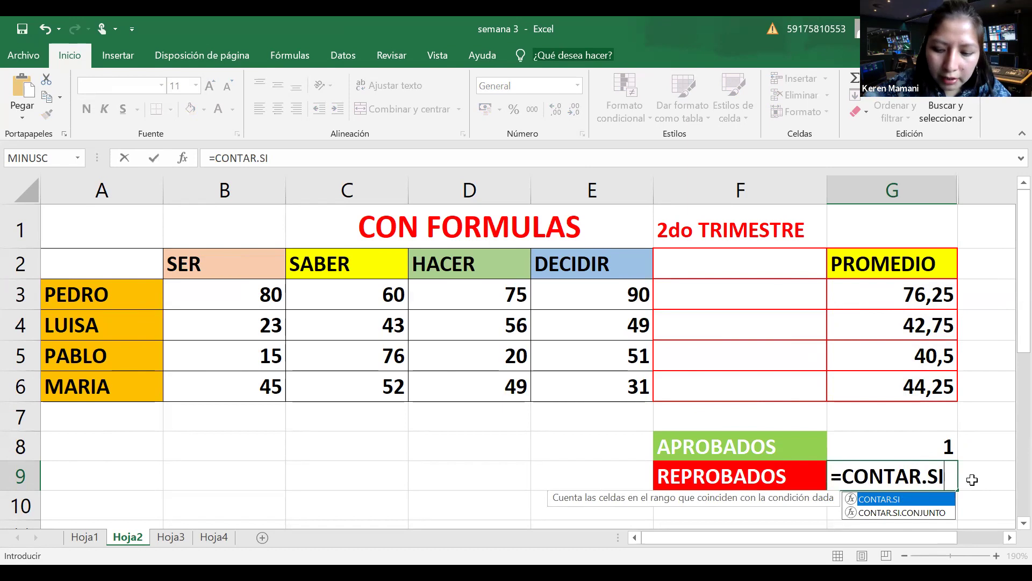
pyautogui.write('(')
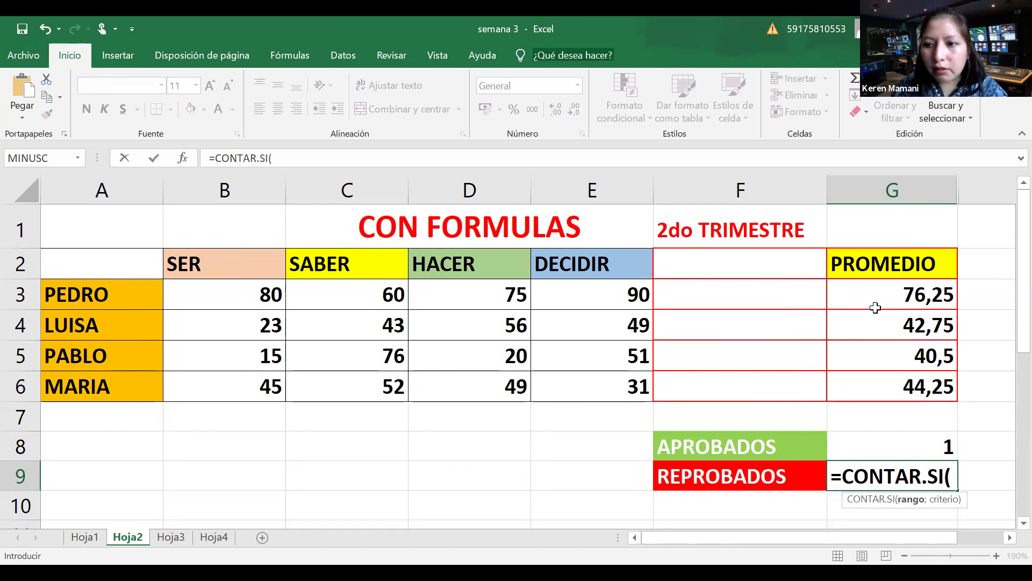
pyautogui.click(876, 284)
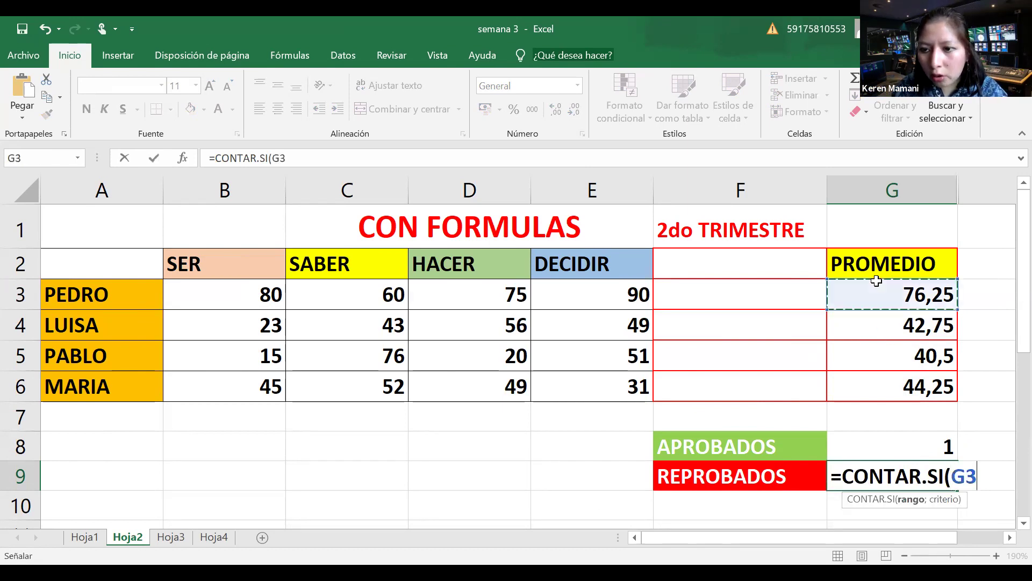
pyautogui.keyDown('shift'); pyautogui.click(876, 386); pyautogui.keyUp('shift')
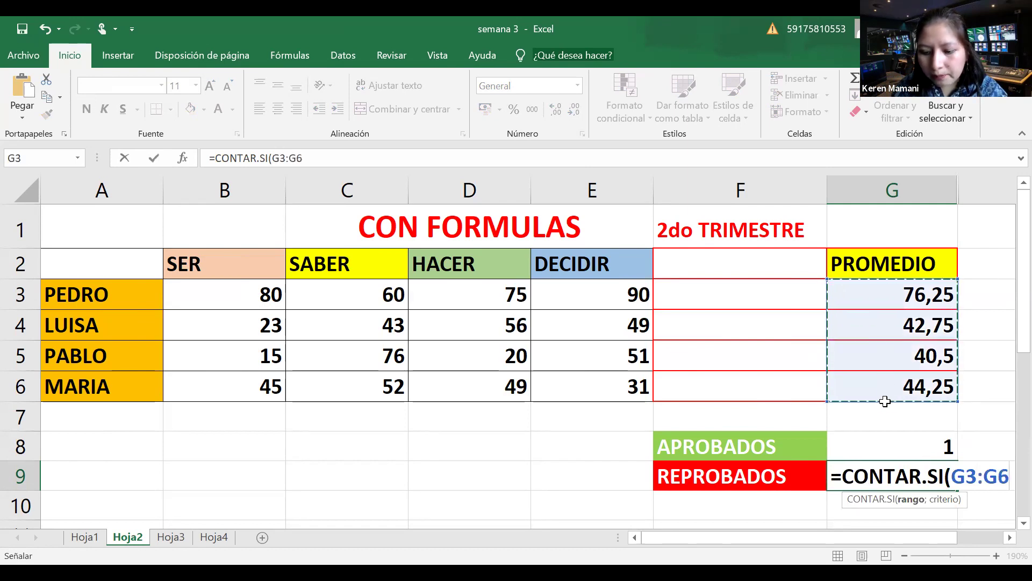
pyautogui.write(';')
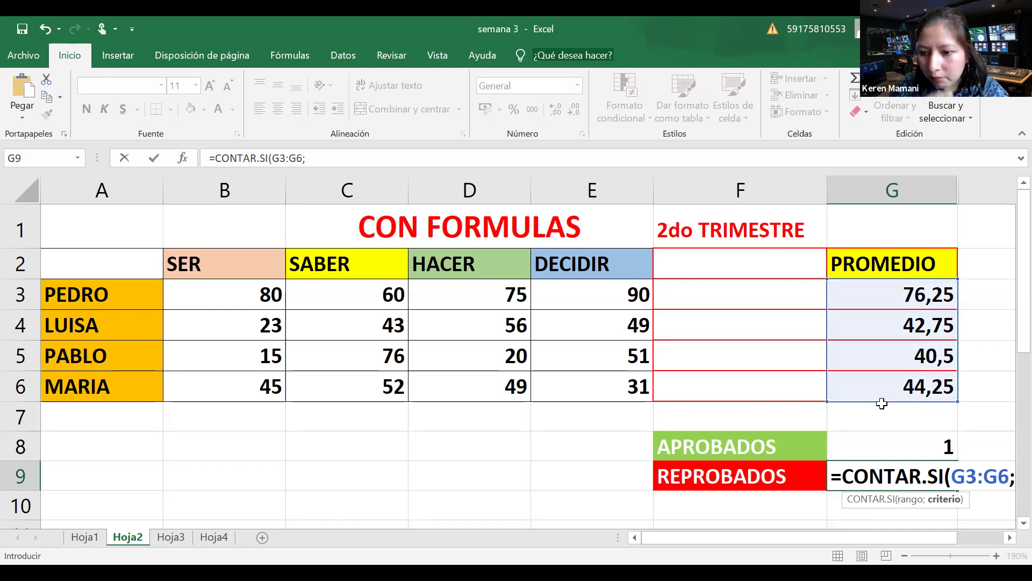
pyautogui.write('"<')
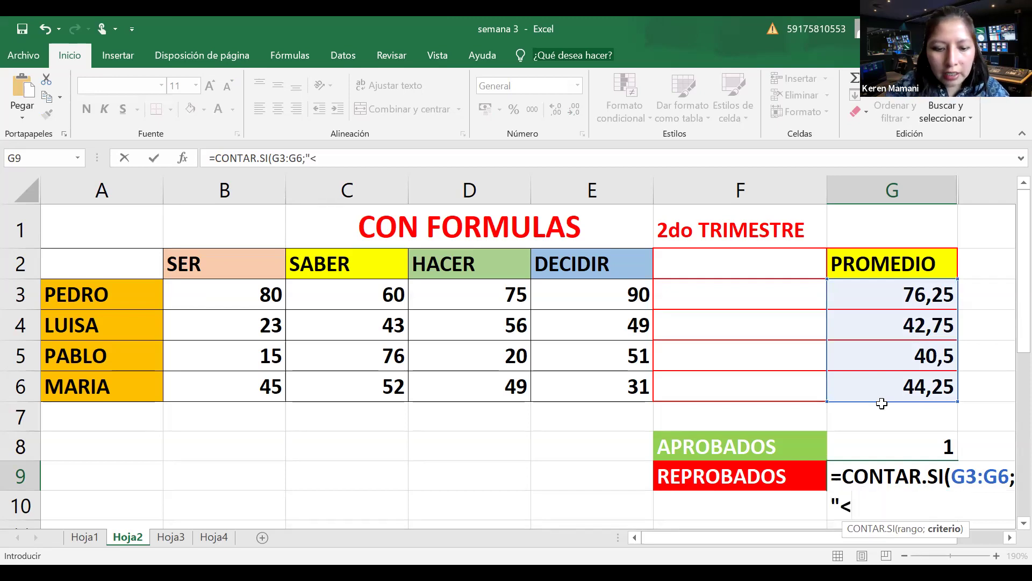
pyautogui.write('51')
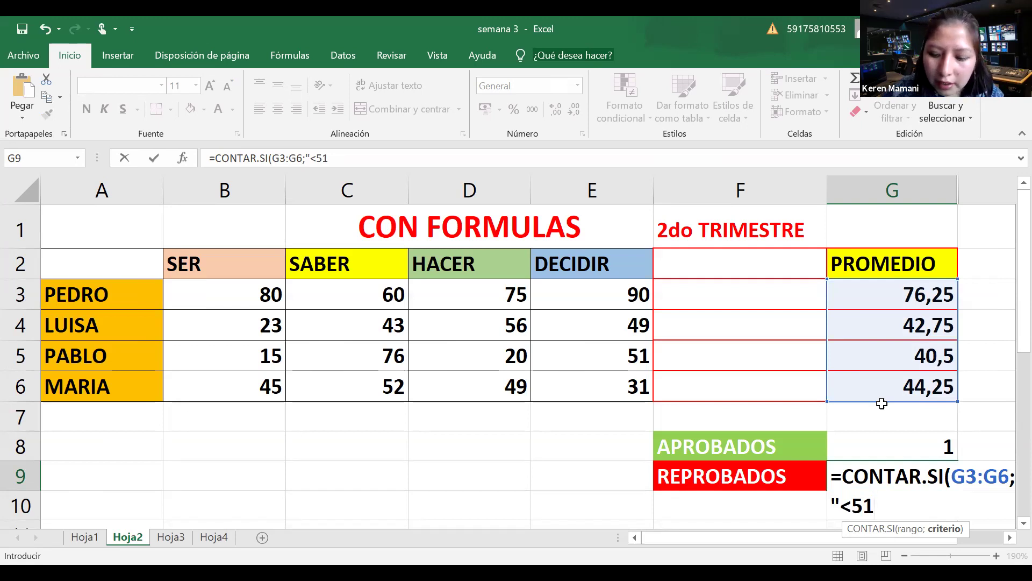
pyautogui.write('")')
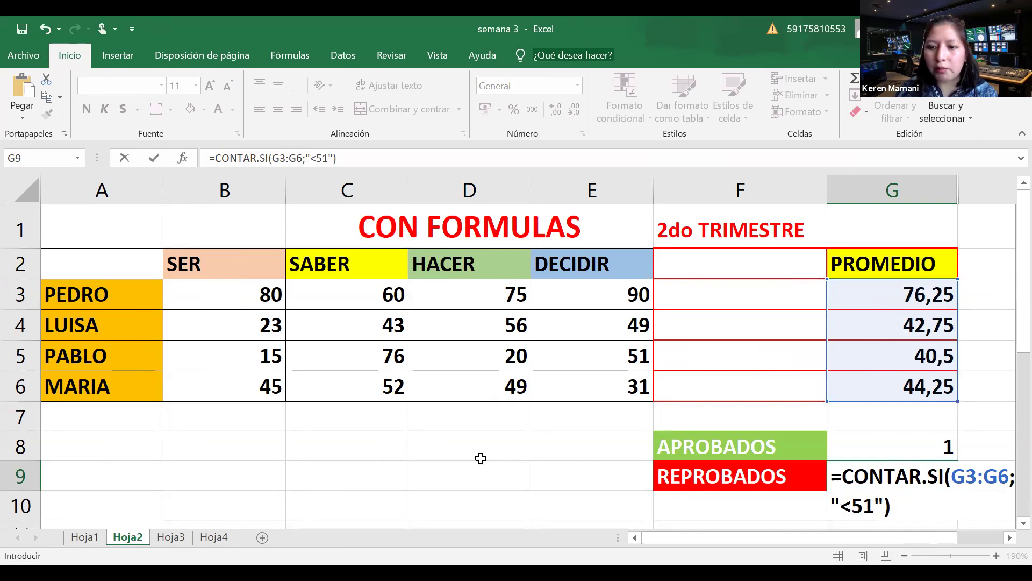
pyautogui.press('Return')
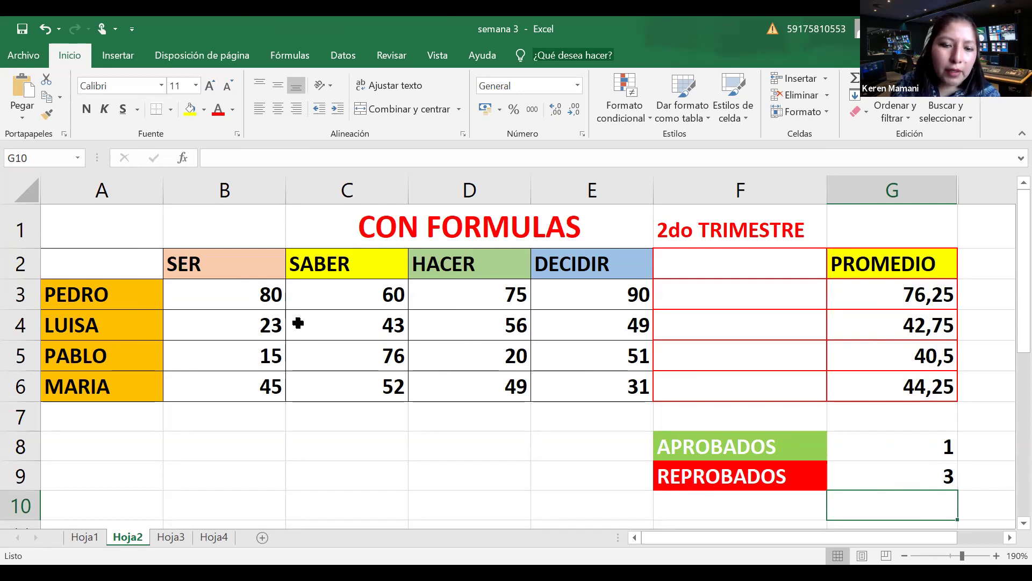
# Step: Change the SER grades of the second and third students to 80 in B4 and 60 in B5
pyautogui.click(269, 331)
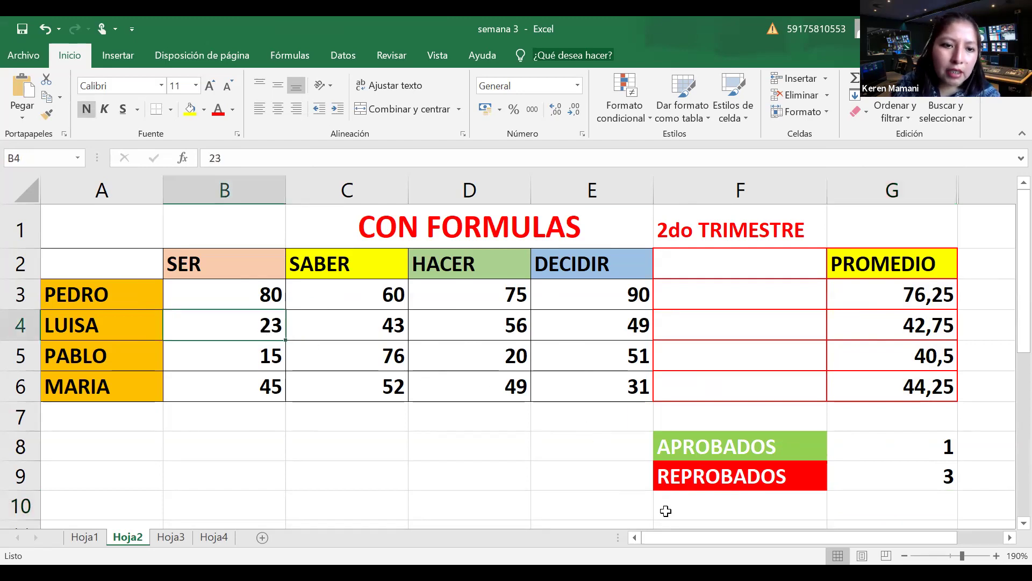
pyautogui.write('80')
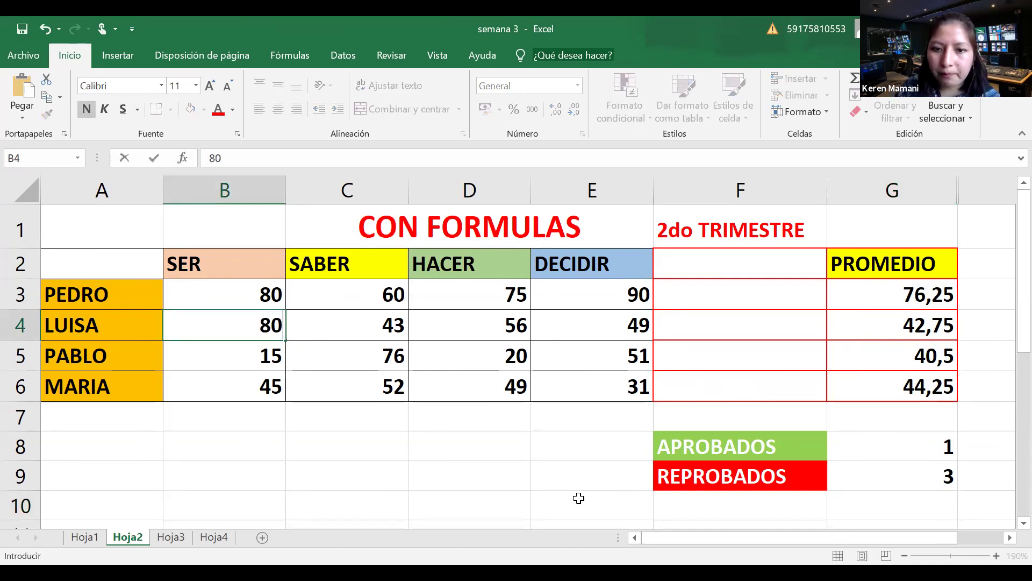
pyautogui.press('Tab')
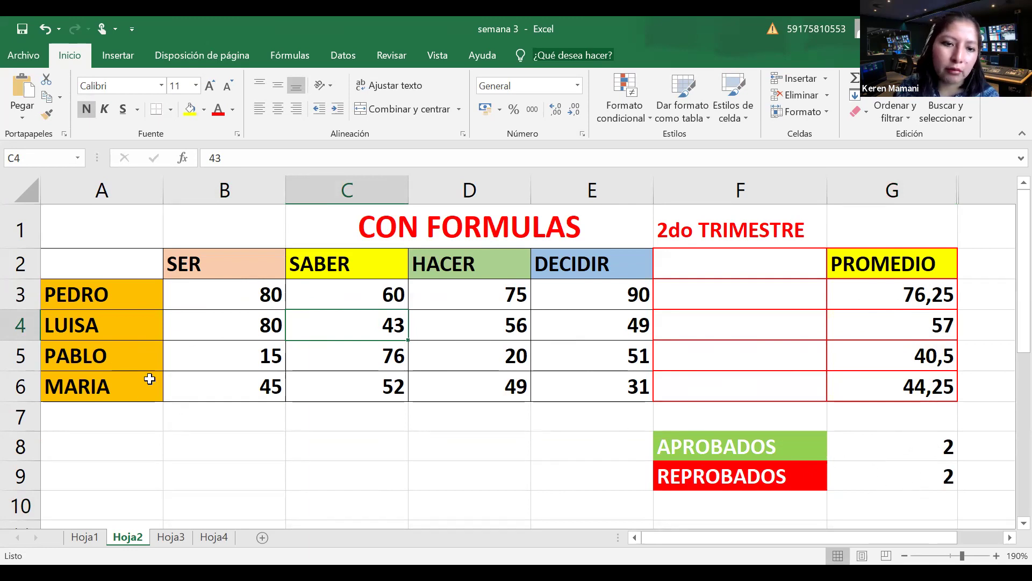
pyautogui.click(234, 359)
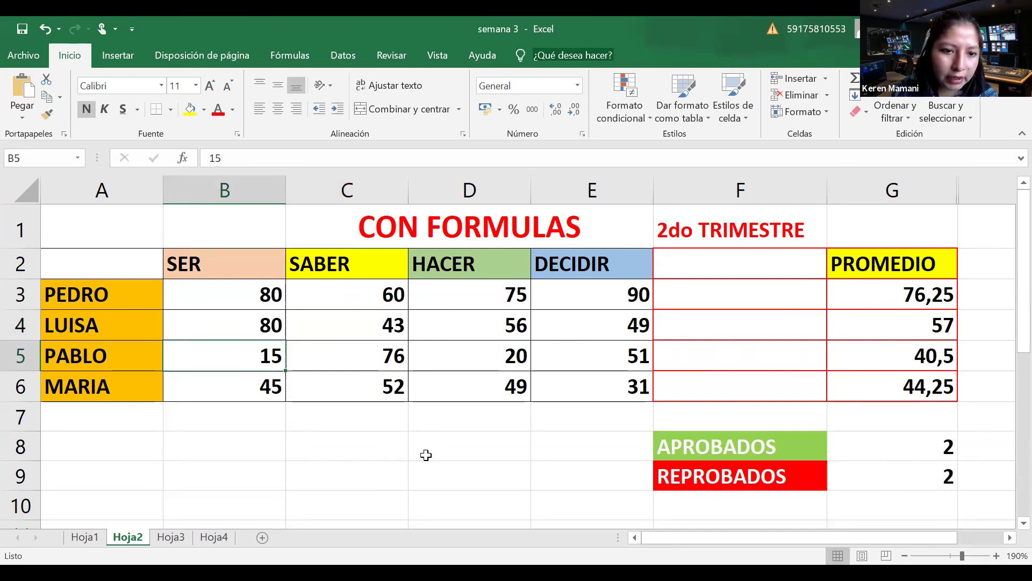
pyautogui.write('60')
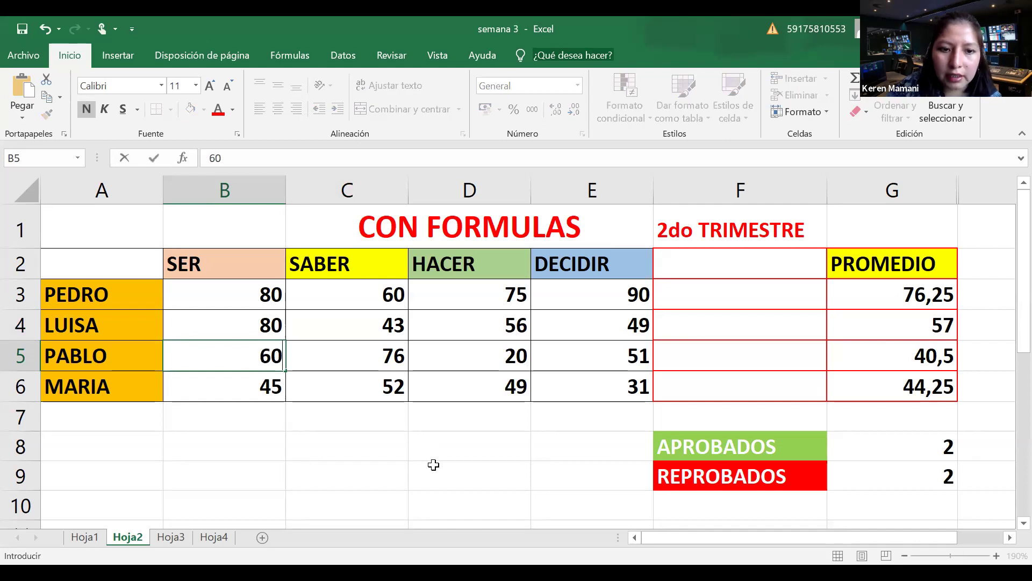
pyautogui.click(469, 452)
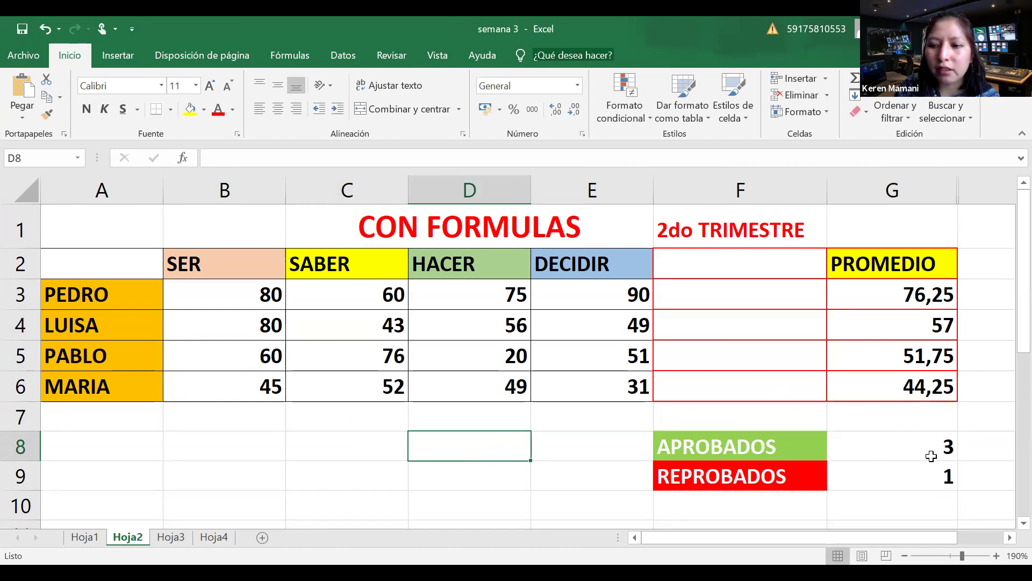
# Step: Change the DECIDIR grade of the fourth student to 60 in E6
pyautogui.click(241, 393)
pyautogui.click(626, 393)
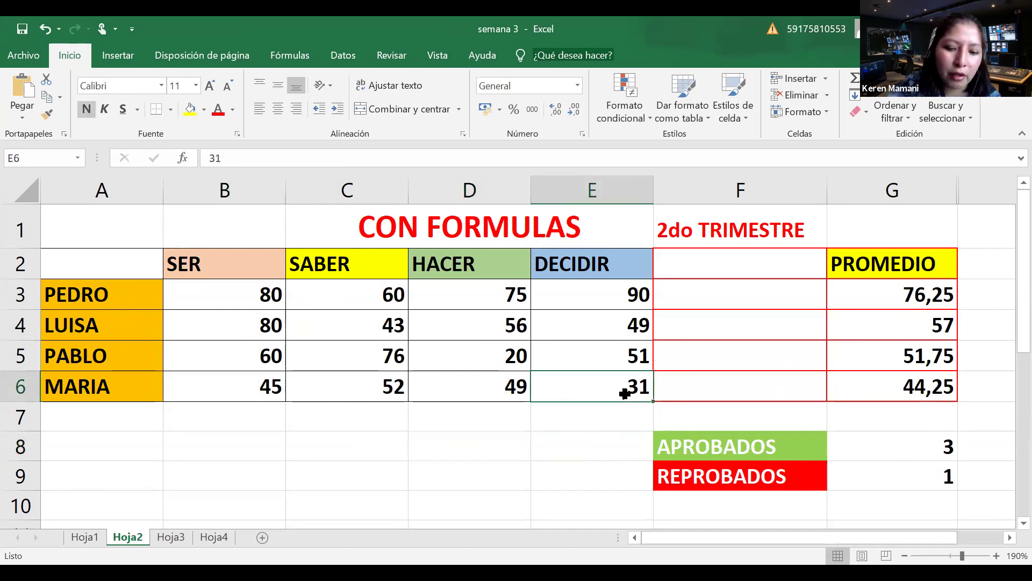
pyautogui.write('60')
pyautogui.press('Tab')
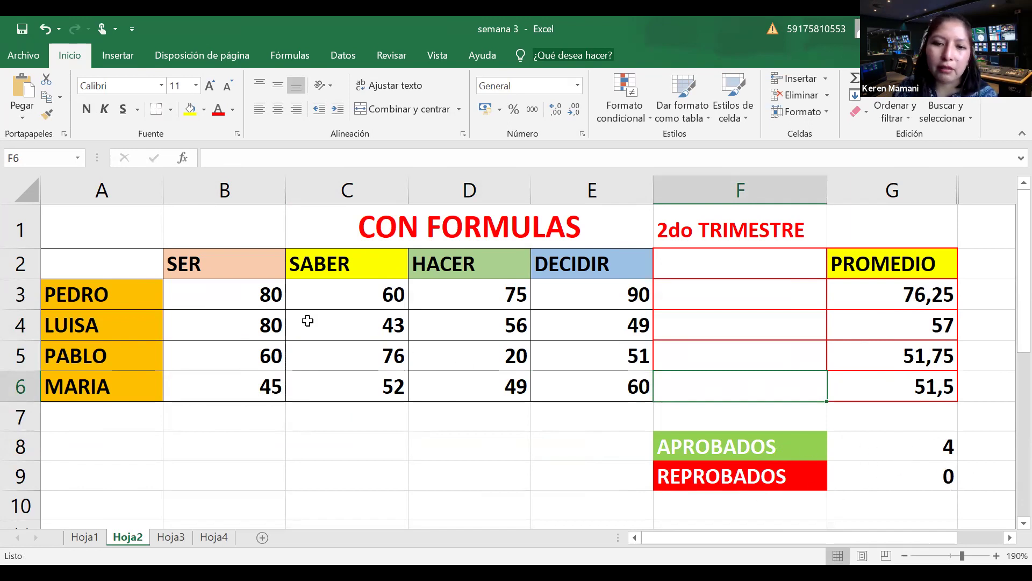
# Step: Set the second student's SER grade in B4 and the third student's SABER grade in C5 to 30
pyautogui.click(261, 324)
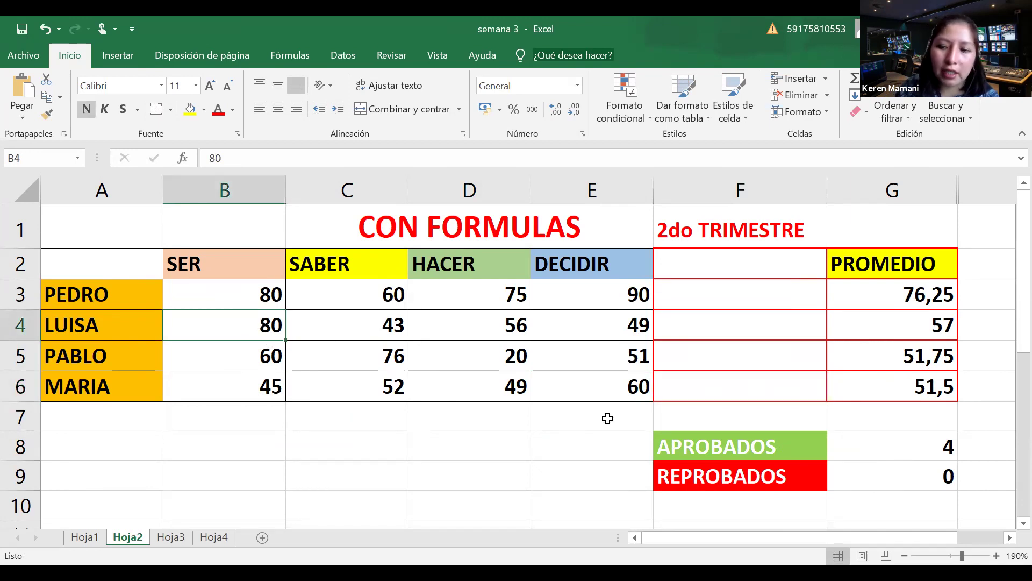
pyautogui.write('30')
pyautogui.press('Tab')
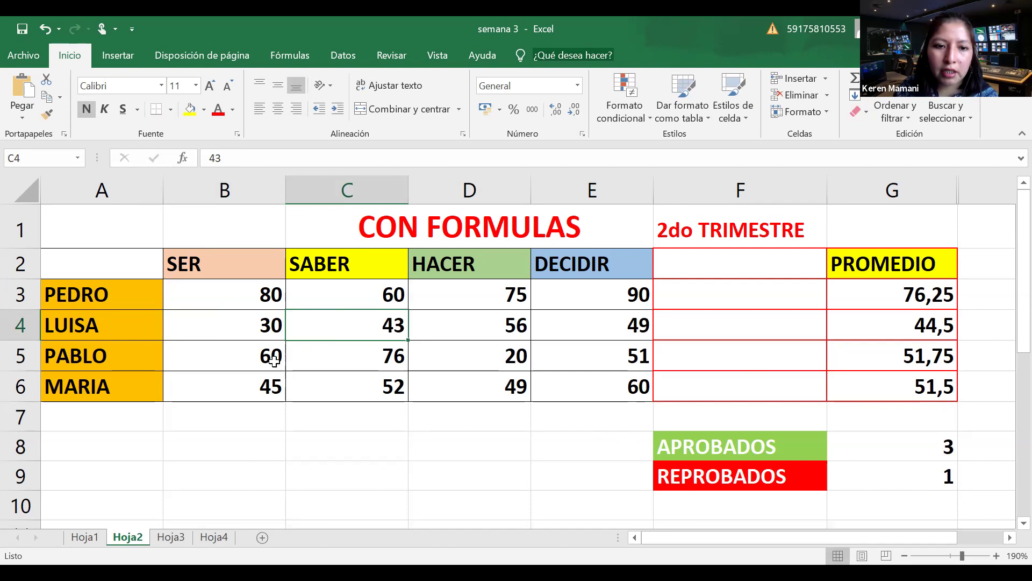
pyautogui.click(373, 350)
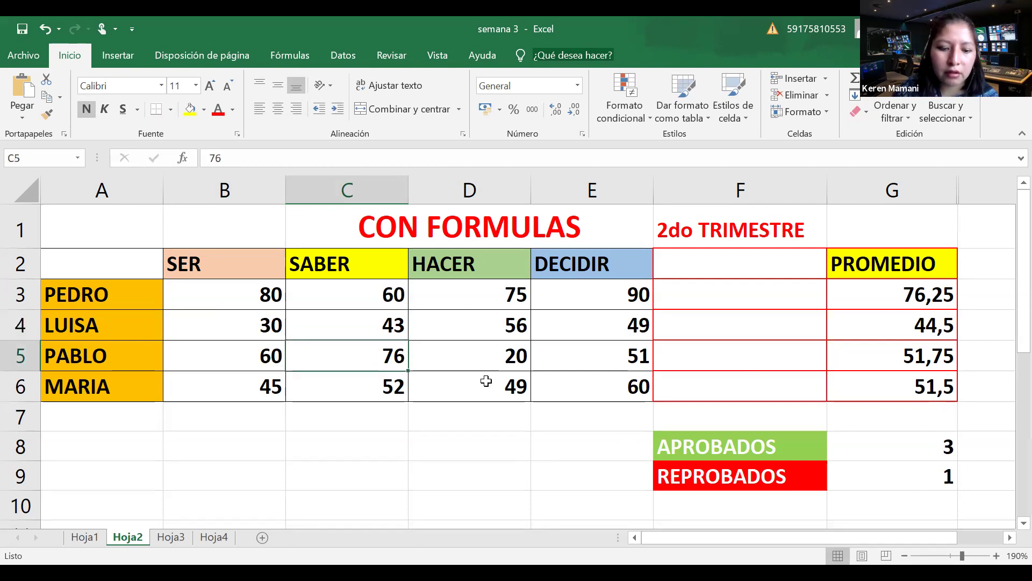
pyautogui.write('30')
pyautogui.press('Tab')
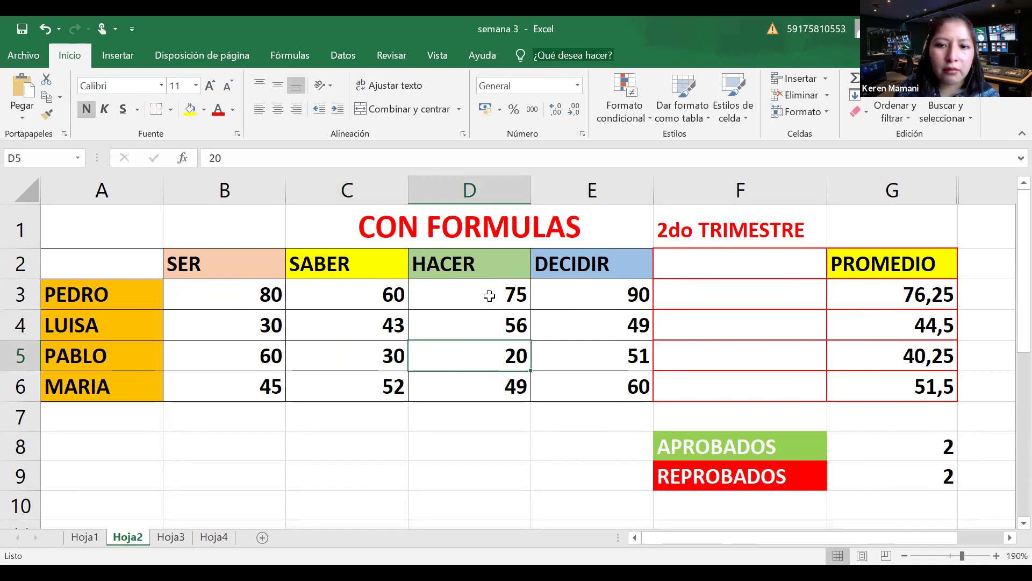
# Step: Change the first student's DECIDIR grade in E3 to 20 and the SER grade in B3 to 30
pyautogui.click(585, 297)
pyautogui.write('20')
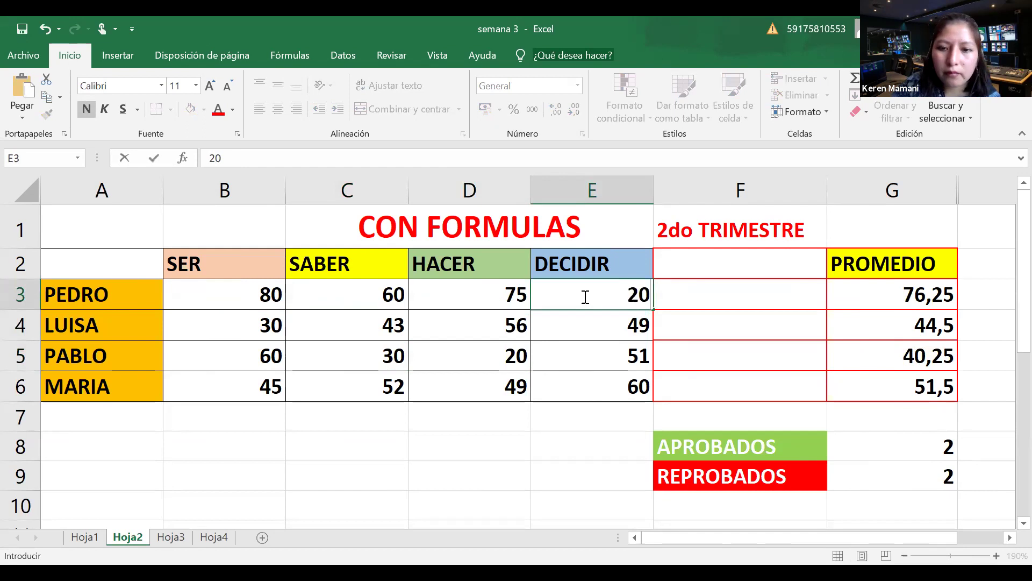
pyautogui.press('Tab')
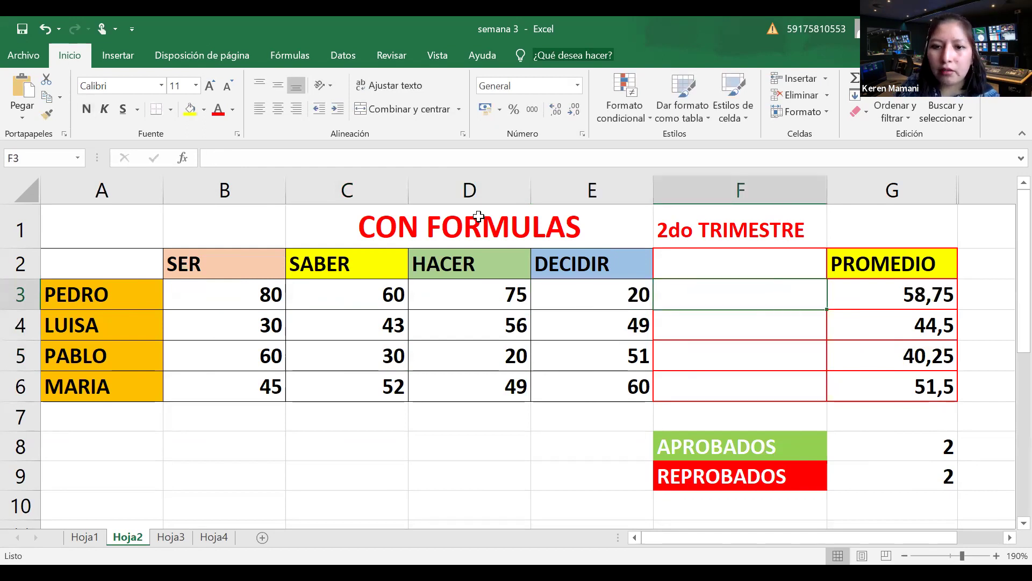
pyautogui.click(257, 291)
pyautogui.write('30')
pyautogui.press('Tab')
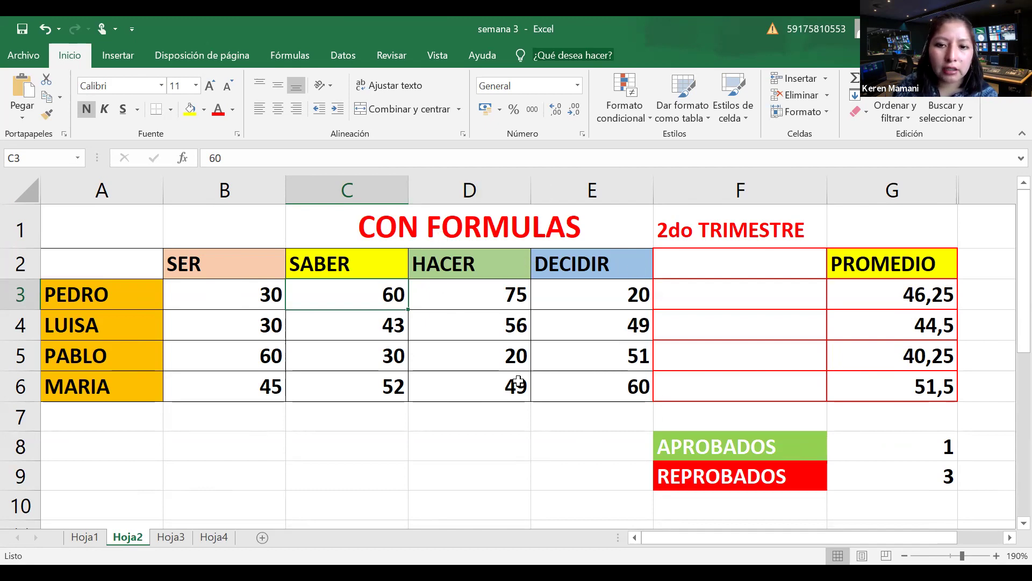
pyautogui.scroll(-4, 592, 430)
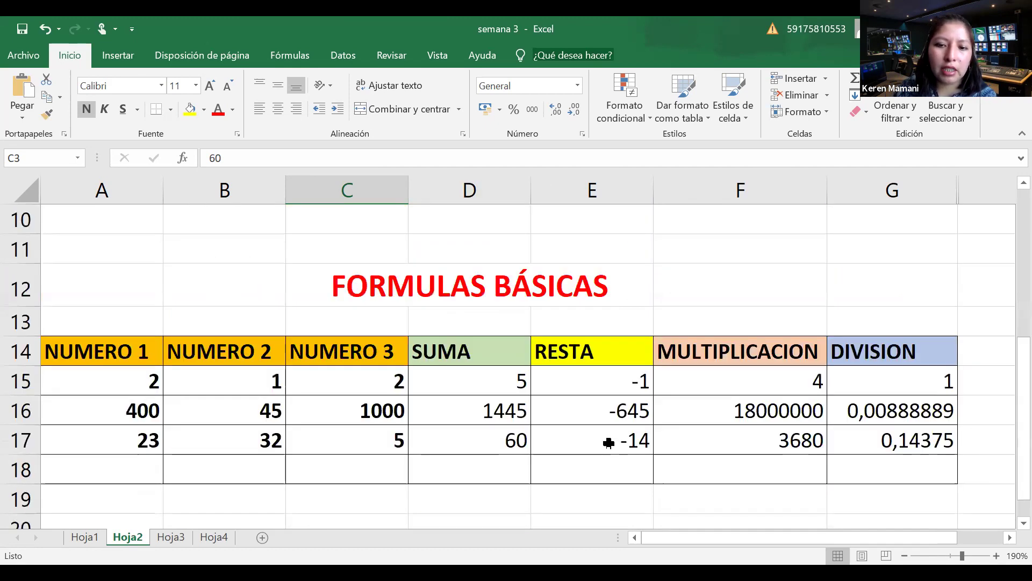
pyautogui.scroll(1, 606, 441)
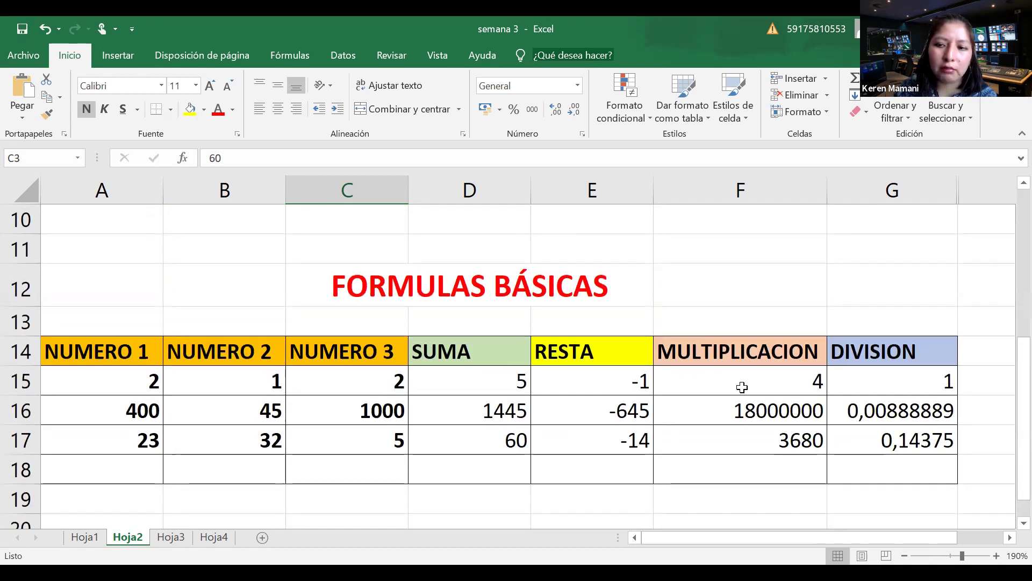
pyautogui.scroll(3, 740, 387)
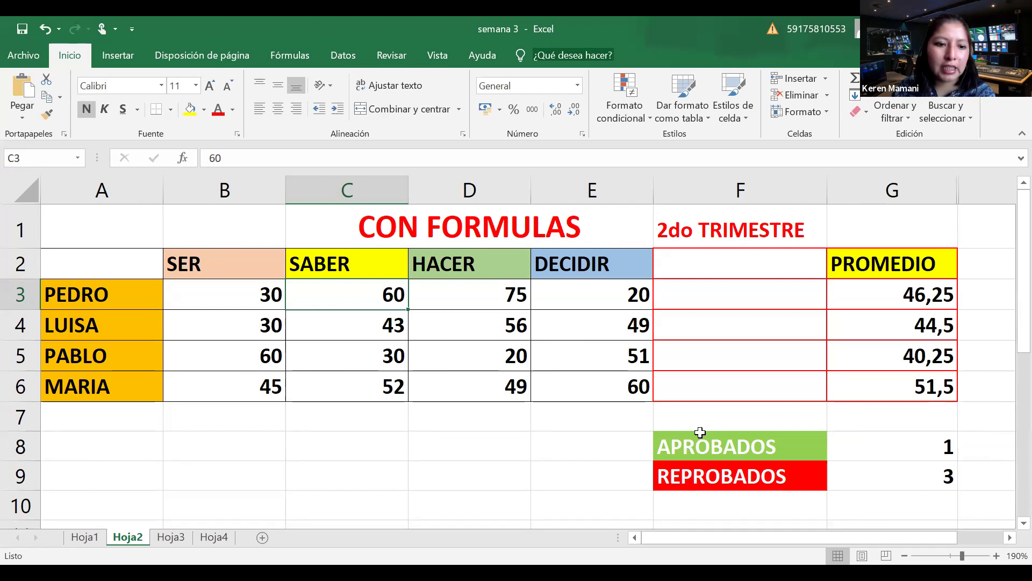
pyautogui.click(176, 537)
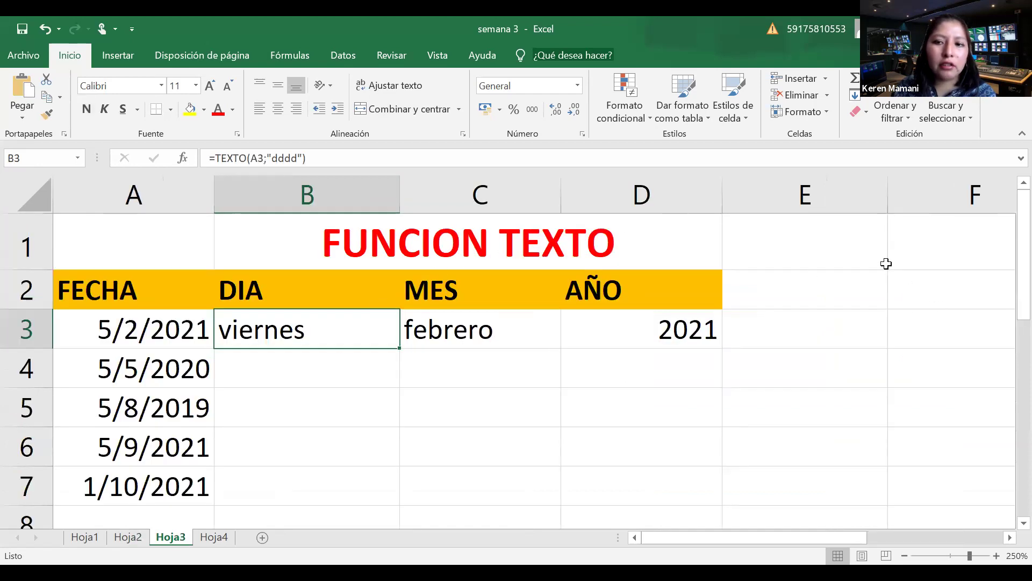
pyautogui.click(870, 255)
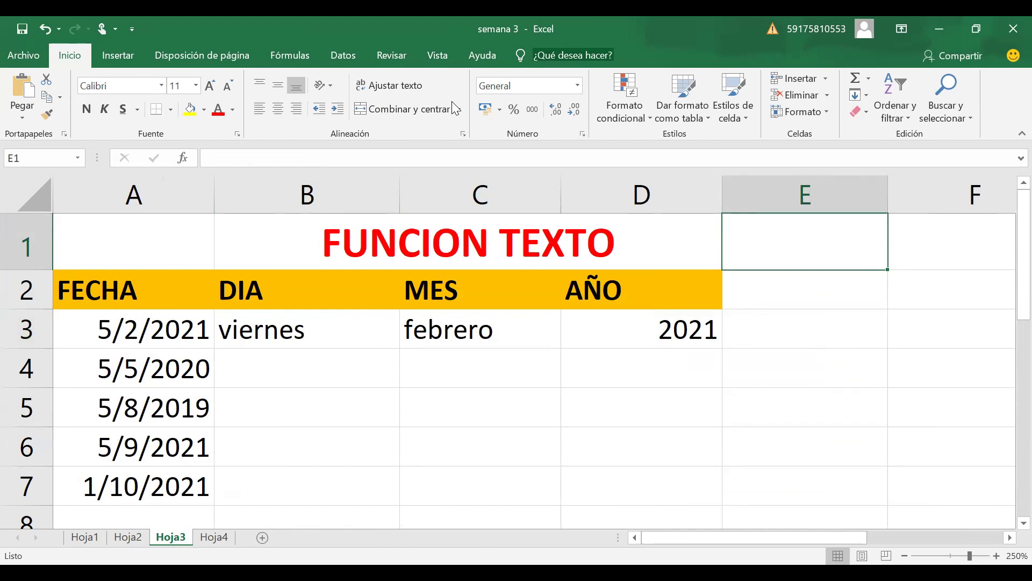
pyautogui.click(129, 538)
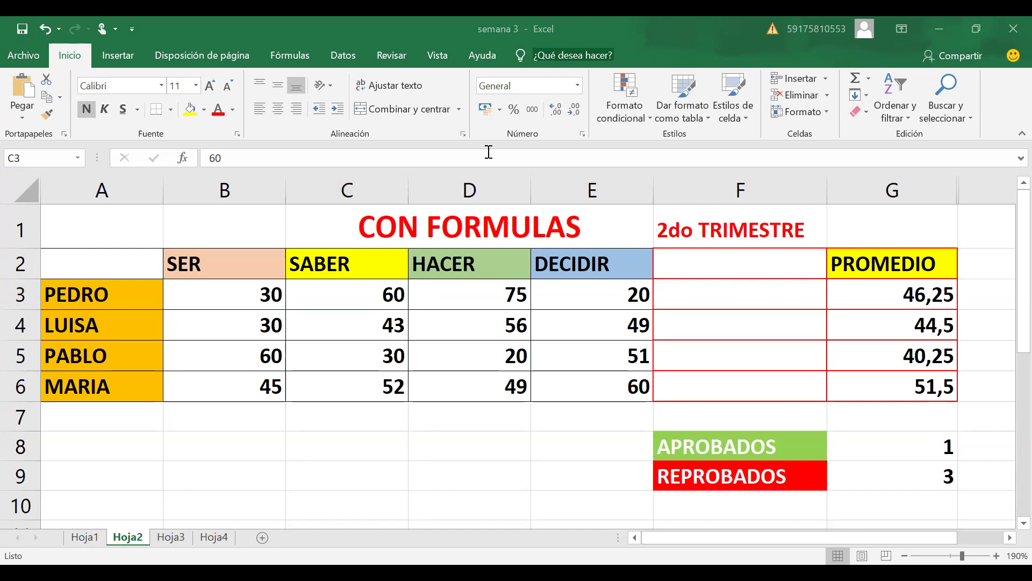
# Step: Reduce the PROMEDIO value in G3 to one decimal place
pyautogui.click(564, 115)
pyautogui.click(564, 115)
pyautogui.click(906, 297)
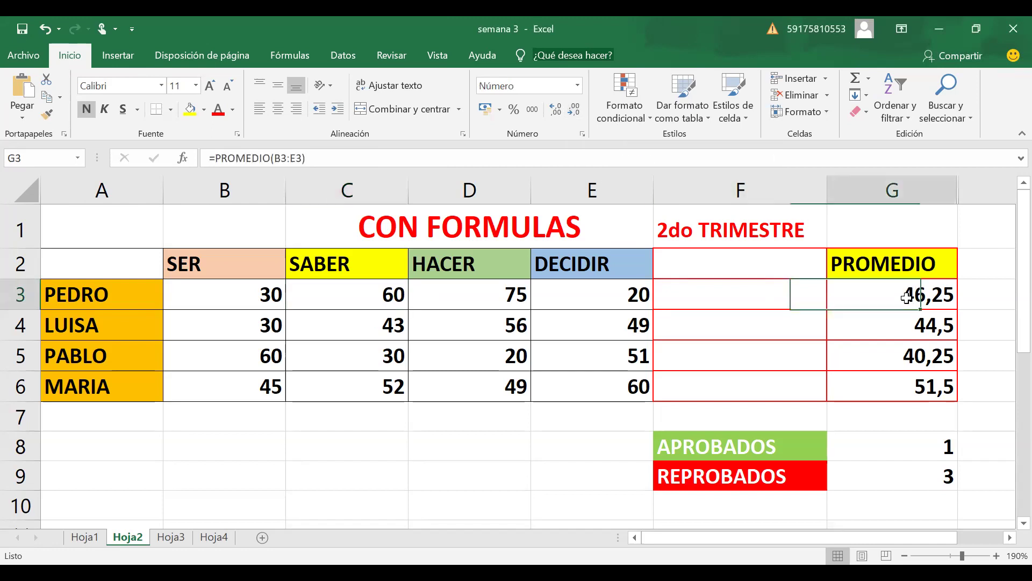
pyautogui.click(579, 112)
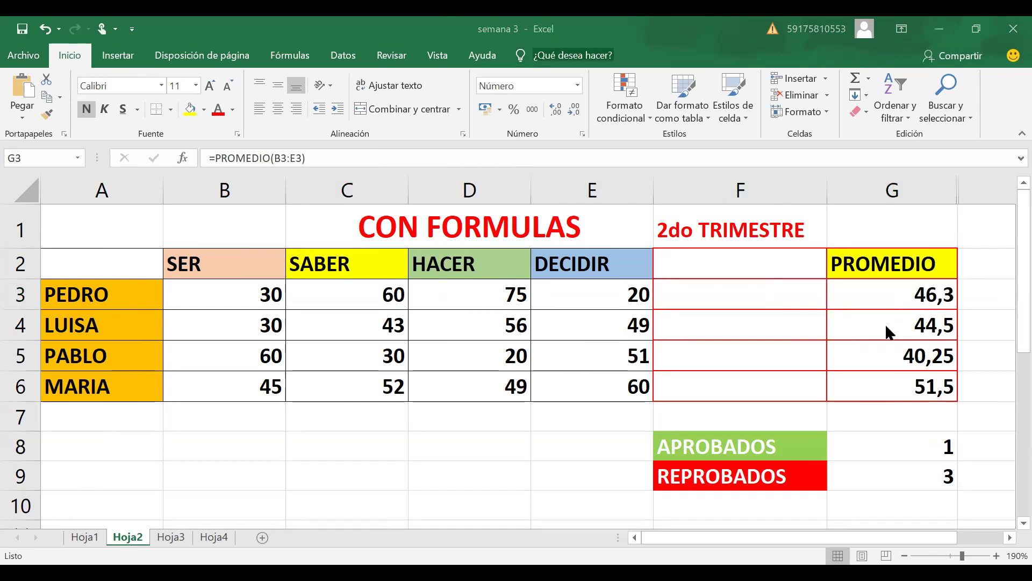
# Step: Display the PROMEDIO values in G5 and G6 without decimals, keeping the formula in G6 as it is
pyautogui.click(882, 357)
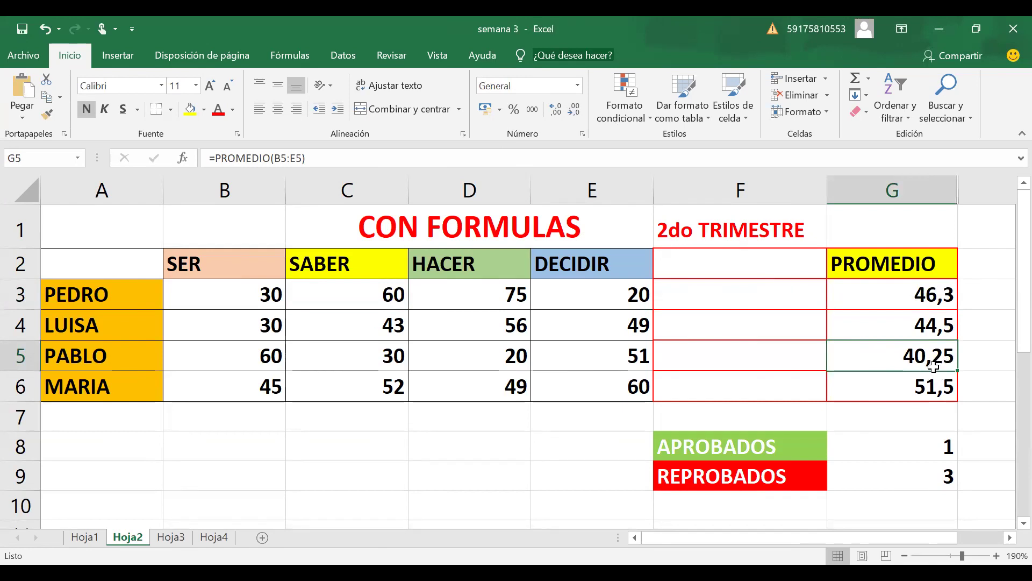
pyautogui.click(576, 110)
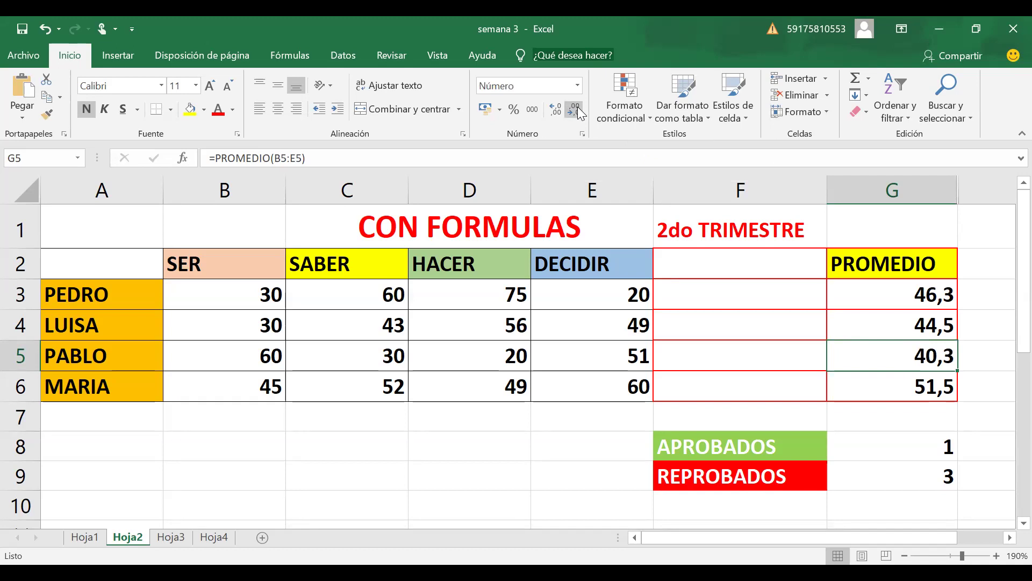
pyautogui.click(575, 110)
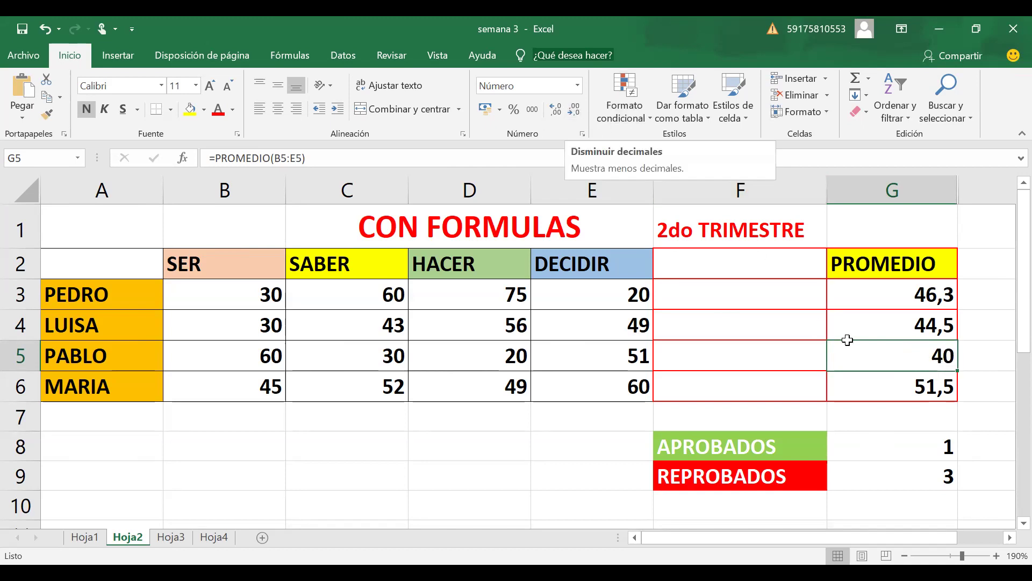
pyautogui.click(933, 396)
pyautogui.click(574, 109)
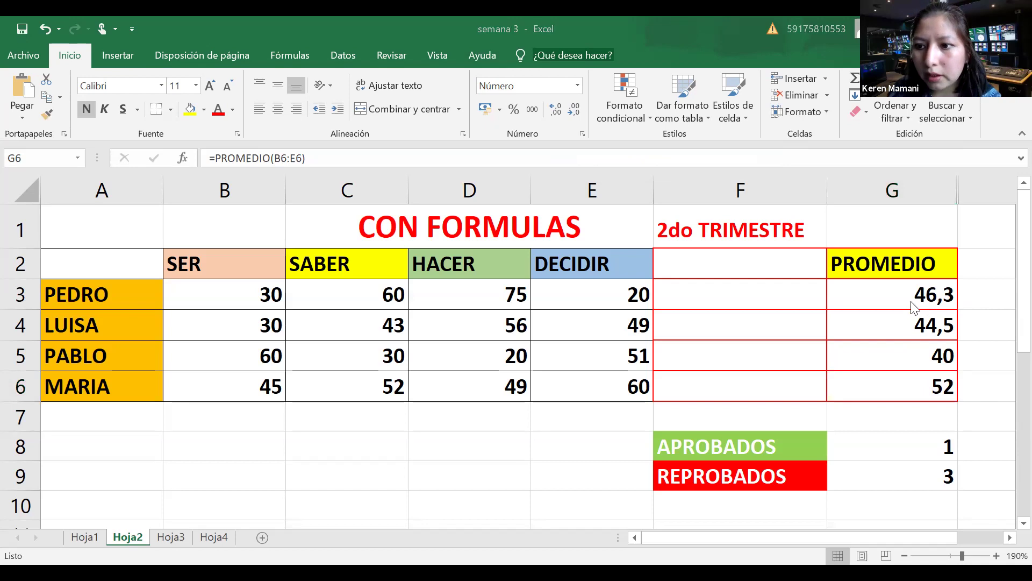
pyautogui.press('F2')
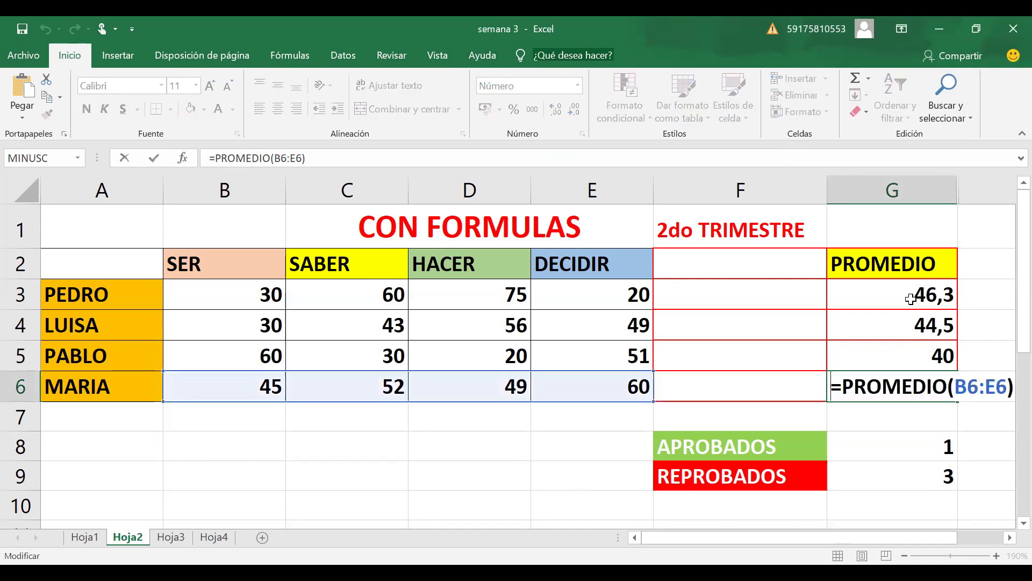
pyautogui.press('Return')
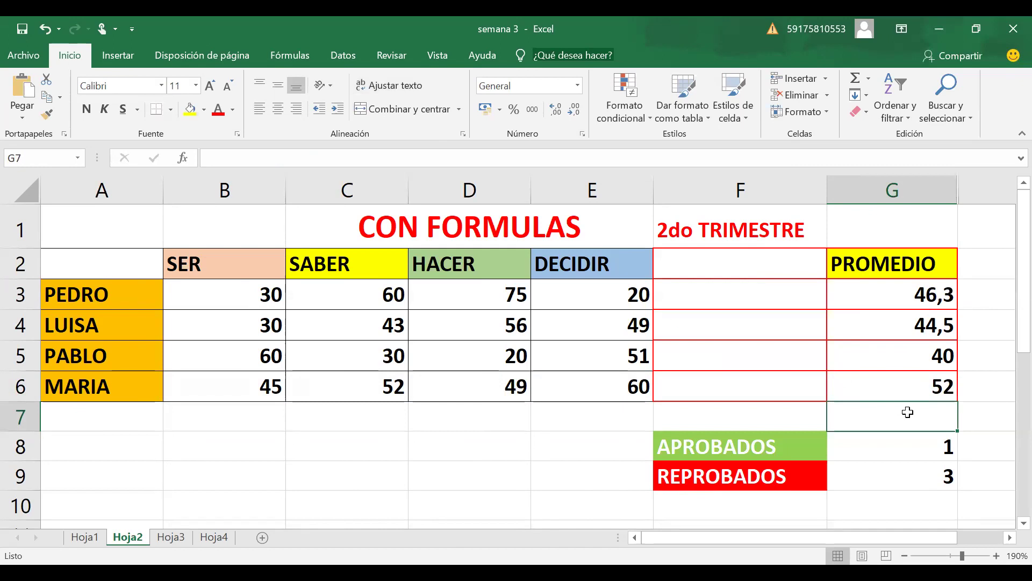
# Step: Remove the remaining decimal from the average in G3 and fill its formula and format down to G6
pyautogui.click(909, 295)
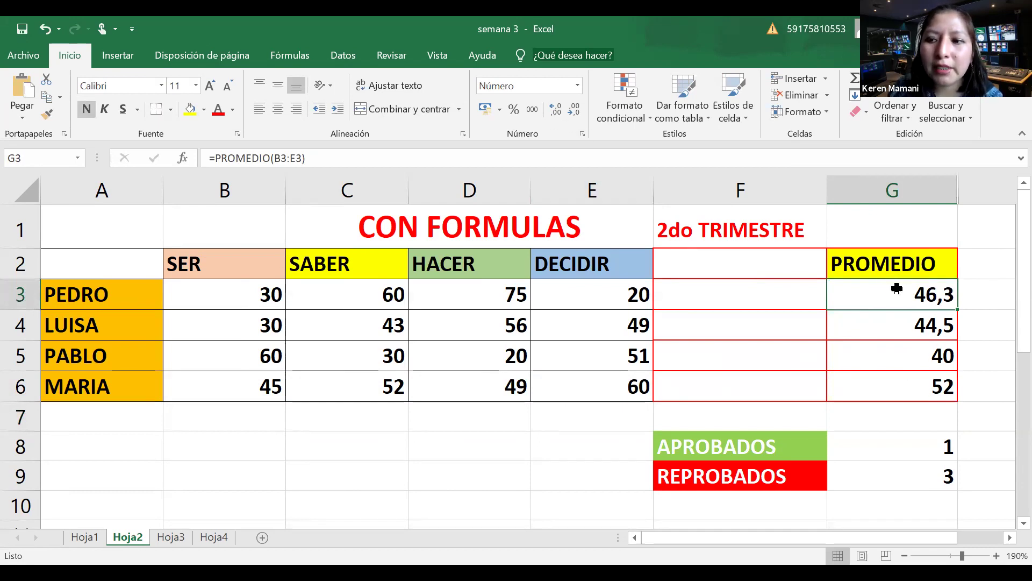
pyautogui.click(575, 110)
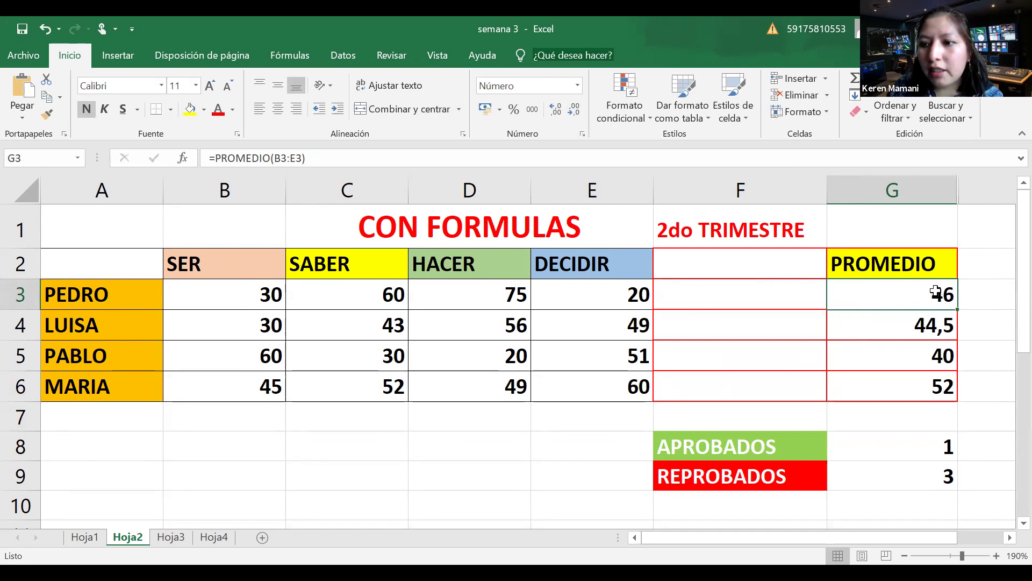
pyautogui.moveTo(959, 310); pyautogui.dragTo(956, 393)
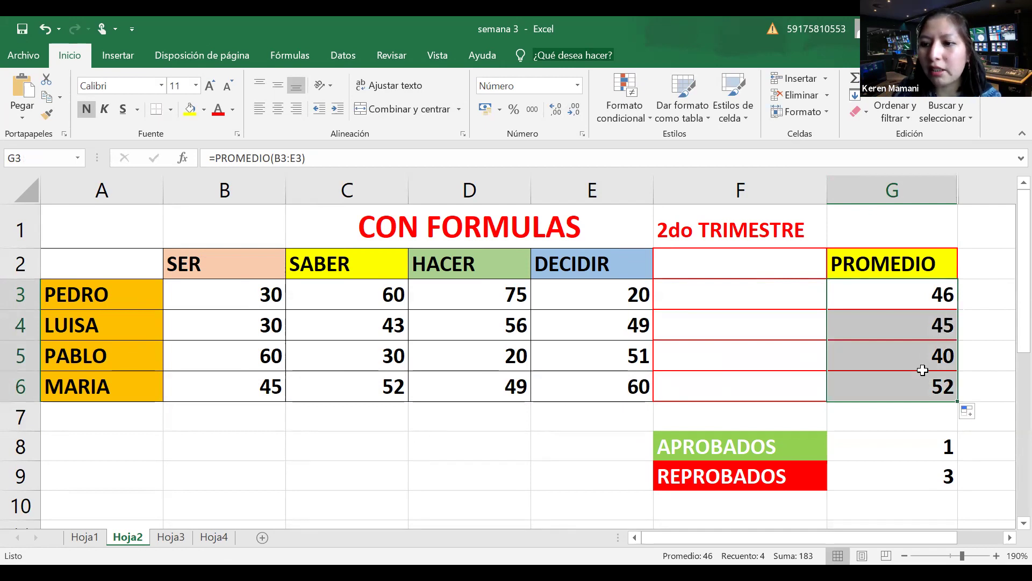
pyautogui.click(981, 339)
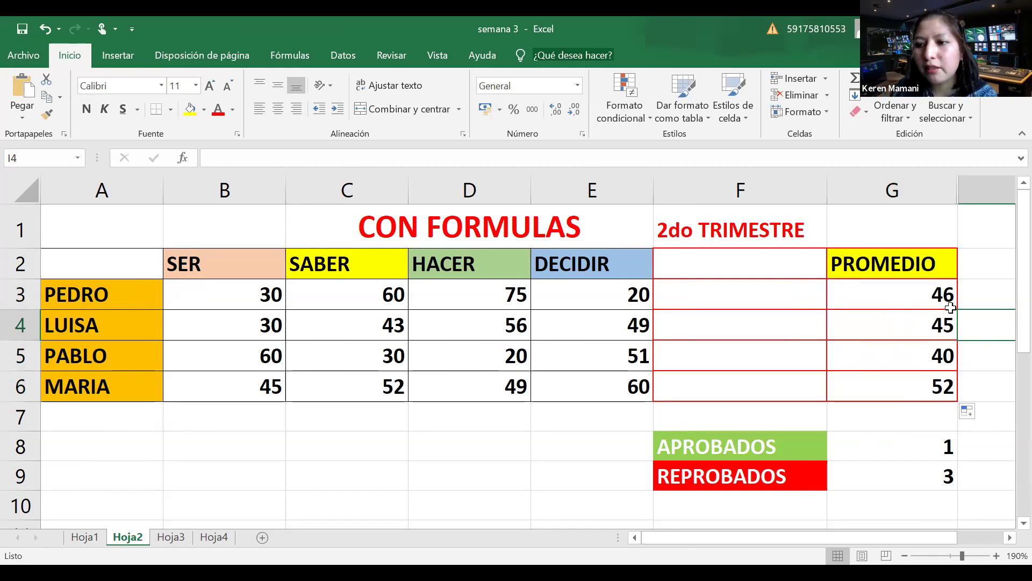
pyautogui.click(923, 299)
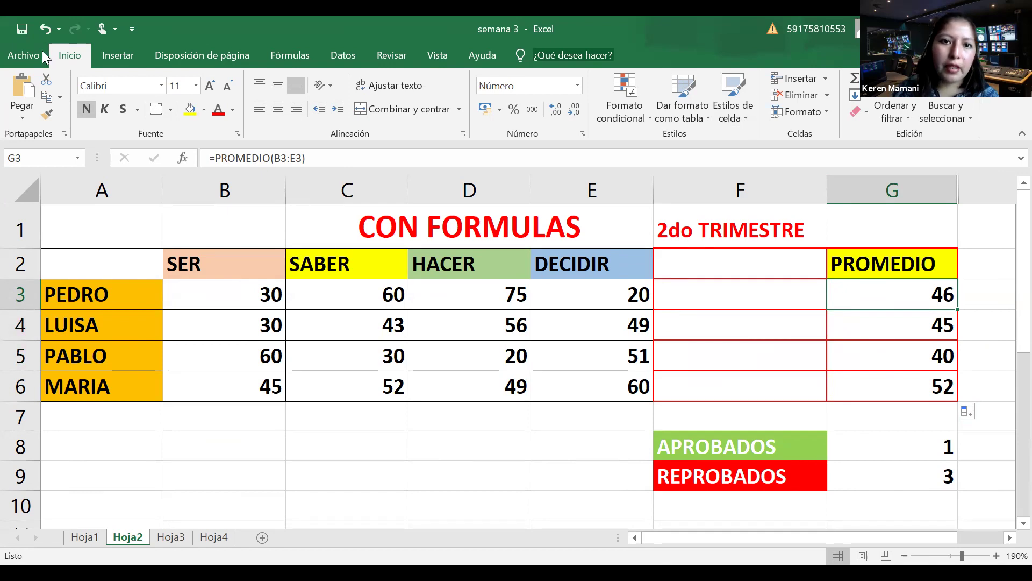
# Step: On sheet Hoja3, change the last date of the FUNCION TEXTO table, in A7, to 2/10/2021
pyautogui.click(171, 537)
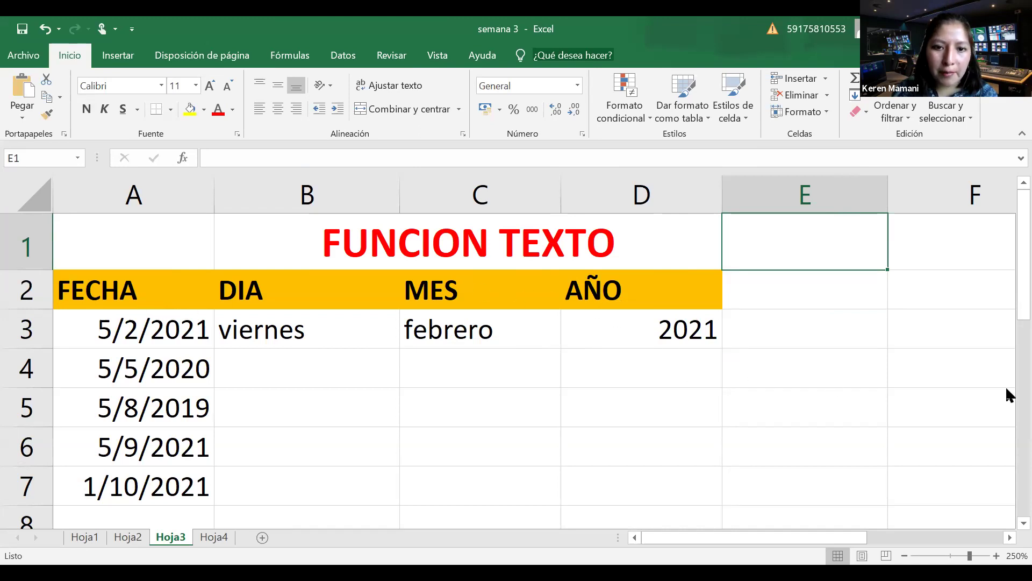
pyautogui.click(192, 335)
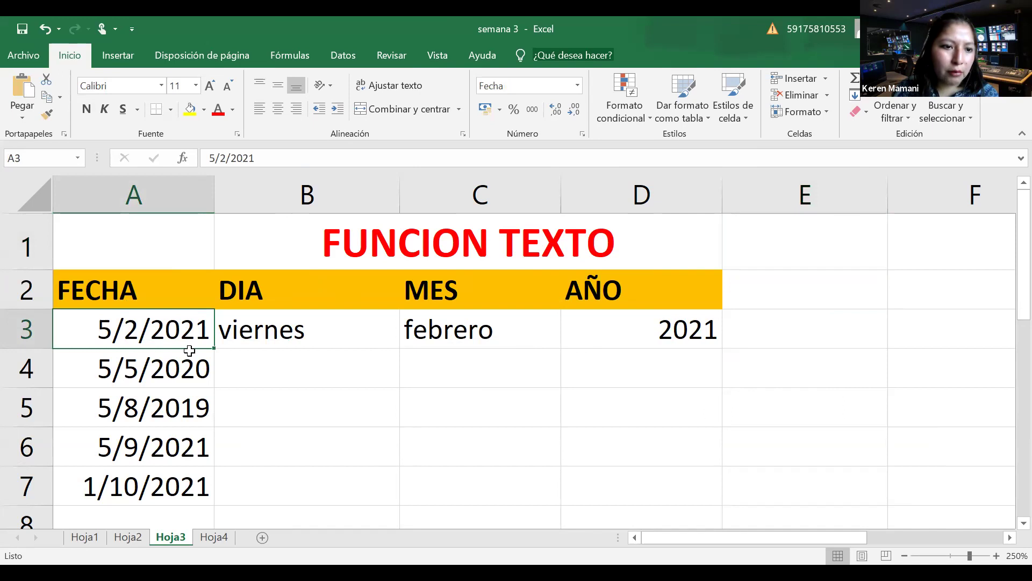
pyautogui.click(192, 373)
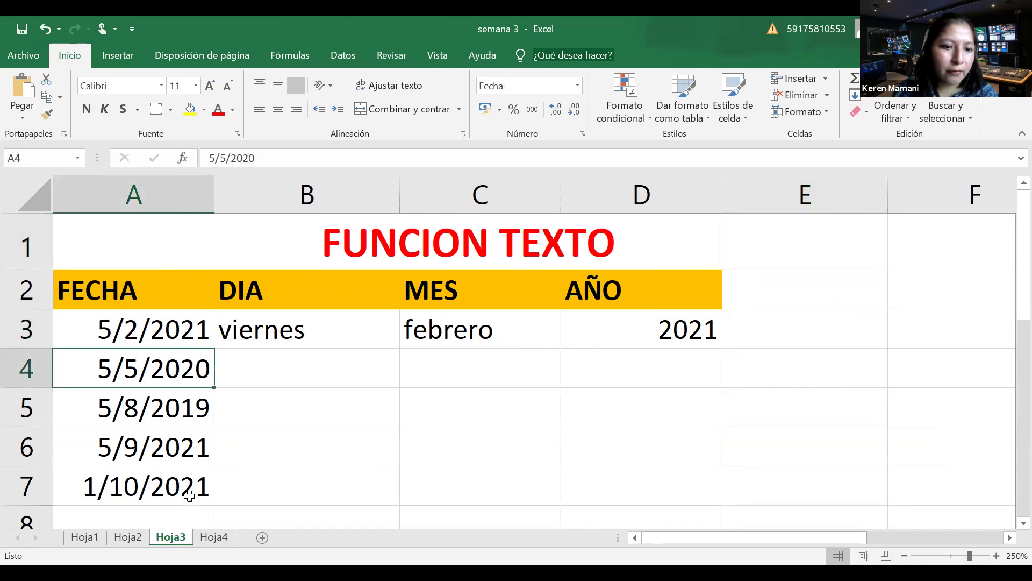
pyautogui.doubleClick(99, 482)
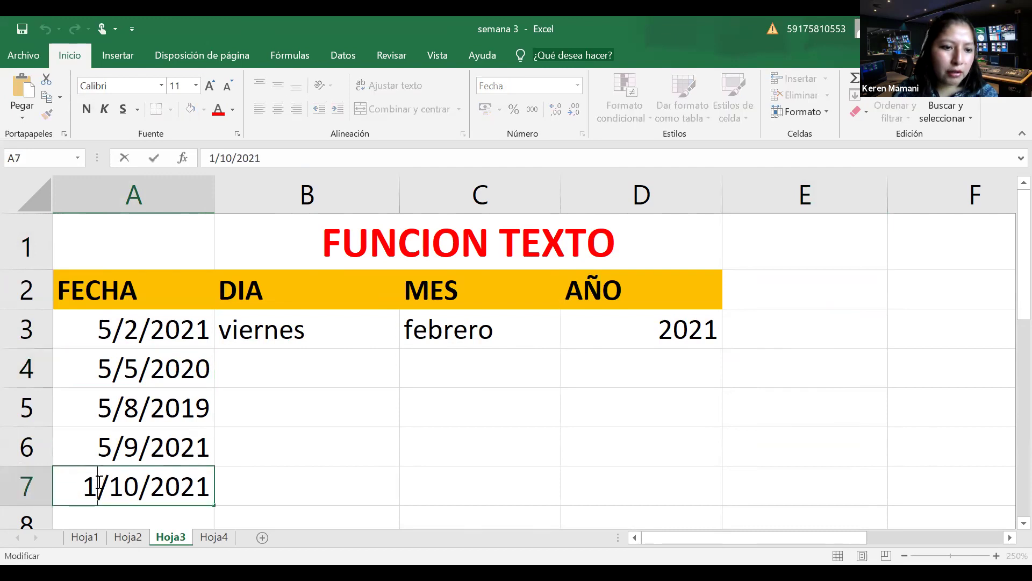
pyautogui.press('BackSpace')
pyautogui.write('2')
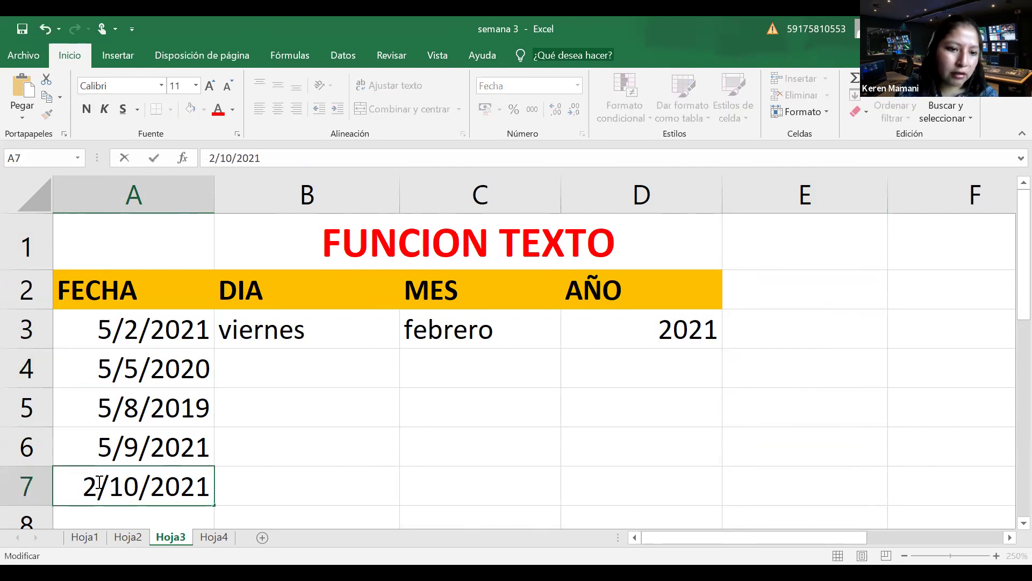
pyautogui.click(261, 492)
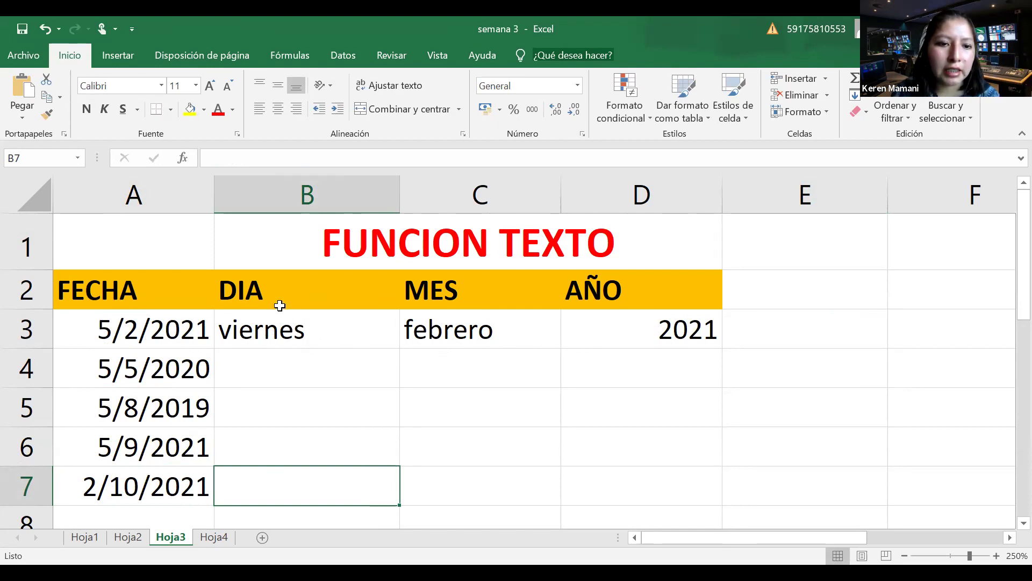
# Step: Review the existing DIA, MES and AÑO formulas in B3, C3 and D3
pyautogui.click(322, 339)
pyautogui.click(506, 331)
pyautogui.click(618, 337)
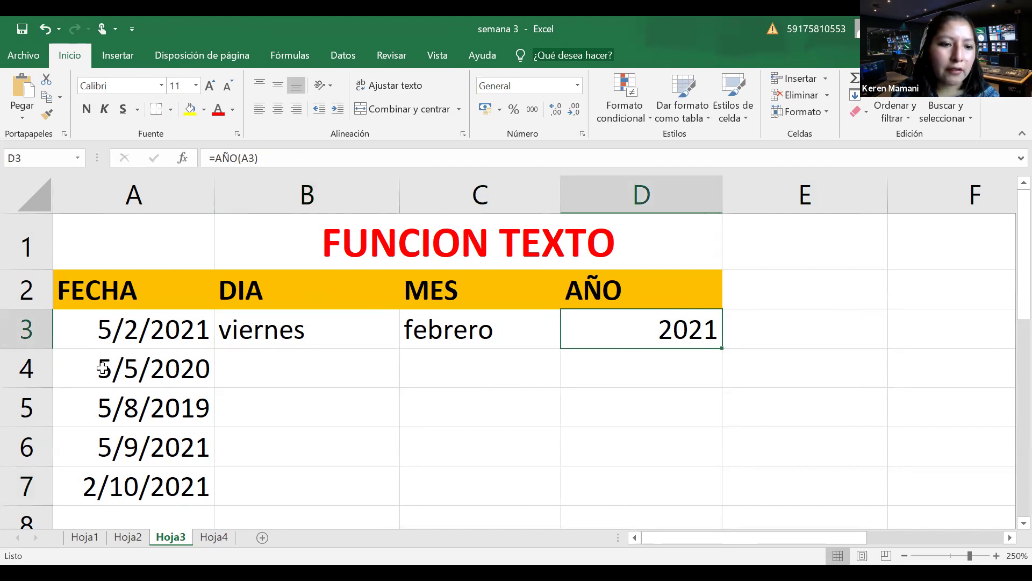
# Step: For cell B4, look up the TEXTO function and its arguments among the text functions
pyautogui.click(307, 375)
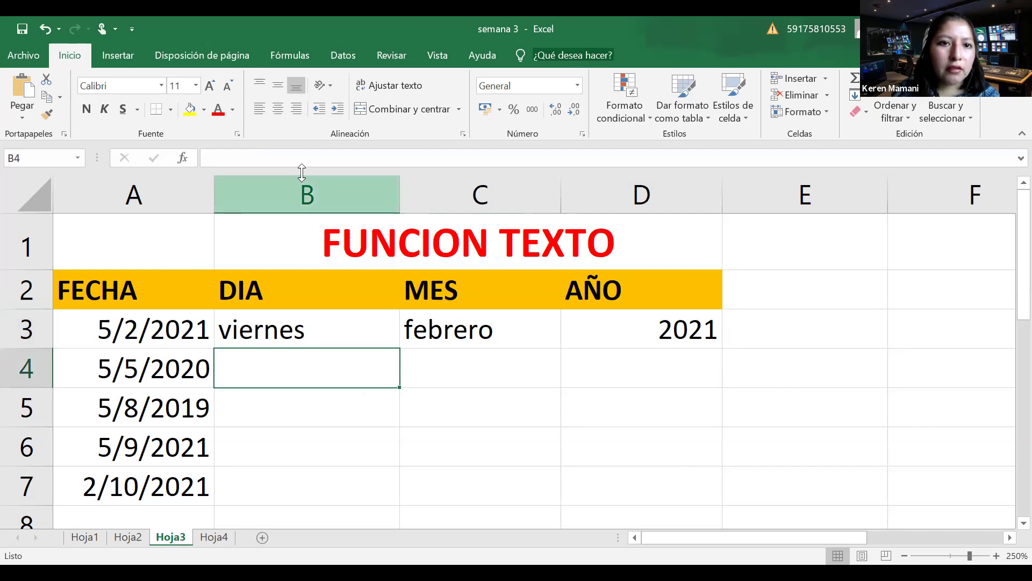
pyautogui.click(276, 56)
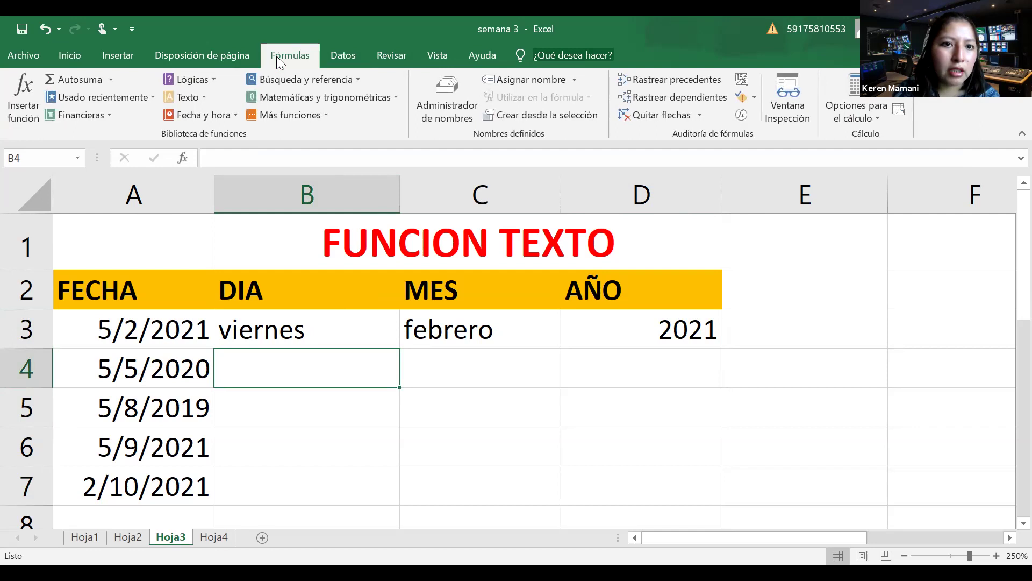
pyautogui.click(204, 101)
pyautogui.scroll(-2, 210, 371)
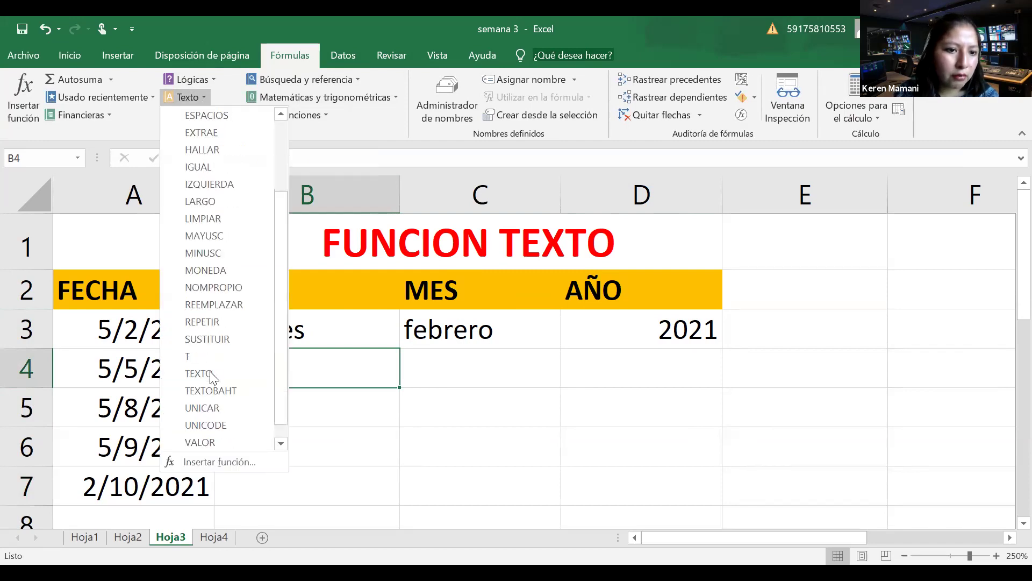
pyautogui.scroll(-1, 272, 383)
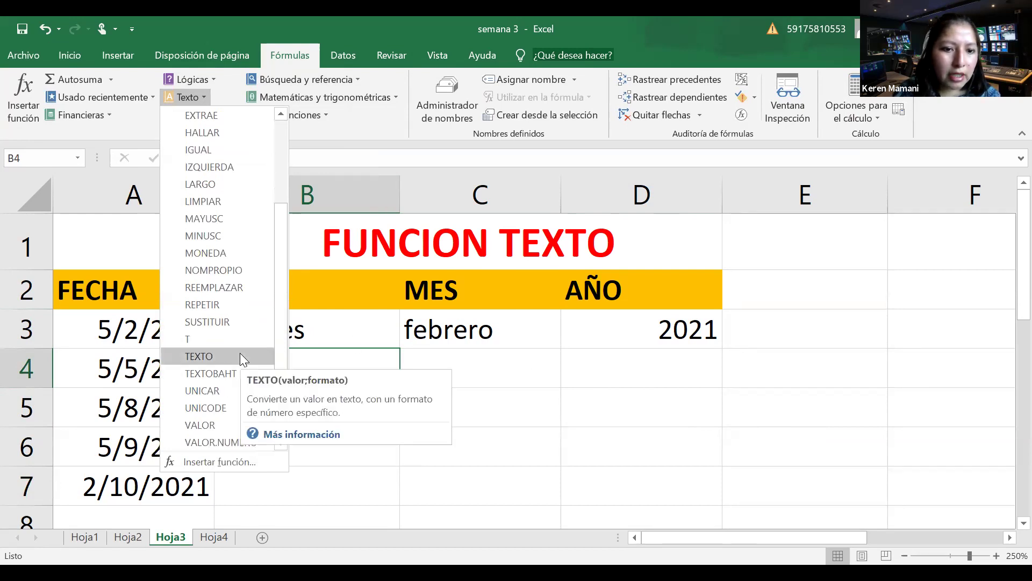
pyautogui.press('Escape')
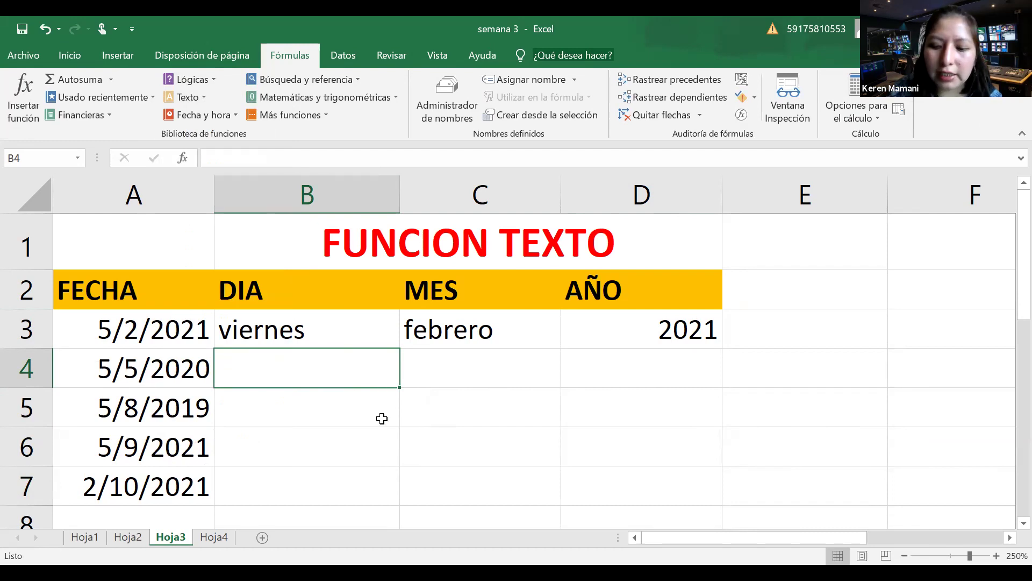
# Step: Enter =TEXTO(A4;"dddd") in B4 to get the weekday name of the date in A4, and check the formula
pyautogui.write('=')
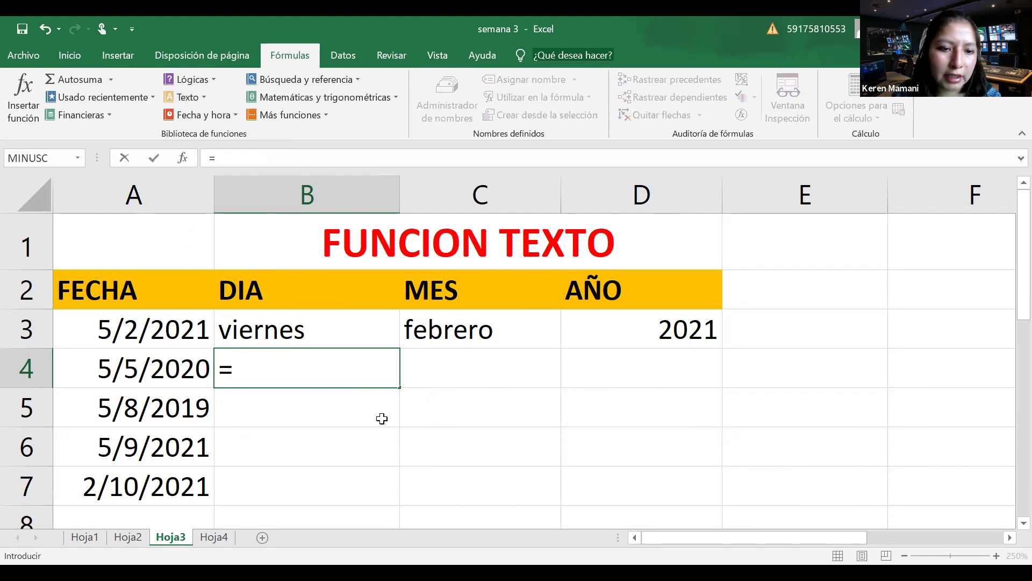
pyautogui.write('T')
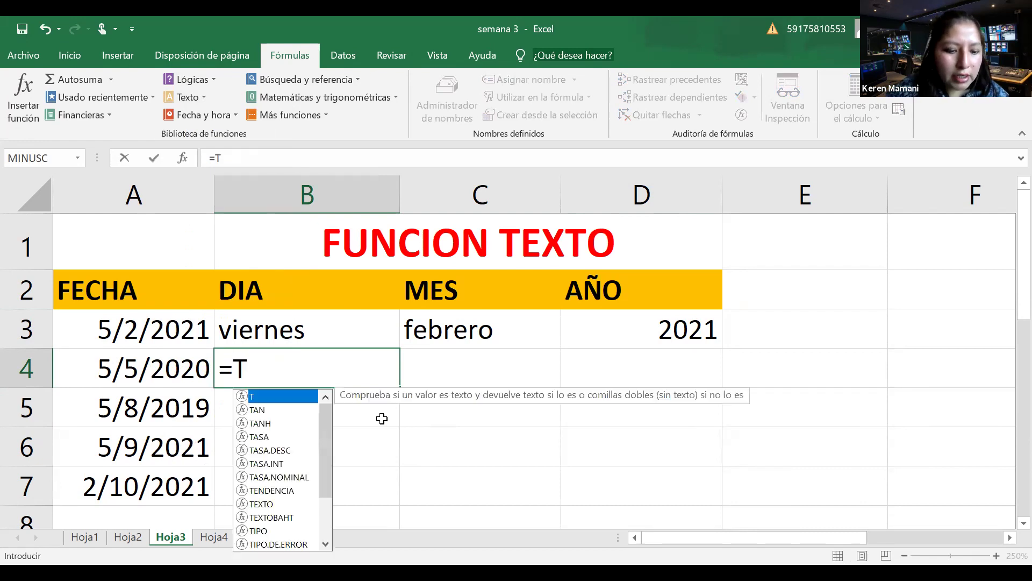
pyautogui.press('BackSpace')
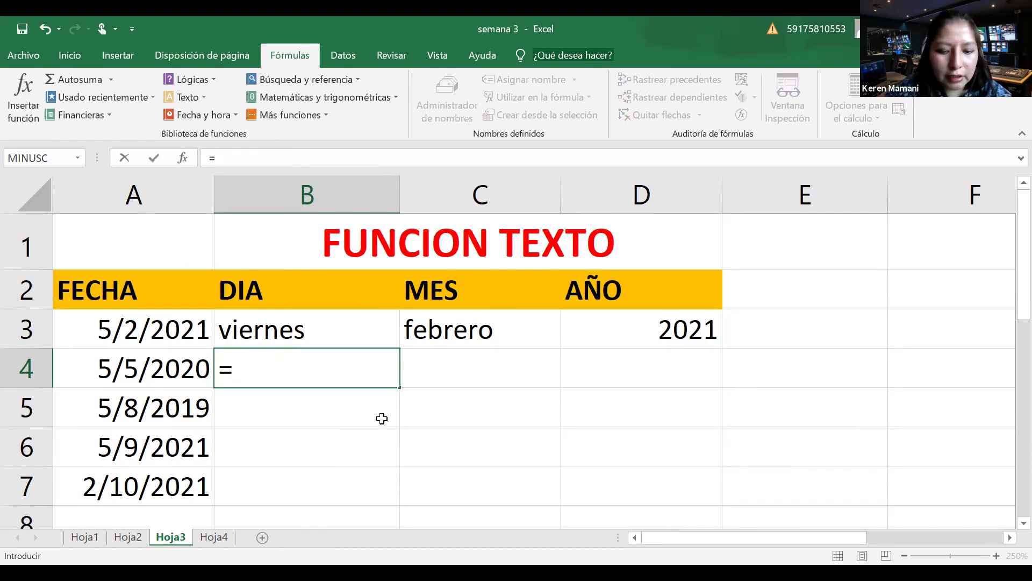
pyautogui.write('texto')
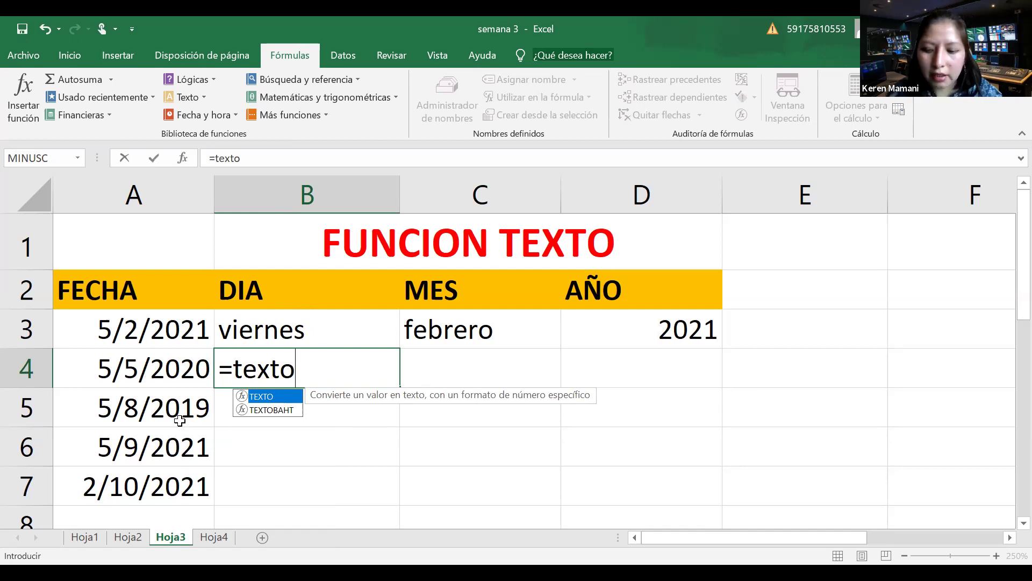
pyautogui.write('(')
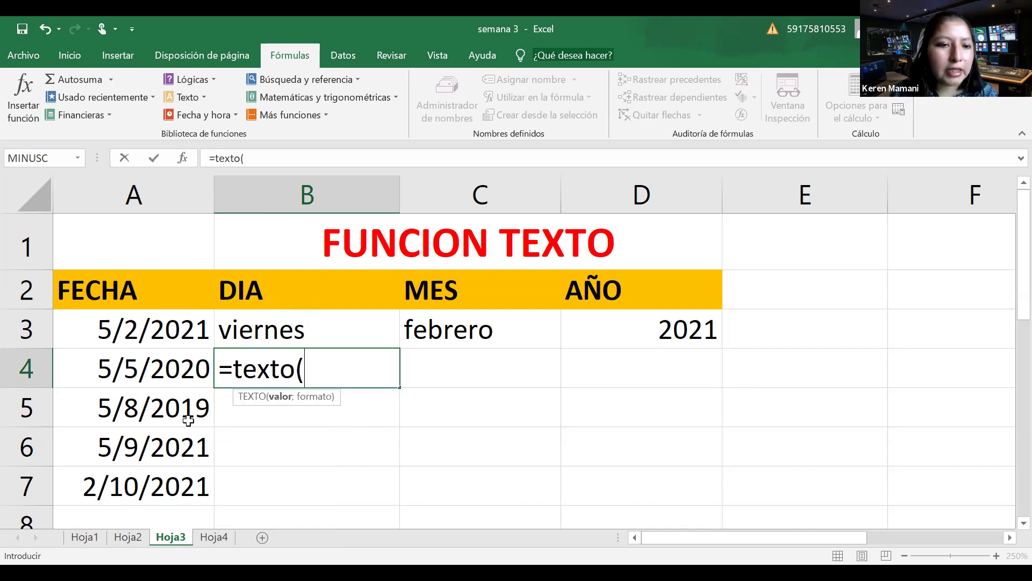
pyautogui.click(173, 369)
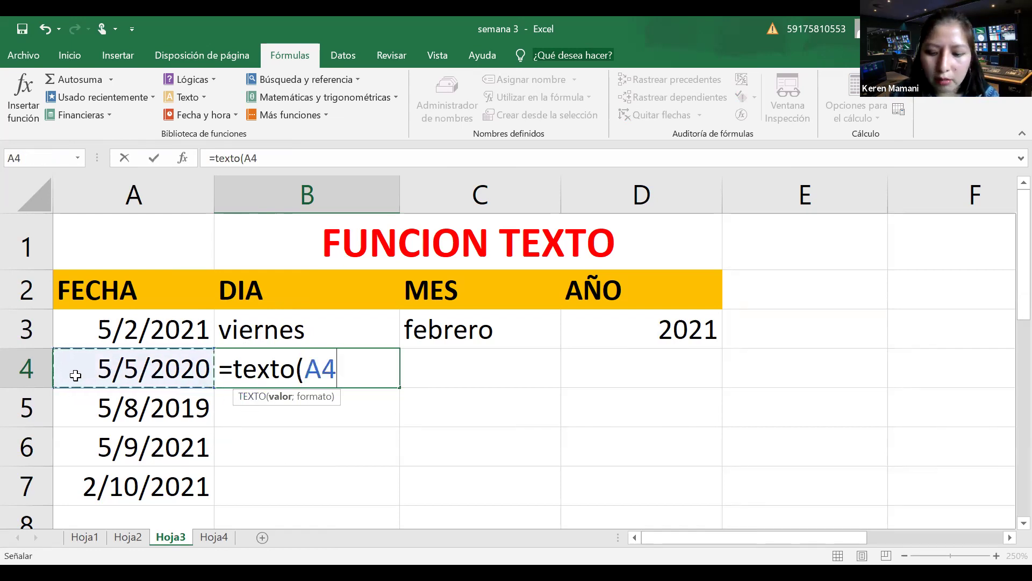
pyautogui.write(';')
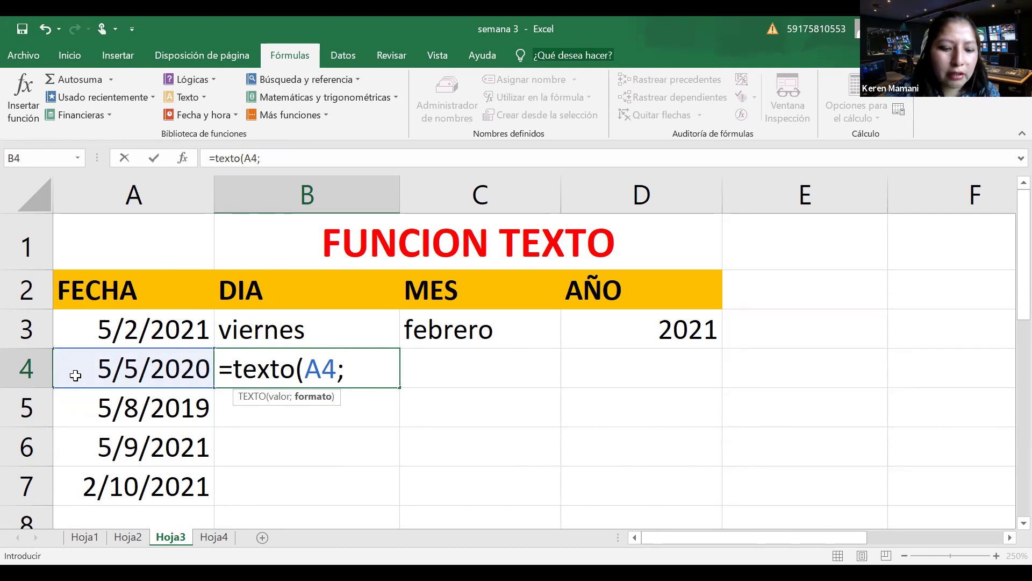
pyautogui.write('"d')
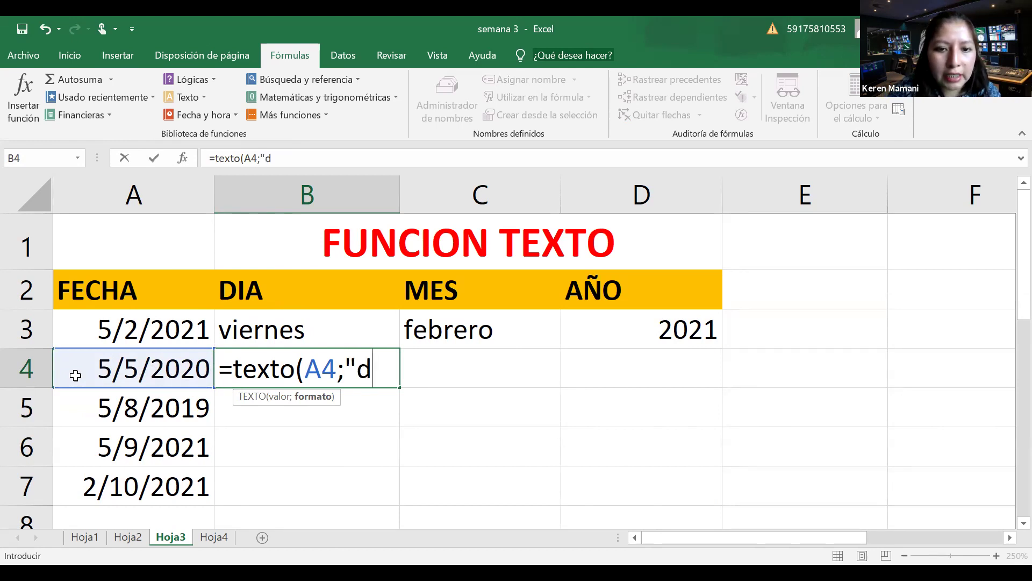
pyautogui.write('ddd')
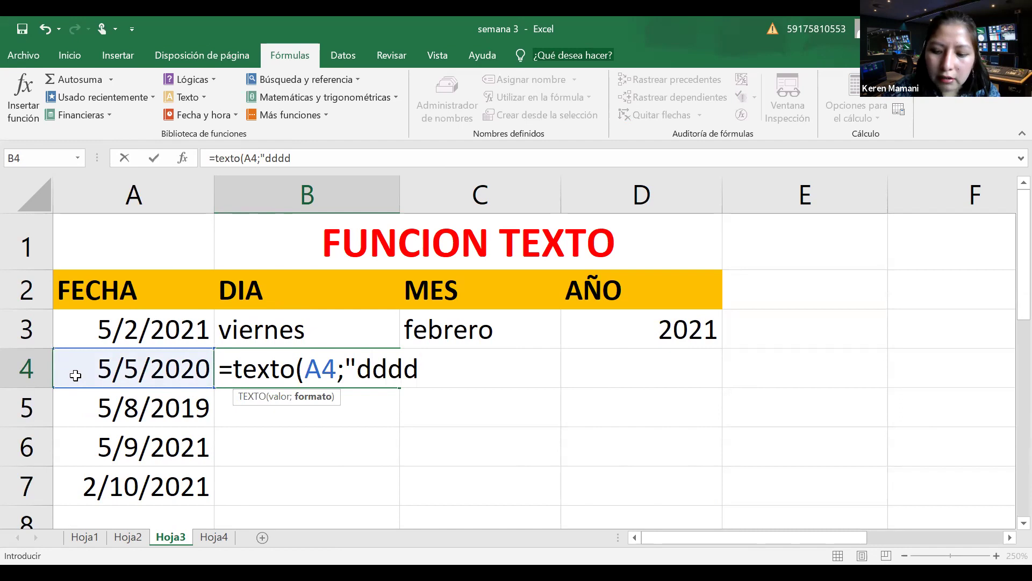
pyautogui.write('")')
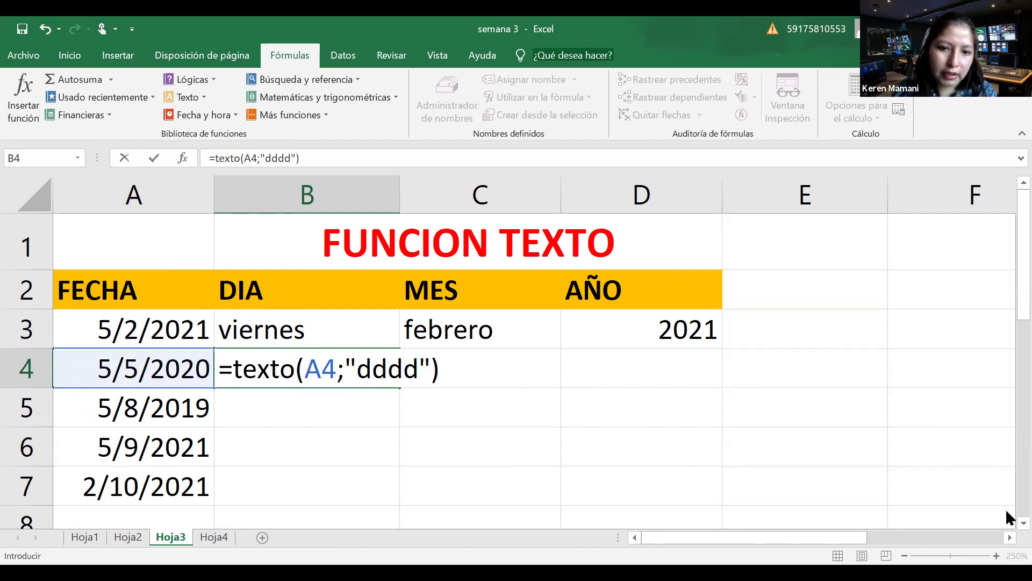
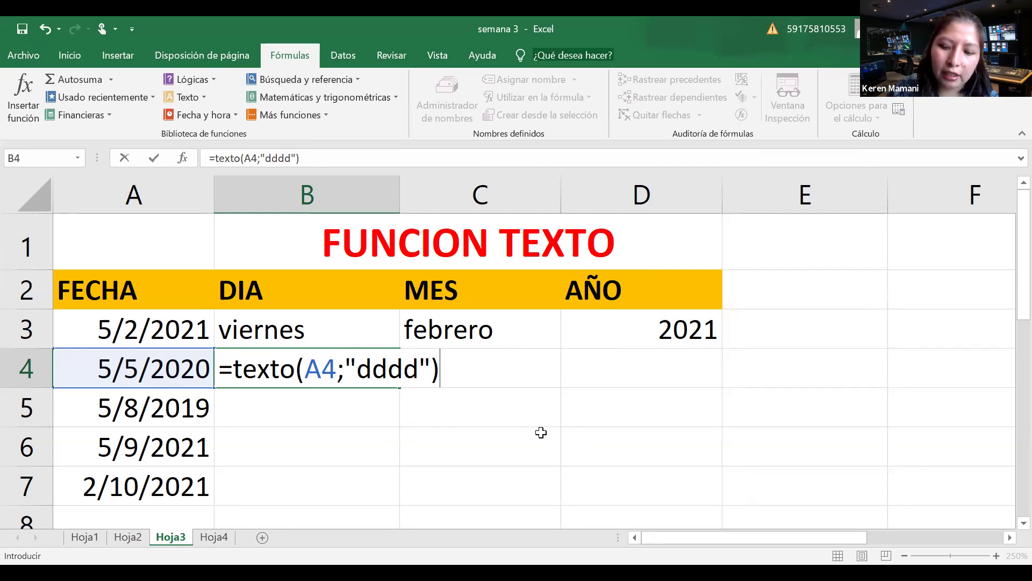
pyautogui.press('Return')
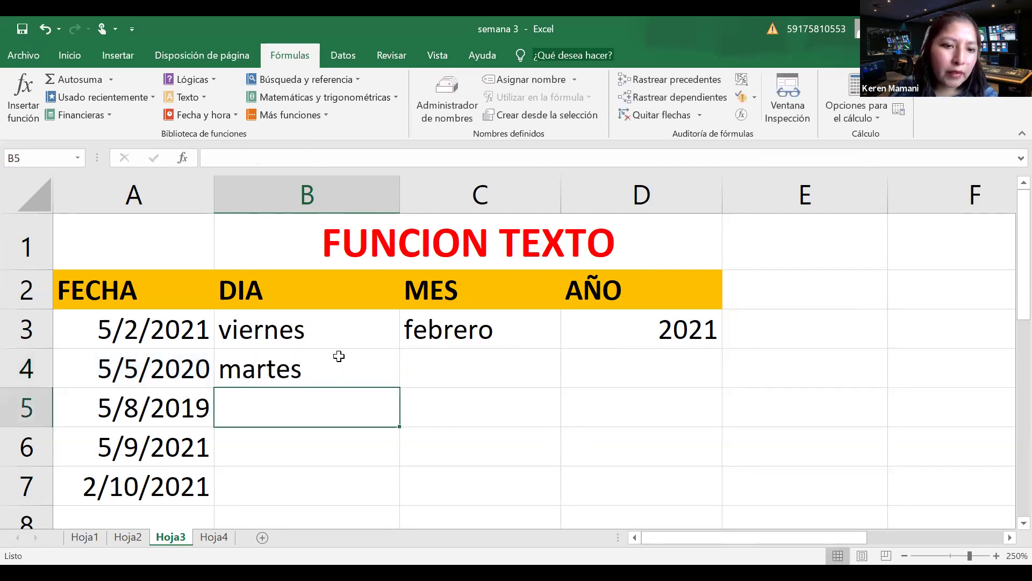
pyautogui.click(357, 373)
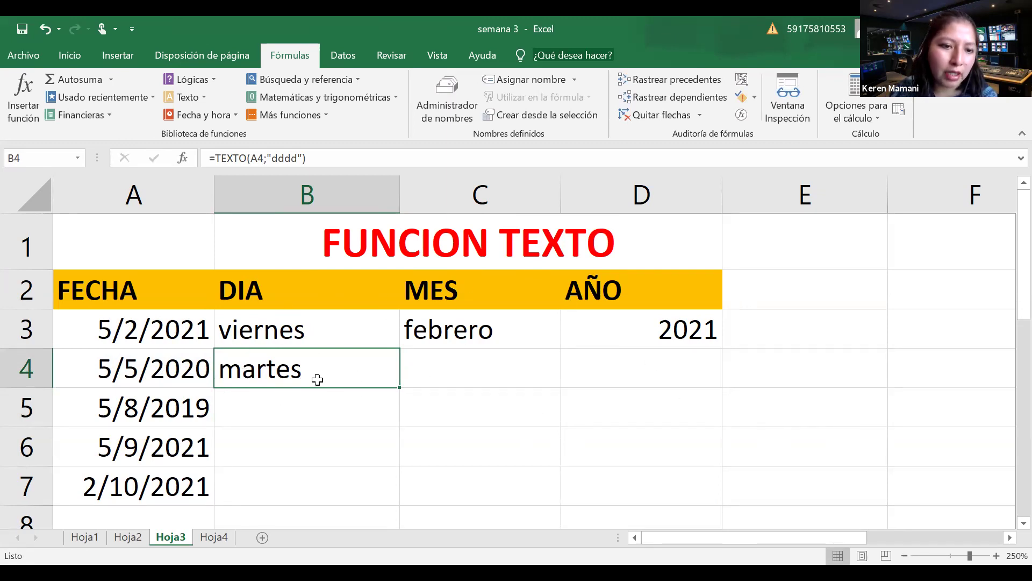
# Step: Enter =TEXTO(A4;"mmmm") in C4 to get the month name of the date in A4, and check the formula
pyautogui.click(471, 381)
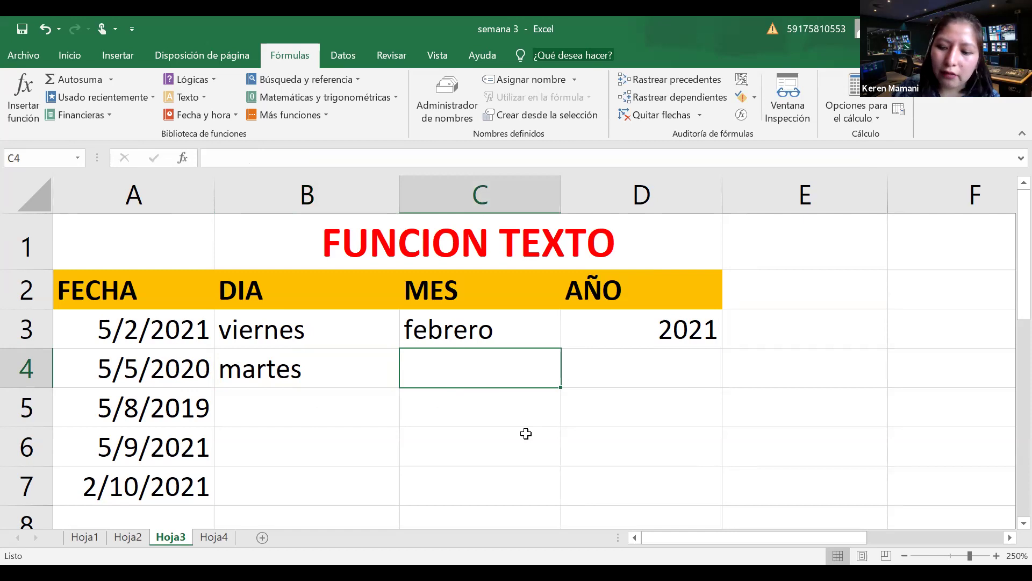
pyautogui.write('=')
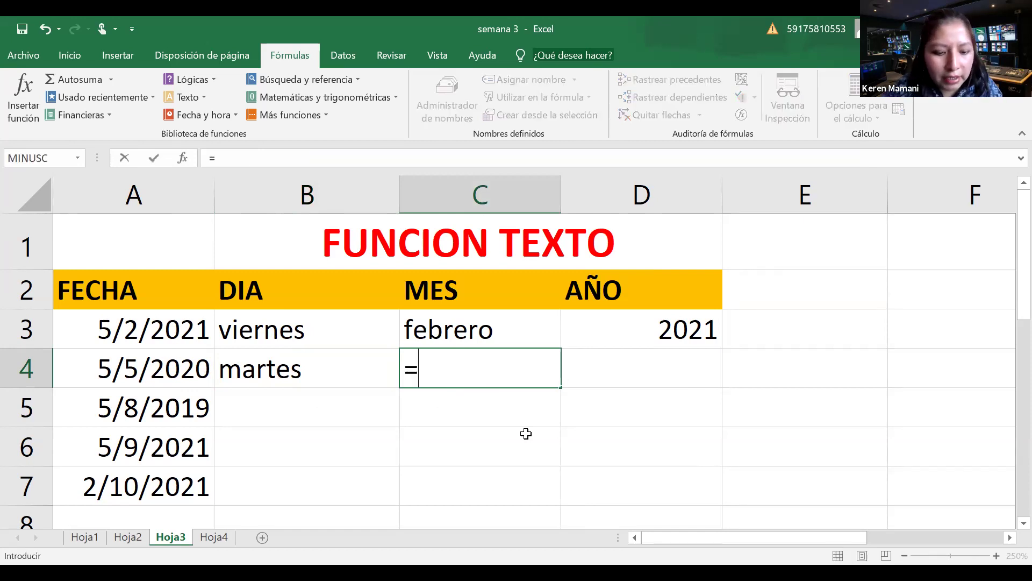
pyautogui.write('texto')
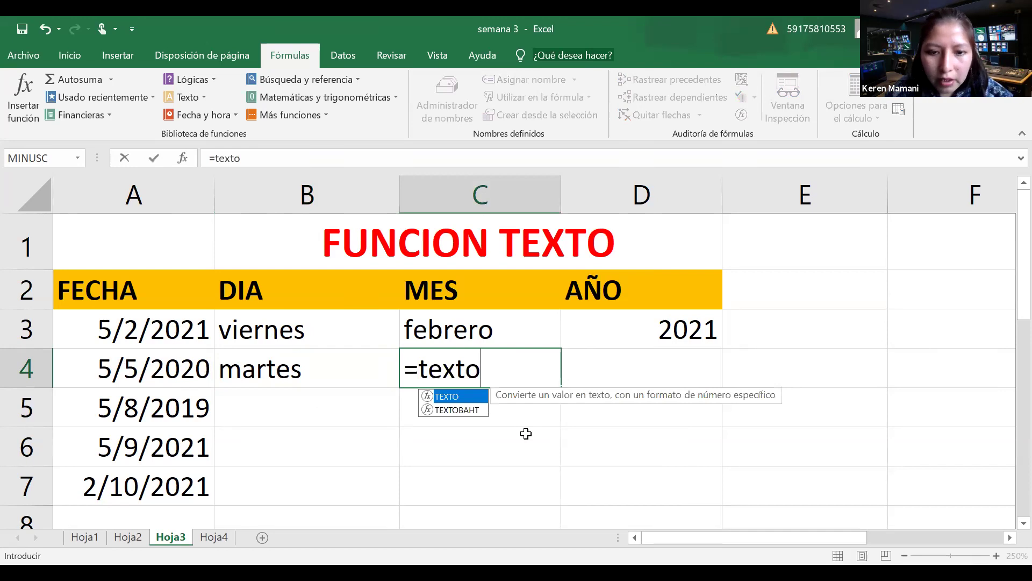
pyautogui.write('(')
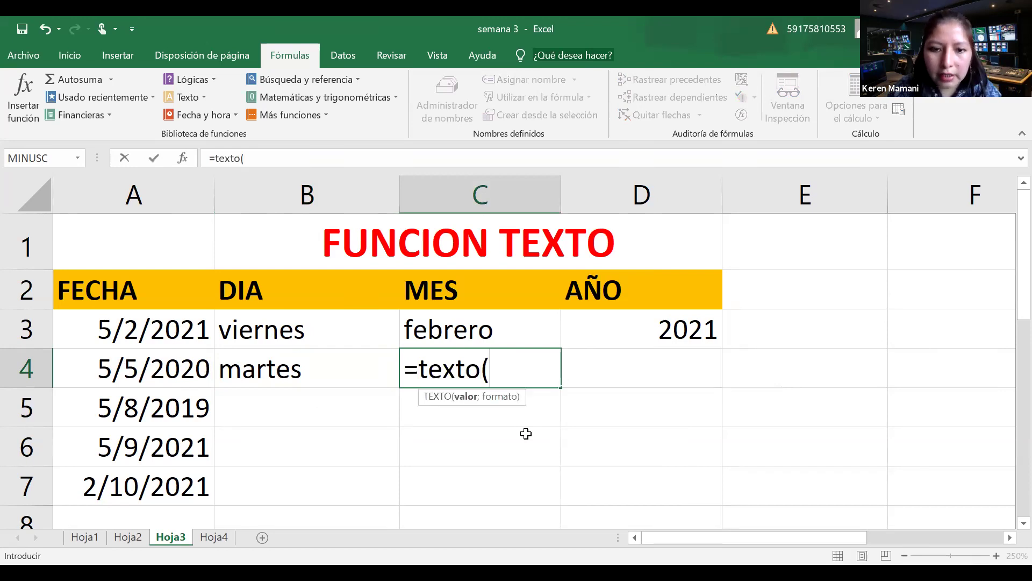
pyautogui.click(94, 376)
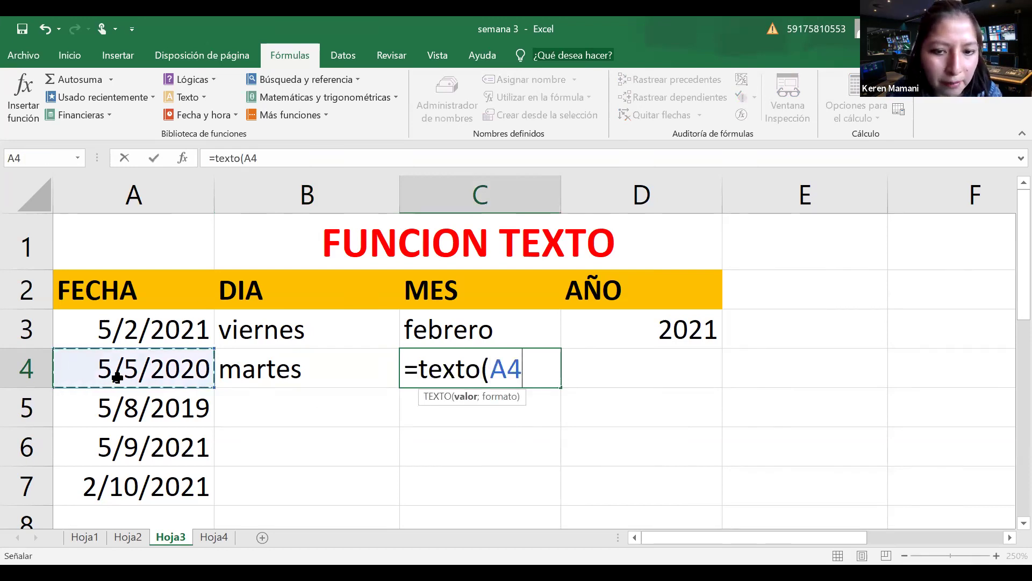
pyautogui.write(';')
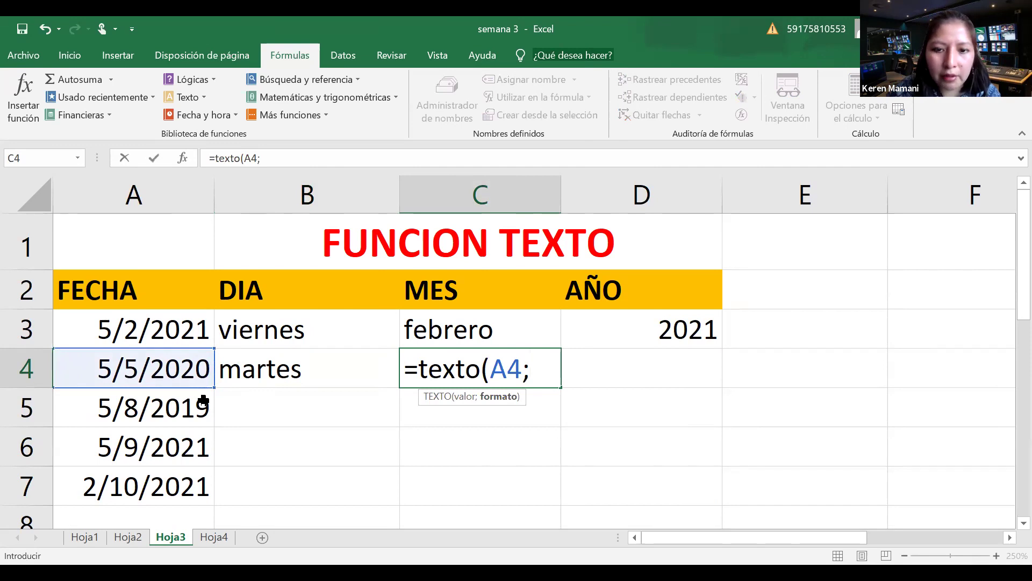
pyautogui.write('"m')
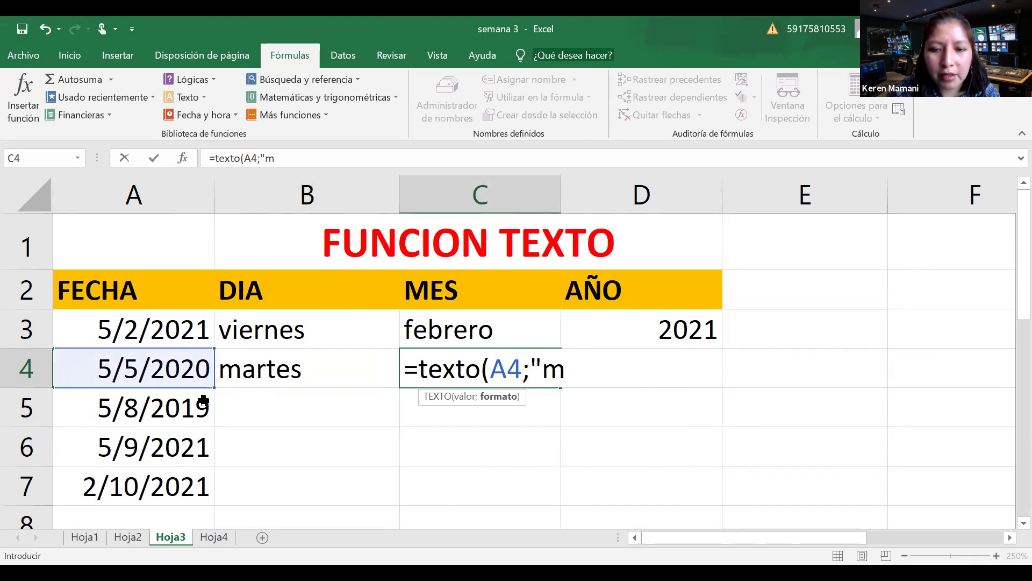
pyautogui.write('mmm')
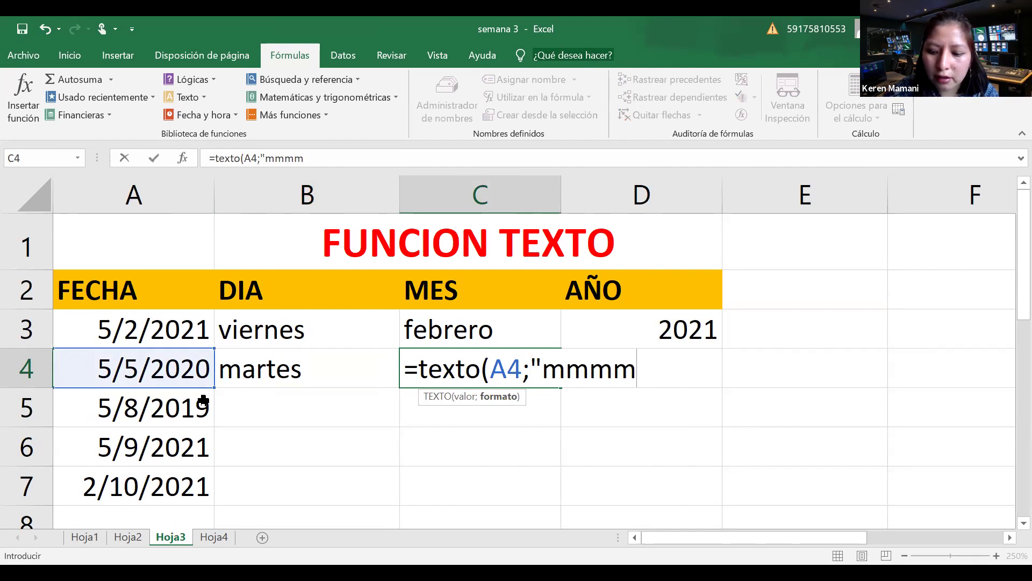
pyautogui.write('")')
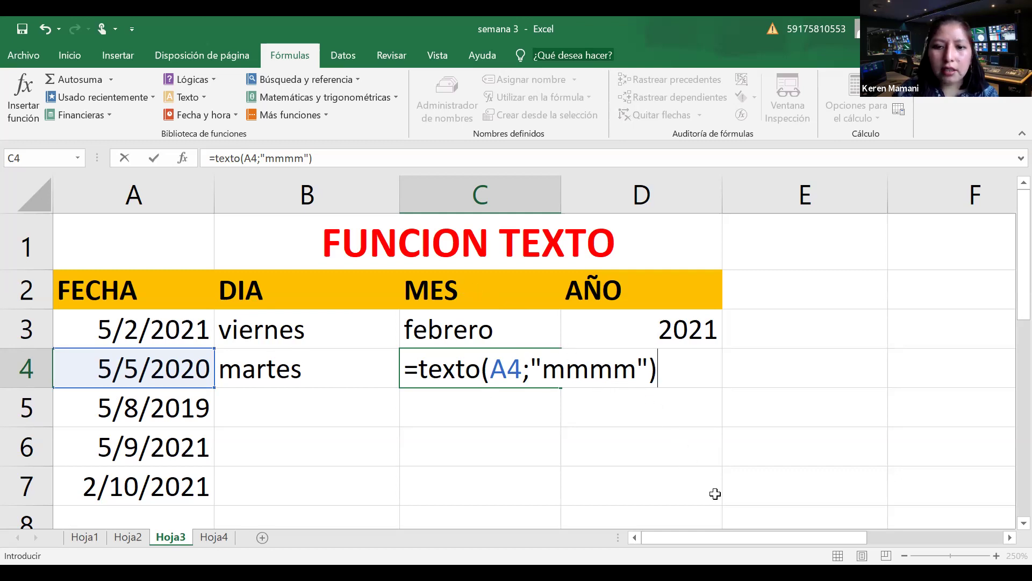
pyautogui.press('Return')
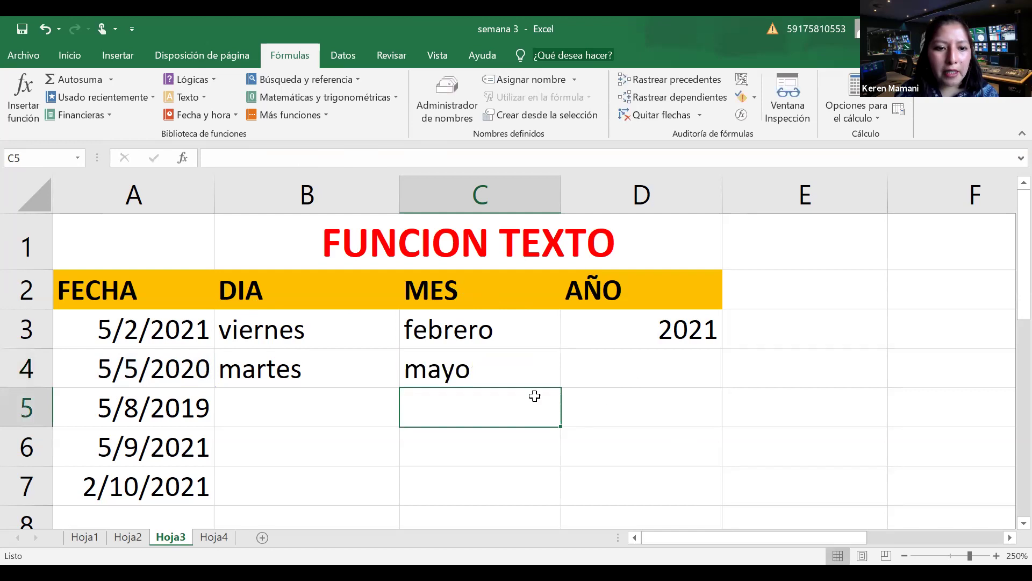
pyautogui.click(502, 374)
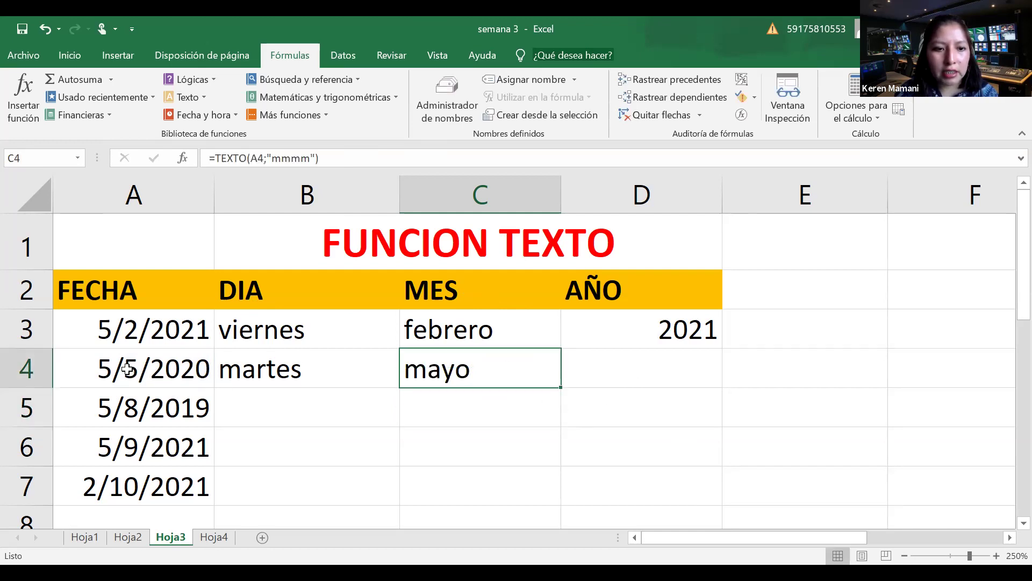
# Step: Begin a formula in D4, the AÑO column, for the date in row 4
pyautogui.click(656, 378)
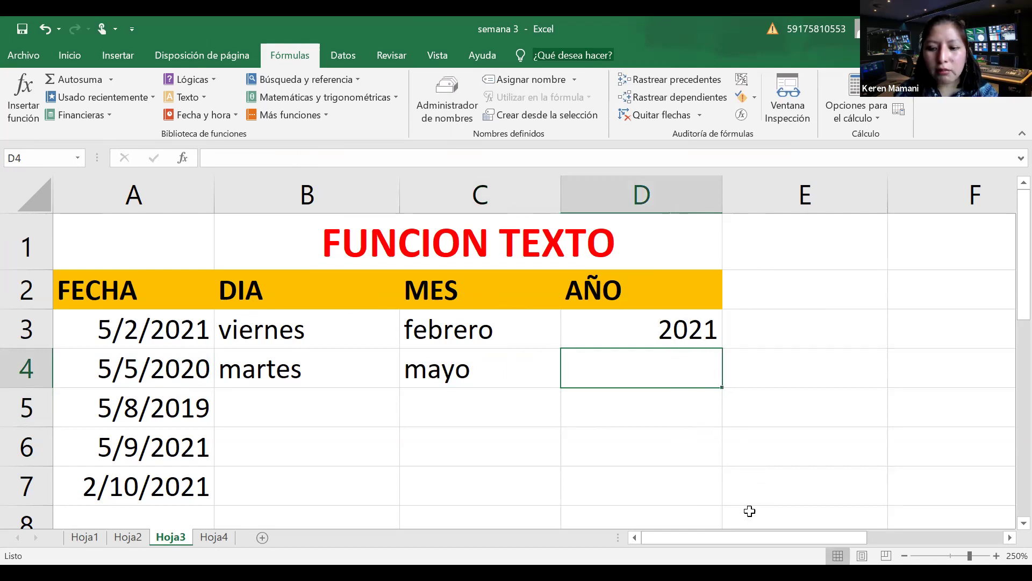
pyautogui.write('=')
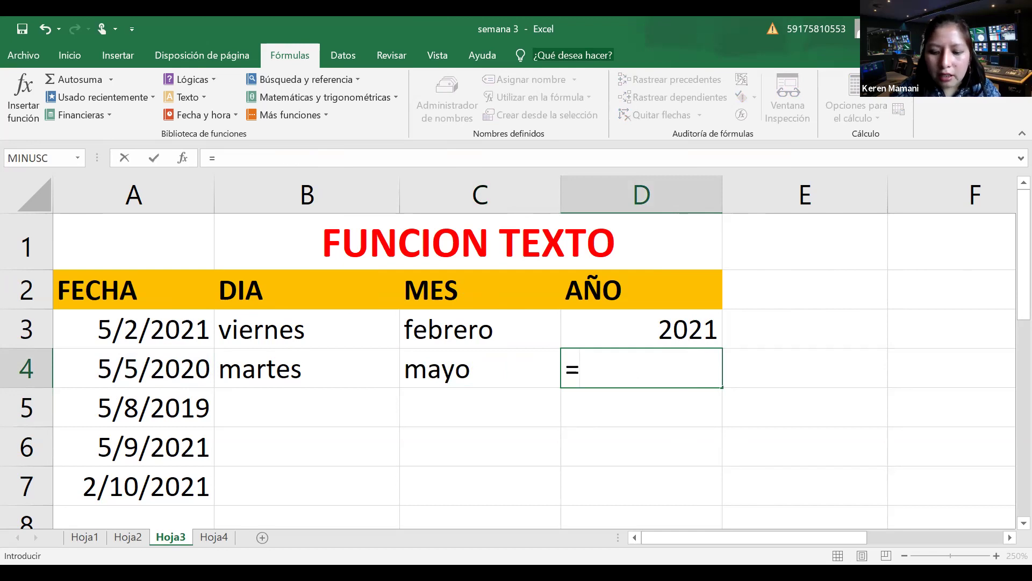
# Step: Complete the AÑO formula in D4 as =año(A4) to extract the year from the date in A4
pyautogui.write('a')
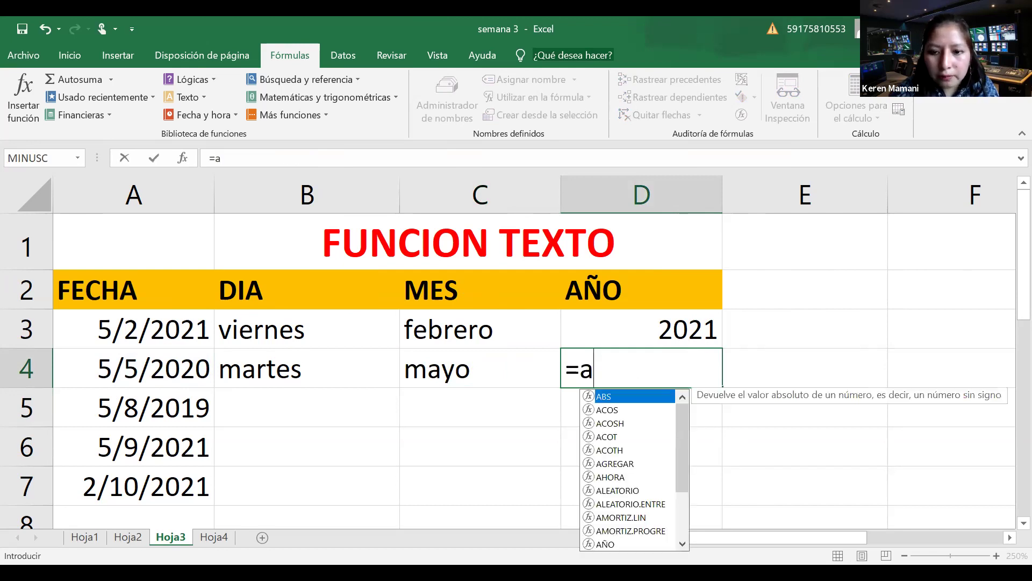
pyautogui.write('ño(')
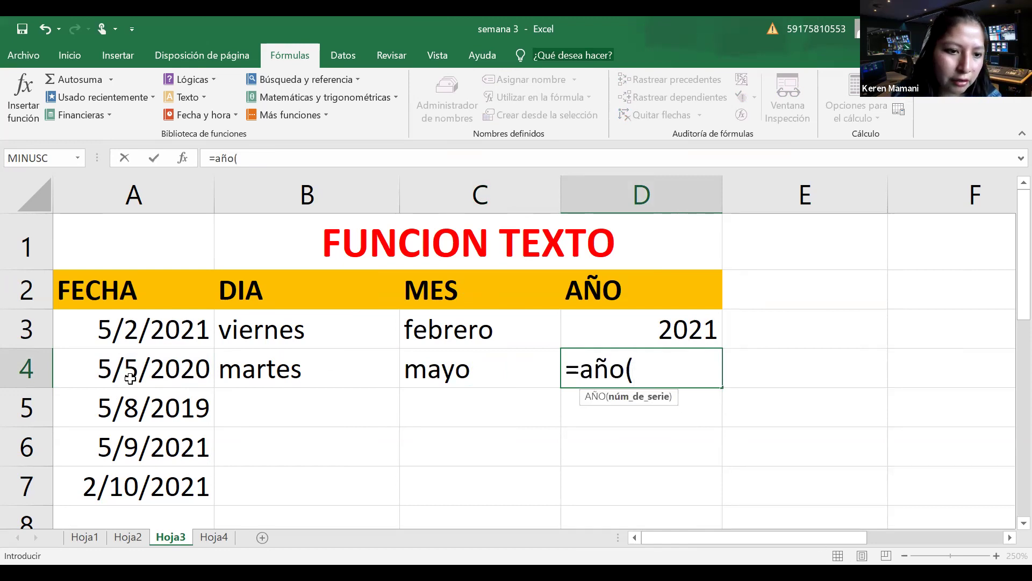
pyautogui.click(150, 369)
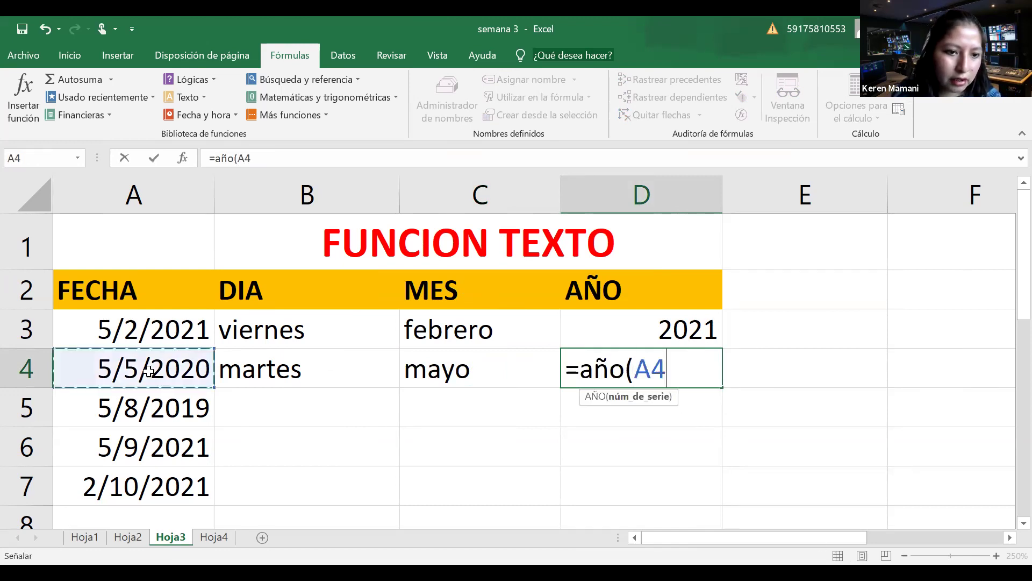
pyautogui.write(')')
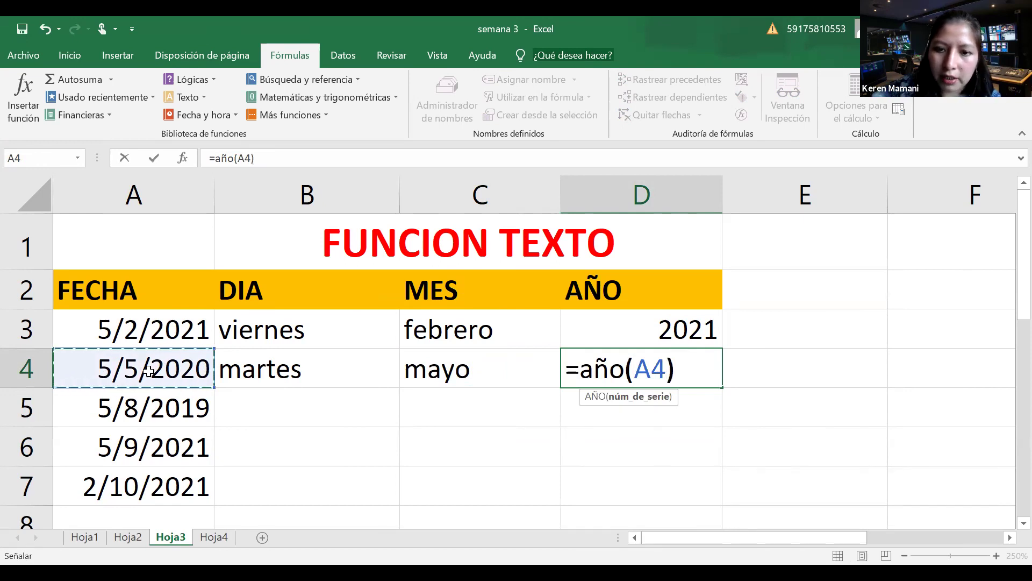
pyautogui.press('Return')
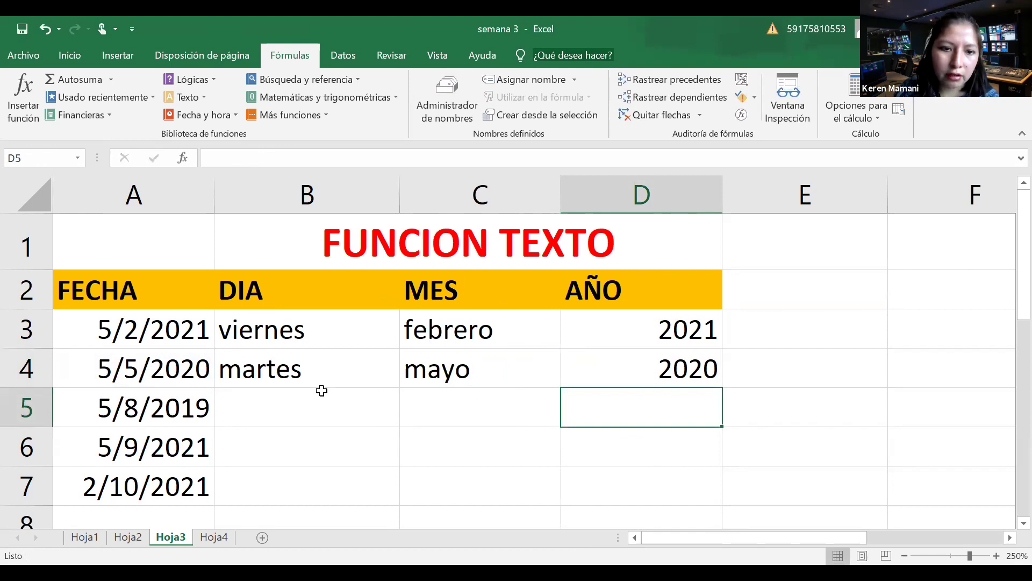
# Step: Enter the formula =texto(A5;"ddd") in B5 to get the abbreviated weekday of the date in A5
pyautogui.click(273, 400)
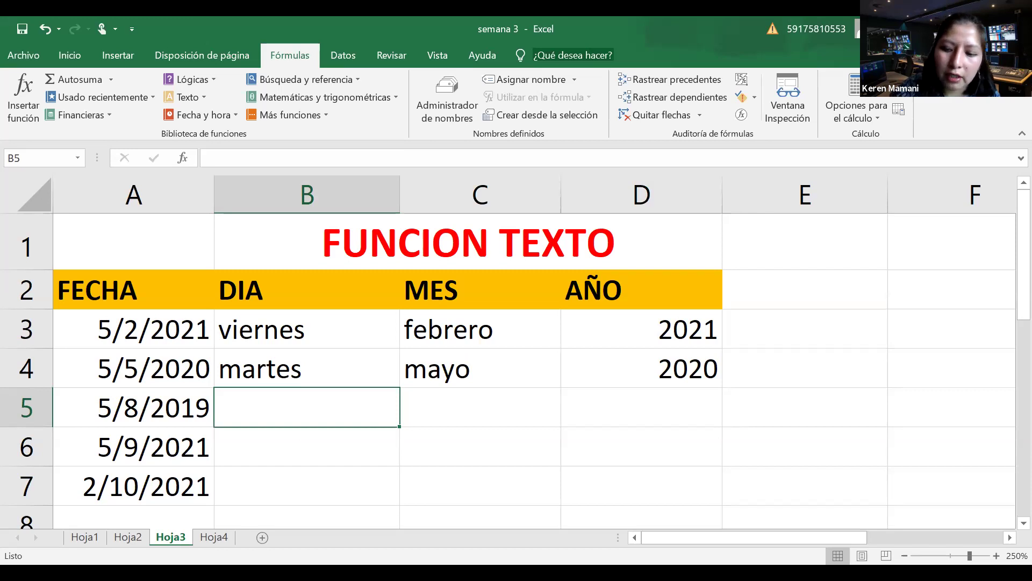
pyautogui.write('=')
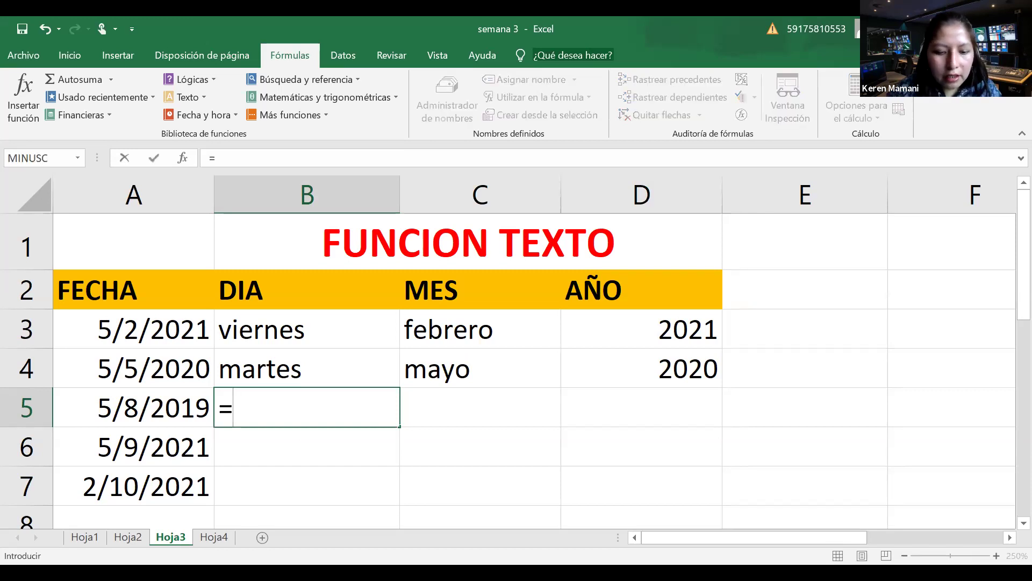
pyautogui.write('texto')
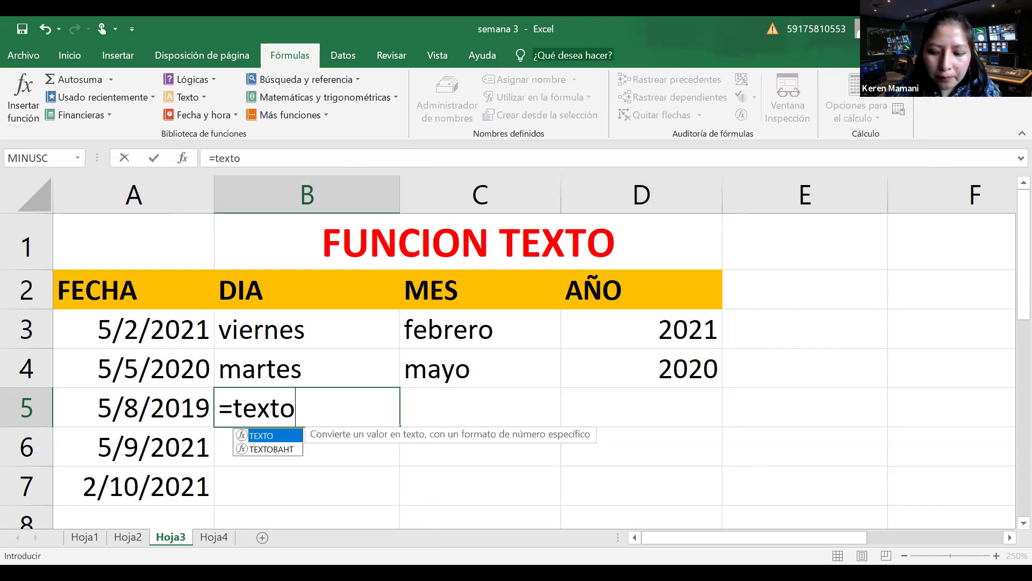
pyautogui.write('(')
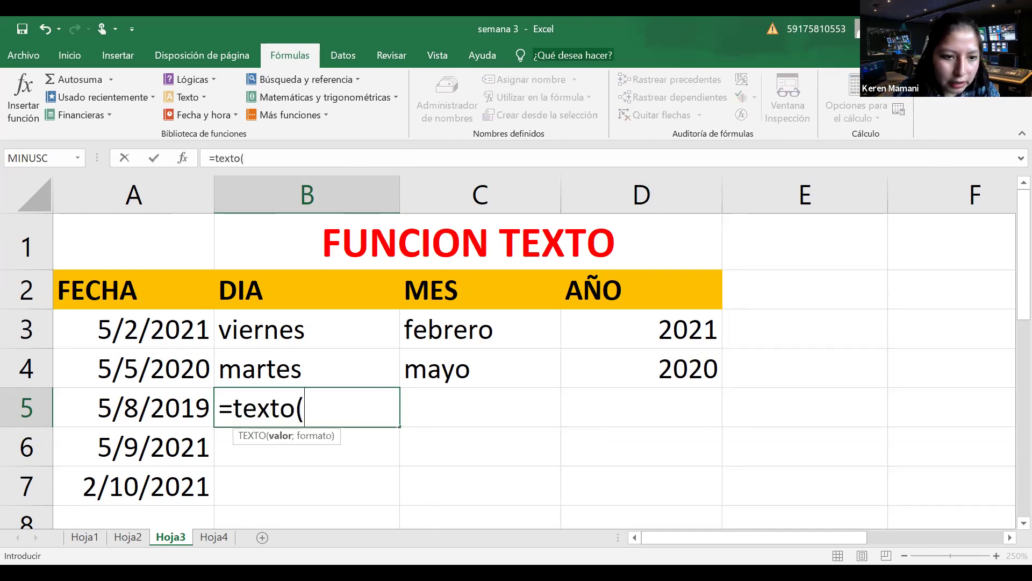
pyautogui.click(156, 408)
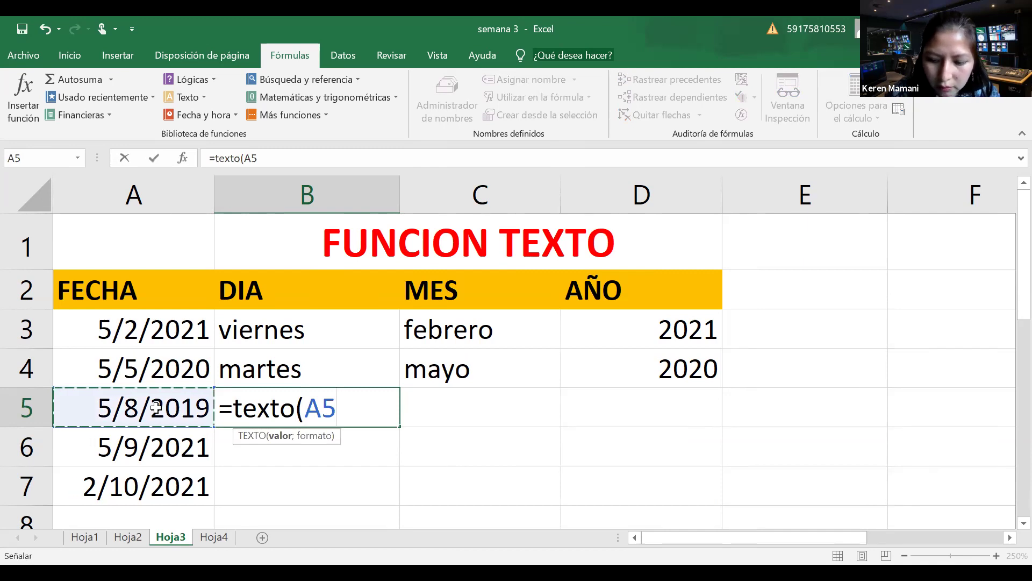
pyautogui.write(';')
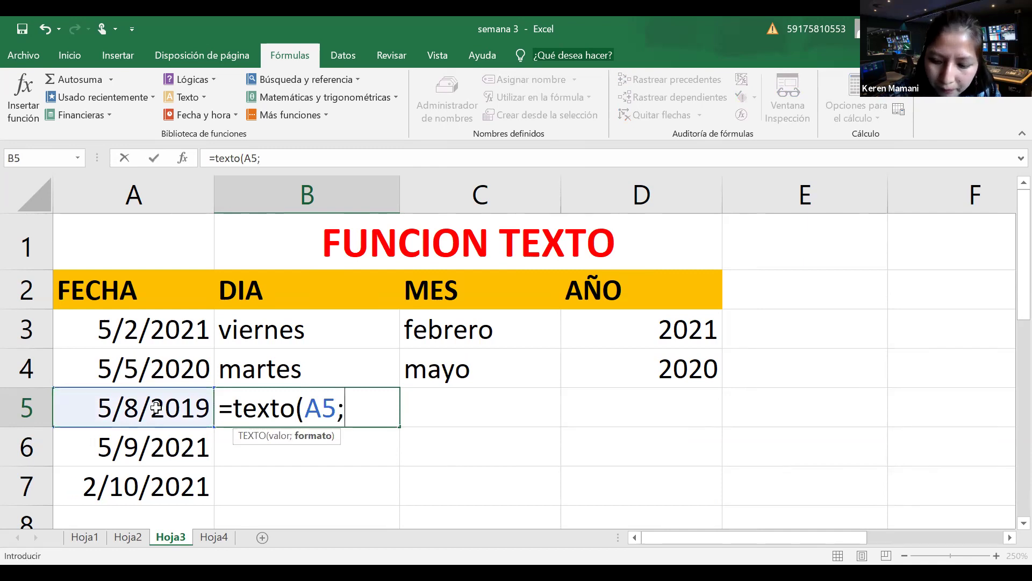
pyautogui.write('"d')
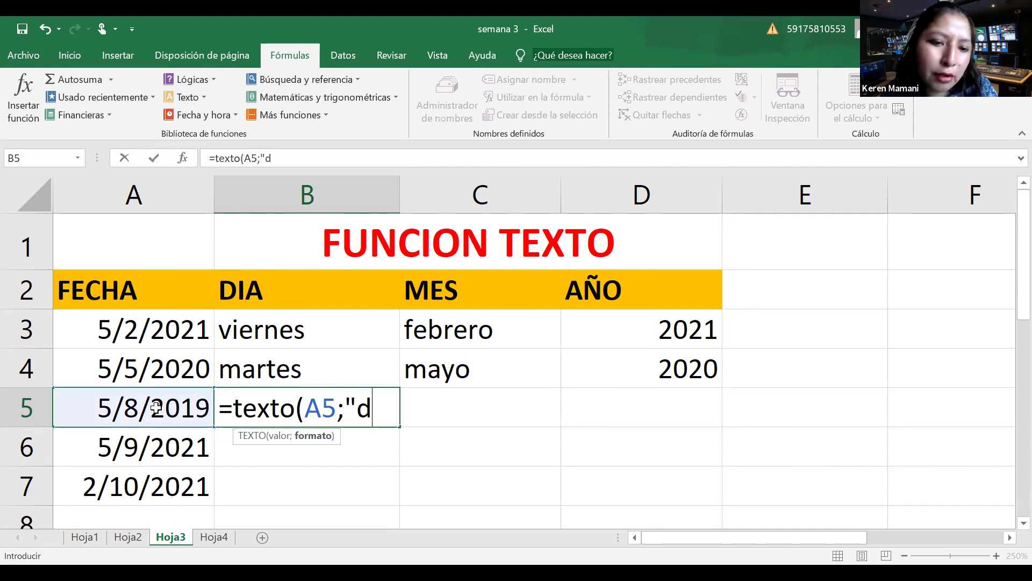
pyautogui.write('dd')
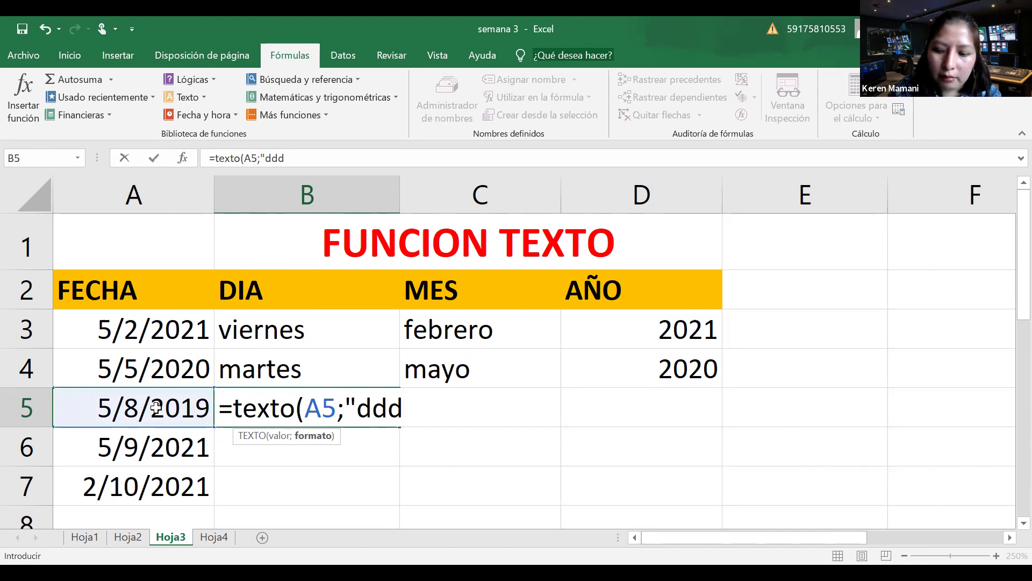
pyautogui.write('")')
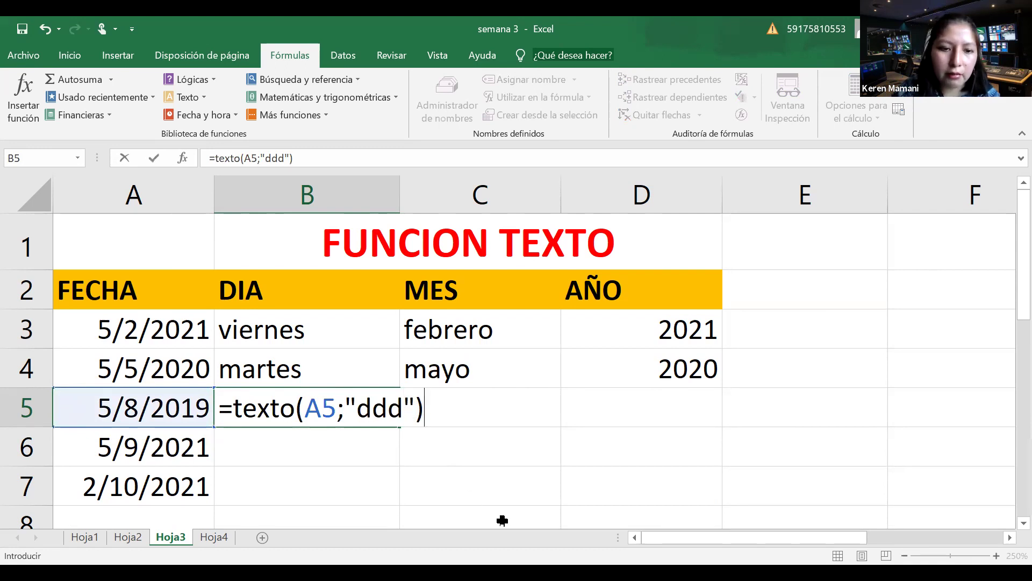
pyautogui.press('Return')
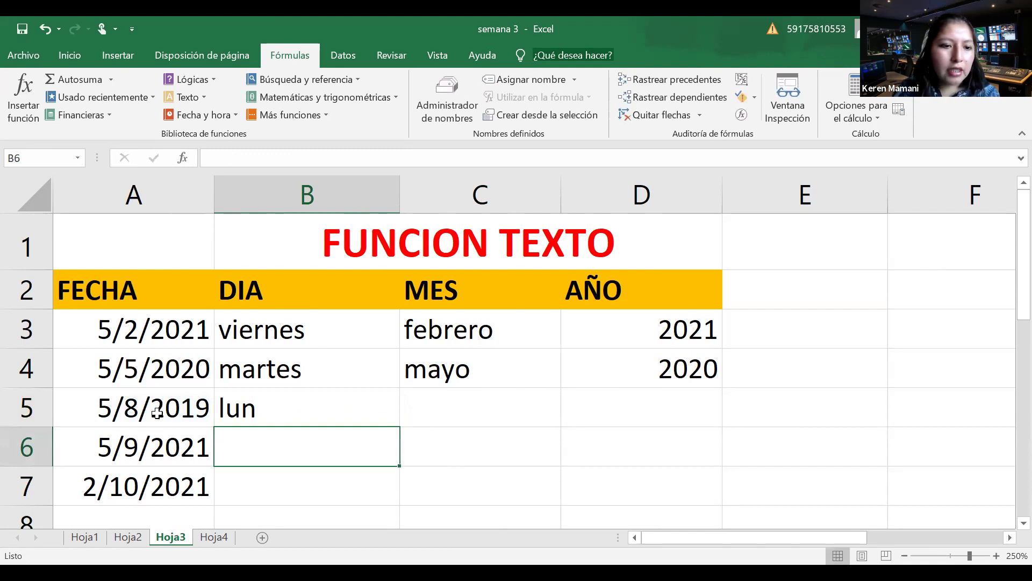
# Step: Change the format in B5's TEXTO formula to "dddd" for the full weekday name
pyautogui.click(291, 411)
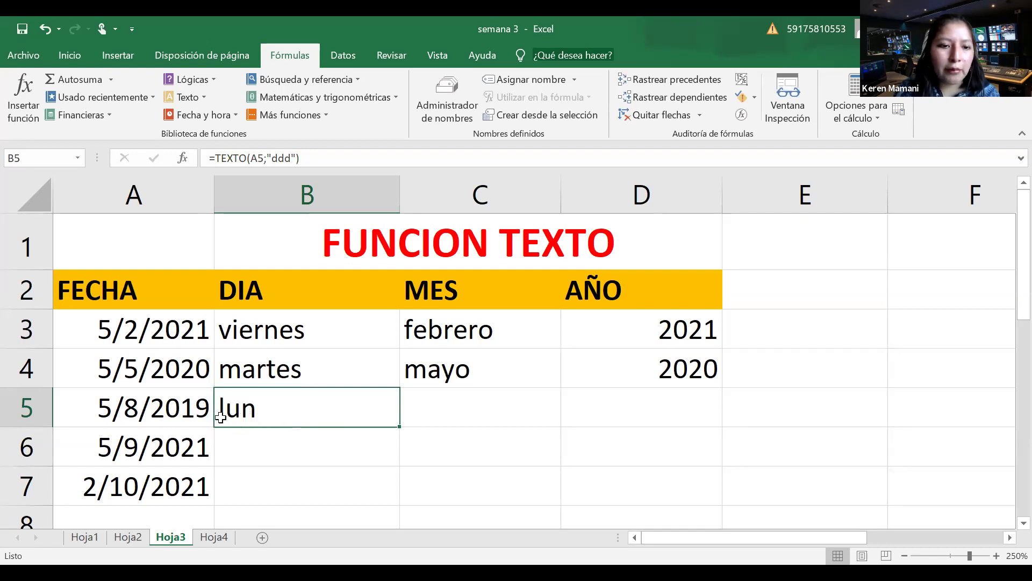
pyautogui.doubleClick(275, 408)
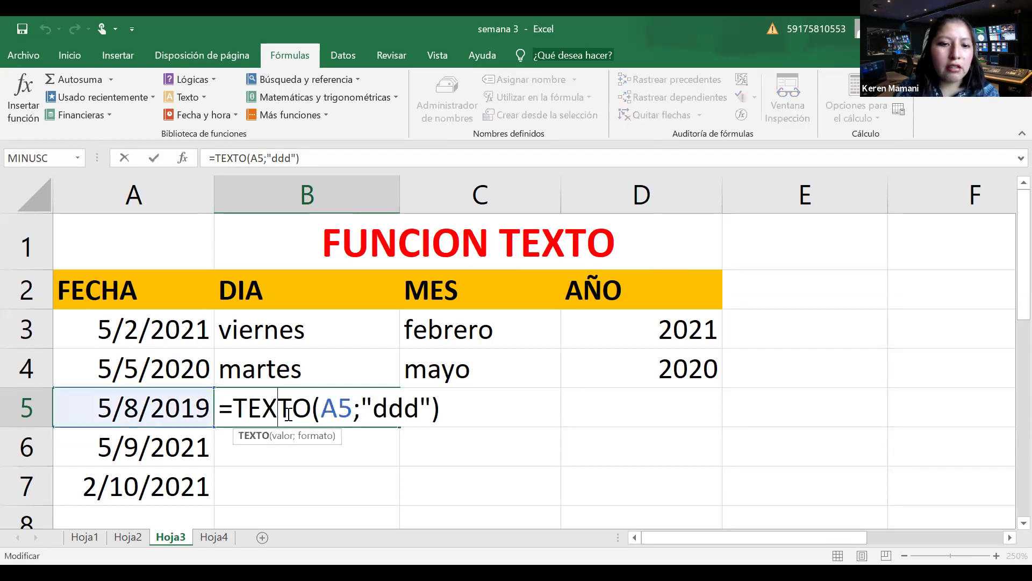
pyautogui.click(420, 409)
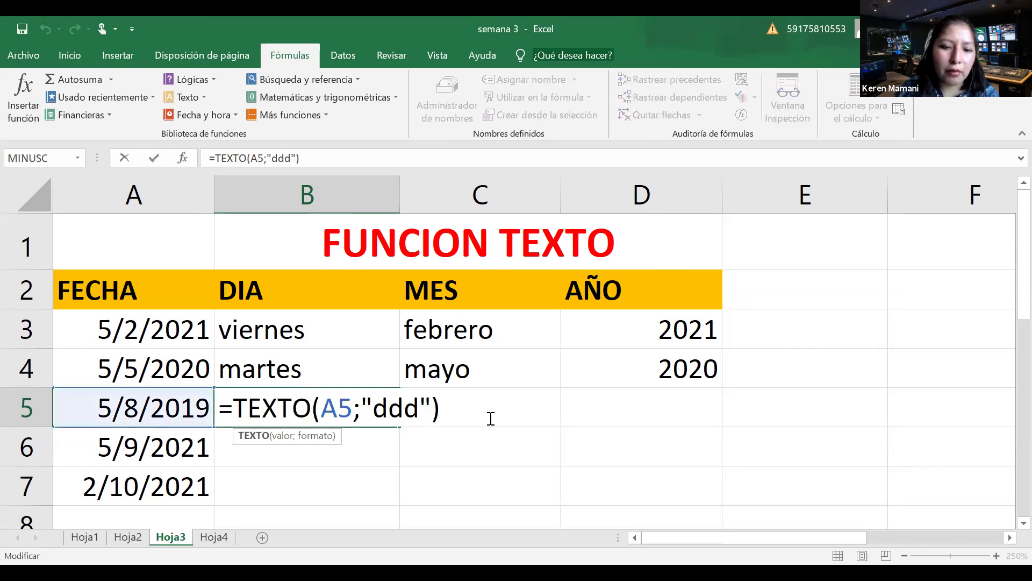
pyautogui.write('d')
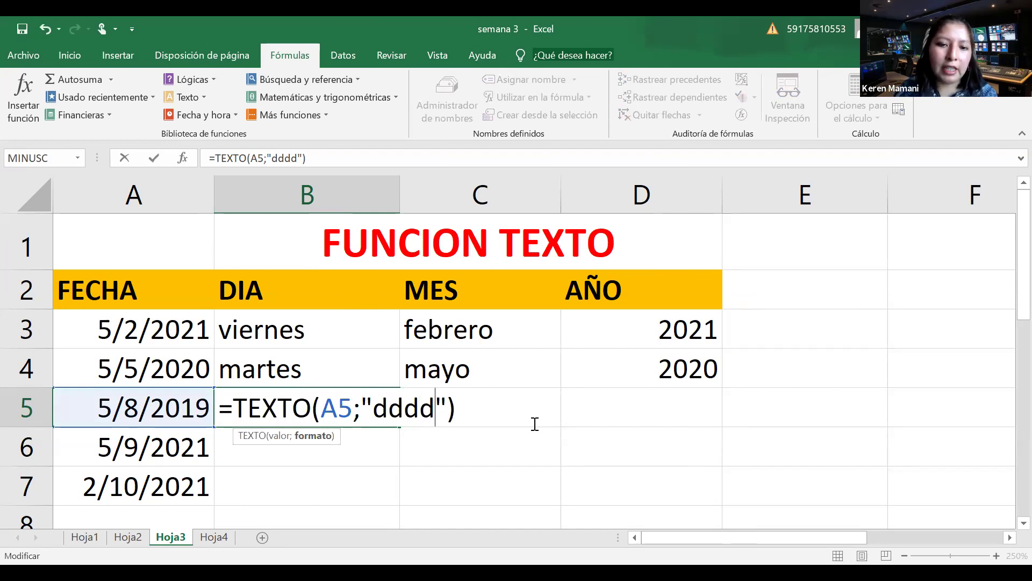
pyautogui.press('Return')
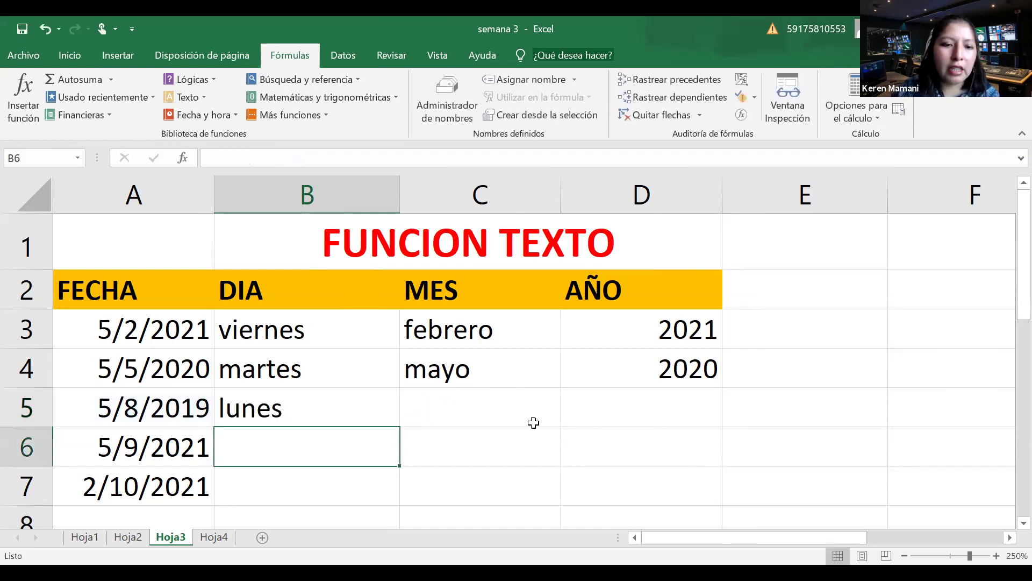
# Step: Enter the formula =texto(A5;"mmmm") in C5 to get the full month name of the date in A5
pyautogui.click(453, 407)
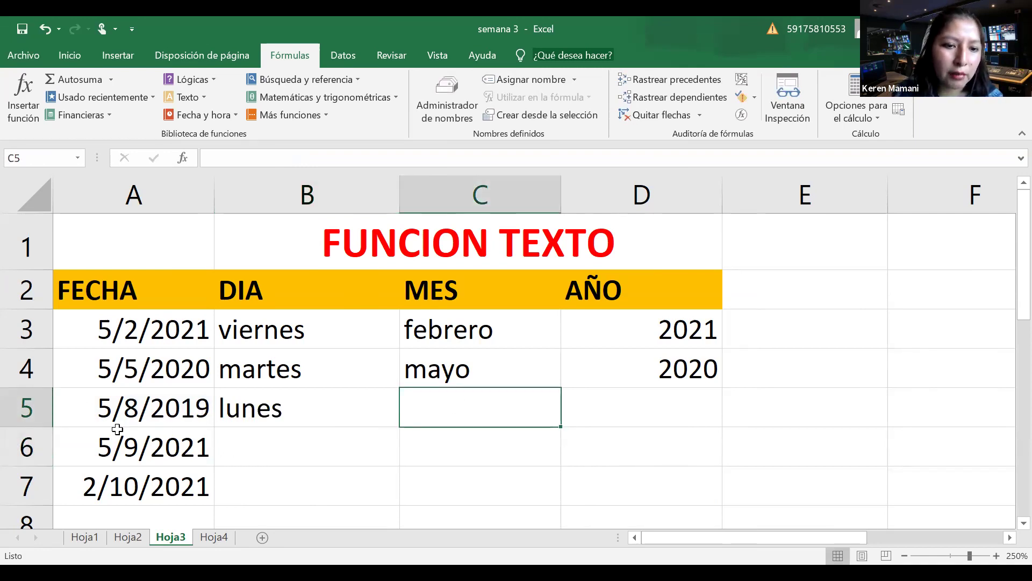
pyautogui.write('=')
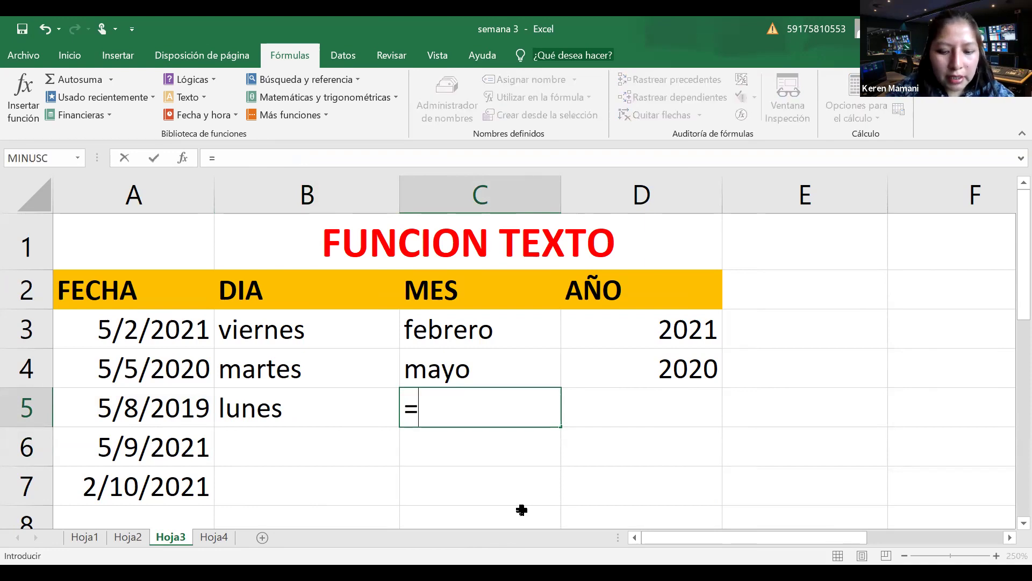
pyautogui.write('texto(')
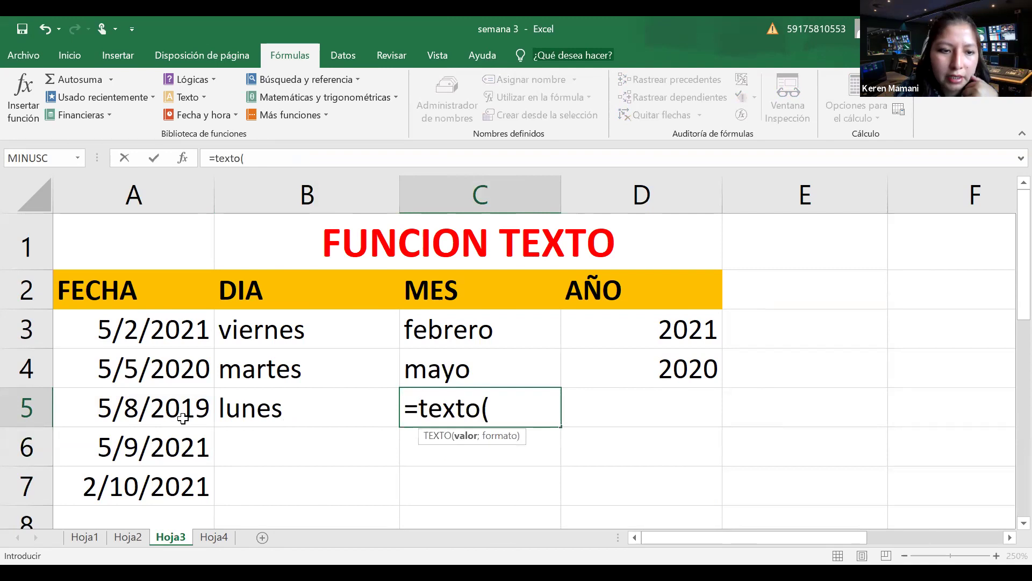
pyautogui.click(154, 402)
pyautogui.write(';')
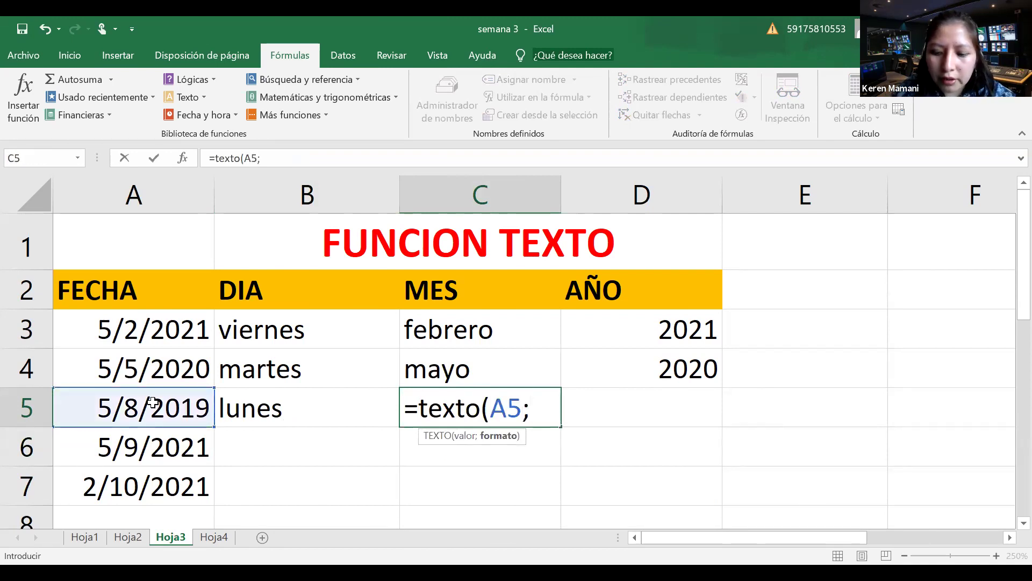
pyautogui.write('"mmmm')
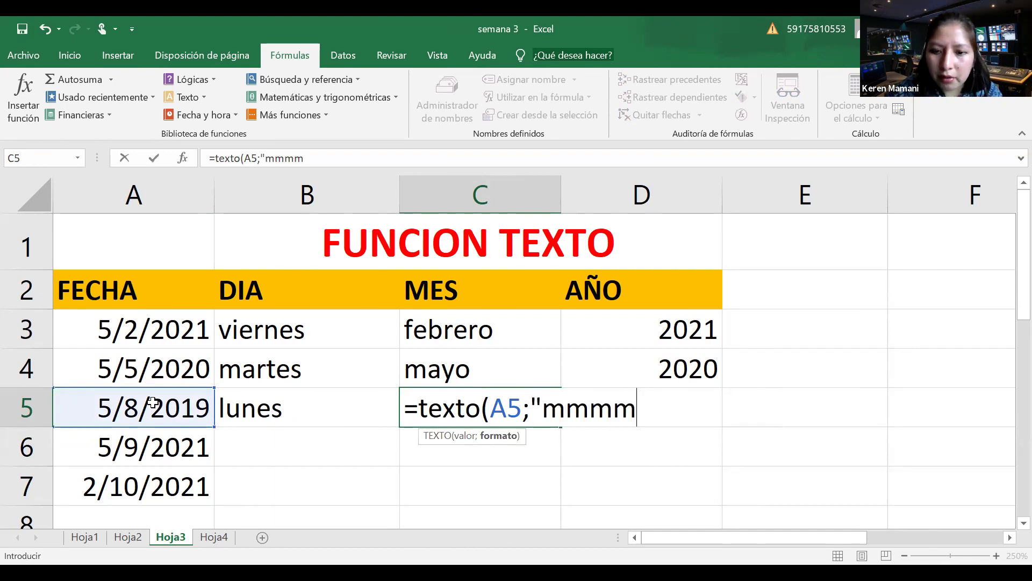
pyautogui.write('")')
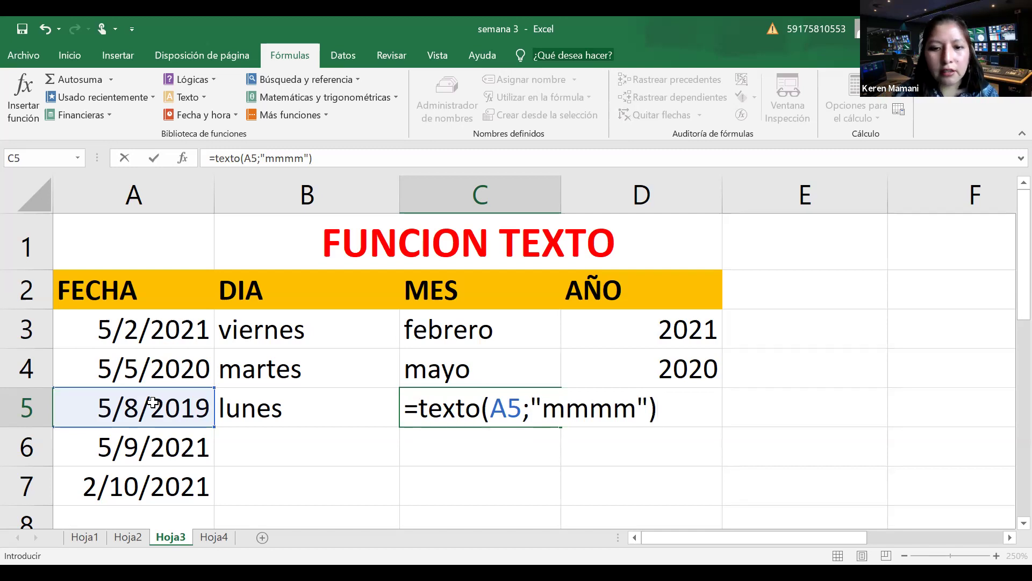
pyautogui.press('Return')
# Step: Enter the formula =año(A5) in D5 to extract the year from the date in A5
pyautogui.click(613, 409)
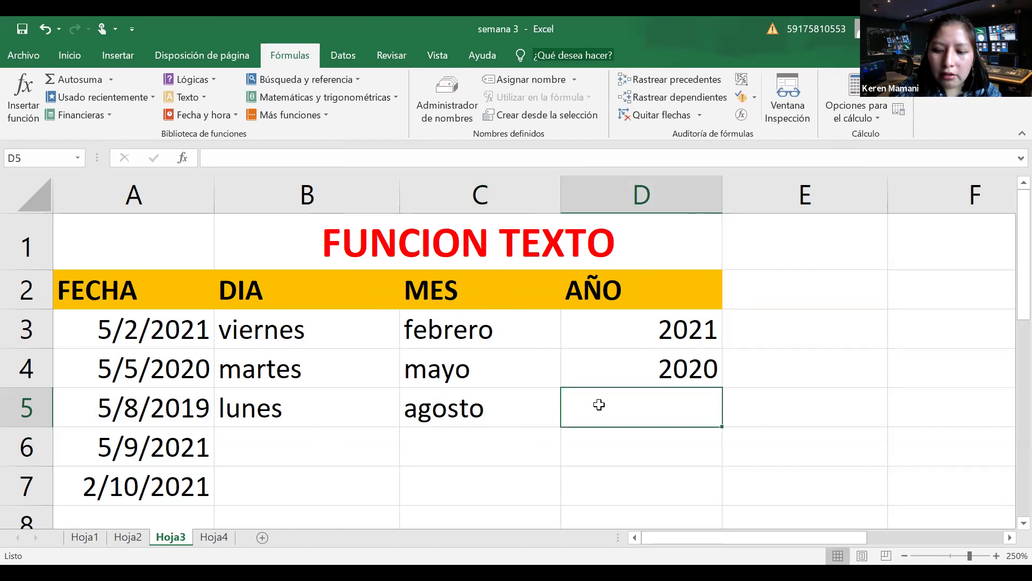
pyautogui.write('=')
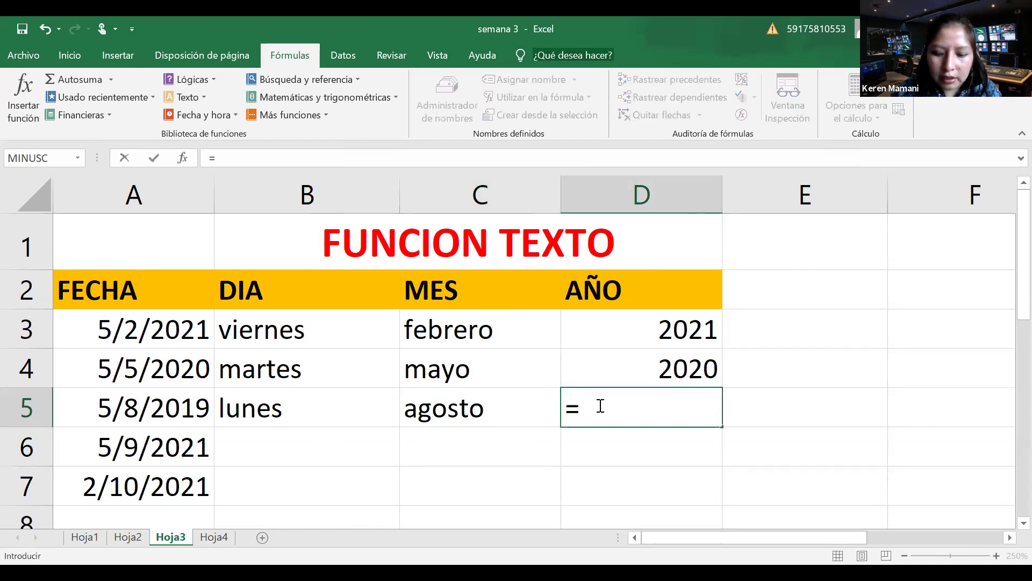
pyautogui.write('a')
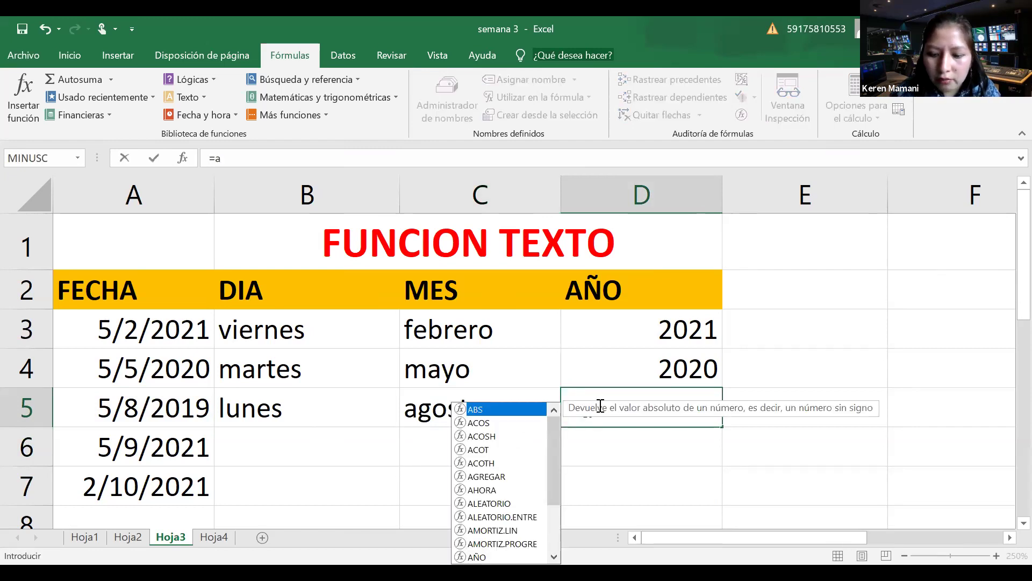
pyautogui.write('ño')
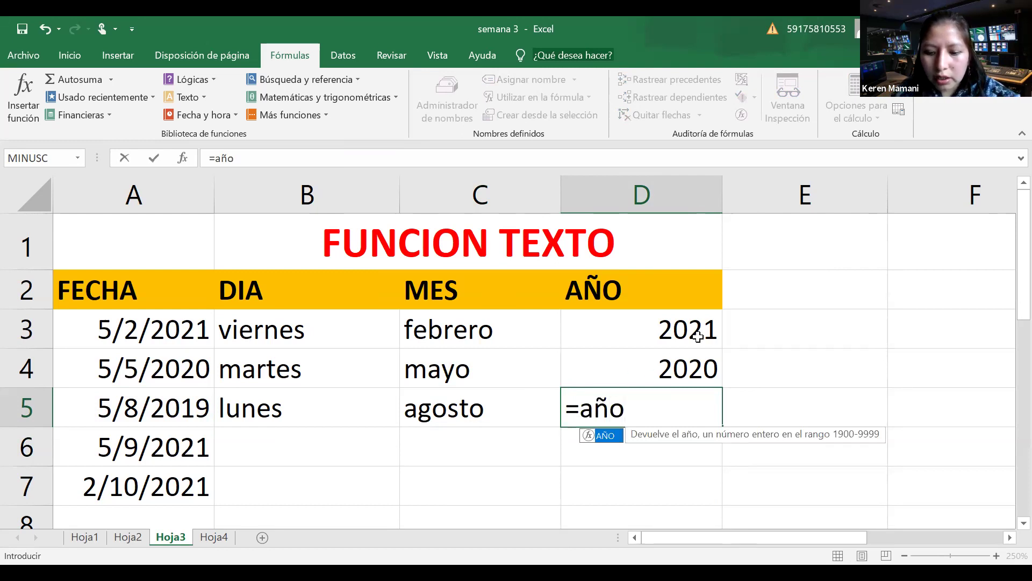
pyautogui.write('(')
pyautogui.click(123, 407)
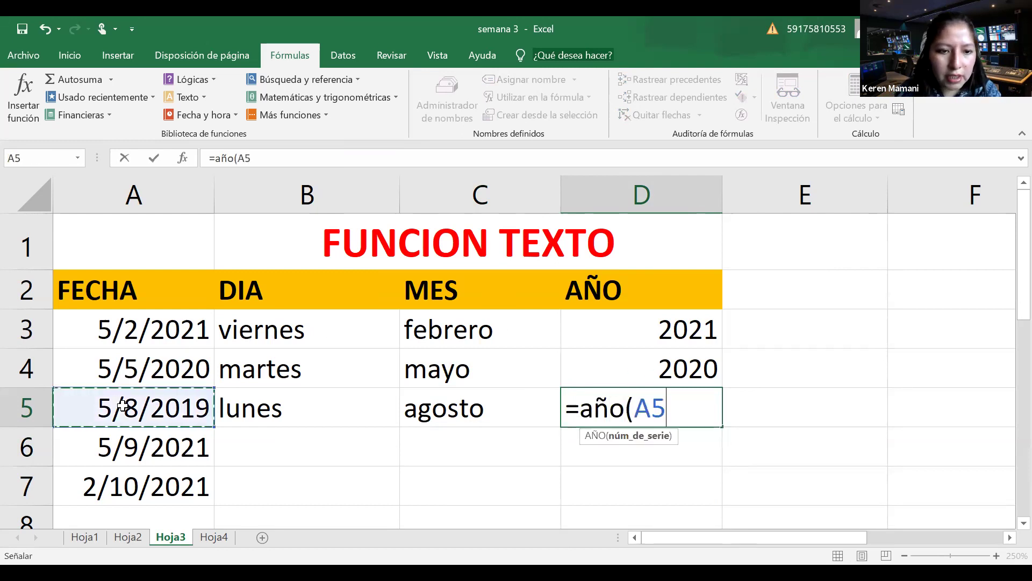
pyautogui.write(')')
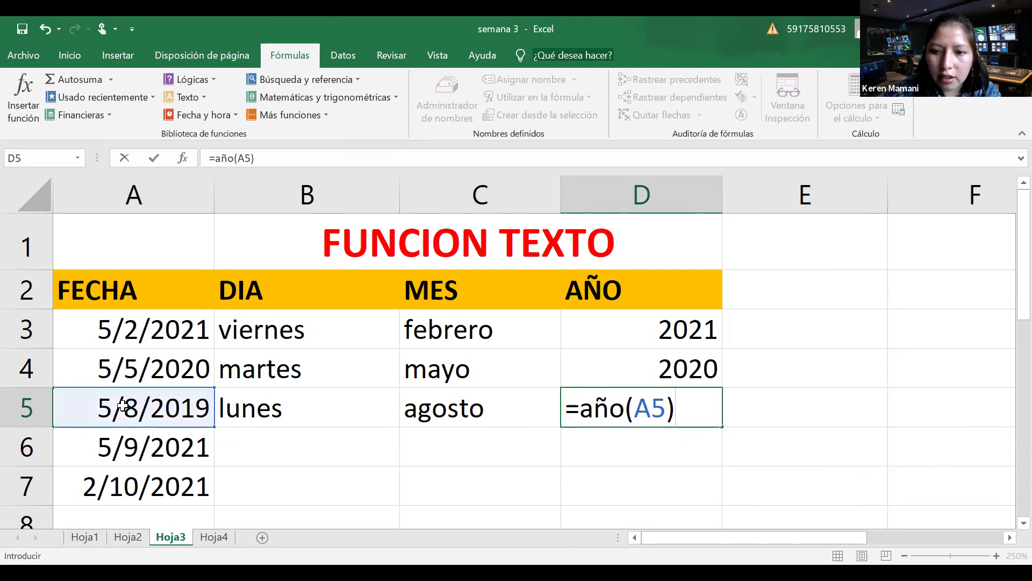
pyautogui.press('Return')
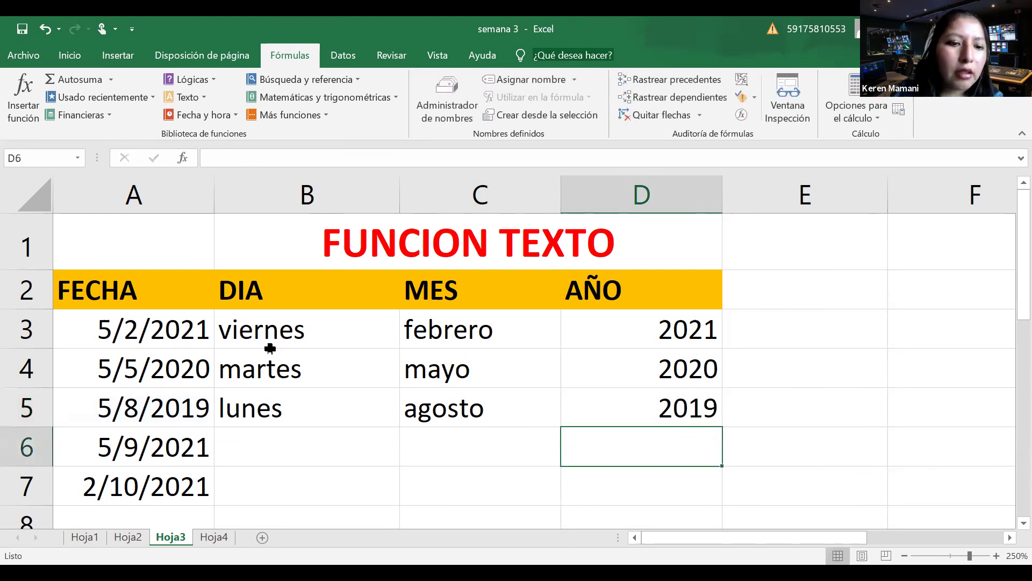
# Step: Fill the weekday formula from B5 down through B7 in the DIA column
pyautogui.click(339, 404)
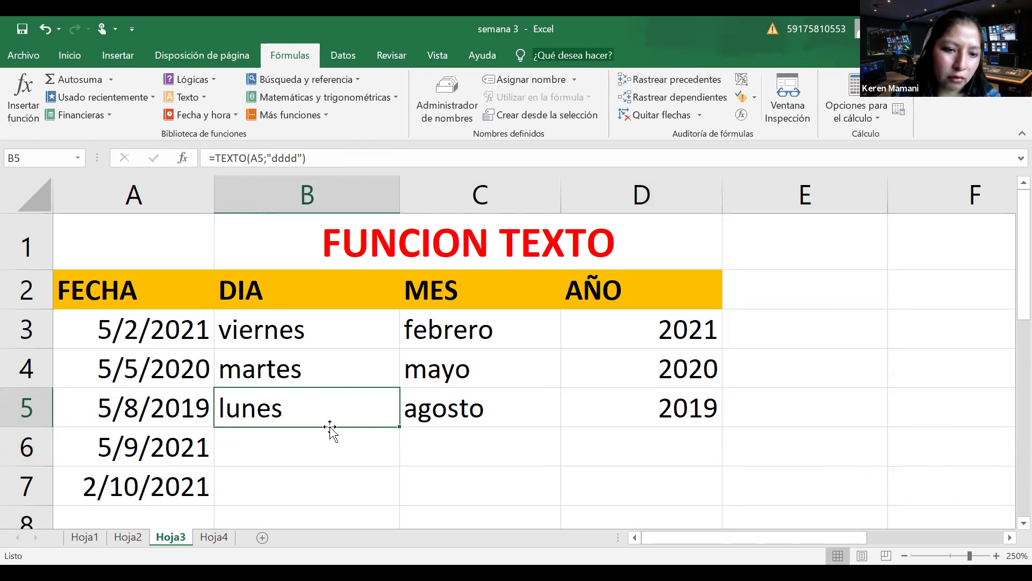
pyautogui.moveTo(401, 428); pyautogui.dragTo(400, 491)
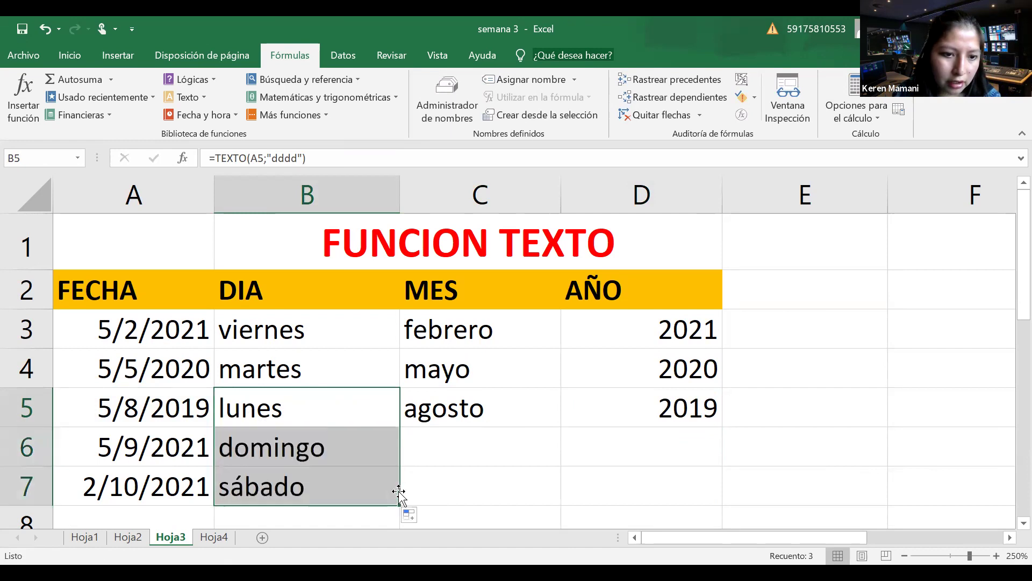
# Step: Fill the month formula from C5 and the year formula from D5 down through row 7
pyautogui.click(468, 452)
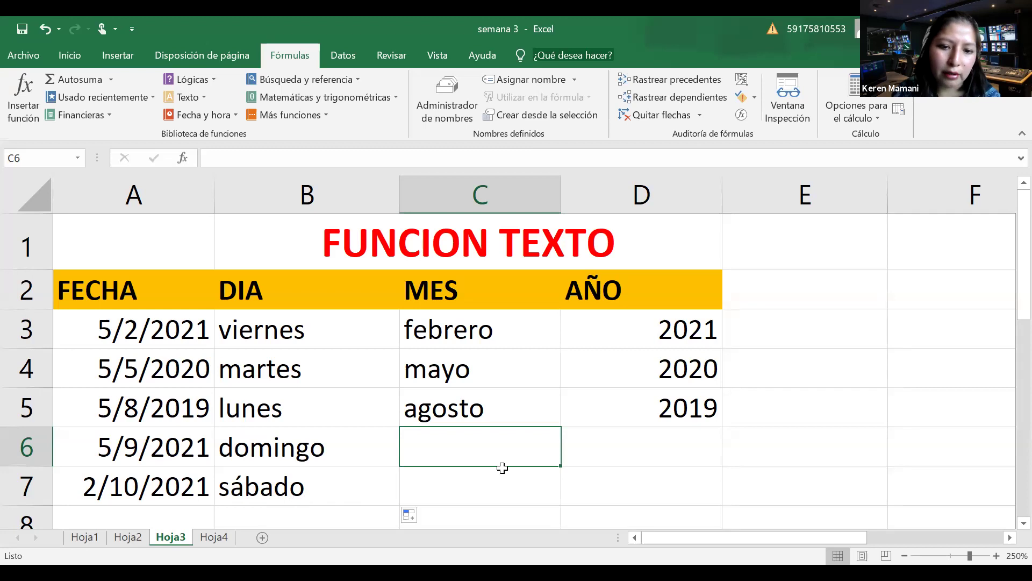
pyautogui.click(503, 413)
pyautogui.moveTo(564, 427); pyautogui.dragTo(564, 497)
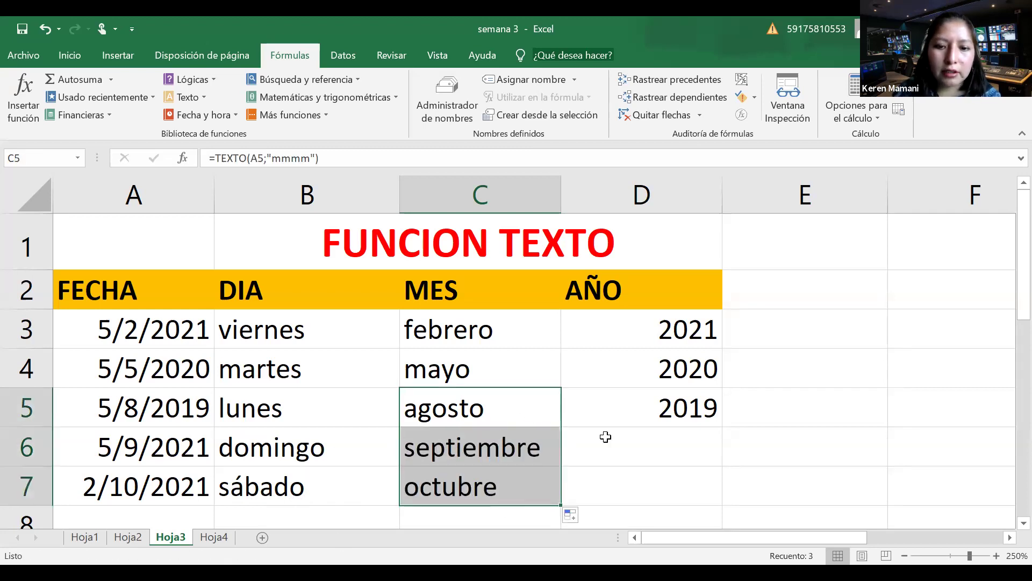
pyautogui.click(726, 408)
pyautogui.click(711, 413)
pyautogui.moveTo(719, 426); pyautogui.dragTo(716, 491)
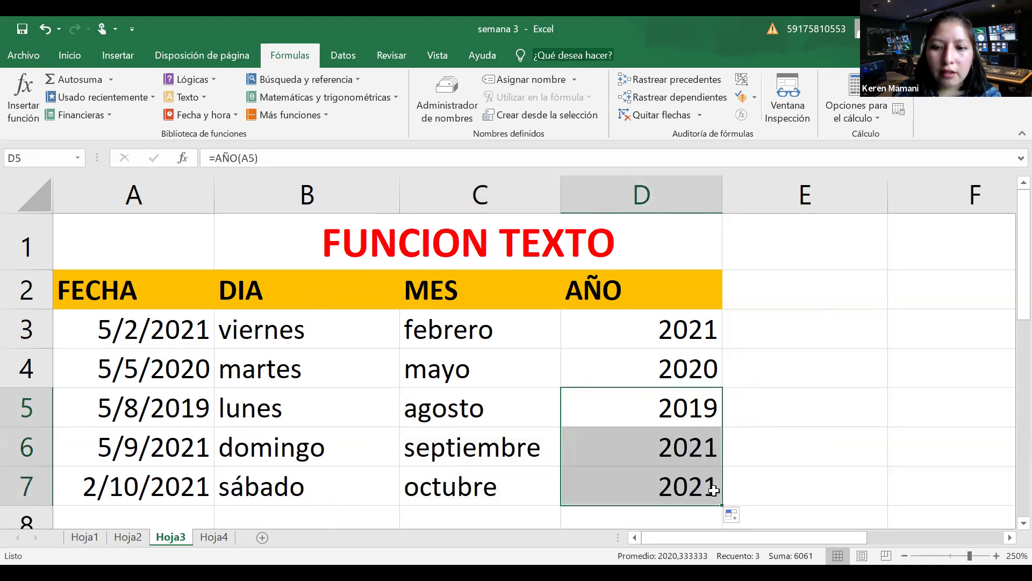
# Step: Change the date in A6 to 21/9/2021
pyautogui.click(104, 447)
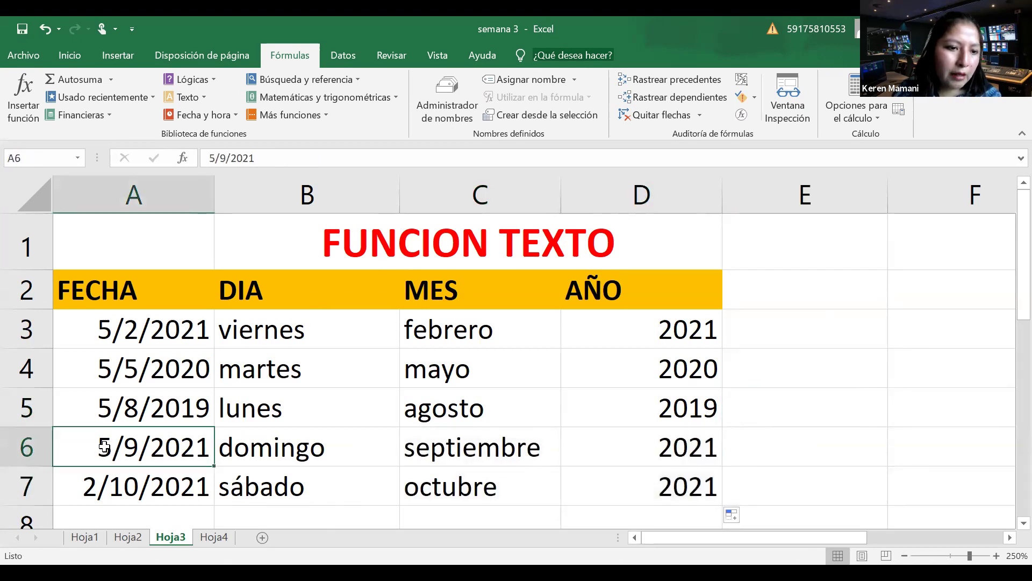
pyautogui.doubleClick(115, 444)
pyautogui.press('BackSpace')
pyautogui.write('21')
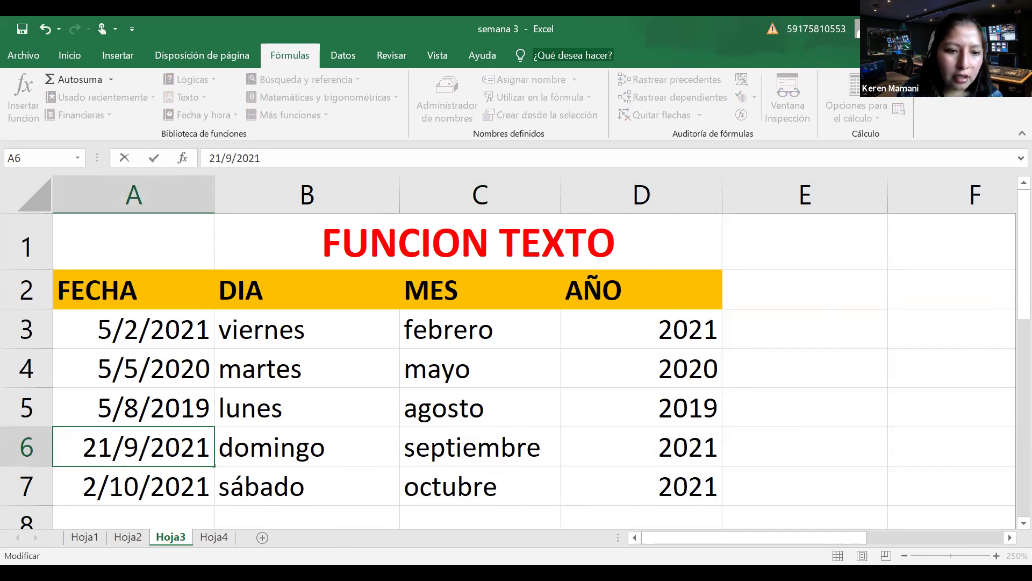
pyautogui.click(347, 458)
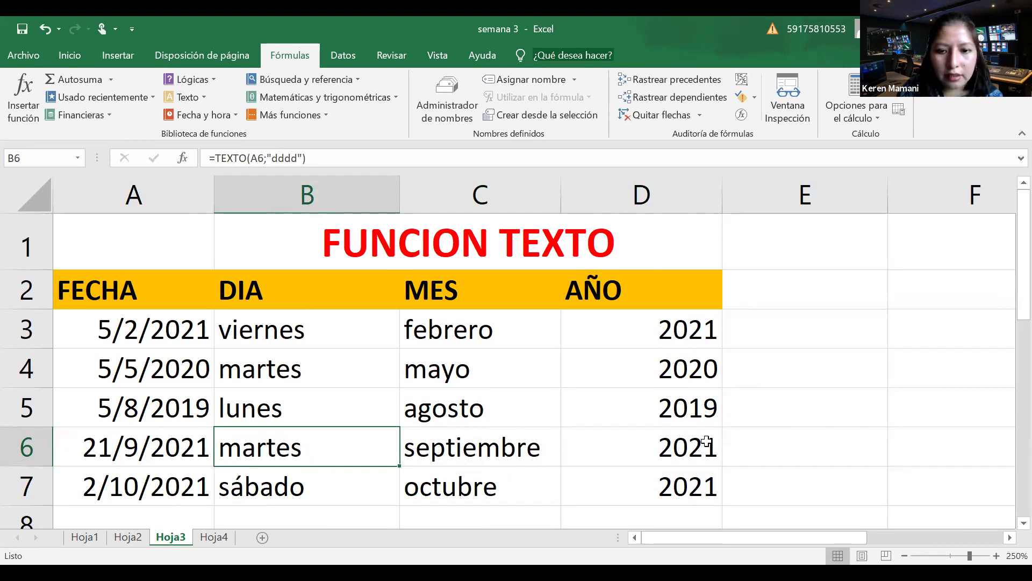
pyautogui.click(798, 396)
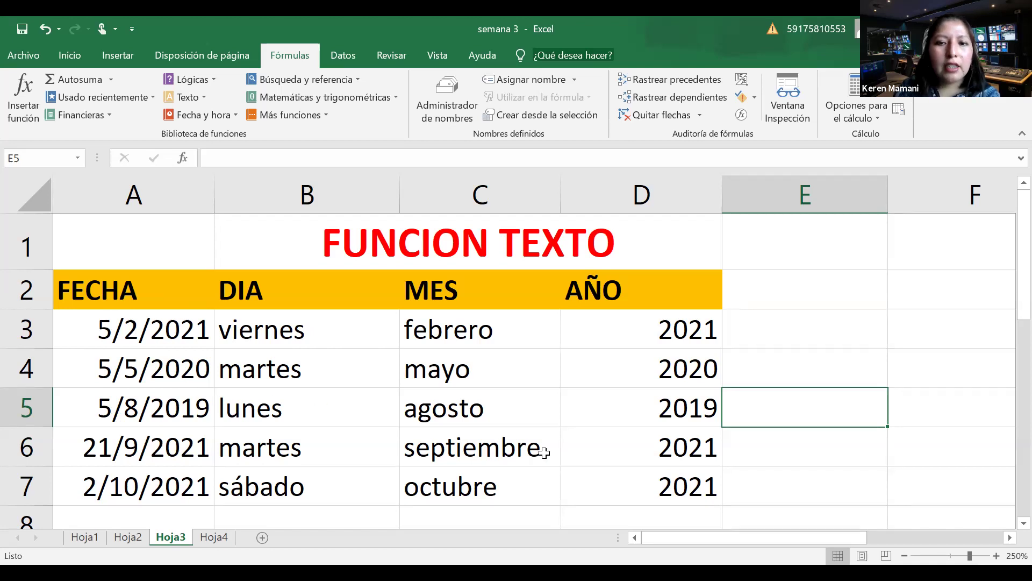
# Step: Start the CONCATENAR text function in B10 and uncover the column A words behind its arguments dialog
pyautogui.scroll(-1, 544, 453)
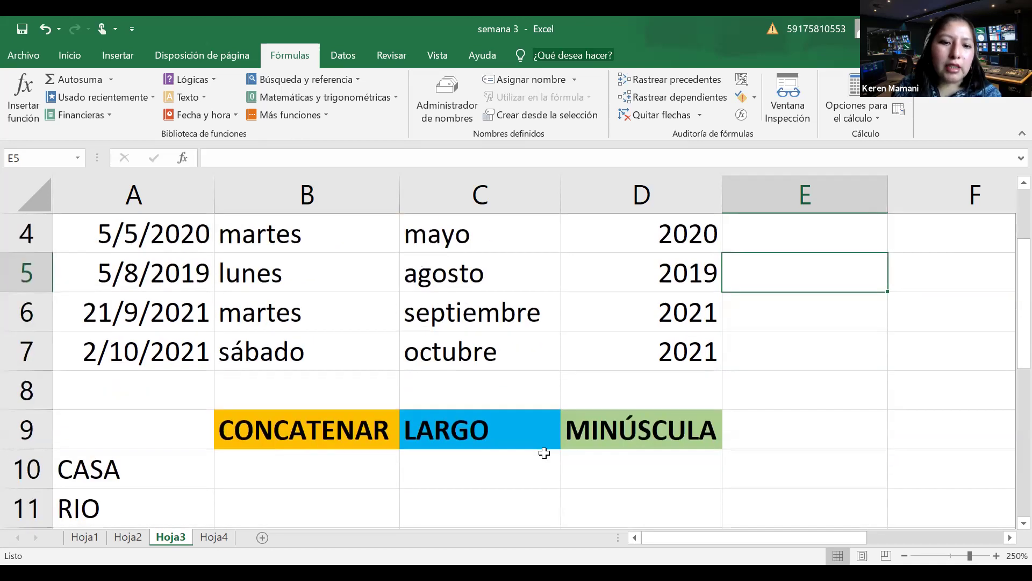
pyautogui.scroll(-1, 544, 453)
pyautogui.scroll(2, 545, 453)
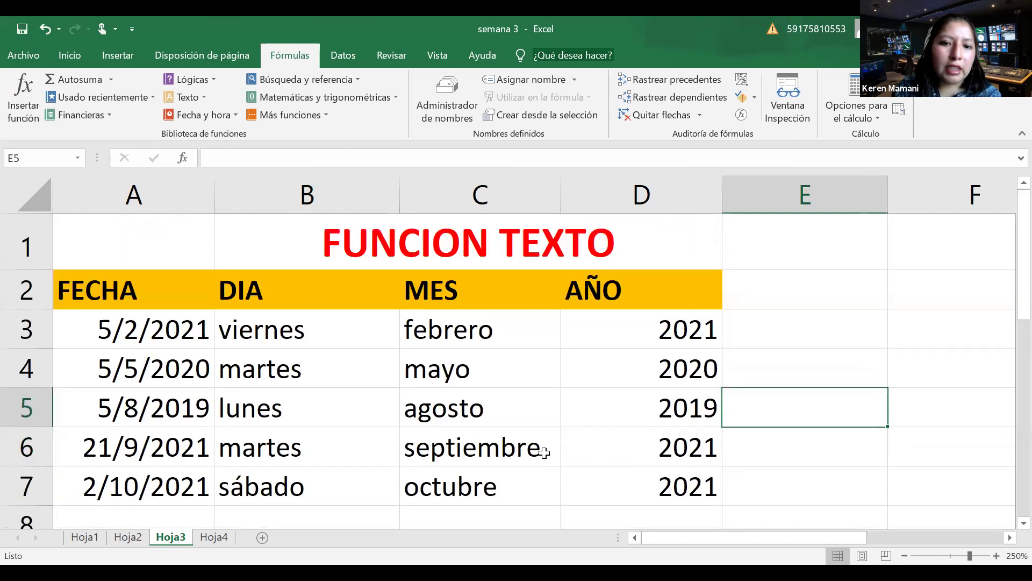
pyautogui.scroll(-2, 545, 453)
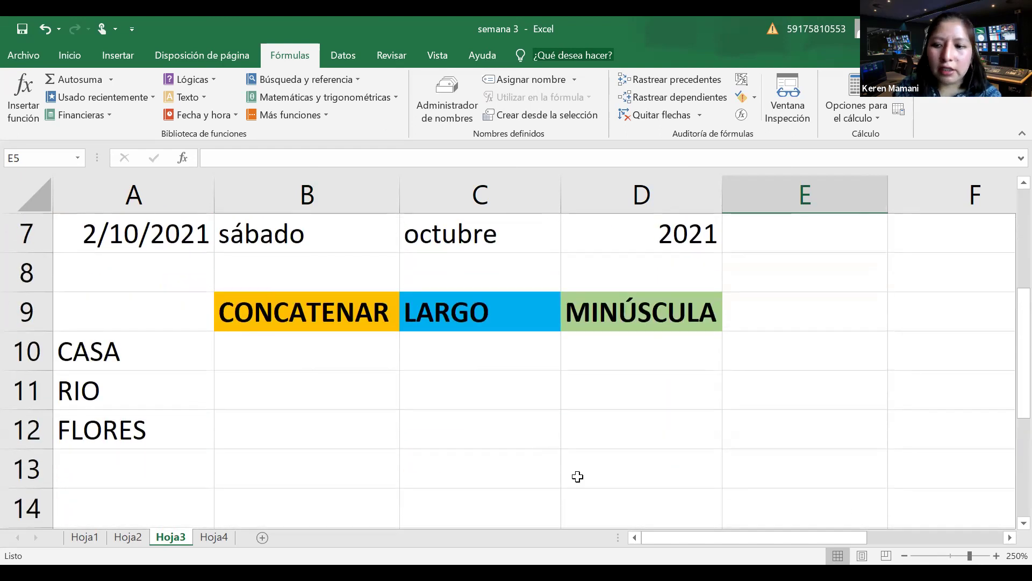
pyautogui.click(996, 555)
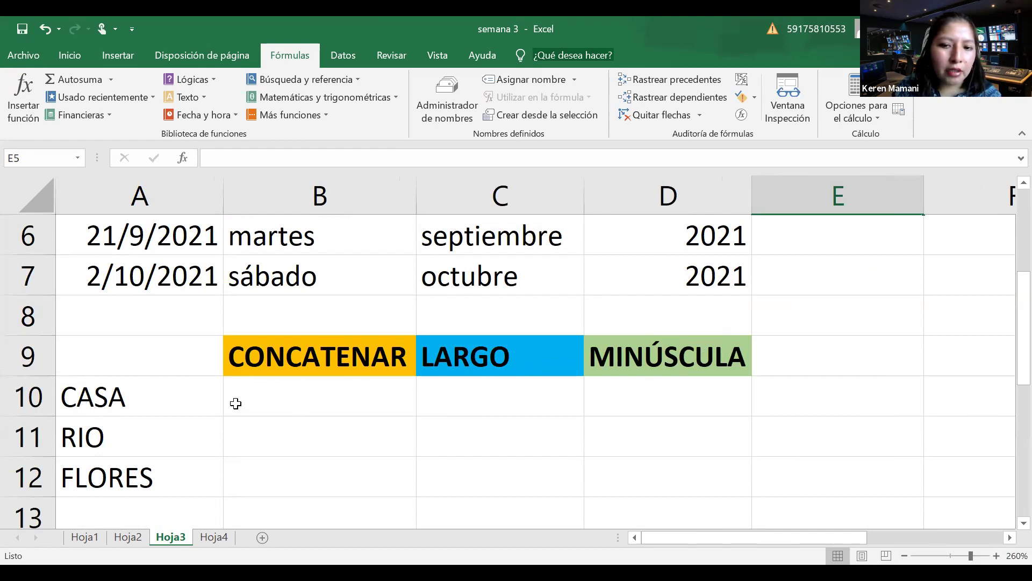
pyautogui.click(335, 408)
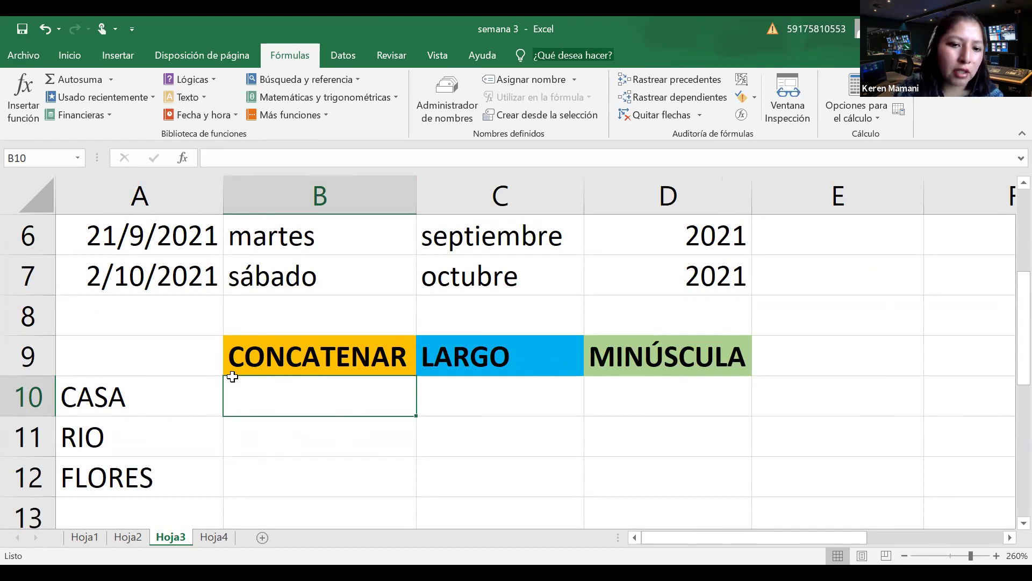
pyautogui.click(203, 99)
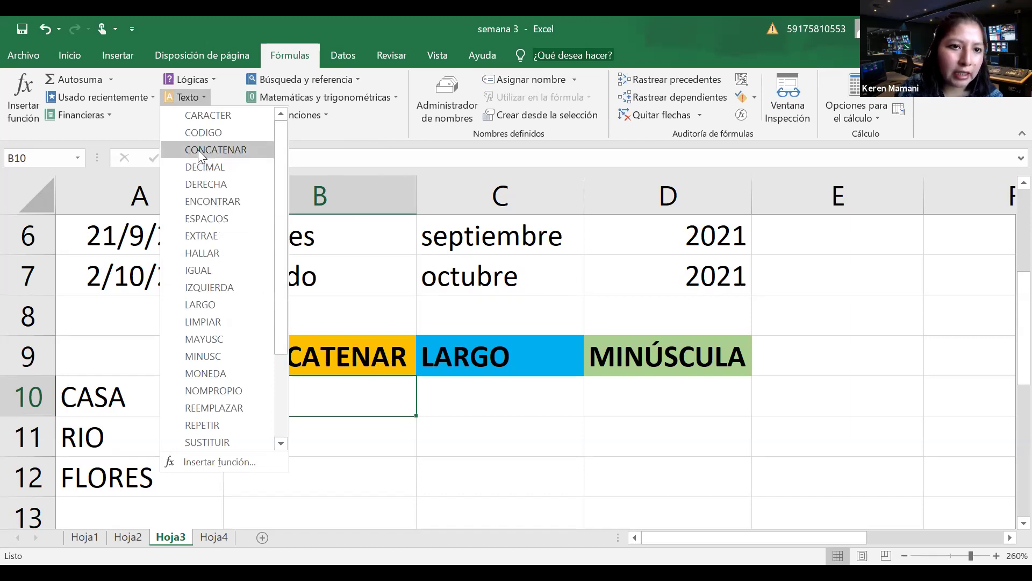
pyautogui.moveTo(265, 151)
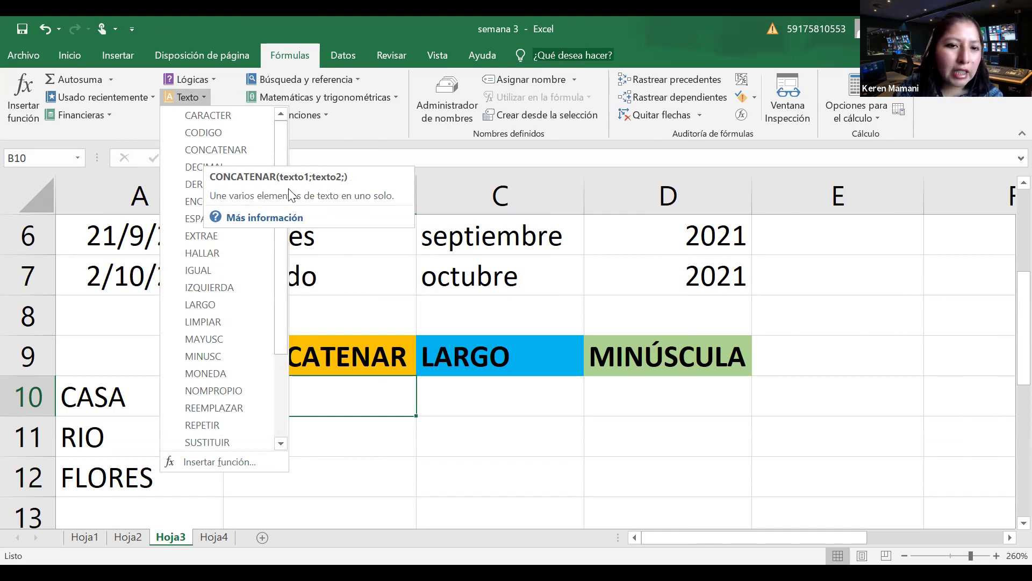
pyautogui.click(256, 151)
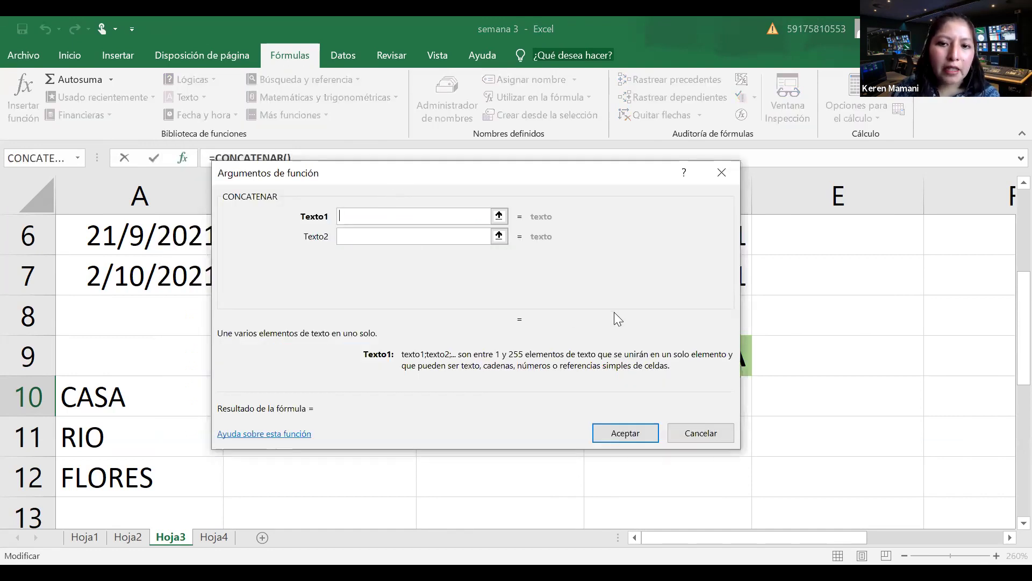
pyautogui.moveTo(614, 312); pyautogui.dragTo(684, 361)
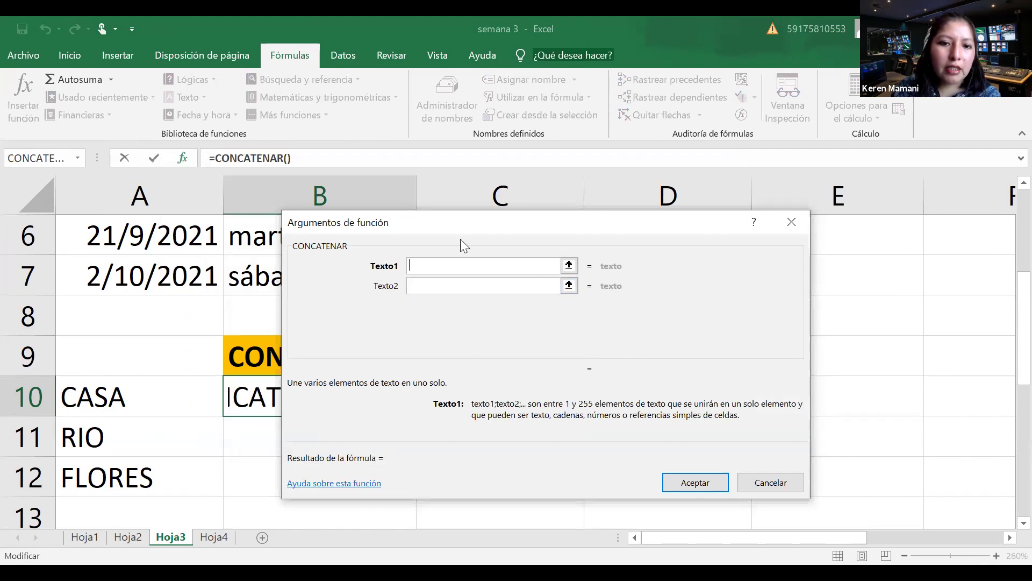
# Step: Set Texto1 to A10 and Texto2 to A11 in B10's CONCATENAR function, accept it, and review the resulting formula
pyautogui.click(569, 266)
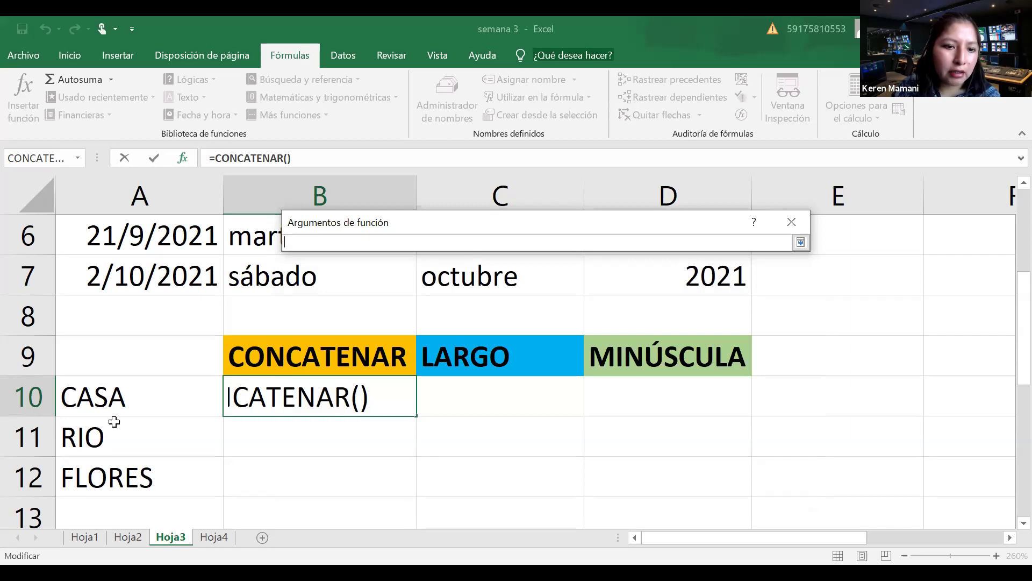
pyautogui.click(149, 398)
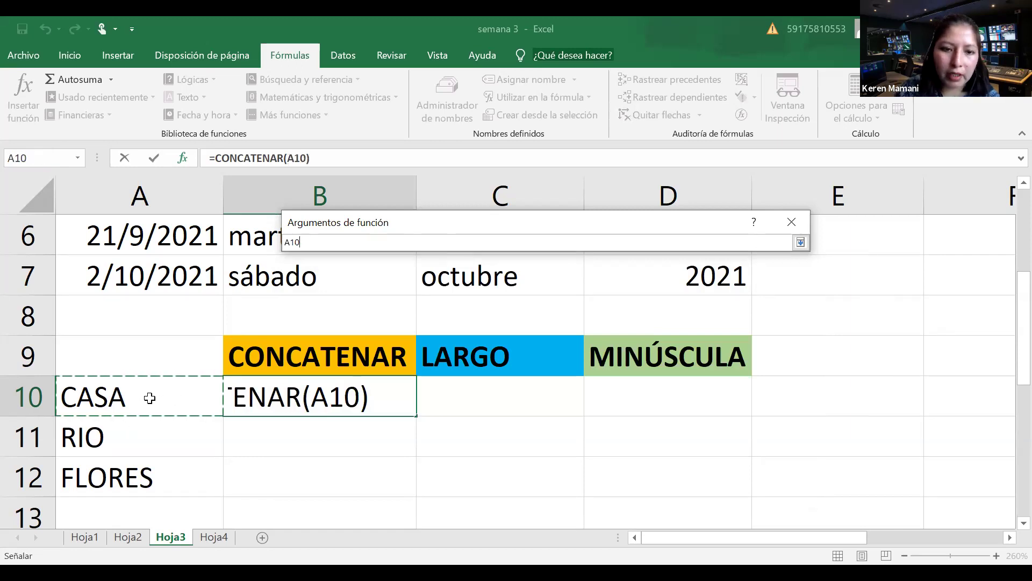
pyautogui.press('Return')
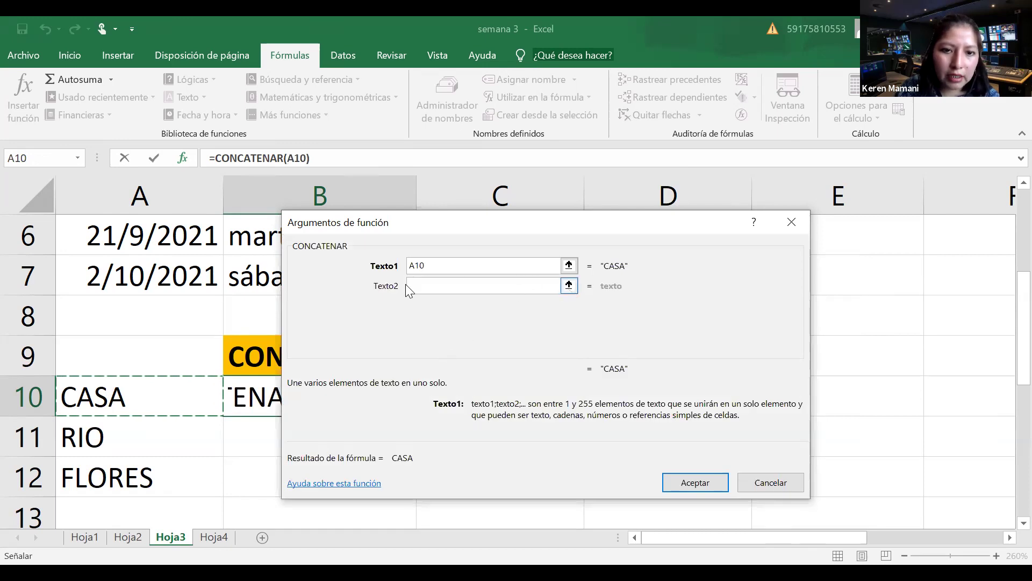
pyautogui.click(569, 285)
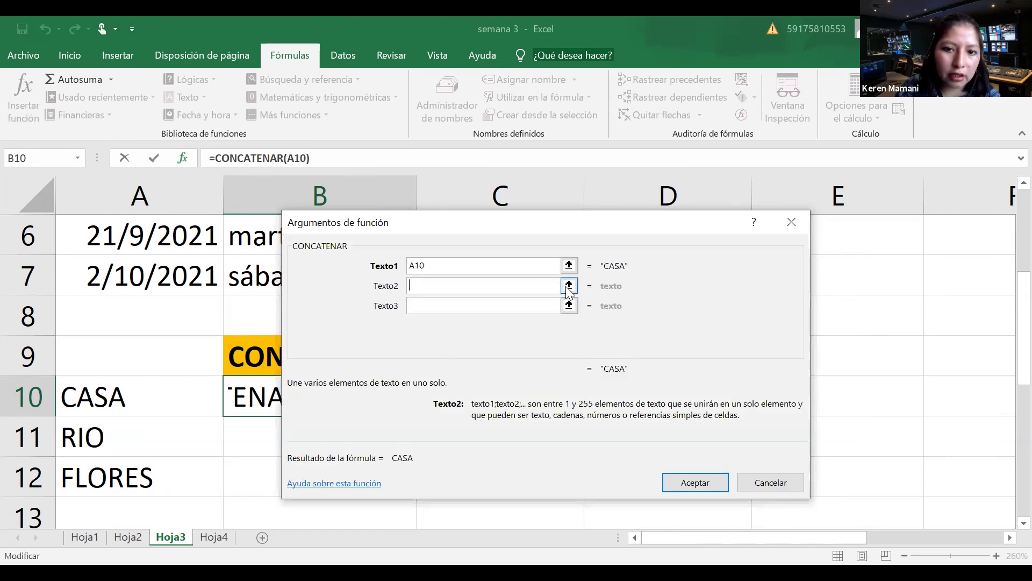
pyautogui.click(113, 437)
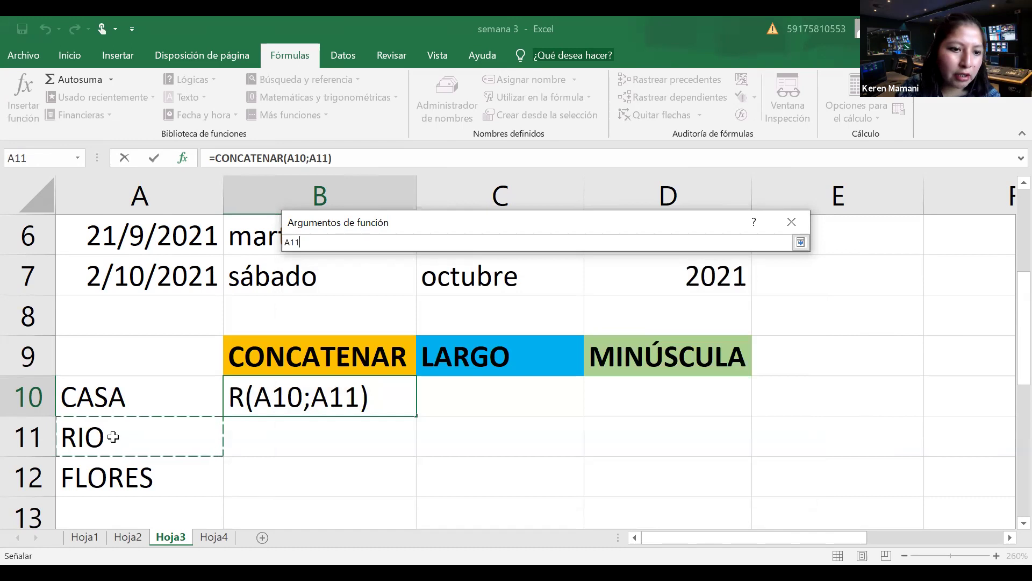
pyautogui.press('Return')
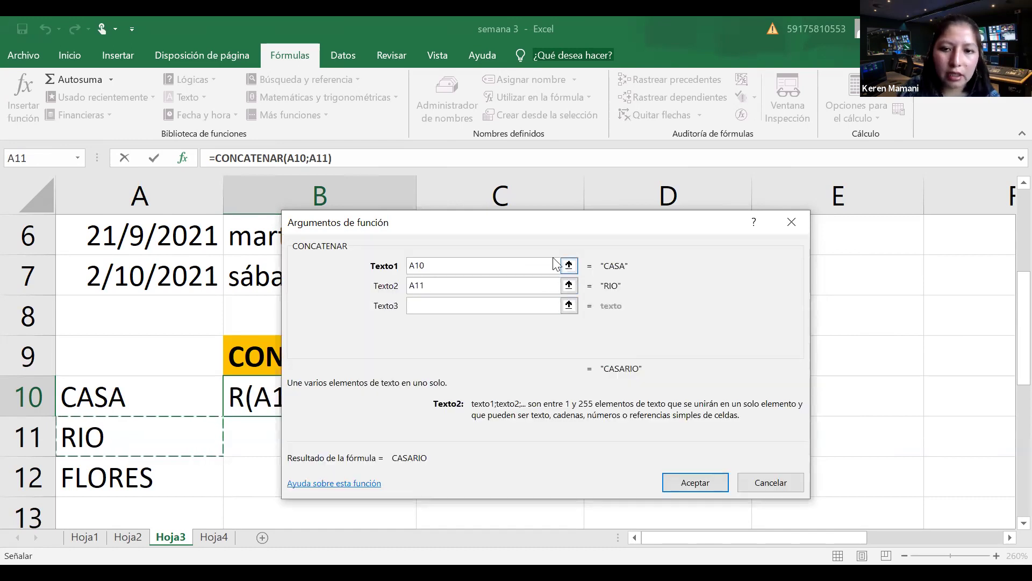
pyautogui.click(718, 480)
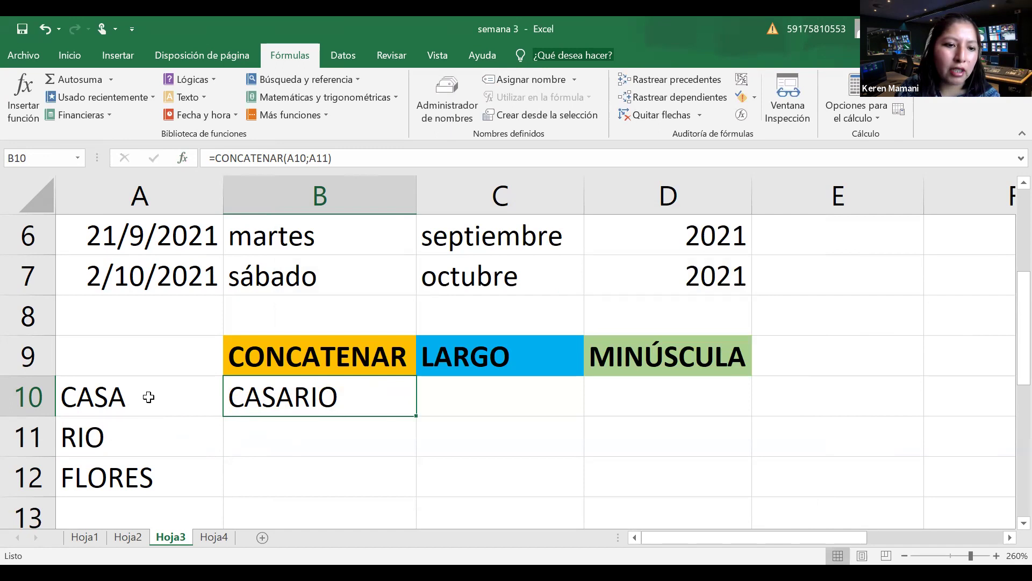
pyautogui.click(318, 427)
pyautogui.click(330, 397)
pyautogui.doubleClick(332, 394)
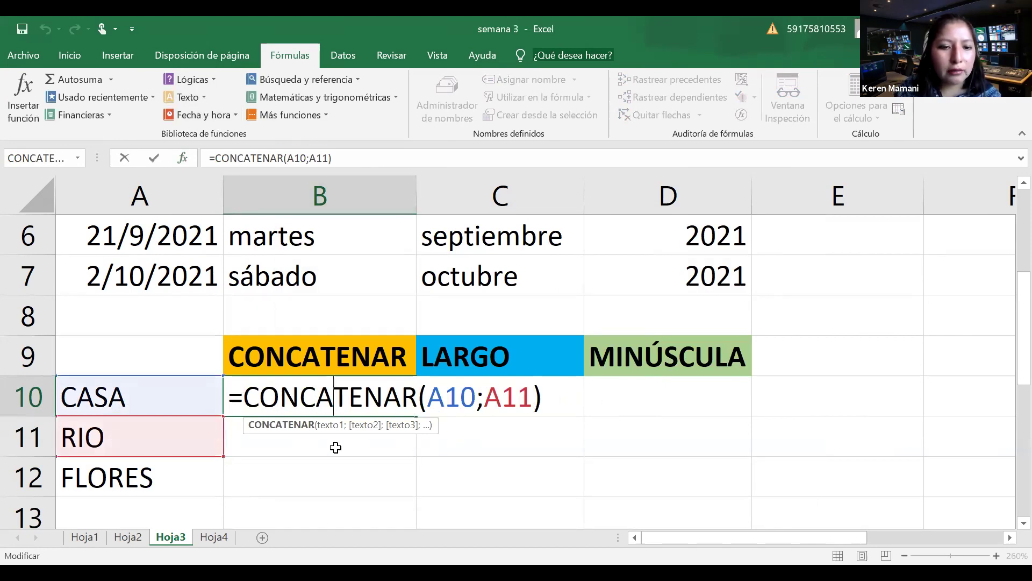
pyautogui.press('Return')
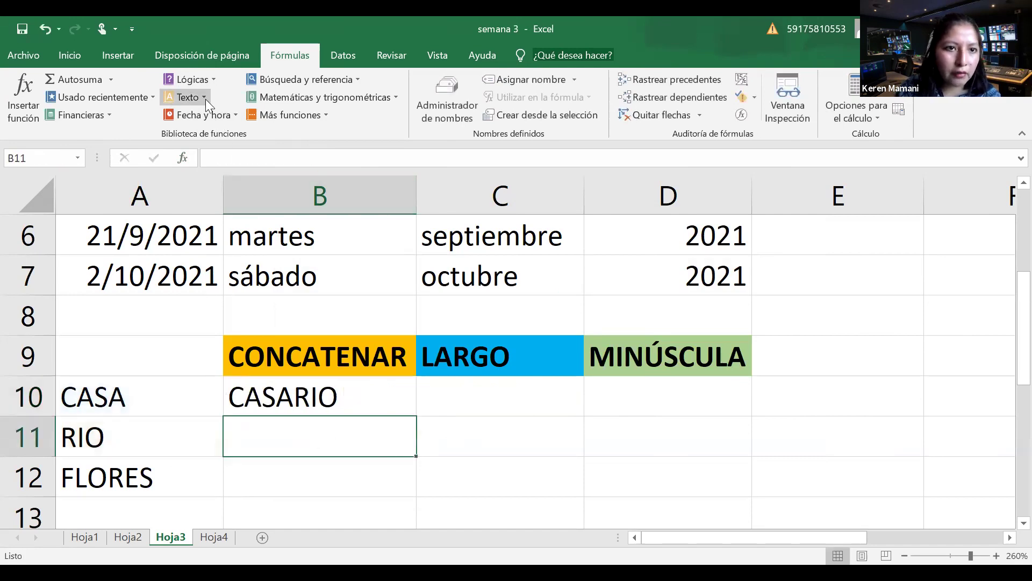
# Step: Enter the formula =concatenar(A12;A11) in B11 to join FLORES and RIO
pyautogui.click(188, 96)
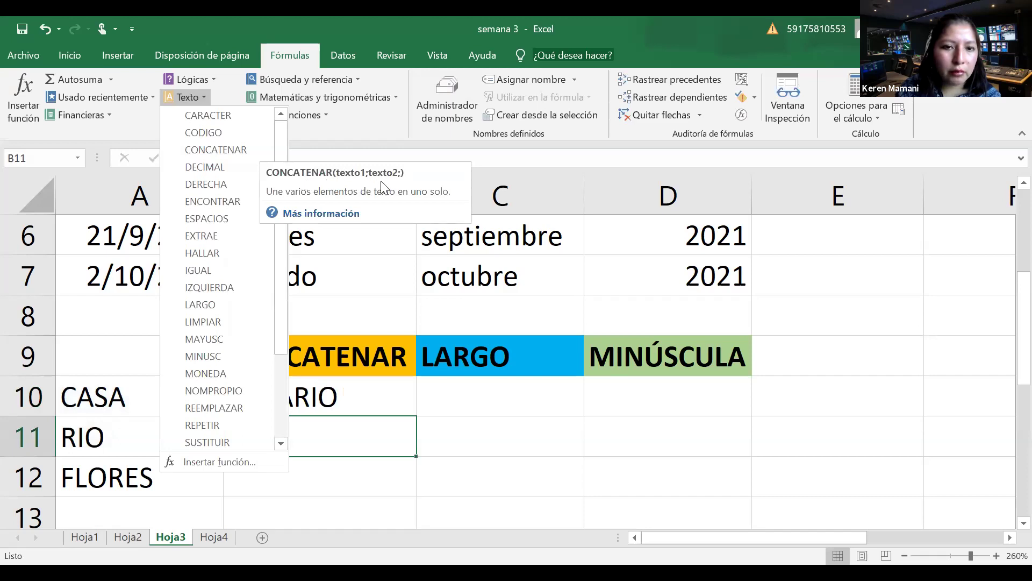
pyautogui.click(363, 440)
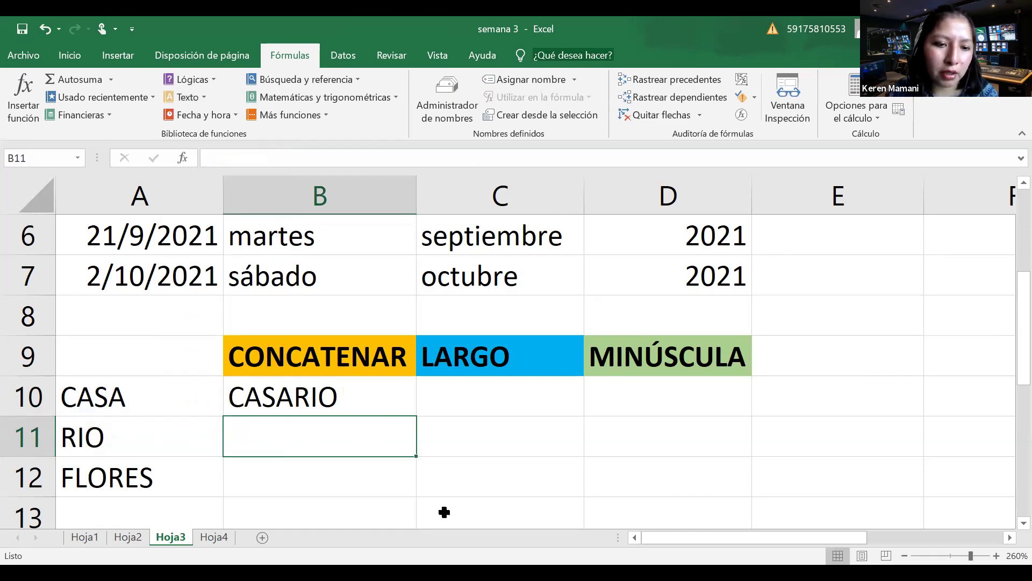
pyautogui.write('=')
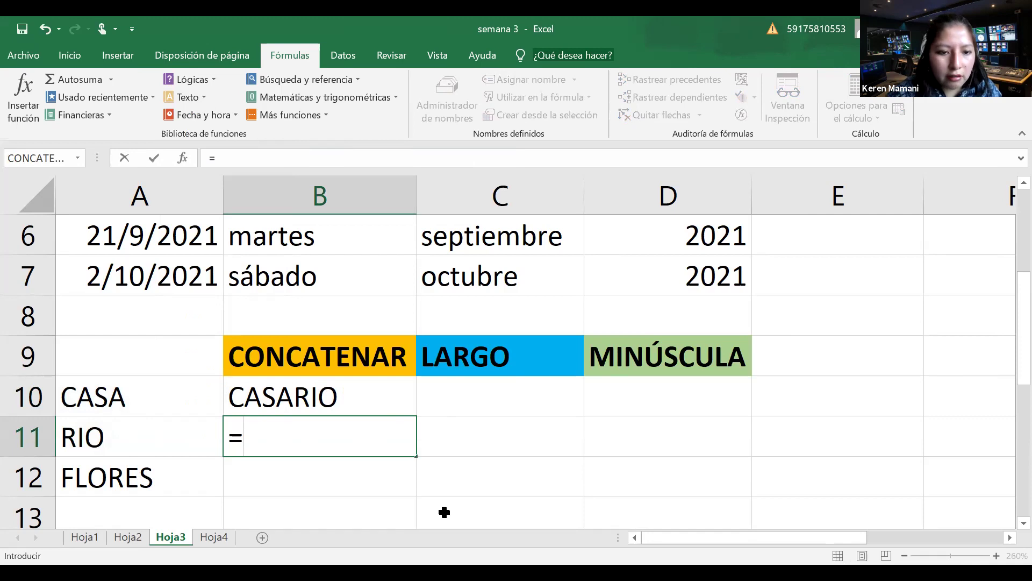
pyautogui.write('concatenar')
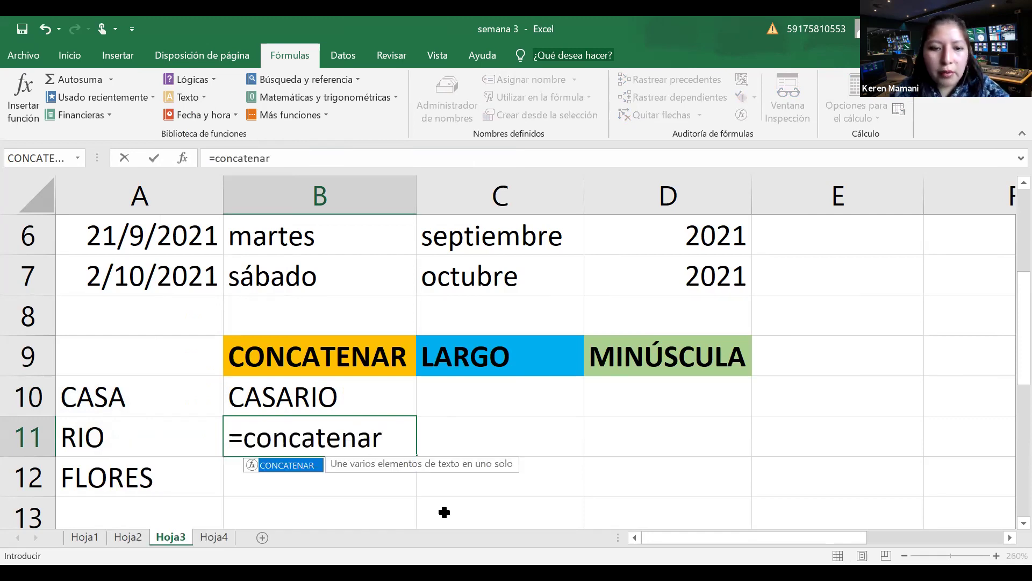
pyautogui.write('(')
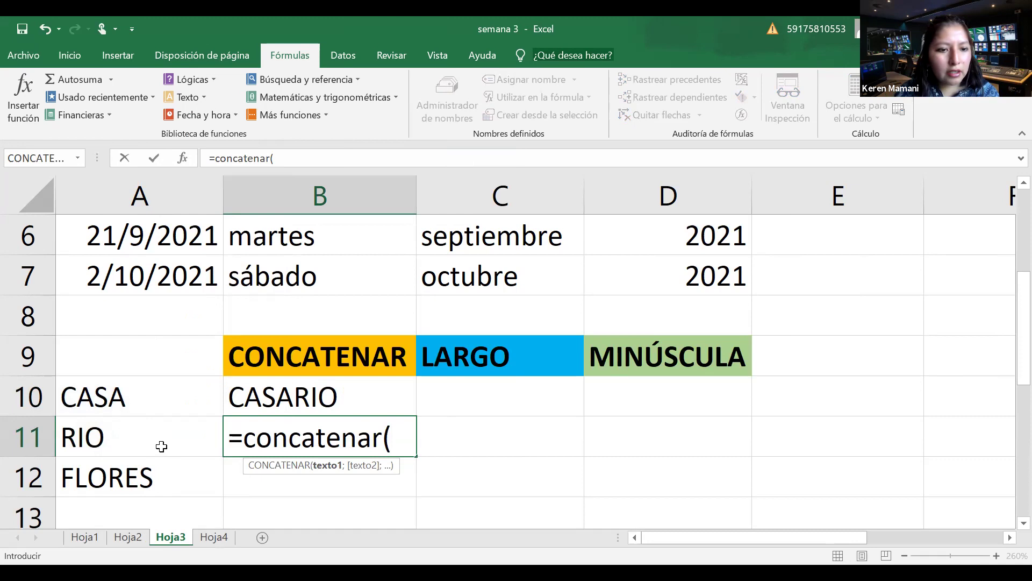
pyautogui.click(179, 480)
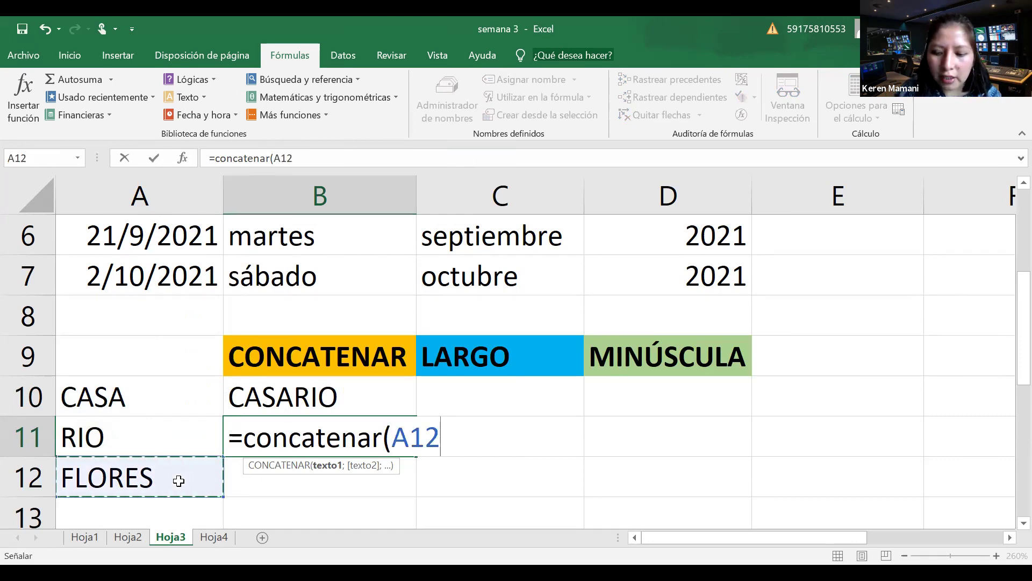
pyautogui.write(';')
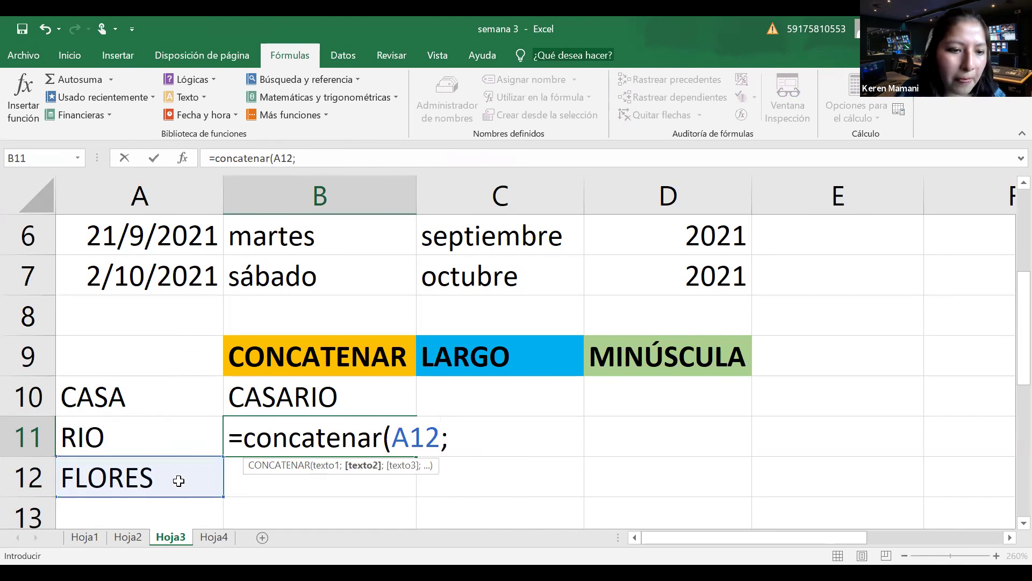
pyautogui.click(164, 439)
pyautogui.write(')')
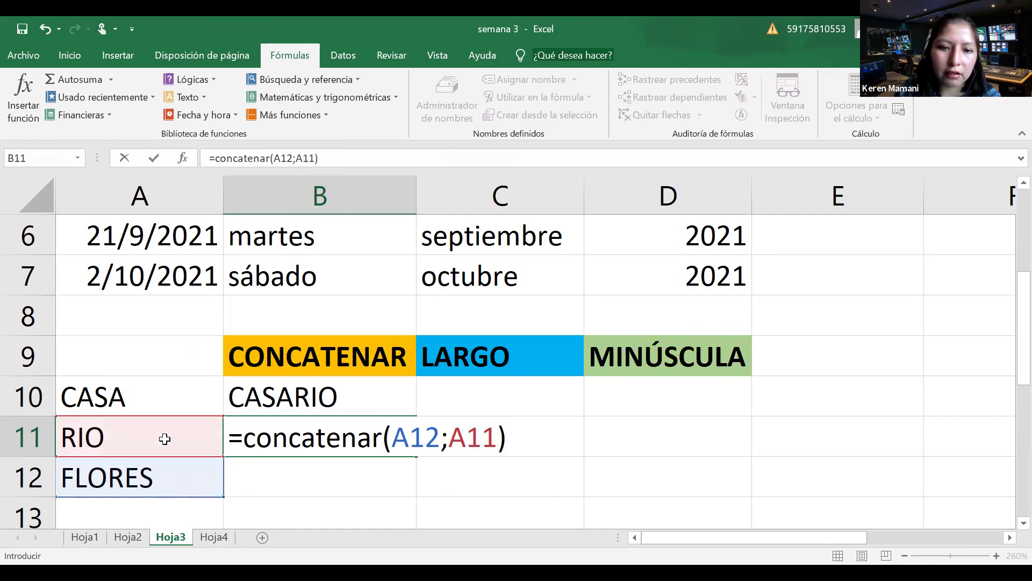
pyautogui.press('Return')
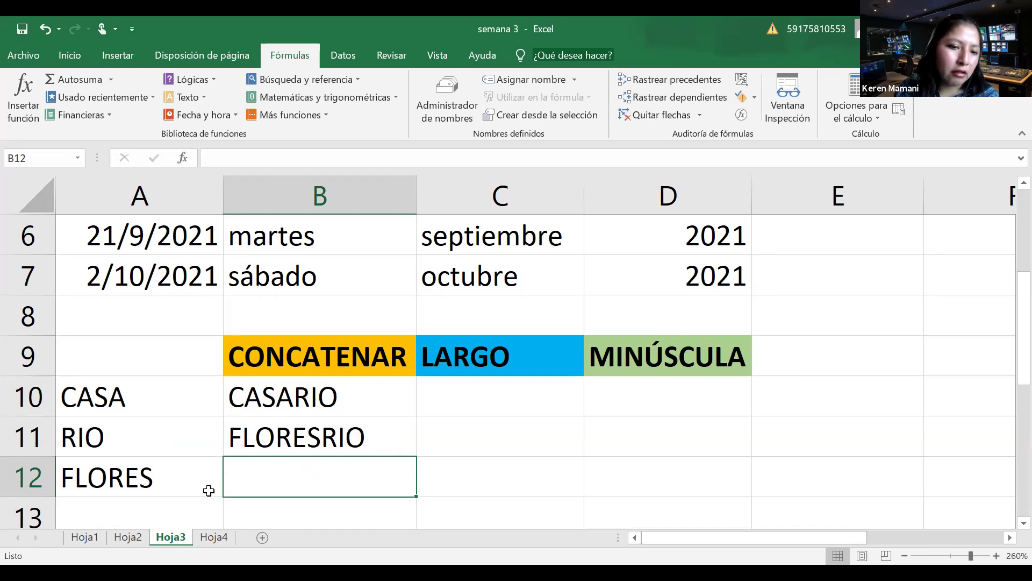
pyautogui.click(395, 443)
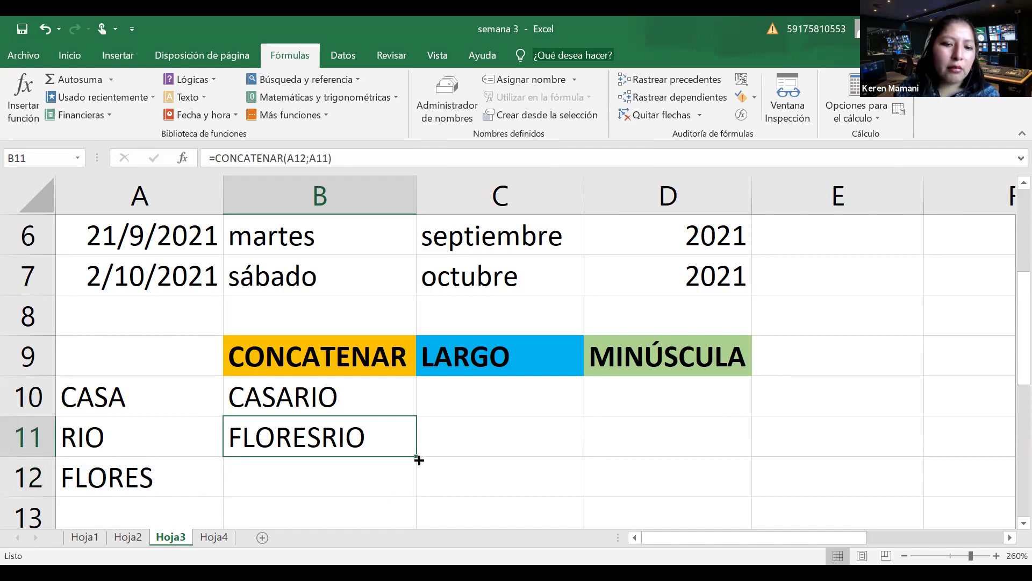
# Step: Copy the CONCATENAR formula from B11 down to B12 and replace its first argument with A10 to join CASA and FLORES
pyautogui.moveTo(419, 460); pyautogui.dragTo(418, 488)
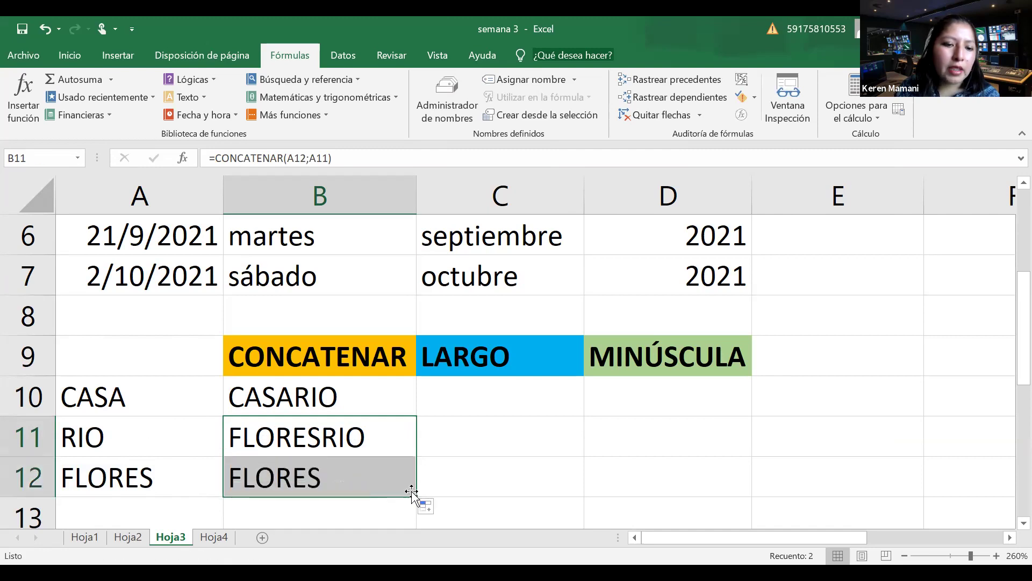
pyautogui.click(396, 488)
pyautogui.doubleClick(376, 481)
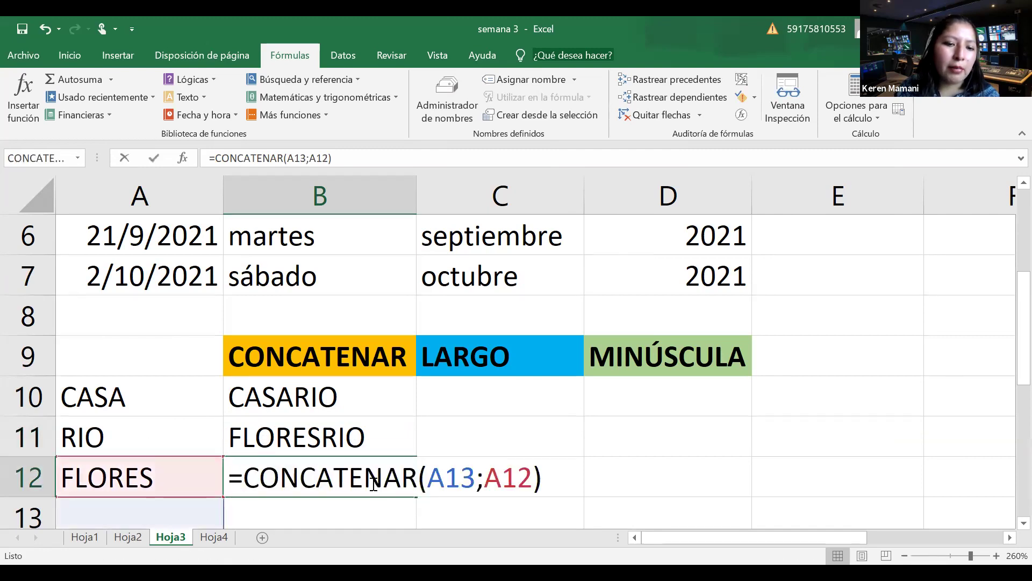
pyautogui.click(475, 468)
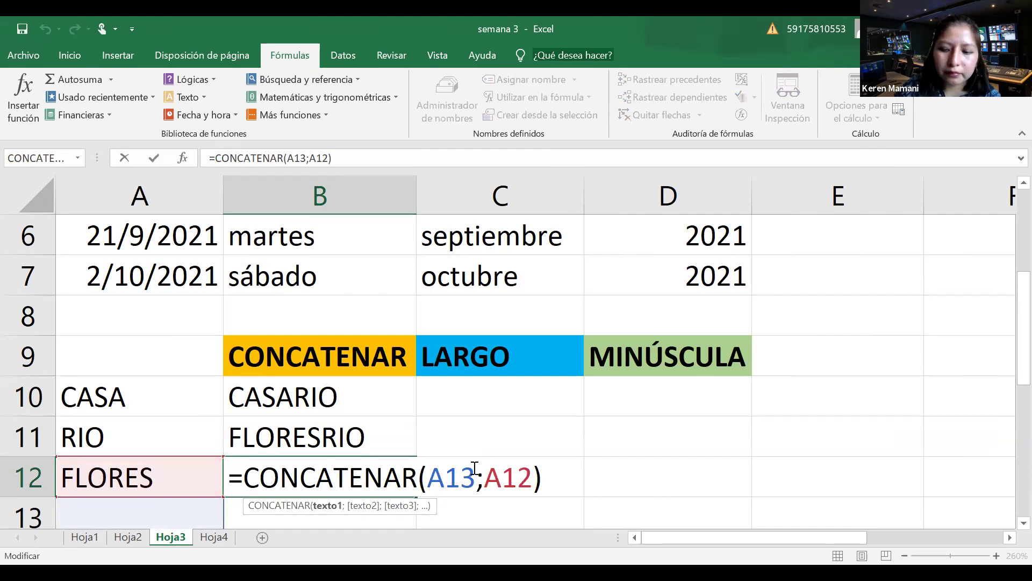
pyautogui.press('BackSpace')
pyautogui.press('BackSpace')
pyautogui.press('BackSpace')
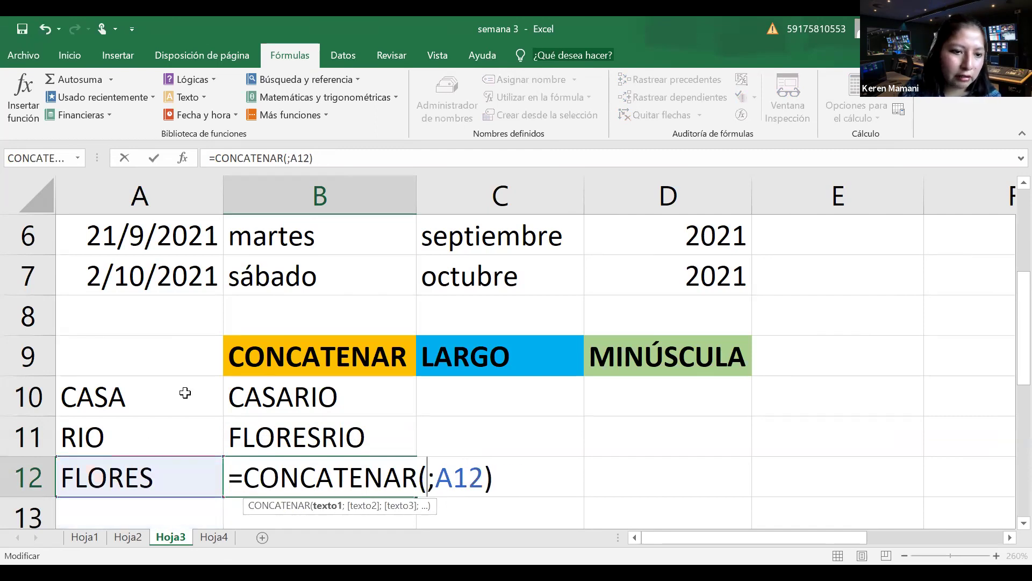
pyautogui.click(187, 392)
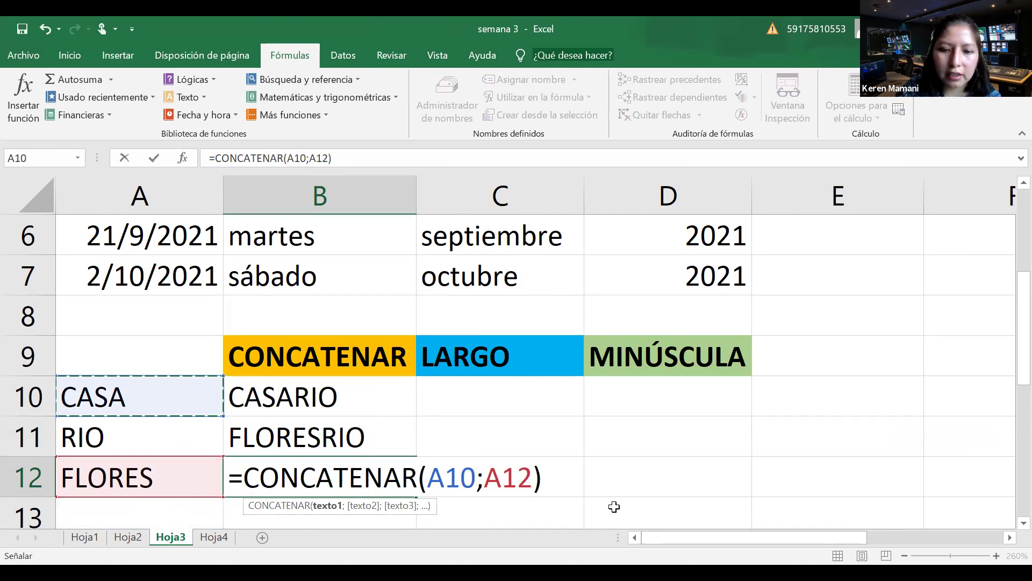
pyautogui.press('Return')
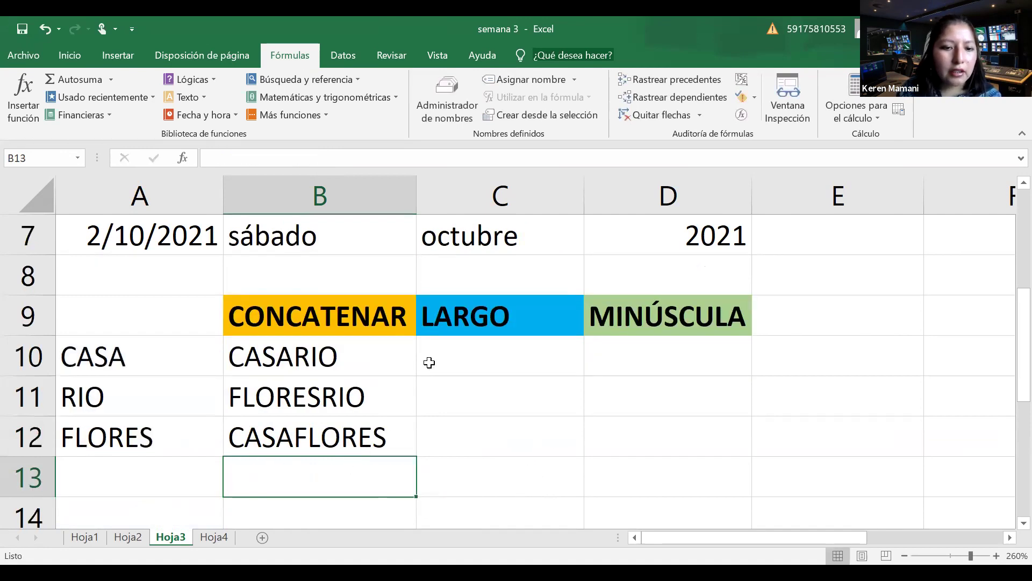
# Step: Look up the LARGO text function, enter =largo(A10) in C10 to count the characters of CASA, and review the formula
pyautogui.click(507, 359)
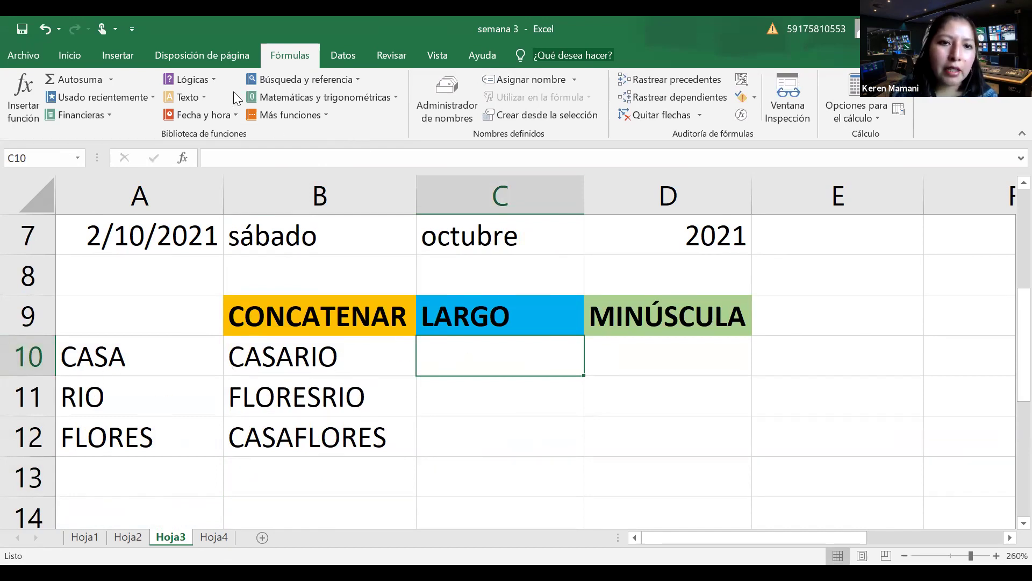
pyautogui.click(206, 98)
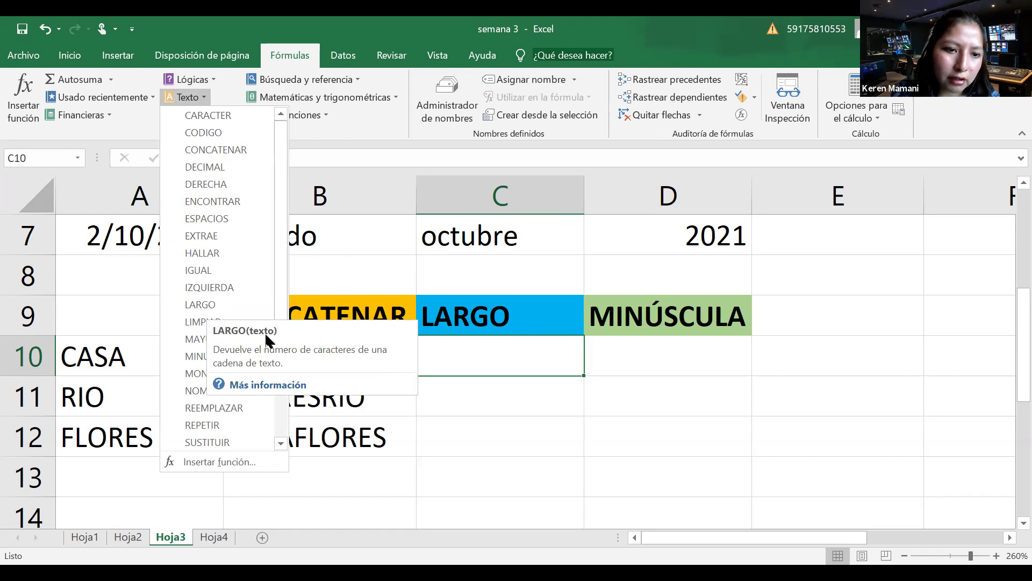
pyautogui.click(466, 354)
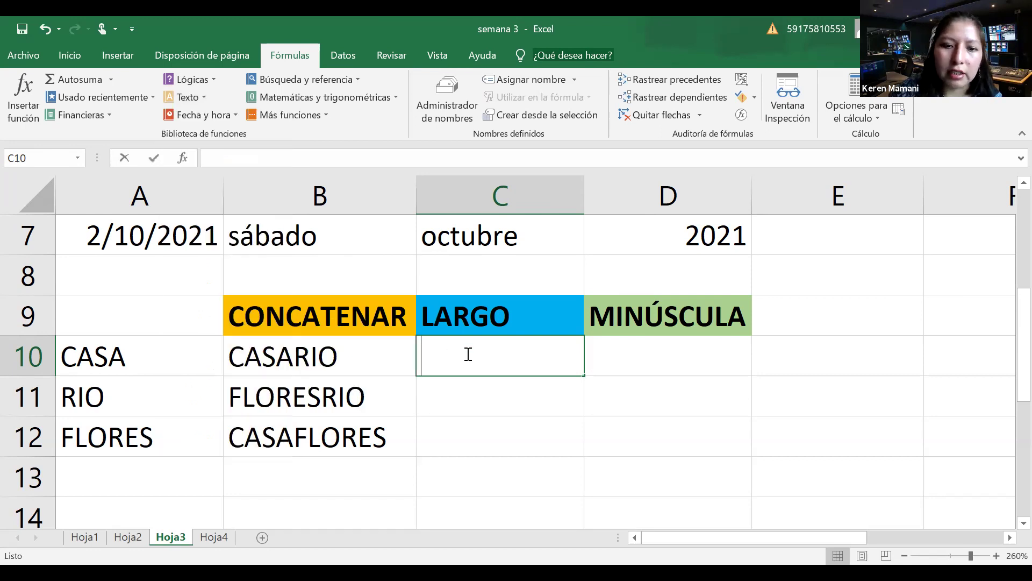
pyautogui.write('=')
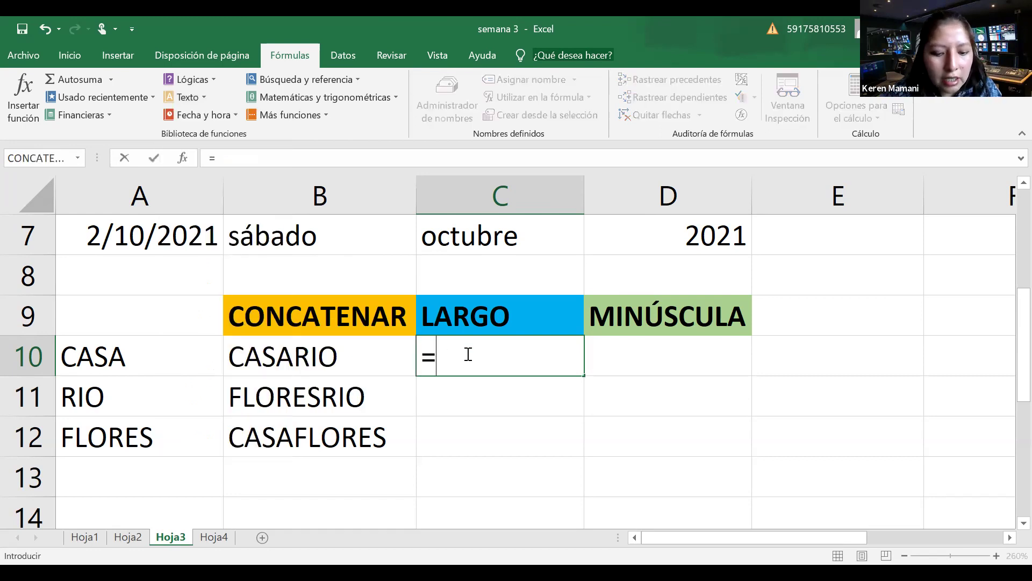
pyautogui.write('largo')
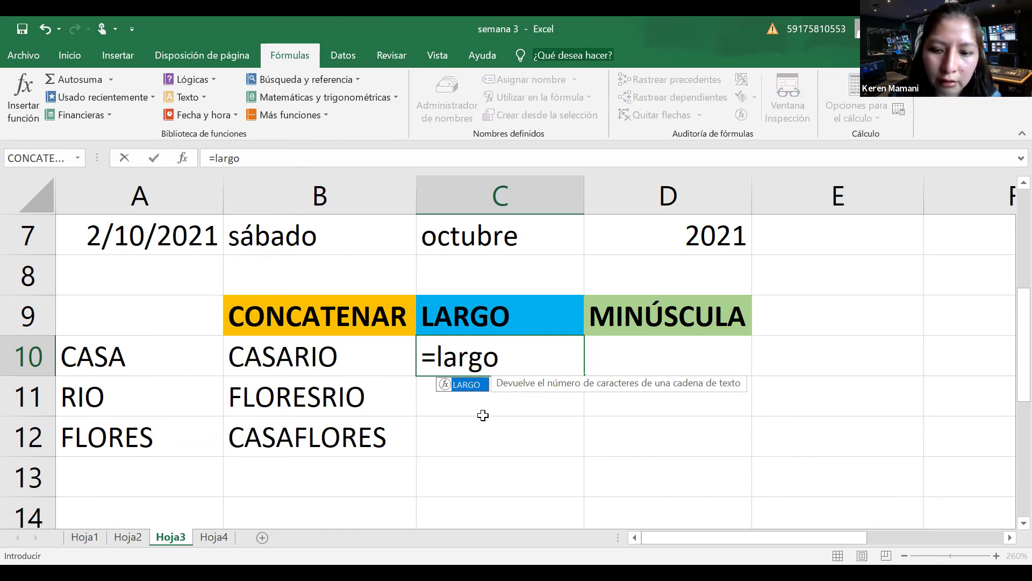
pyautogui.write('(')
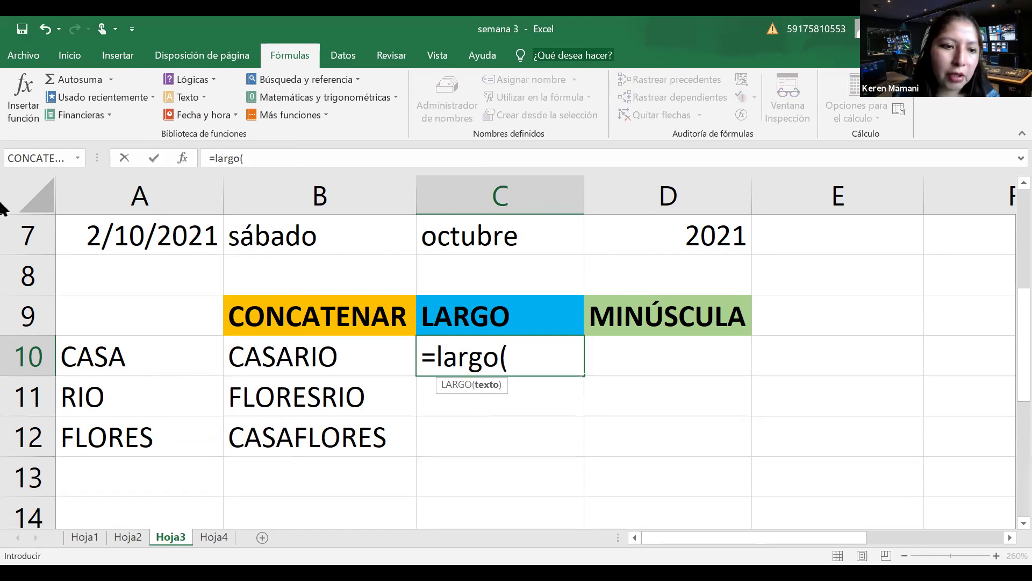
pyautogui.click(157, 353)
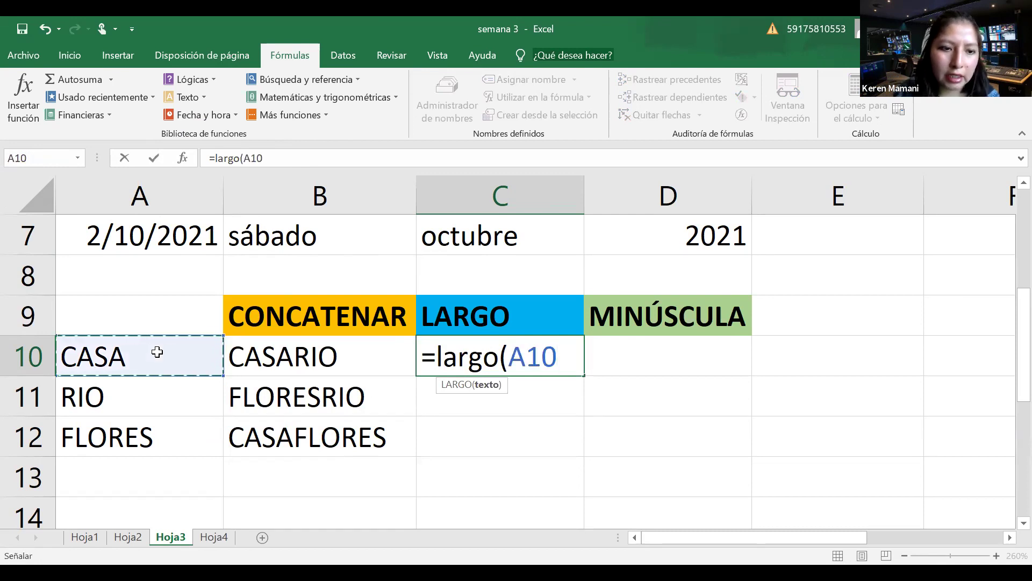
pyautogui.write(')')
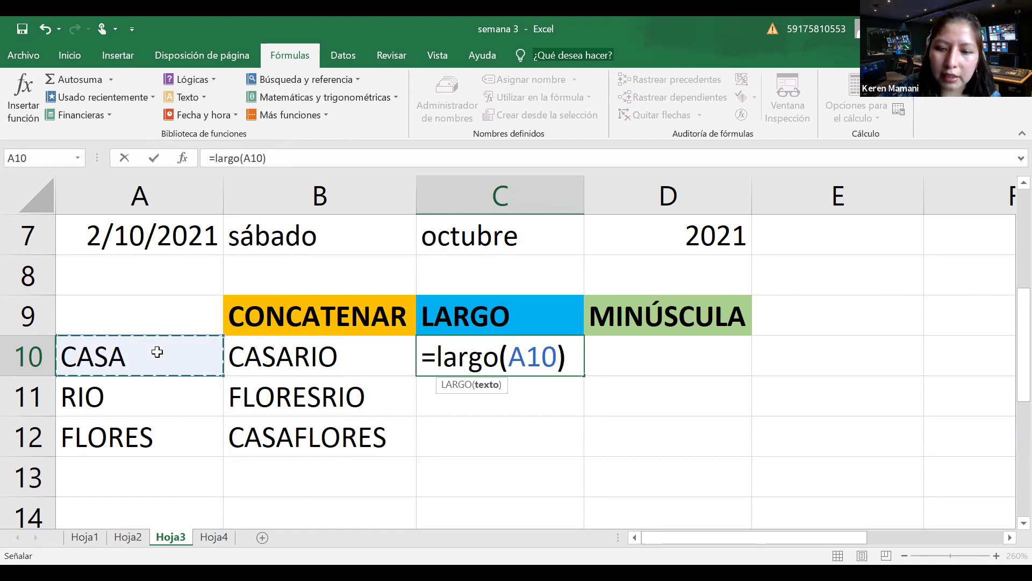
pyautogui.press('Return')
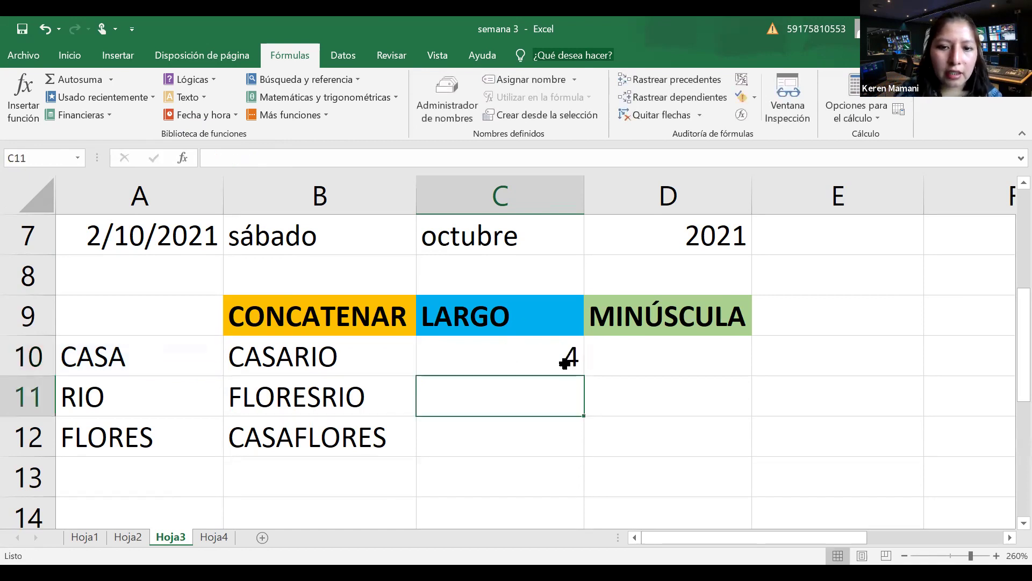
pyautogui.click(565, 364)
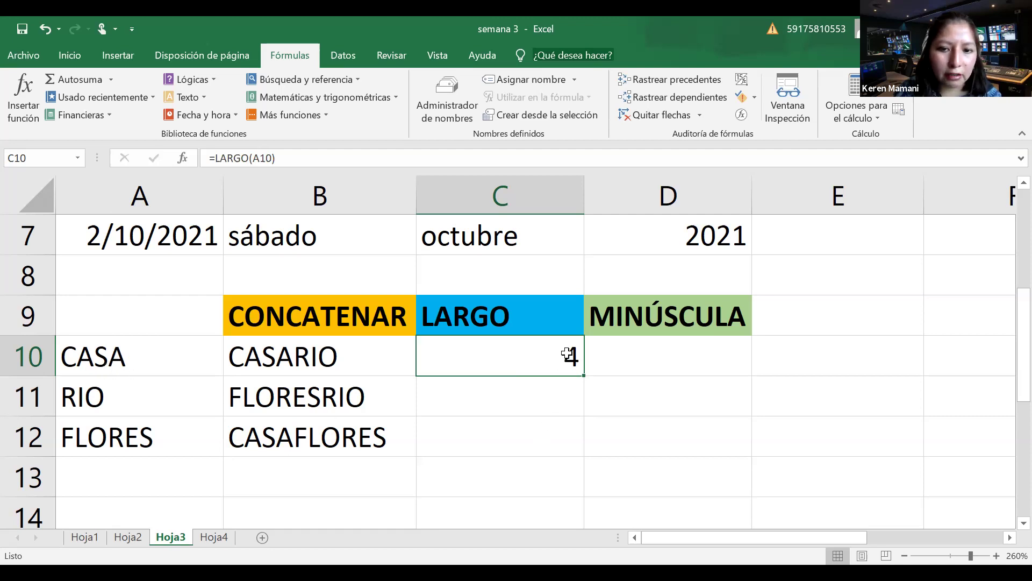
# Step: Enter the formula =largo(A11) in C11 to count the characters of RIO
pyautogui.click(527, 395)
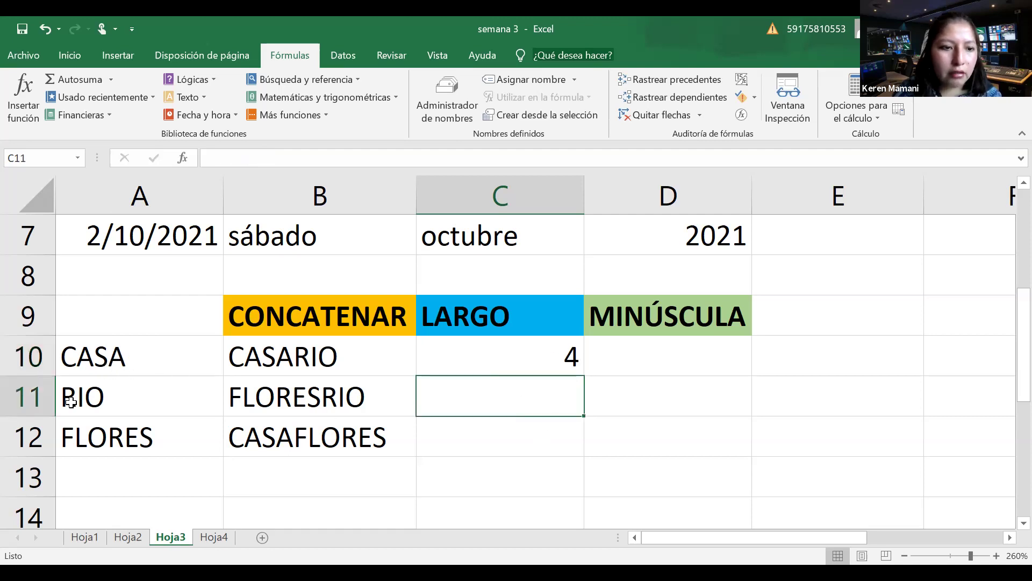
pyautogui.write('=')
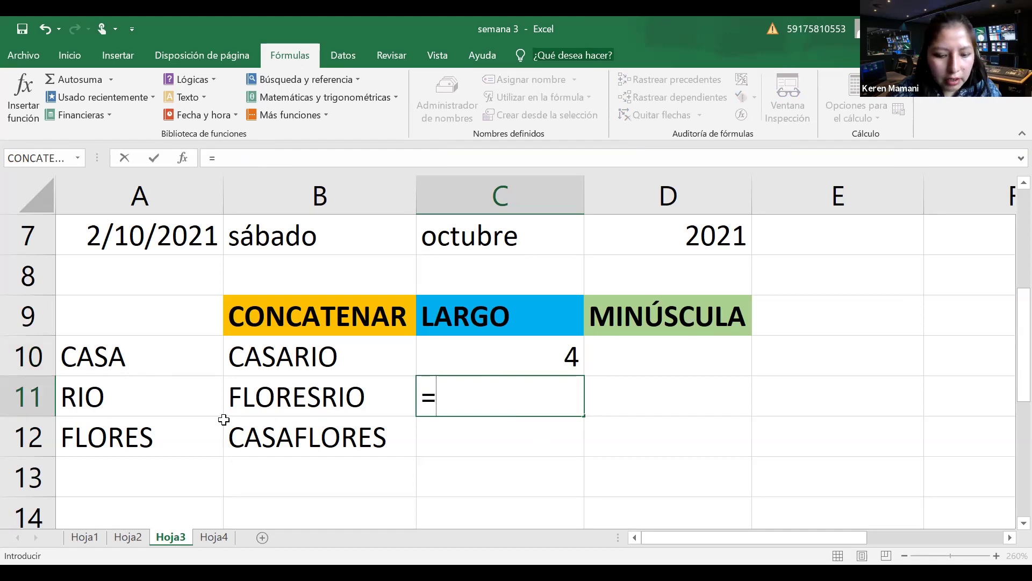
pyautogui.write('largo')
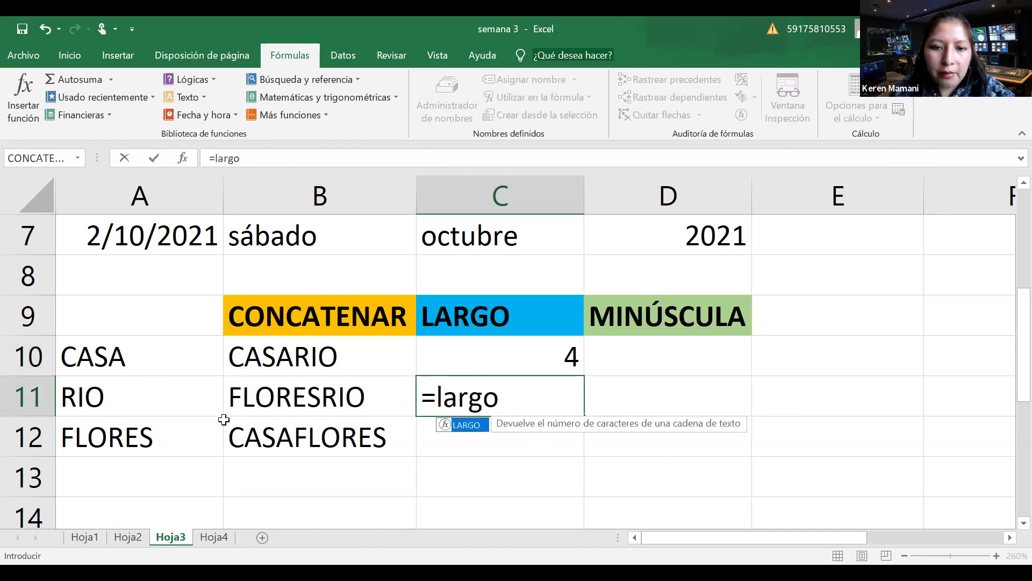
pyautogui.write('(')
pyautogui.click(177, 398)
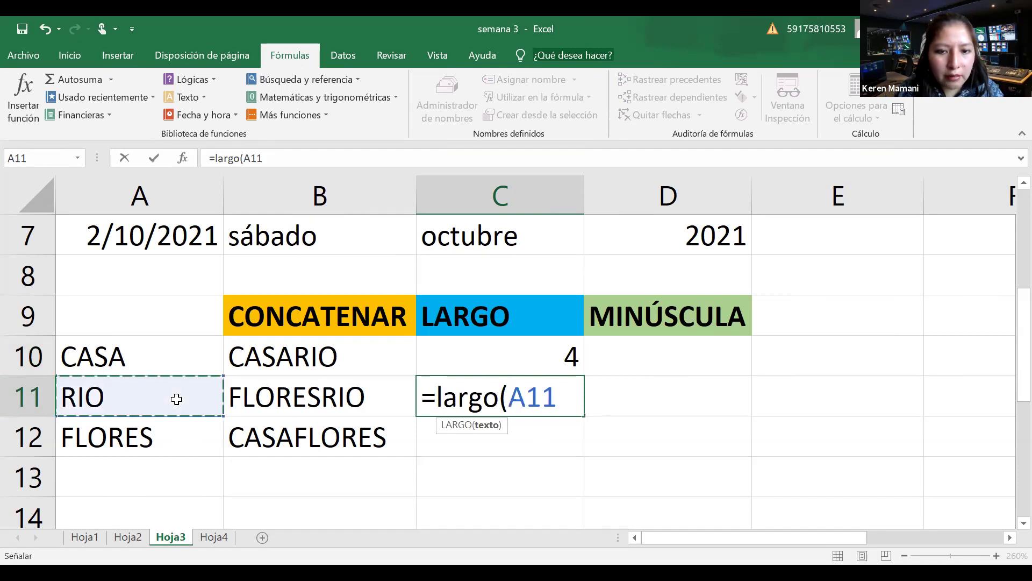
pyautogui.write(')')
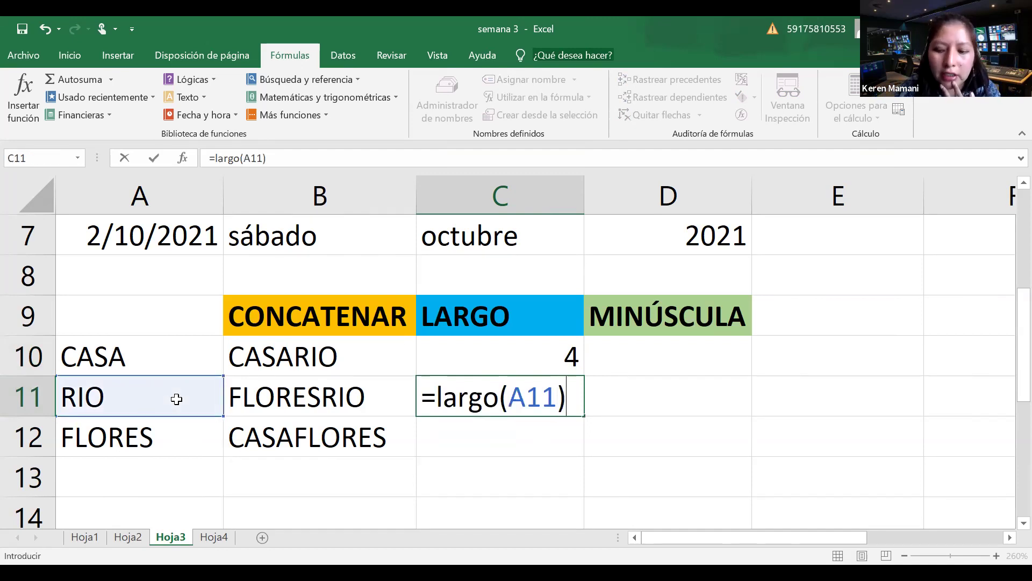
pyautogui.press('Return')
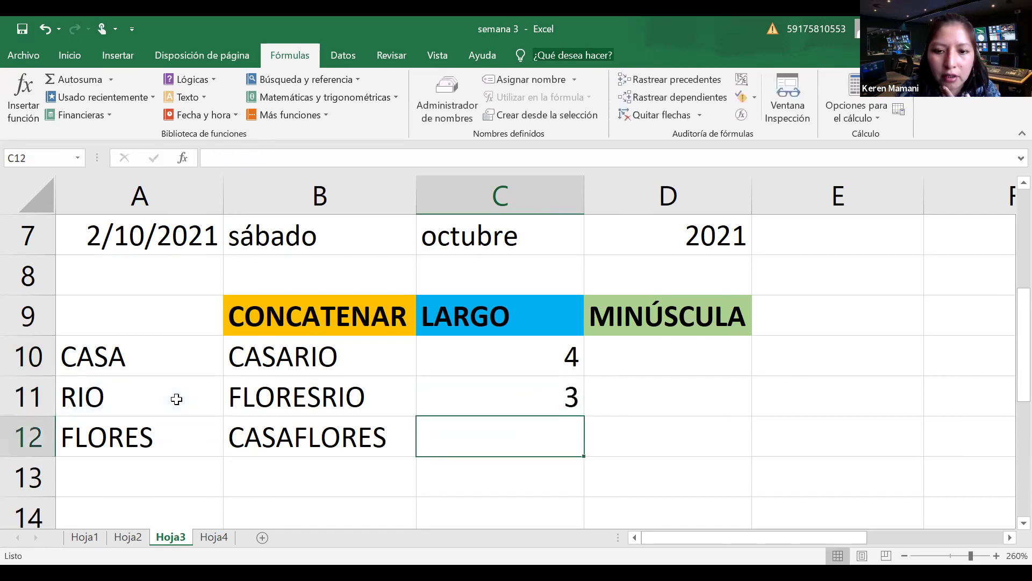
# Step: Fill the LARGO formula from C11 down to C12 and check the copied formula for FLORES
pyautogui.click(516, 395)
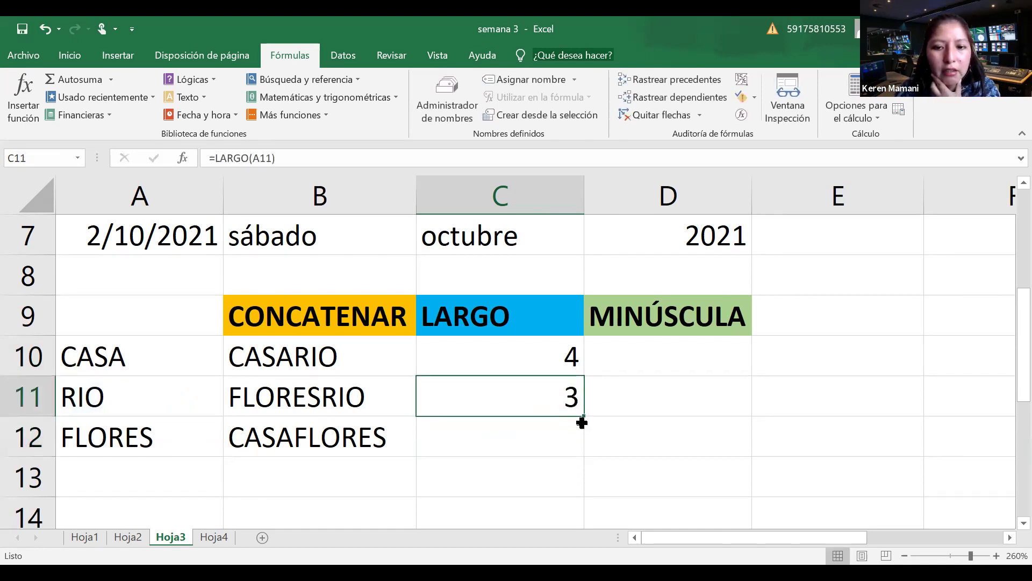
pyautogui.moveTo(586, 418); pyautogui.dragTo(589, 455)
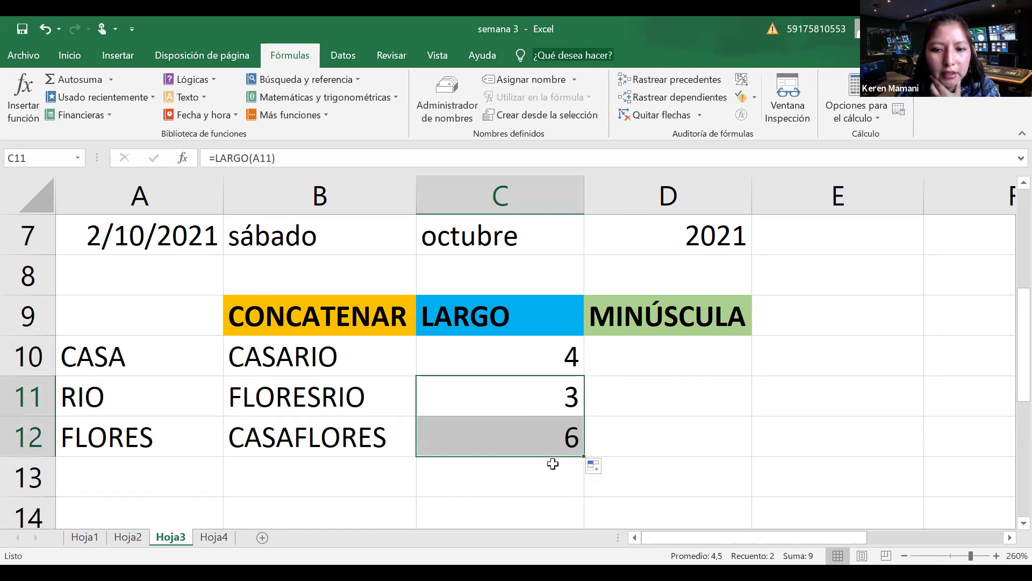
pyautogui.click(544, 490)
pyautogui.click(572, 447)
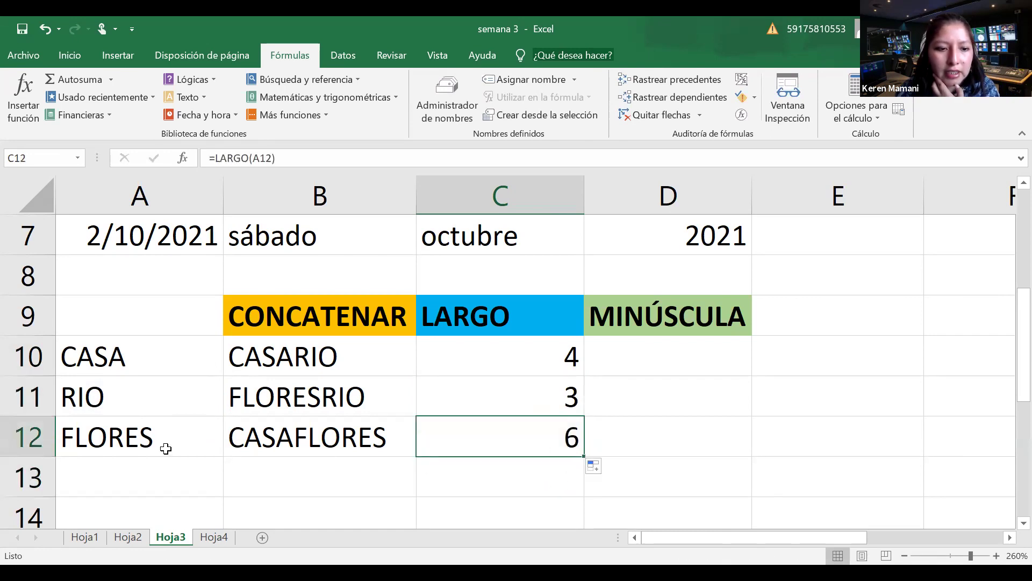
# Step: Look up the MINUSC text function and enter =minusc(A10) in D10 to convert CASA to lowercase
pyautogui.click(649, 349)
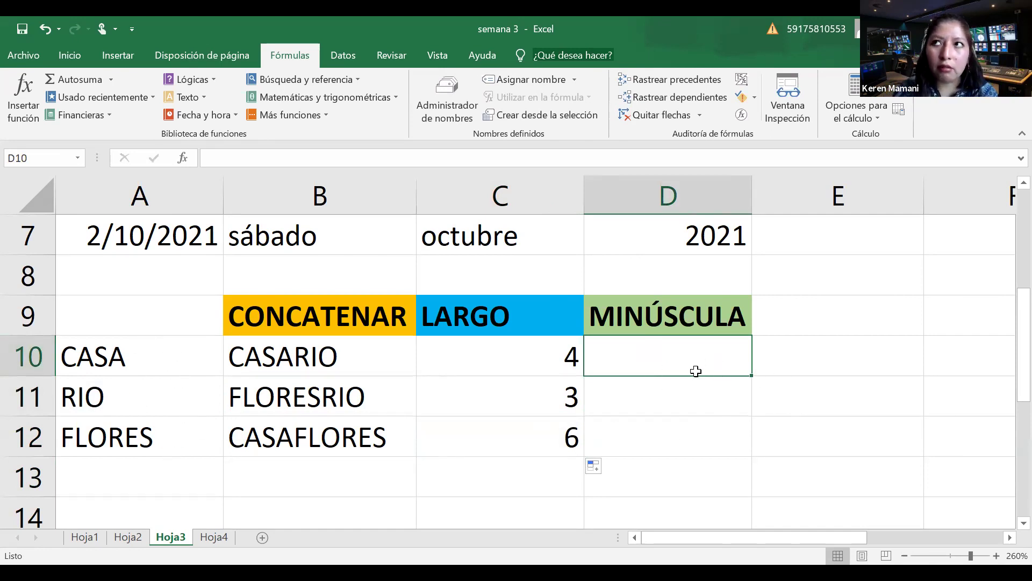
pyautogui.click(203, 94)
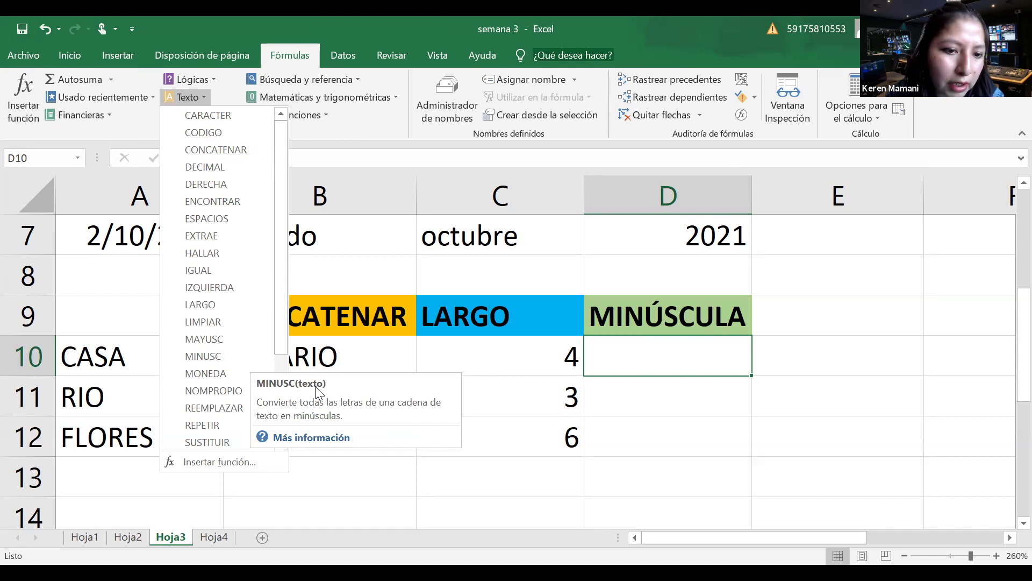
pyautogui.click(699, 356)
pyautogui.write('=')
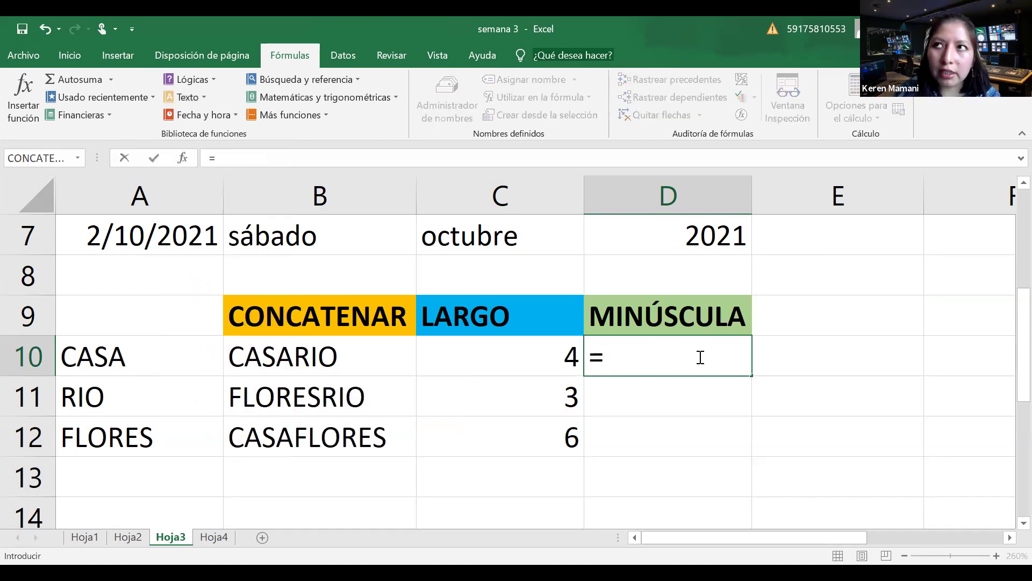
pyautogui.write('m')
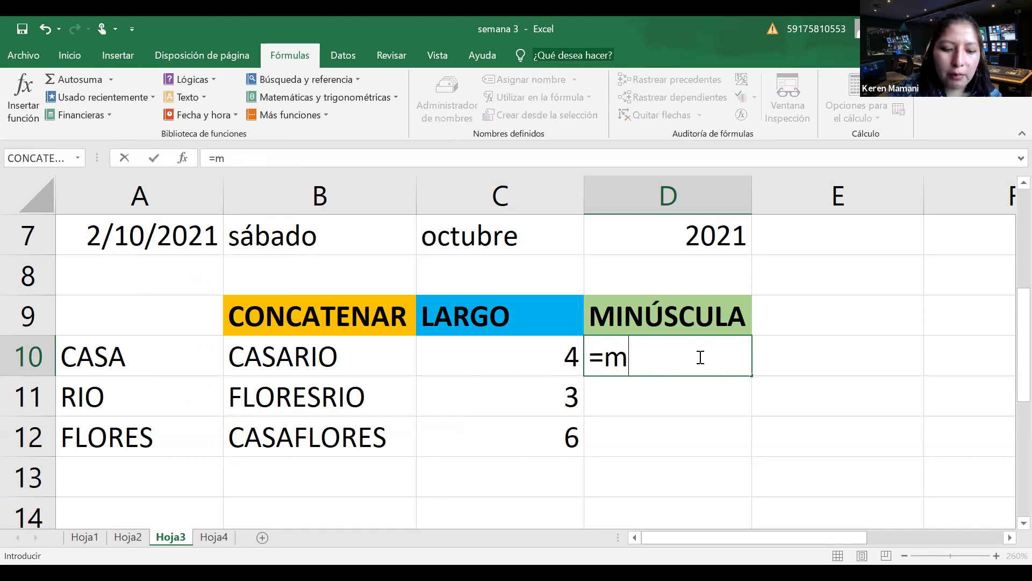
pyautogui.write('inusc')
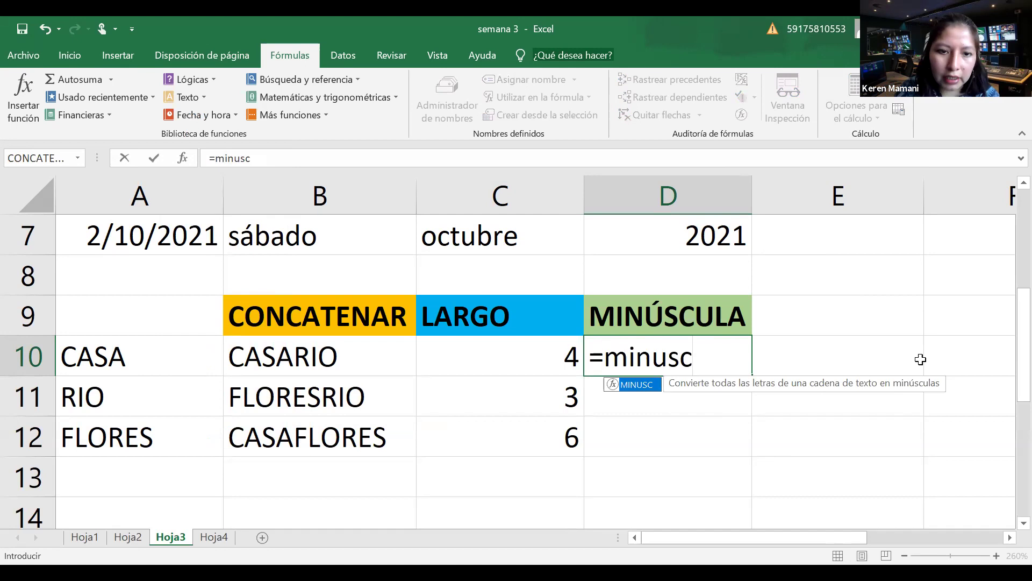
pyautogui.write('(')
pyautogui.click(166, 350)
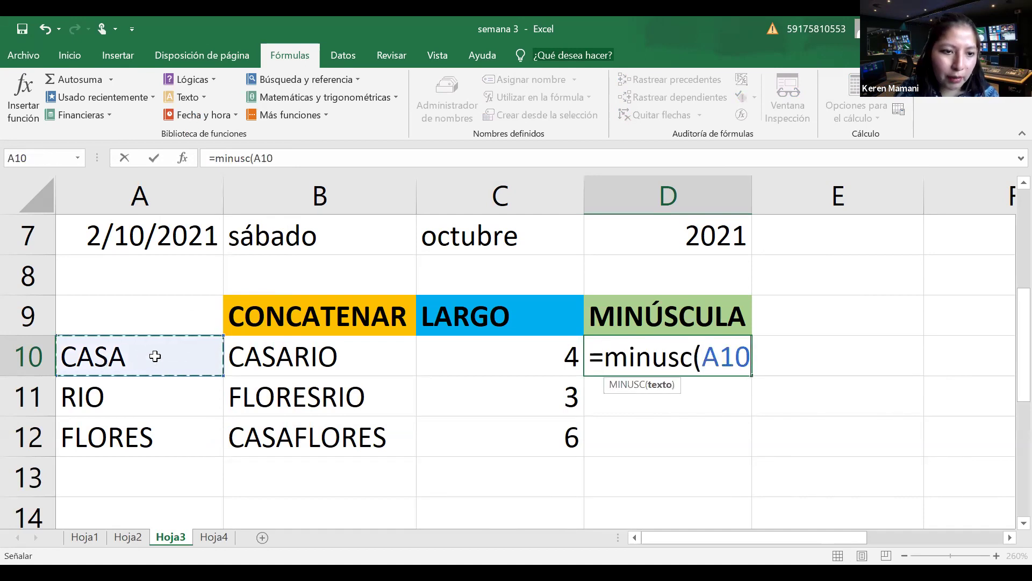
pyautogui.write(')')
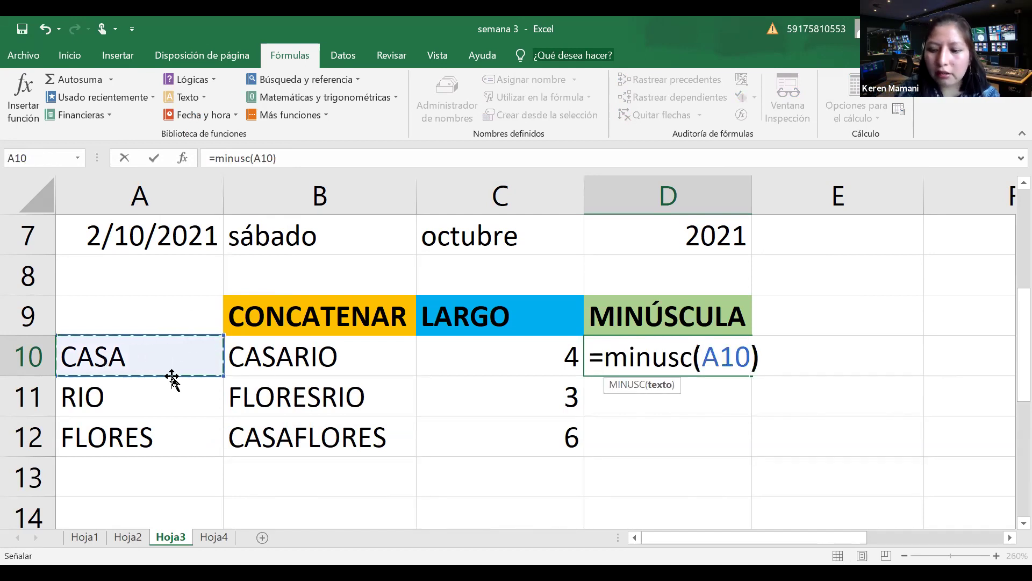
pyautogui.press('Return')
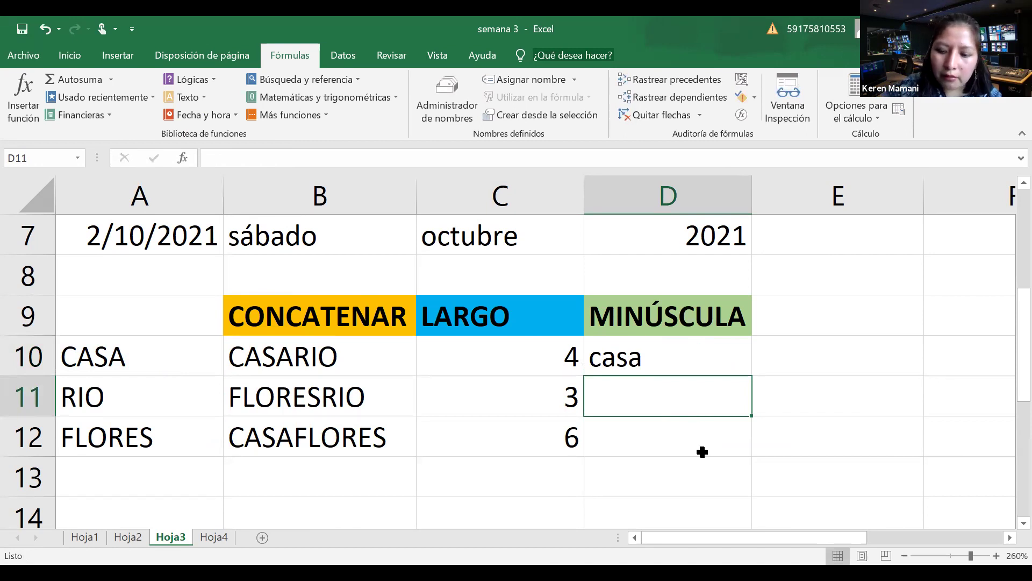
# Step: Enter the formula =minusc(B11) in D11 to convert FLORESRIO to lowercase, and check the entered formula
pyautogui.write('=')
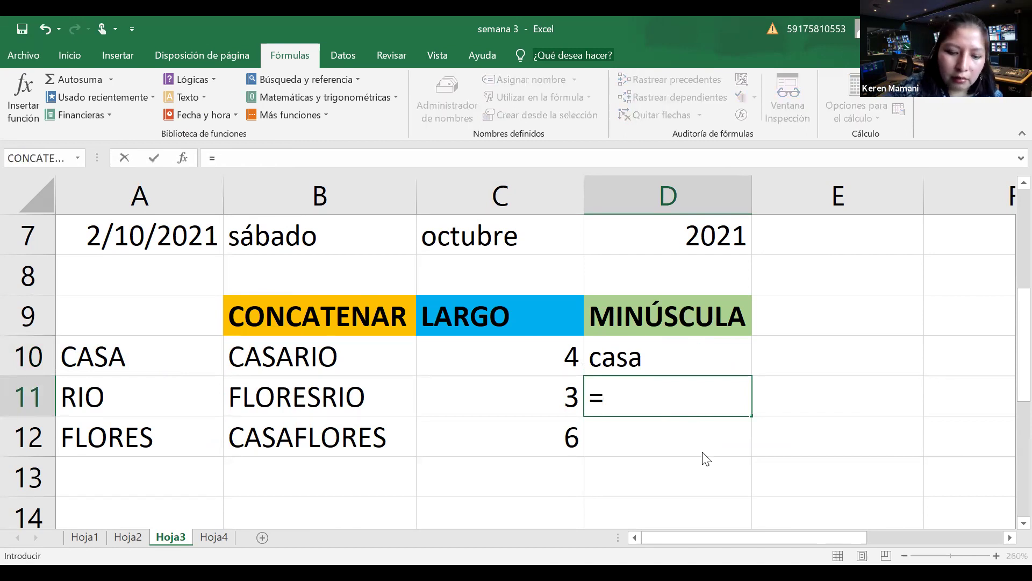
pyautogui.write('minusc')
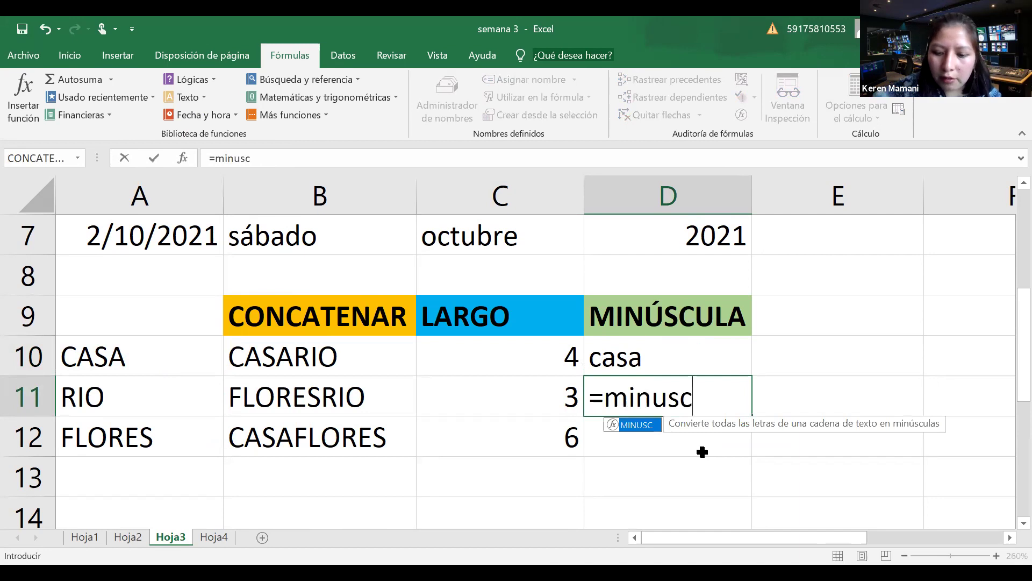
pyautogui.write('(')
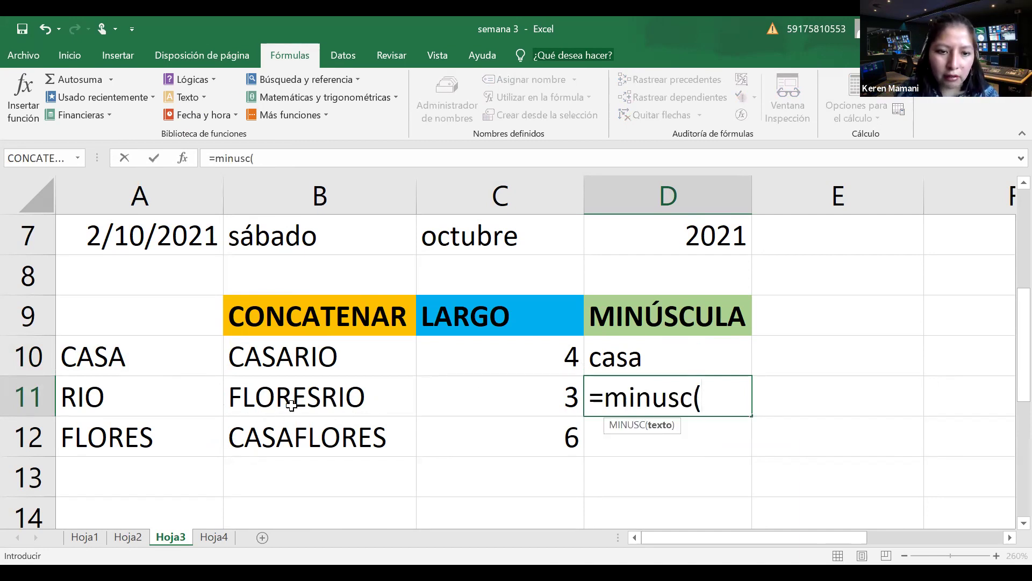
pyautogui.click(390, 394)
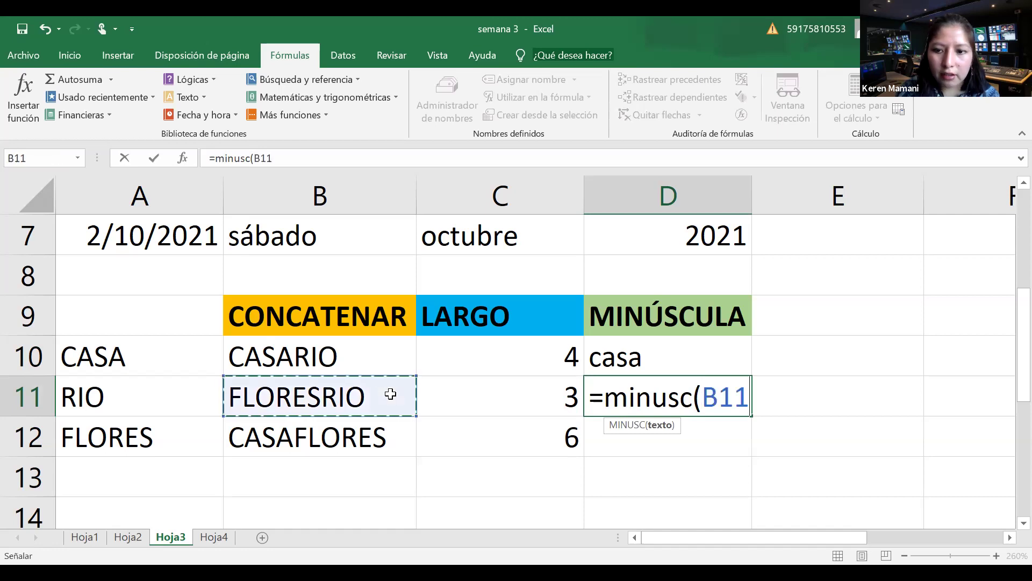
pyautogui.write(')')
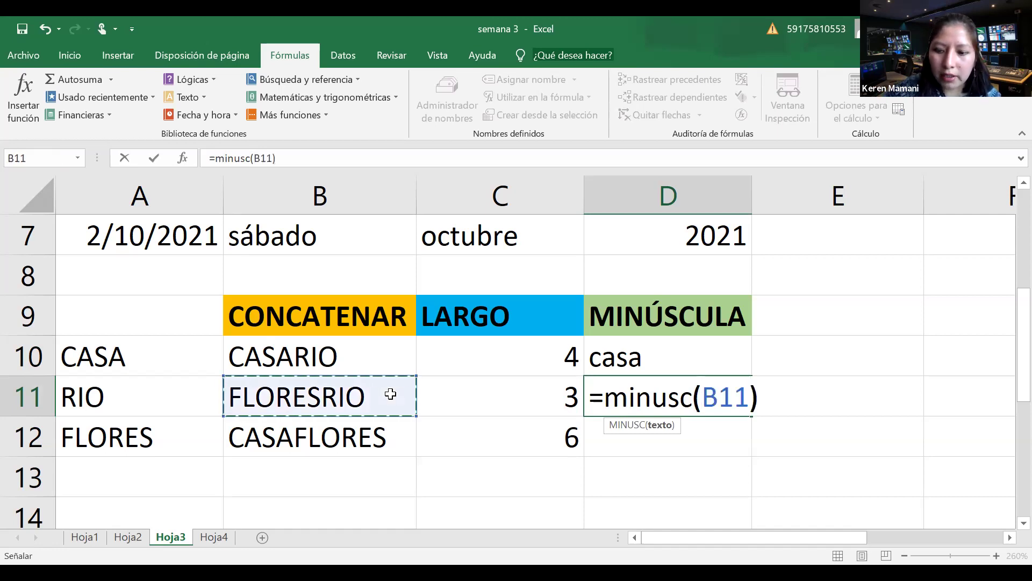
pyautogui.press('Return')
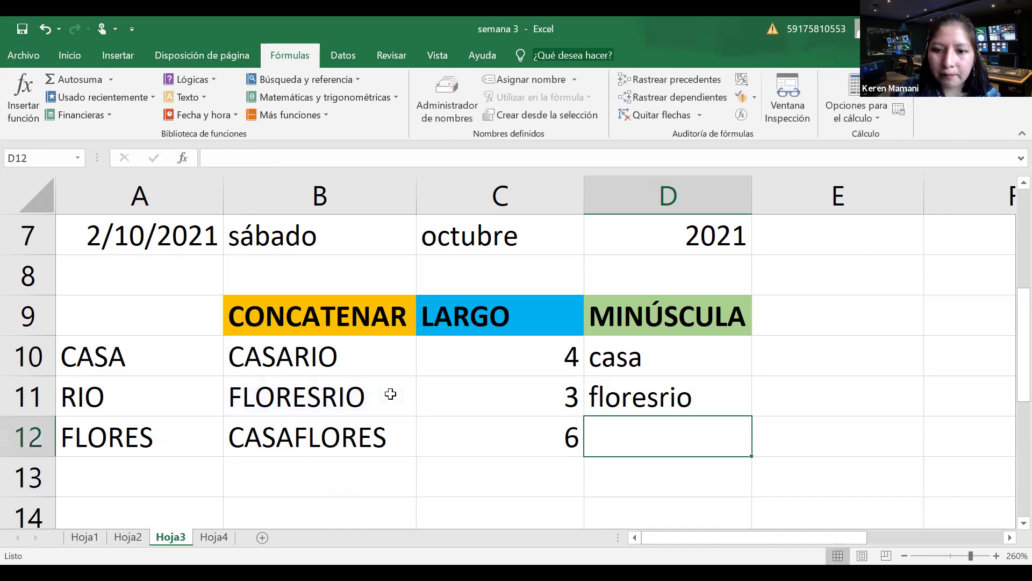
pyautogui.click(665, 402)
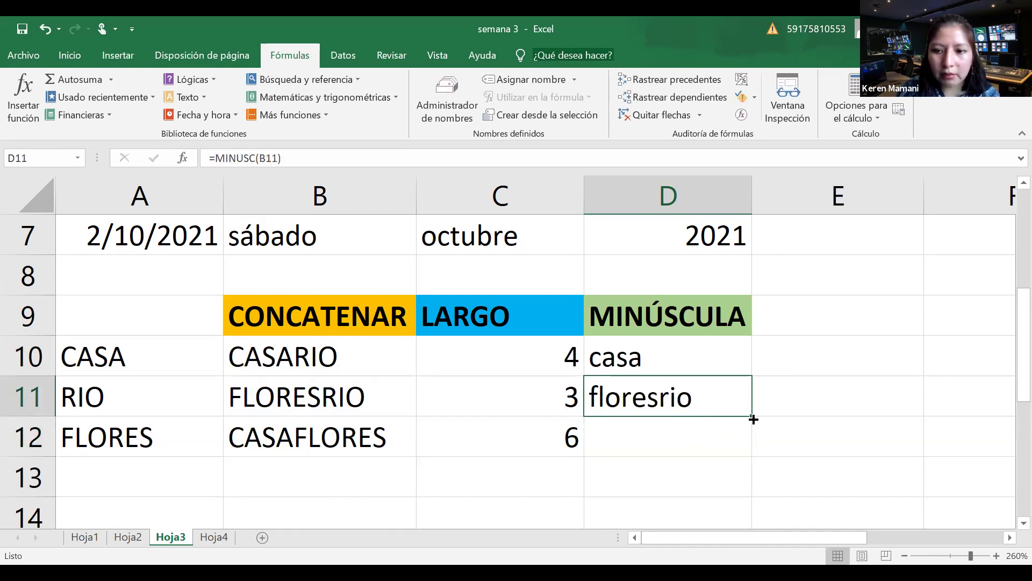
# Step: Enter the formula =minusc(A12) in D12 to convert FLORES to lowercase
pyautogui.click(675, 436)
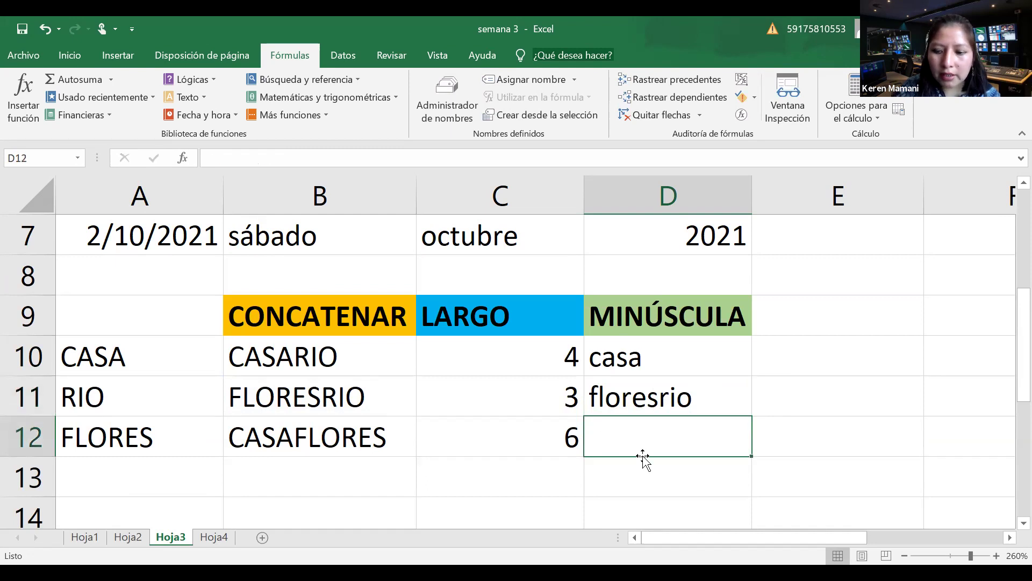
pyautogui.write('=')
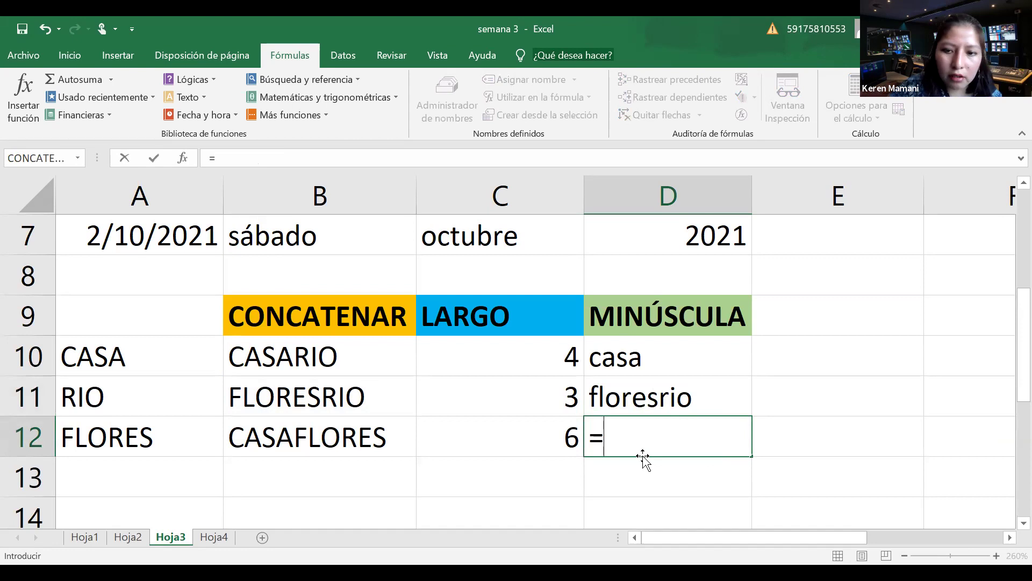
pyautogui.write('minusc(')
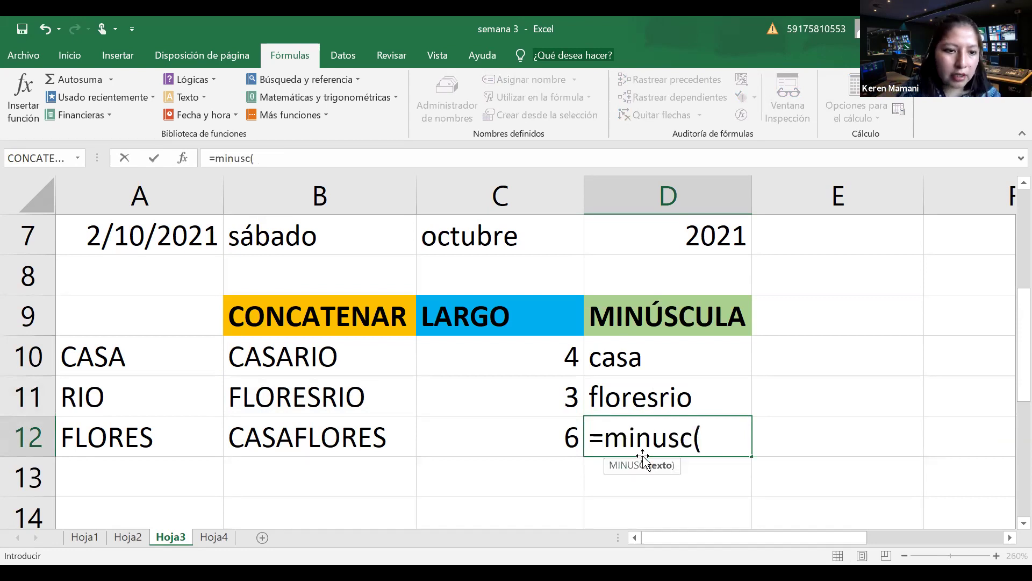
pyautogui.click(201, 431)
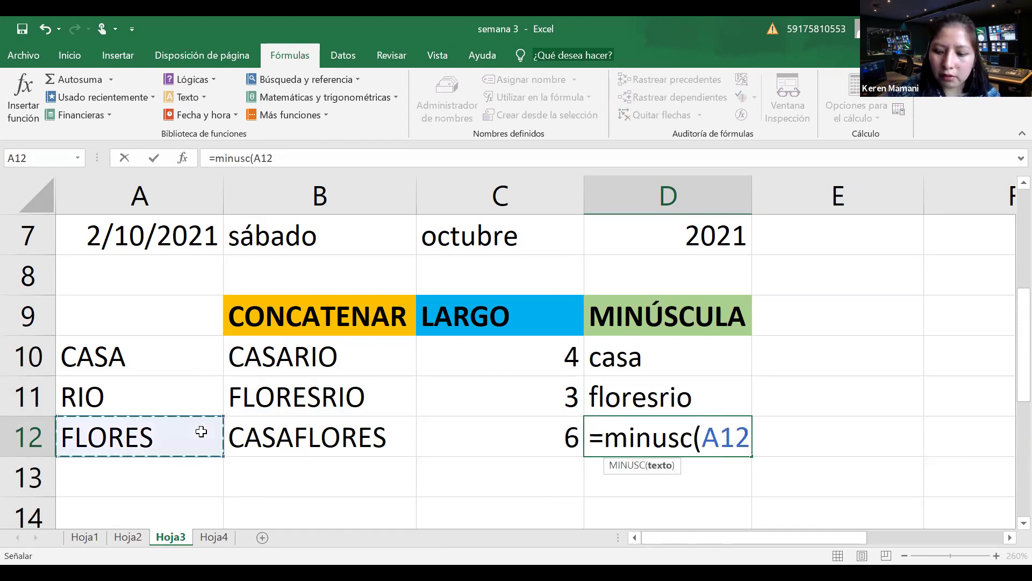
pyautogui.write(')')
pyautogui.press('Return')
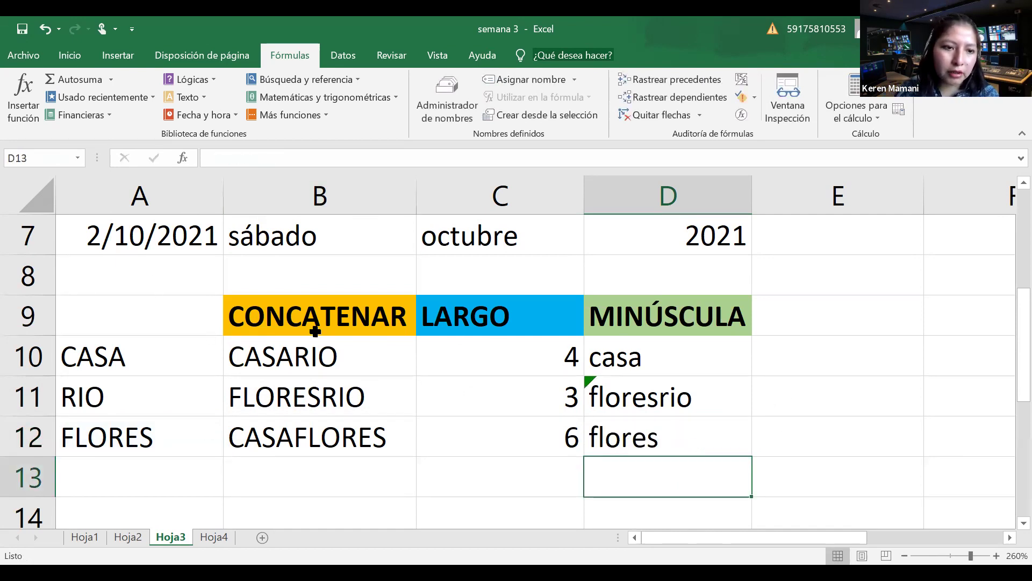
# Step: Browse the list of available text functions in the function library
pyautogui.scroll(2, 456, 352)
pyautogui.scroll(-2, 456, 352)
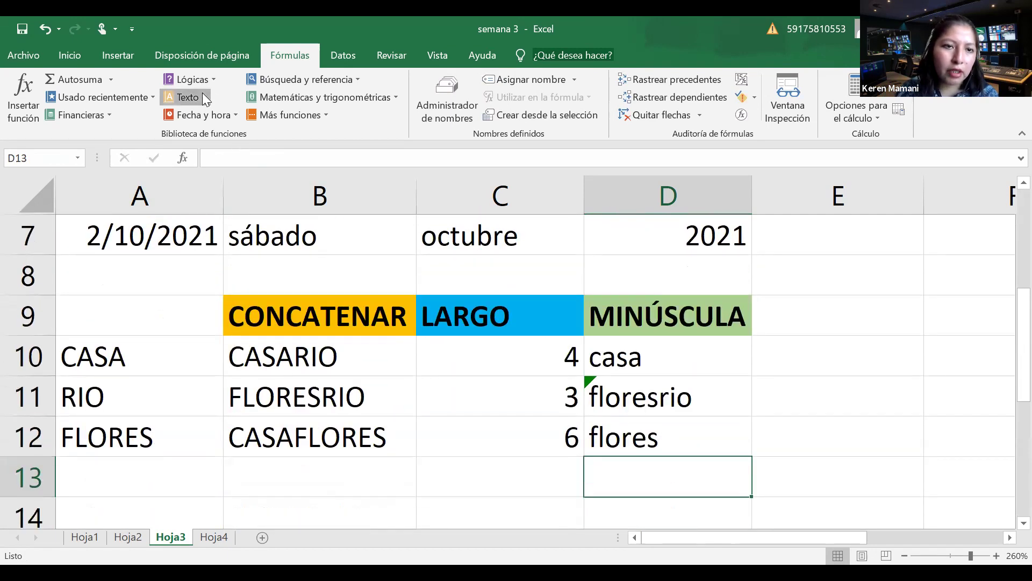
pyautogui.scroll(-1, 232, 355)
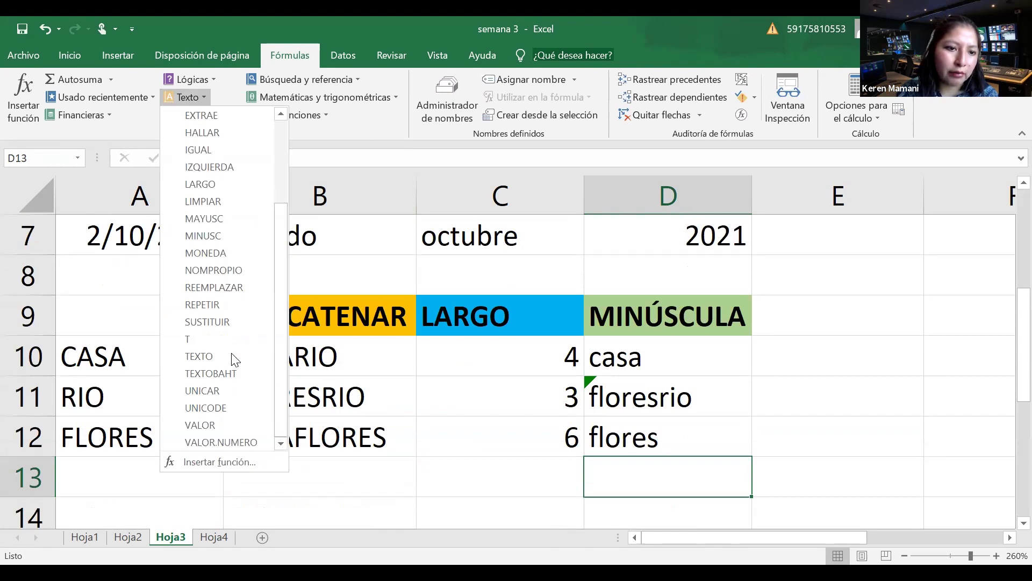
pyautogui.scroll(3, 232, 359)
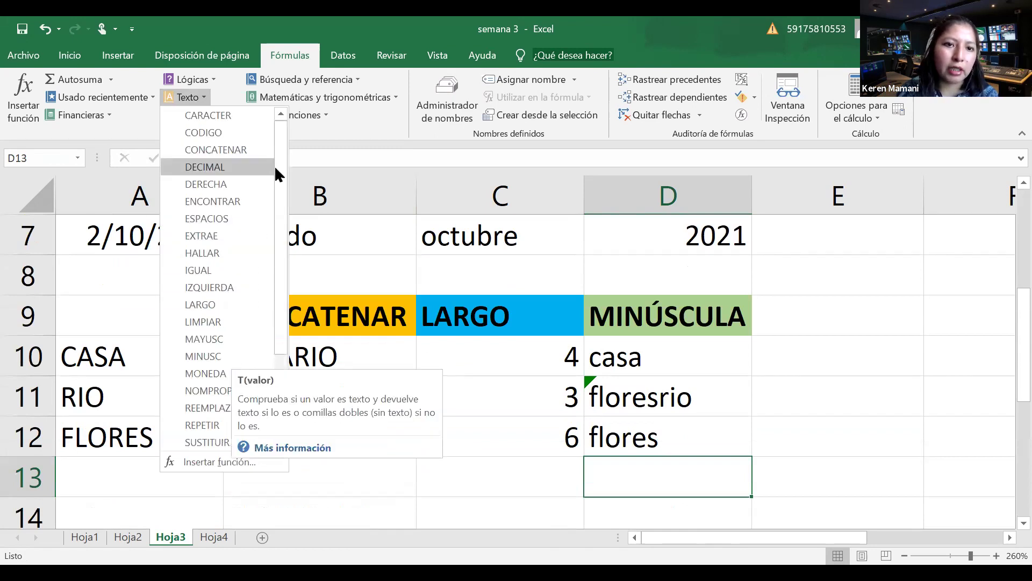
pyautogui.moveTo(283, 193); pyautogui.dragTo(314, 143)
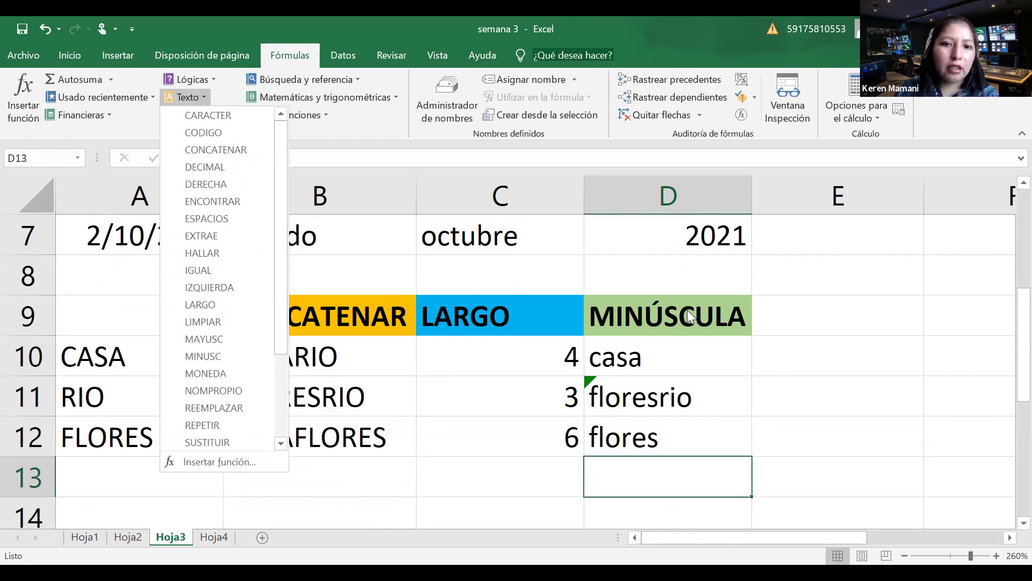
pyautogui.scroll(2, 834, 344)
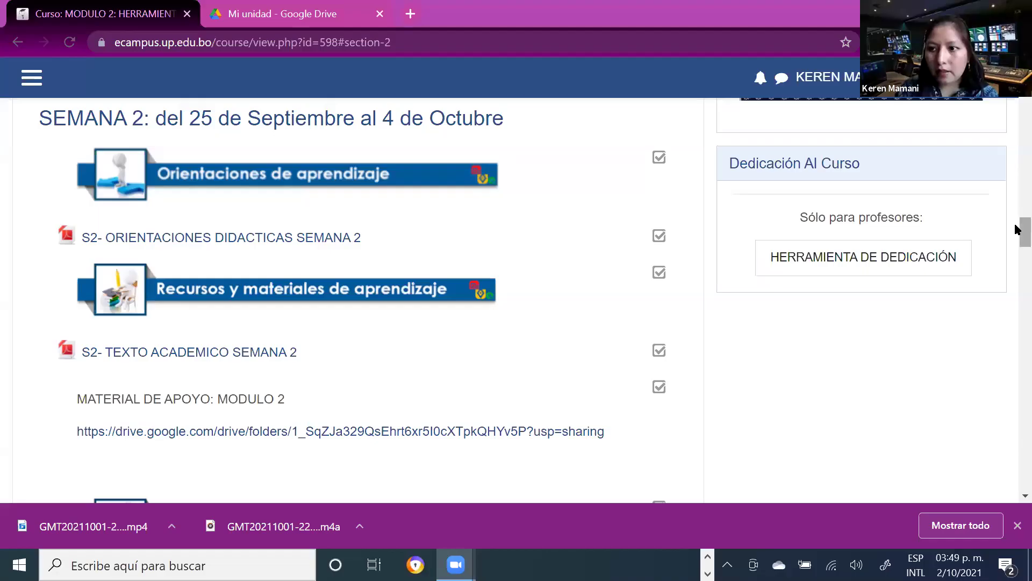
# Step: Switch to the course page in Chrome, go to the SEMANA 3 section and look over its learning resources
pyautogui.moveTo(1020, 215); pyautogui.dragTo(1018, 128)
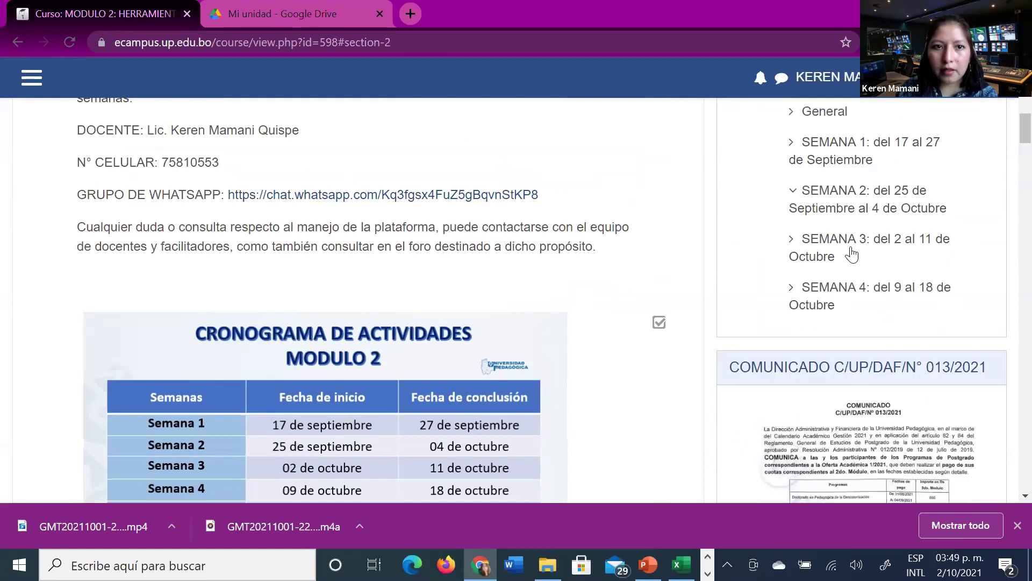
pyautogui.click(811, 248)
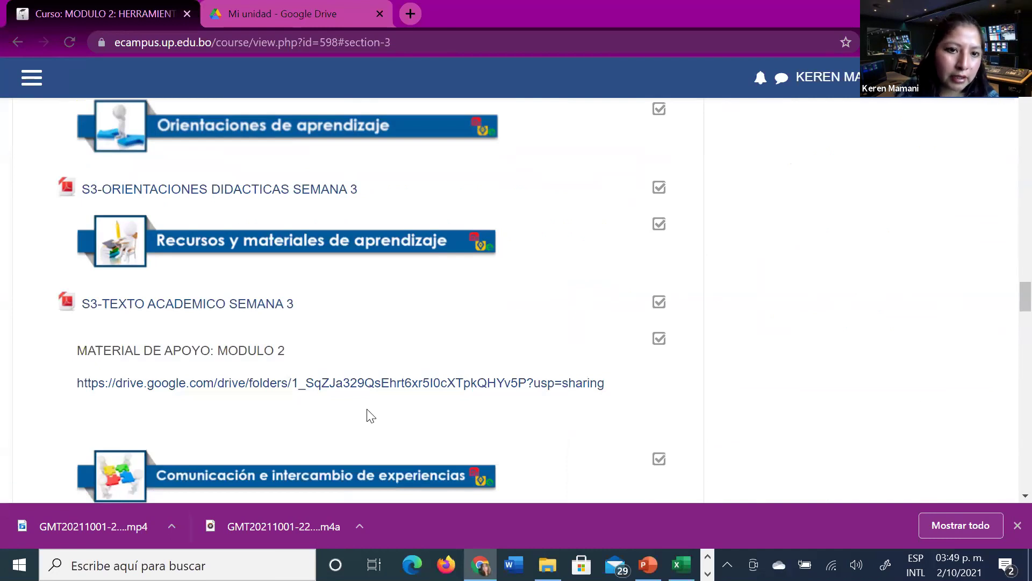
pyautogui.scroll(4, 370, 415)
pyautogui.scroll(-3, 370, 415)
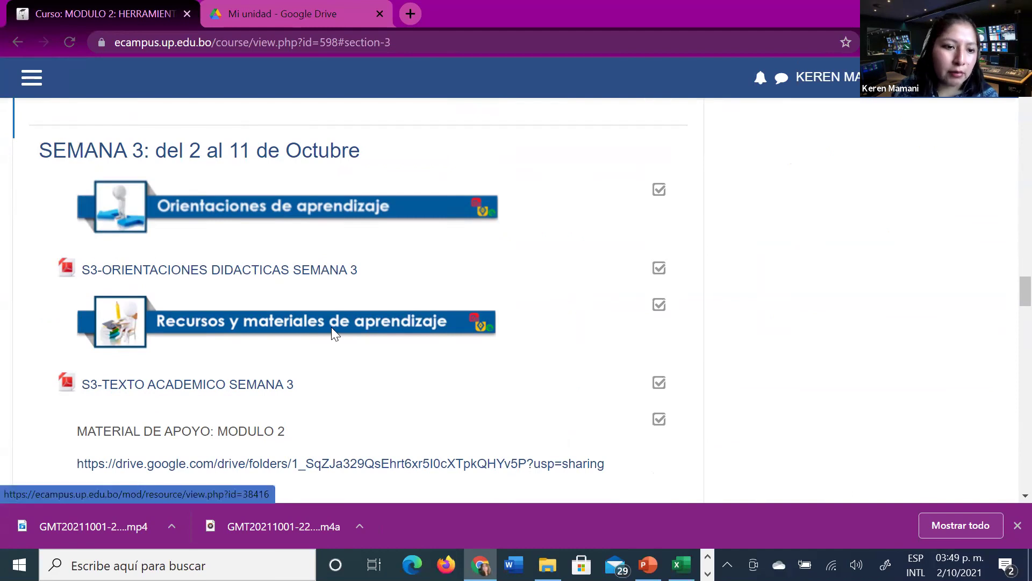
pyautogui.scroll(-1, 333, 331)
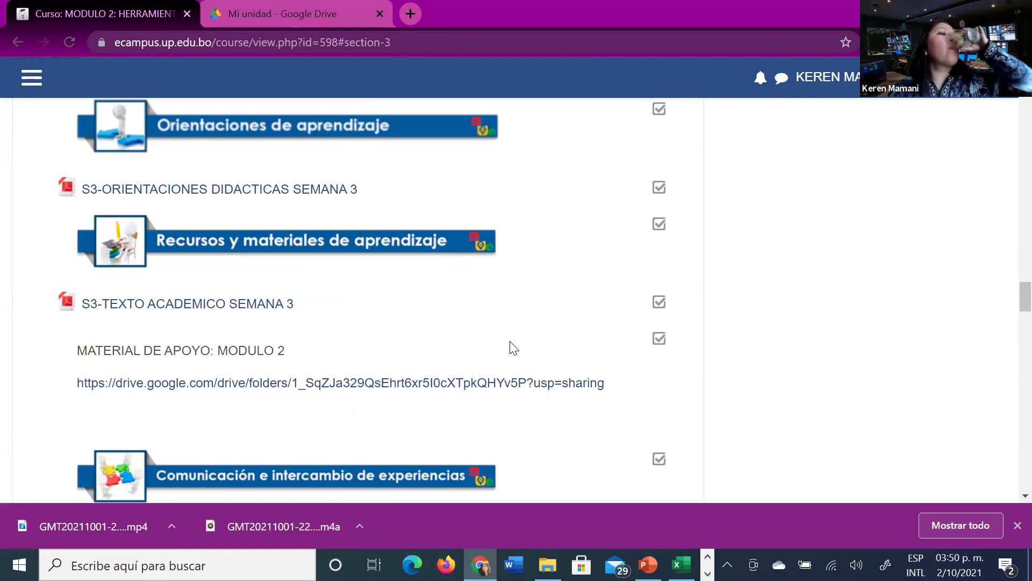
# Step: Open the SEMANA 3 assignment S3- ACTIVIDAD 1 on reading and using Excel formulas, signing in again with the saved credentials
pyautogui.scroll(-6, 496, 321)
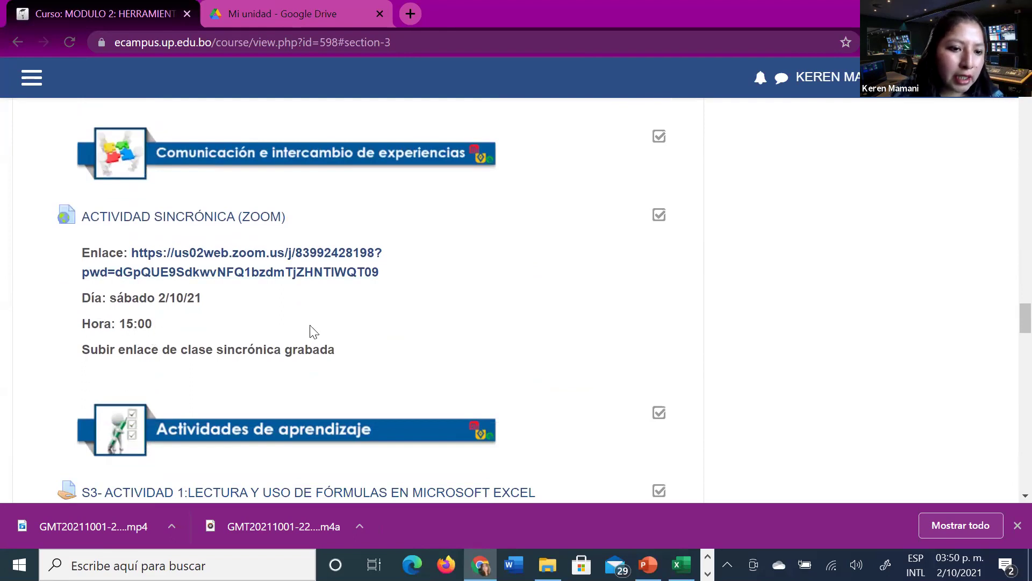
pyautogui.scroll(-2, 440, 344)
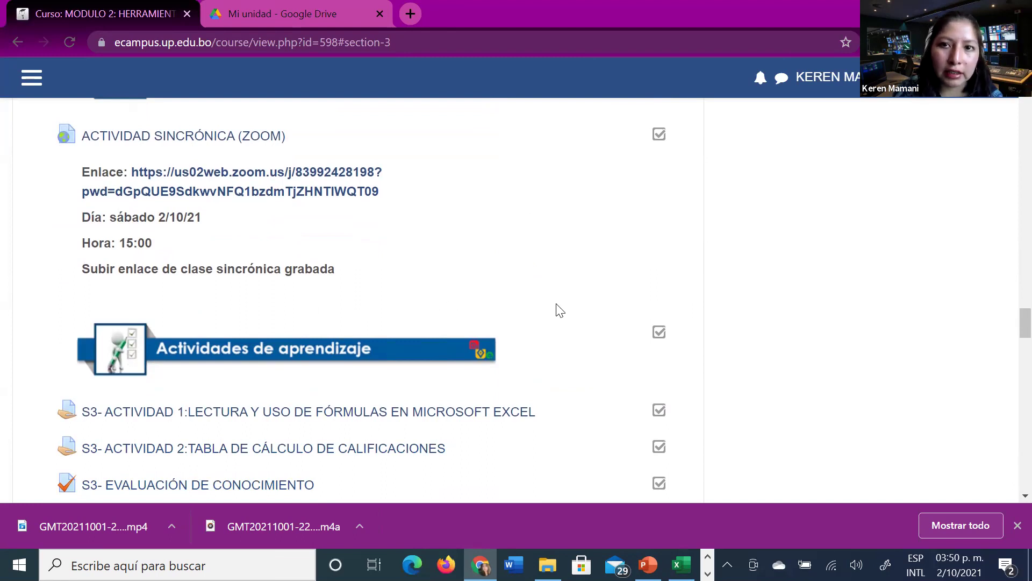
pyautogui.scroll(-2, 212, 338)
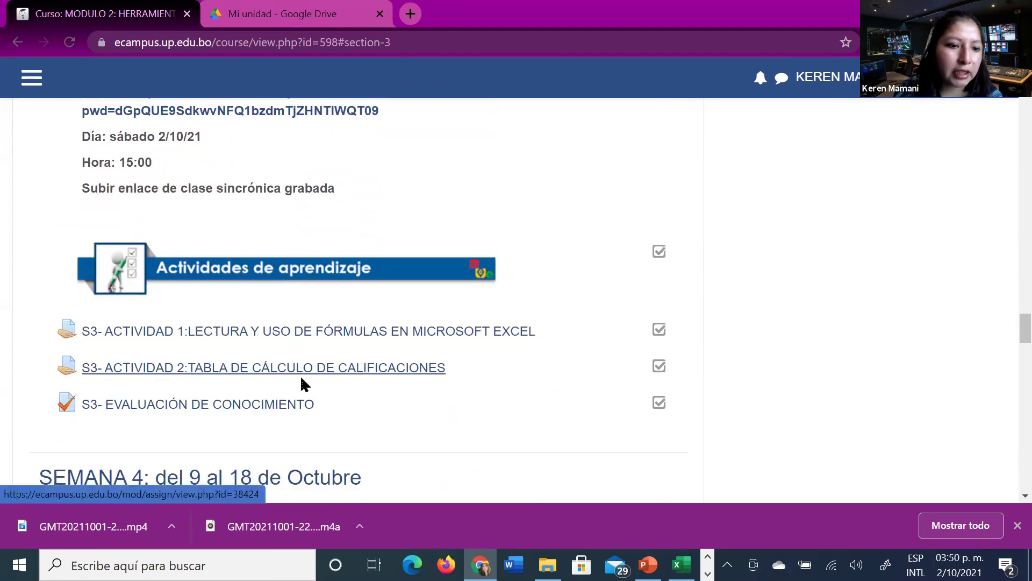
pyautogui.scroll(2, 300, 380)
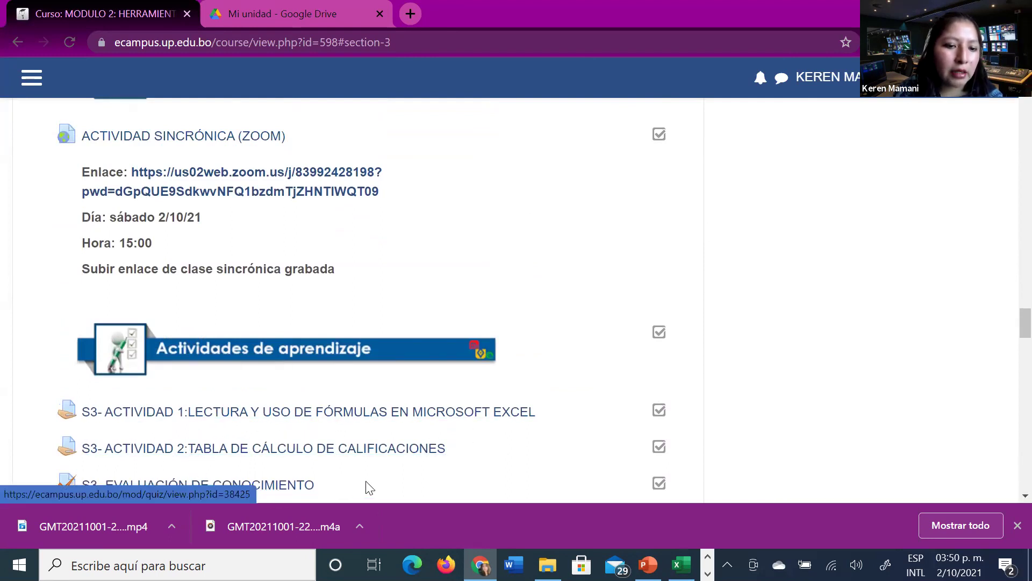
pyautogui.click(472, 421)
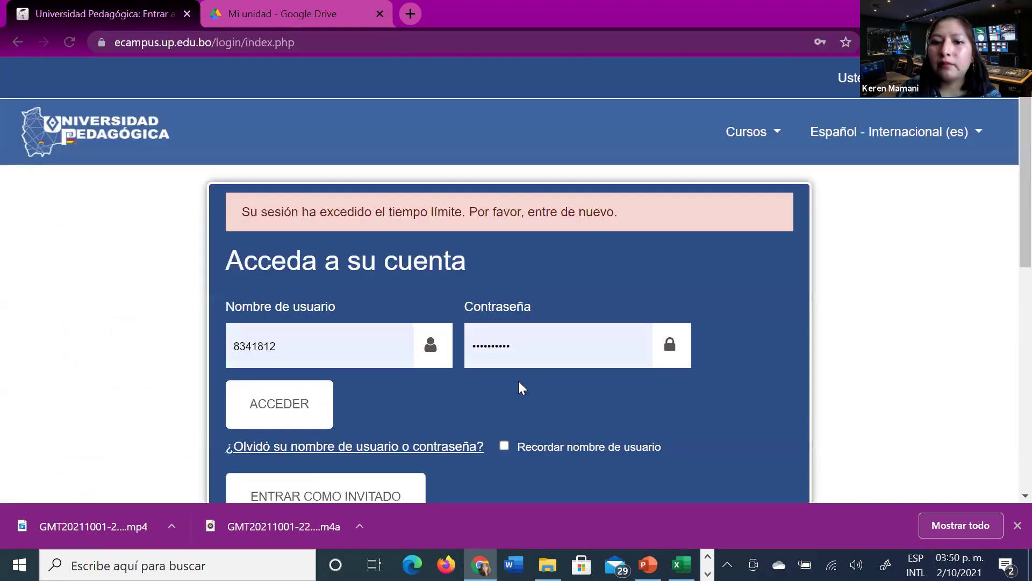
pyautogui.click(295, 419)
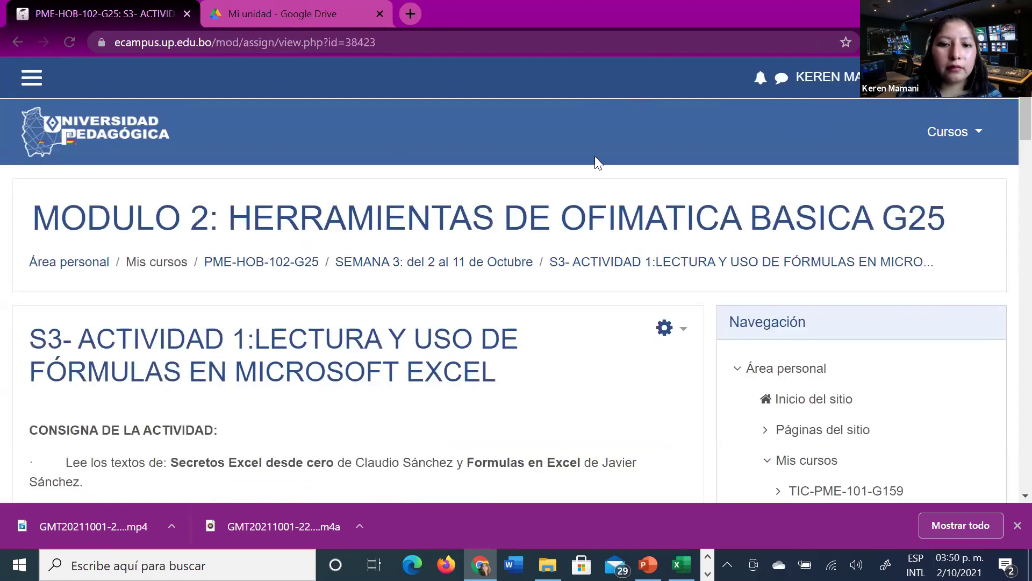
# Step: Read the activity's instructions, presentation format and required product for S3- ACTIVIDAD 1
pyautogui.scroll(-3, 574, 263)
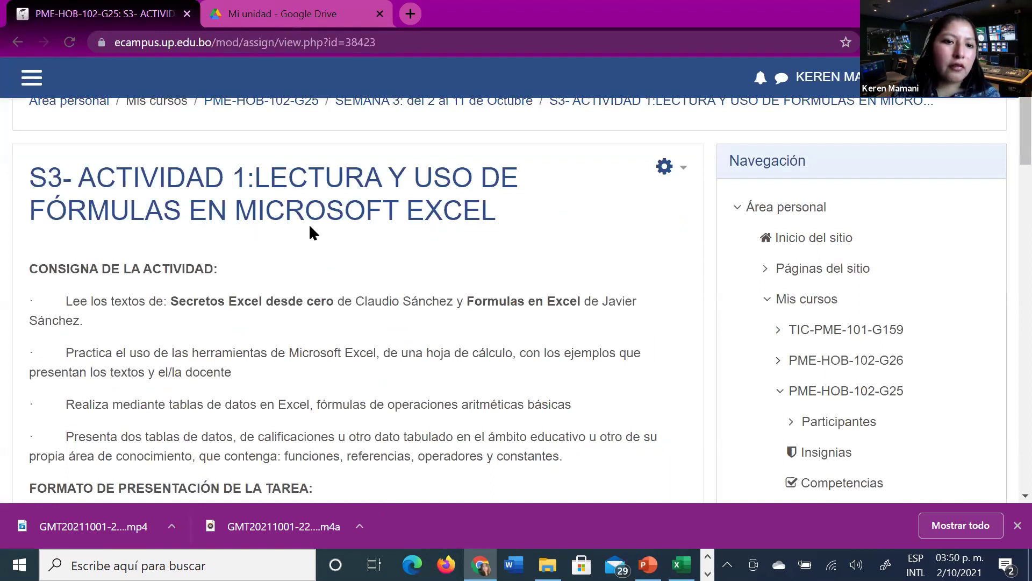
pyautogui.scroll(-2, 310, 226)
pyautogui.scroll(-2, 311, 226)
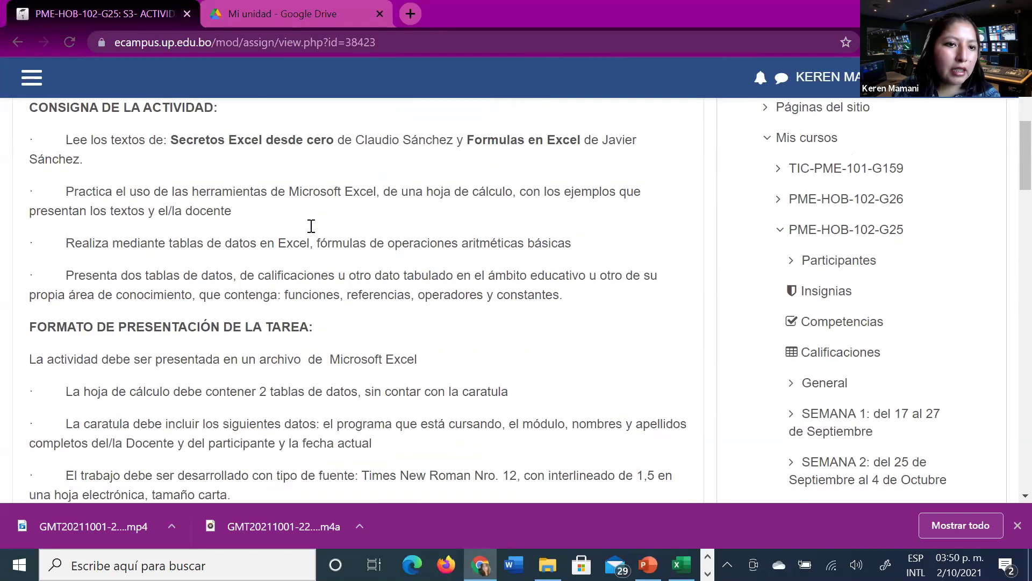
pyautogui.scroll(2, 310, 226)
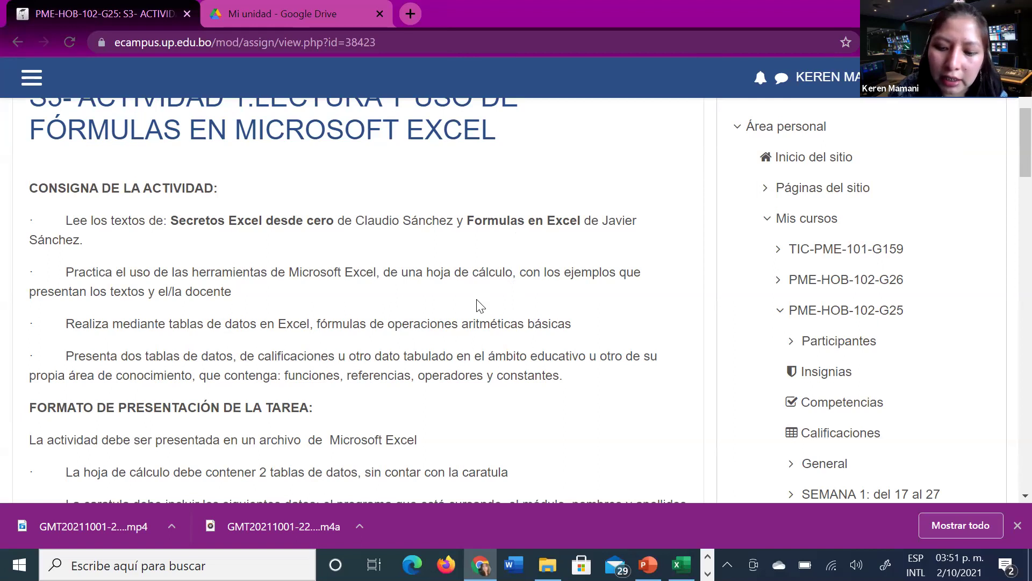
pyautogui.press('XF86MonBrightnessDown')
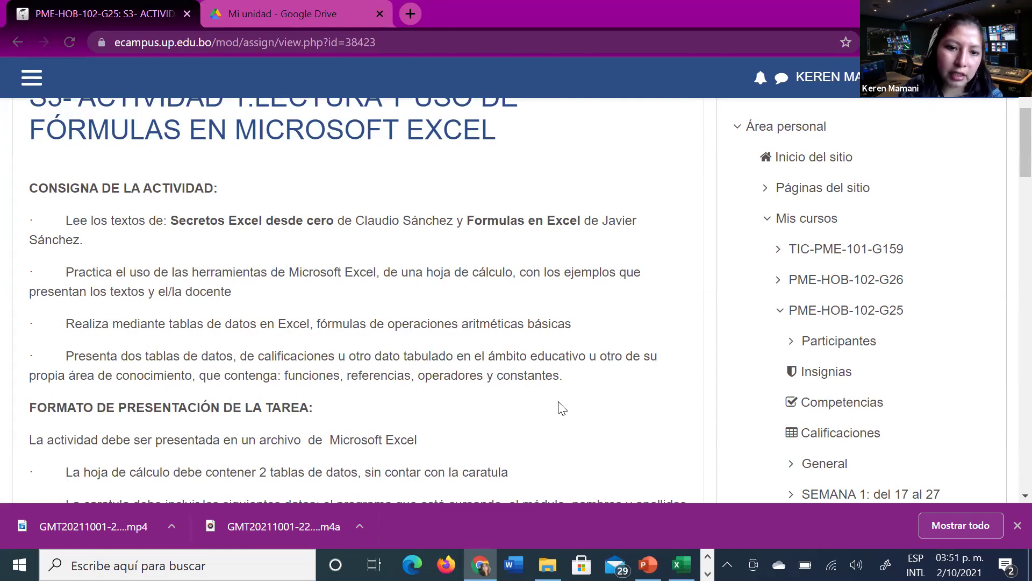
pyautogui.scroll(-1, 560, 409)
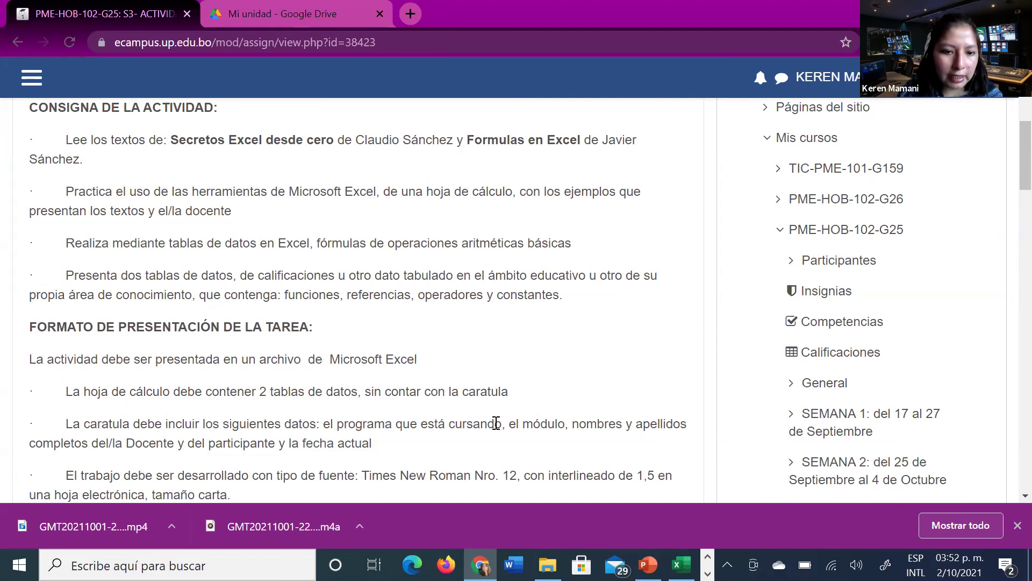
pyautogui.scroll(-3, 496, 423)
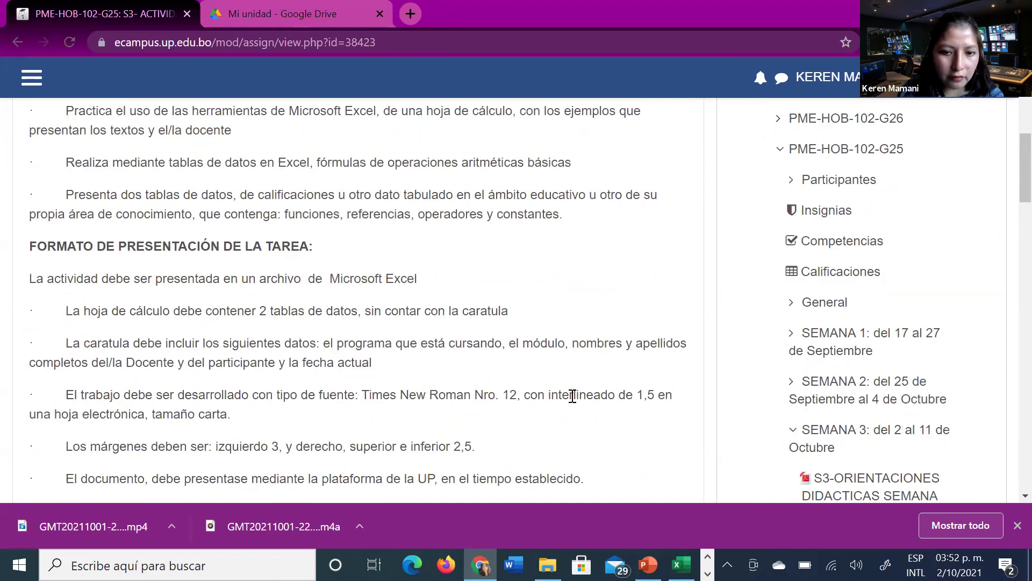
pyautogui.scroll(-3, 399, 425)
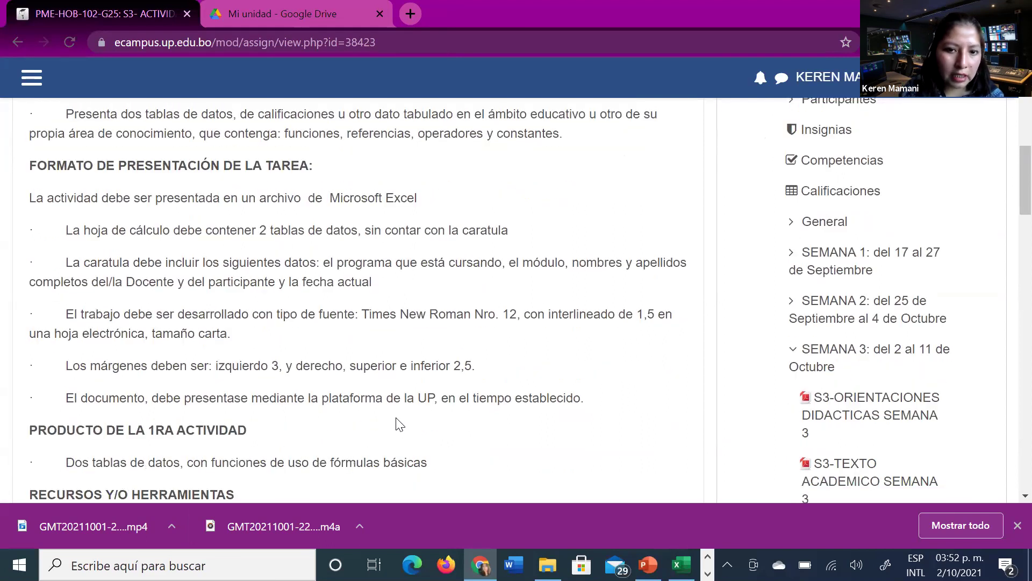
pyautogui.scroll(12, 399, 425)
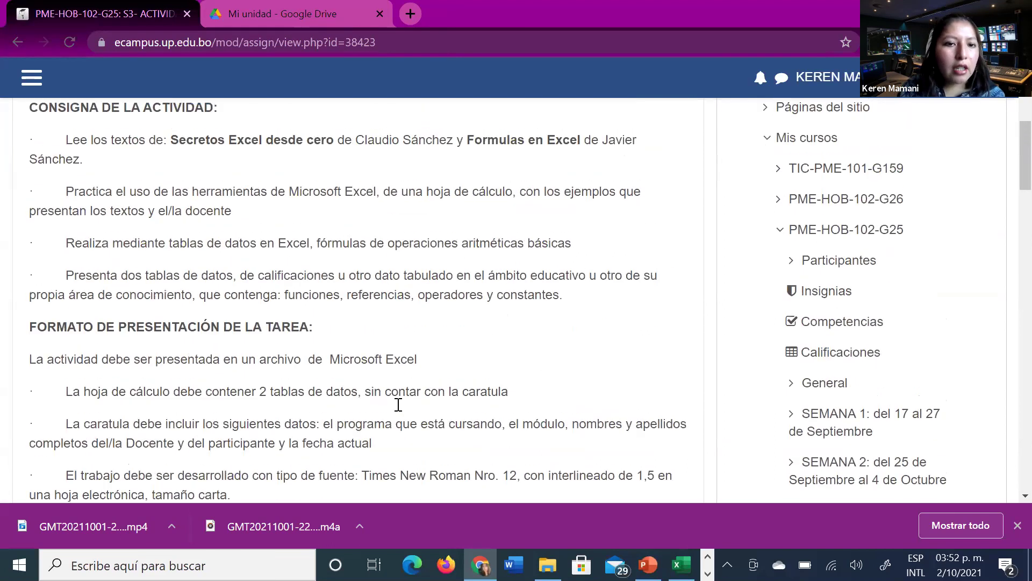
# Step: Switch to Excel and review the CON FORMULAS grades table and the FORMULAS BÁSICAS table on Hoja2
pyautogui.scroll(-3, 398, 405)
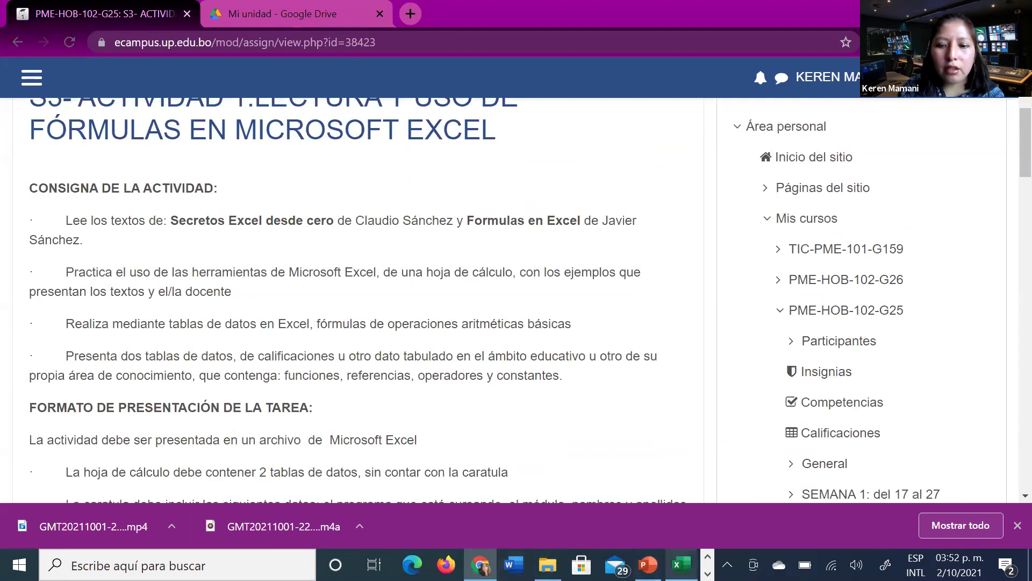
pyautogui.click(682, 564)
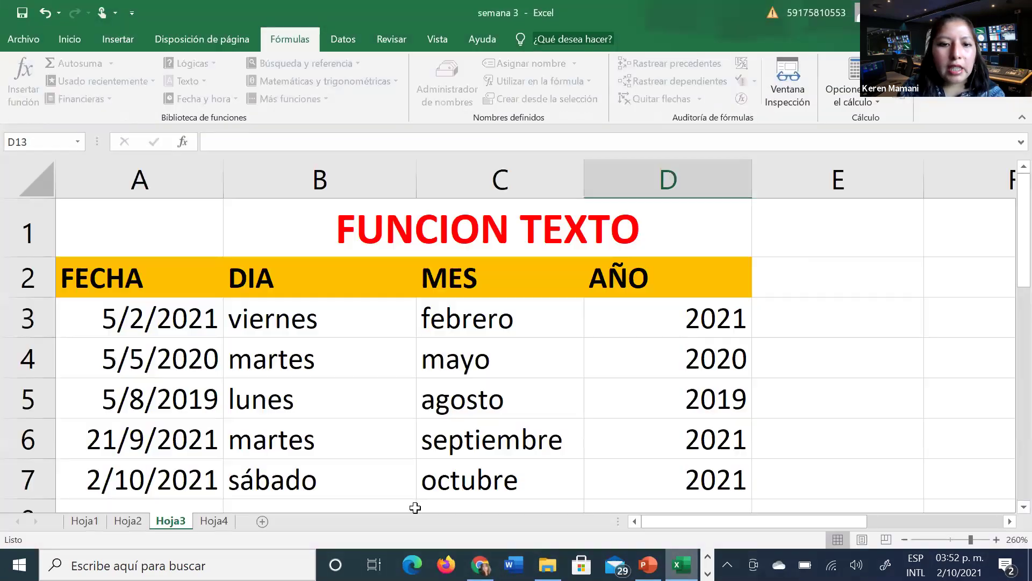
pyautogui.click(129, 520)
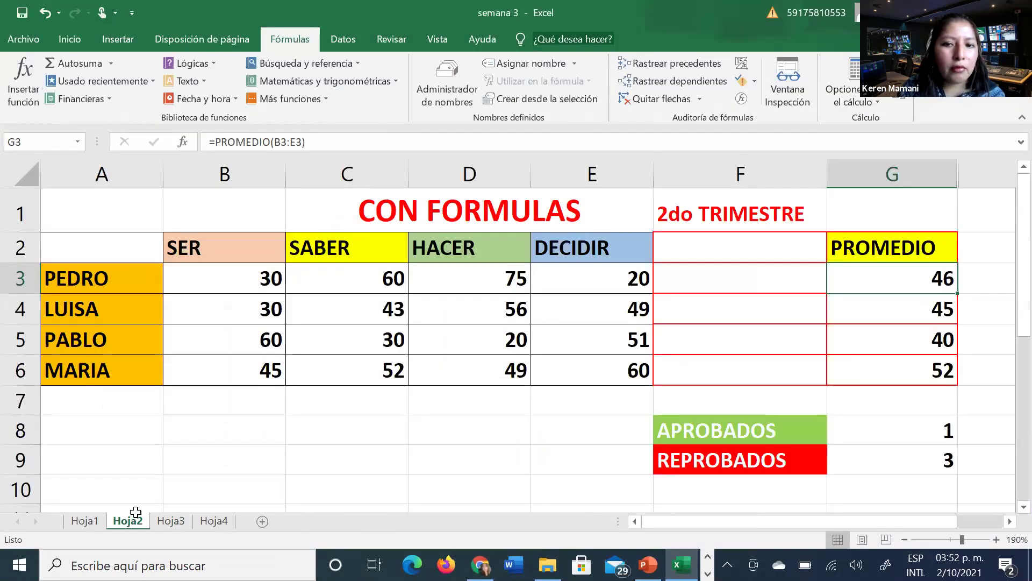
pyautogui.scroll(-3, 220, 458)
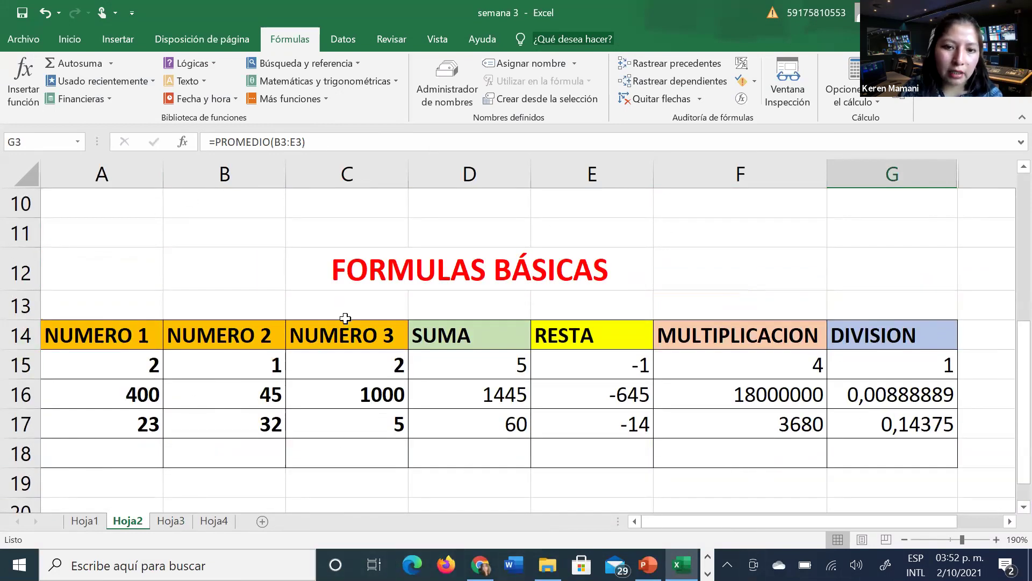
pyautogui.scroll(3, 659, 445)
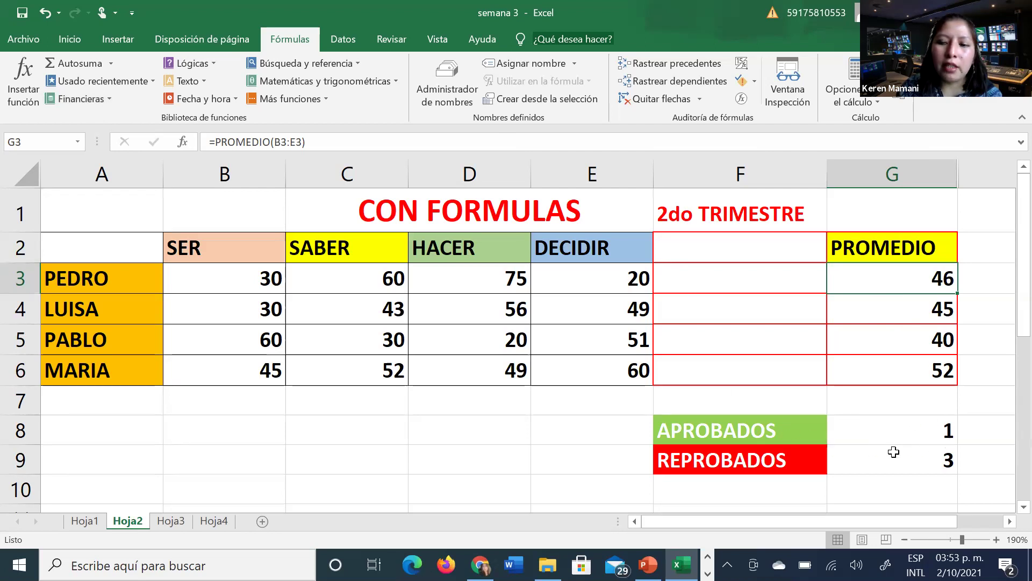
pyautogui.click(743, 250)
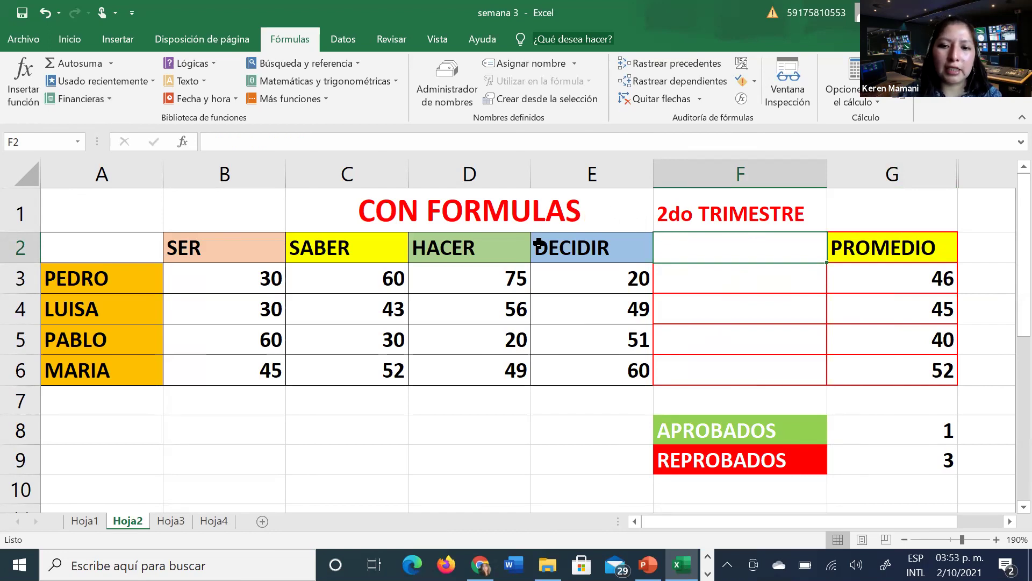
pyautogui.scroll(-3, 538, 243)
pyautogui.scroll(3, 537, 242)
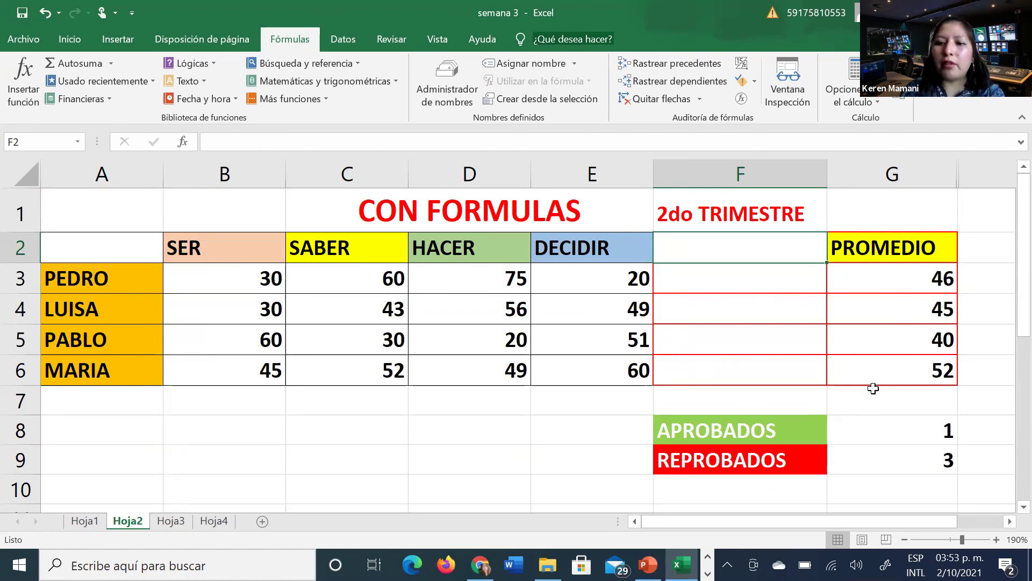
pyautogui.scroll(-2, 873, 388)
pyautogui.scroll(-1, 874, 388)
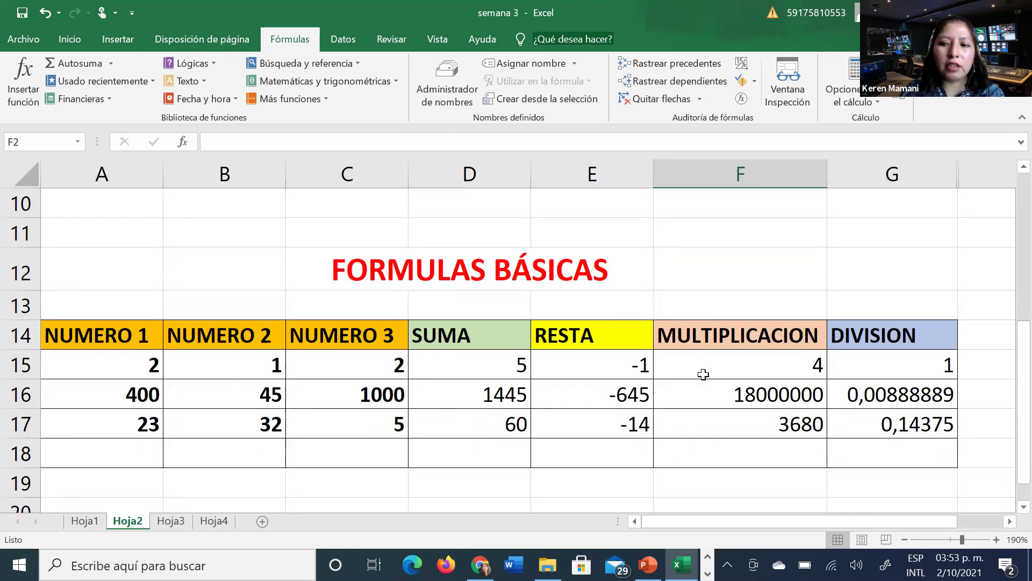
pyautogui.scroll(3, 720, 391)
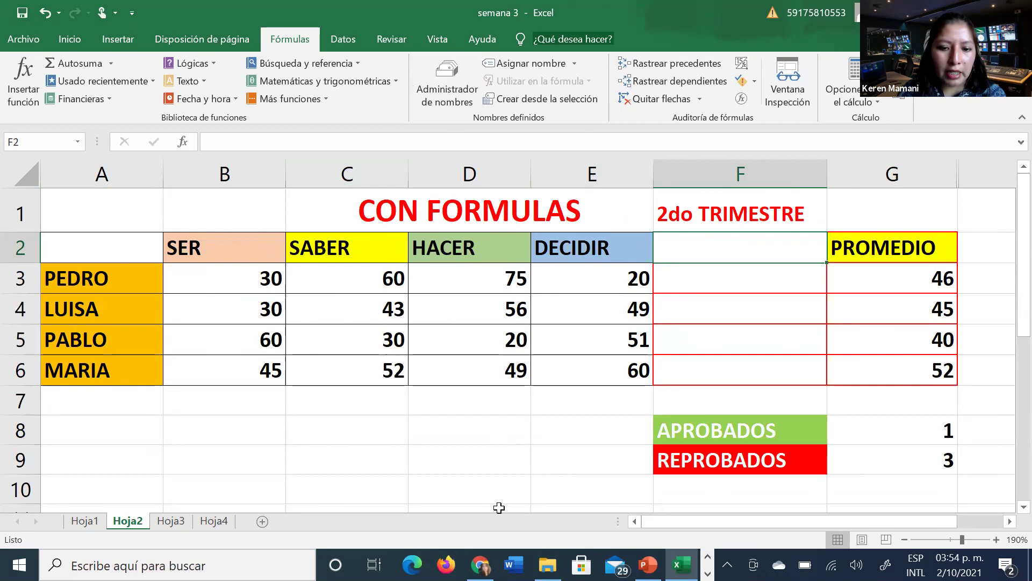
# Step: Return to the course in Chrome and open the SEMANA 3 assignment S3- ACTIVIDAD 2: TABLA DE CÁLCULO DE CALIFICACIONES
pyautogui.hotkey('alt', 'Tab')
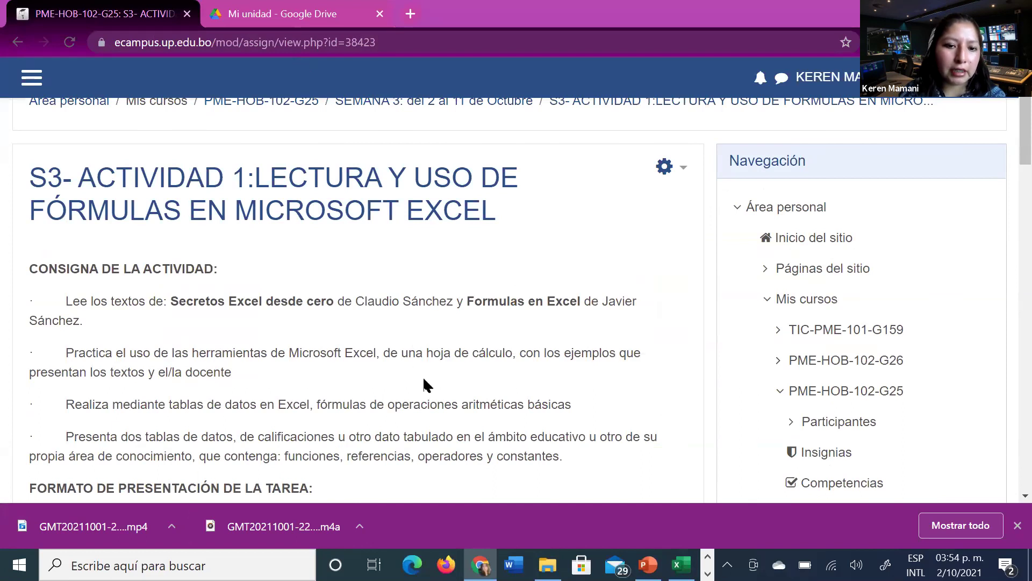
pyautogui.click(22, 37)
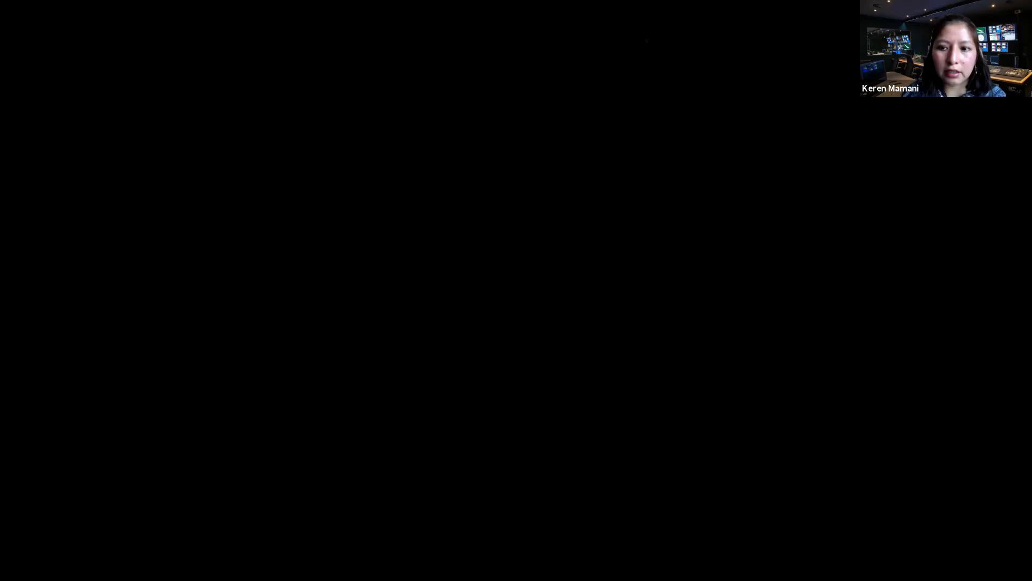
pyautogui.scroll(-7, 733, 336)
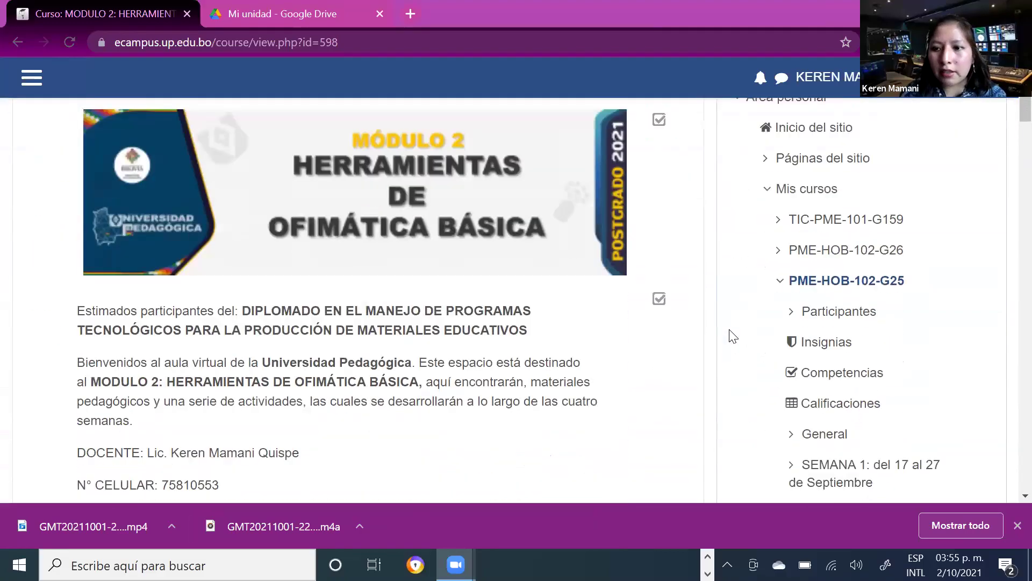
pyautogui.scroll(-6, 732, 336)
pyautogui.scroll(3, 731, 337)
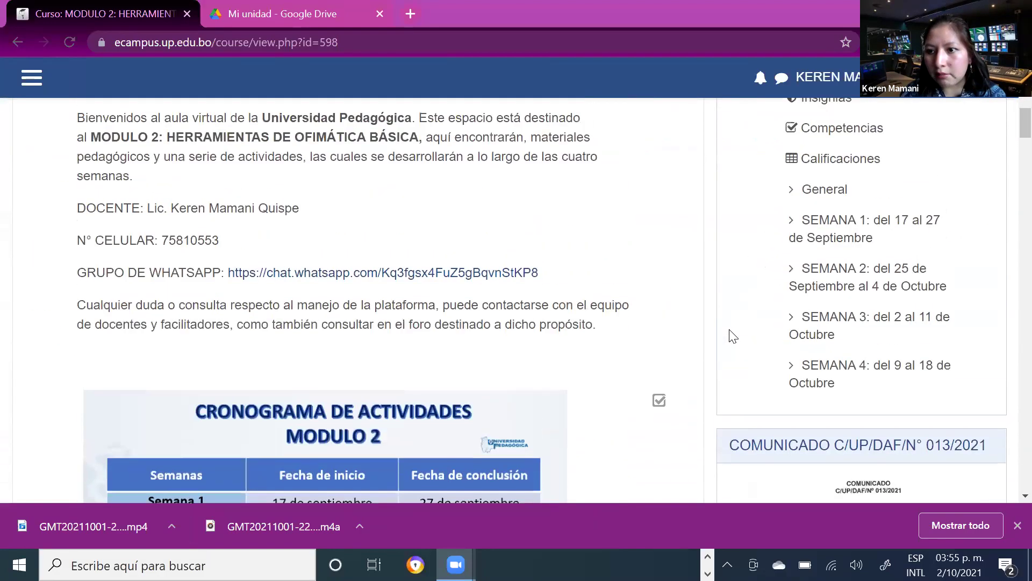
pyautogui.click(837, 333)
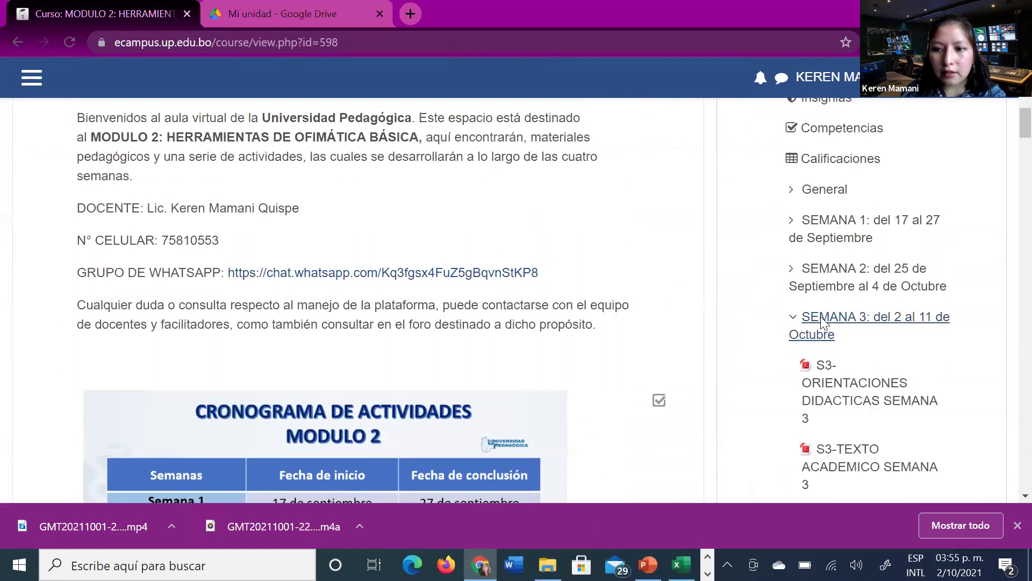
pyautogui.click(821, 321)
pyautogui.scroll(-2, 261, 320)
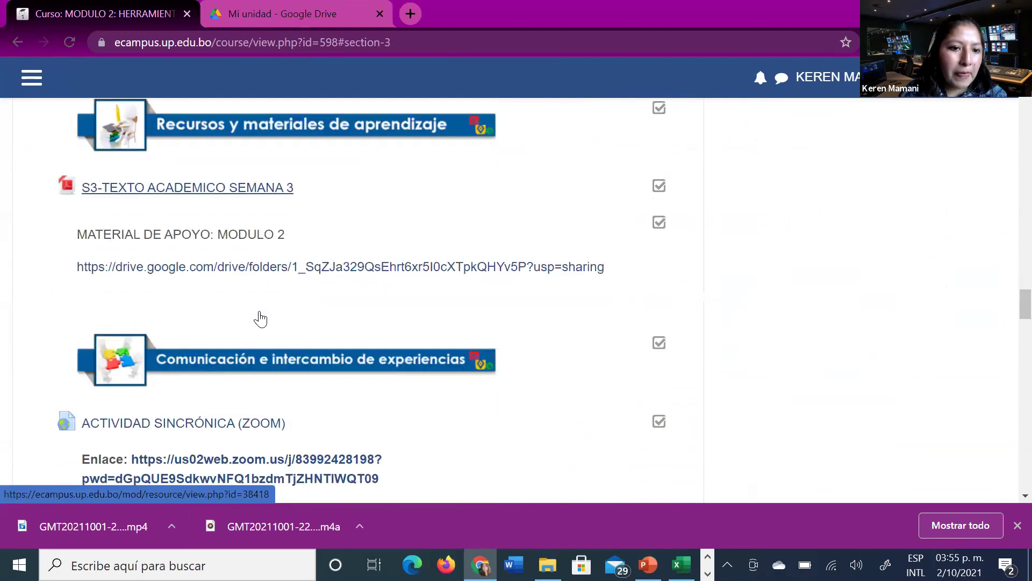
pyautogui.scroll(-10, 261, 319)
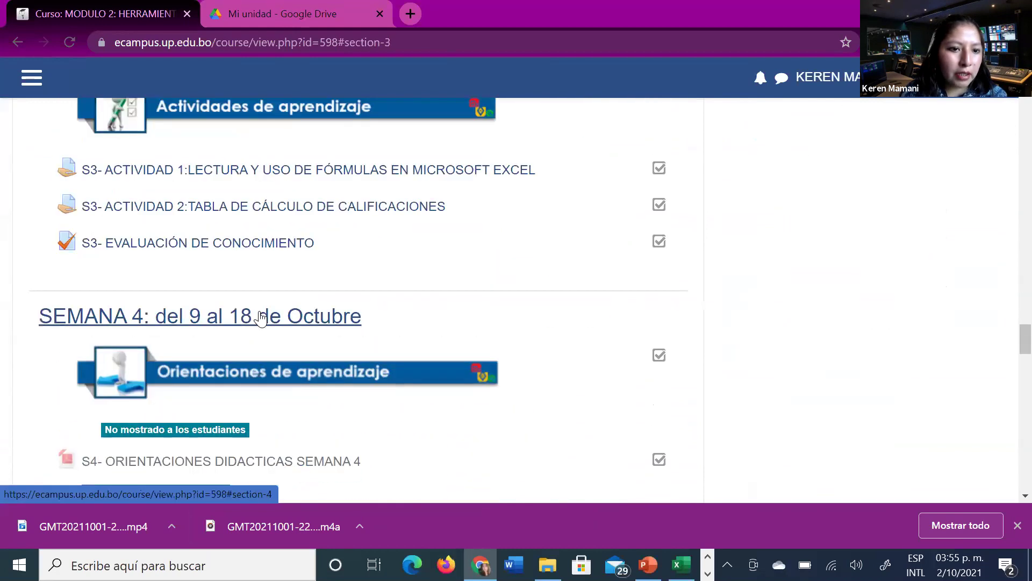
pyautogui.scroll(4, 261, 319)
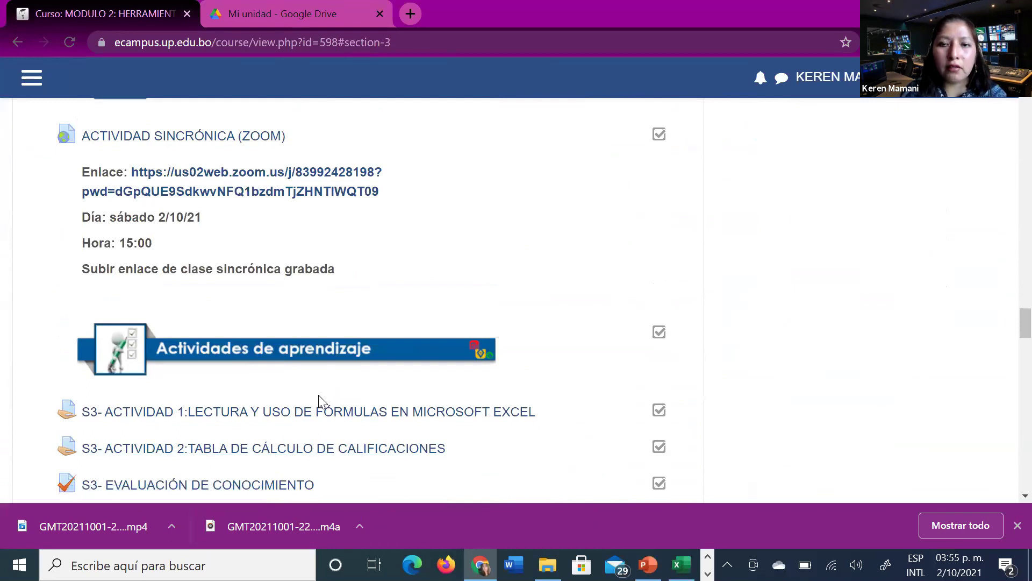
pyautogui.click(265, 458)
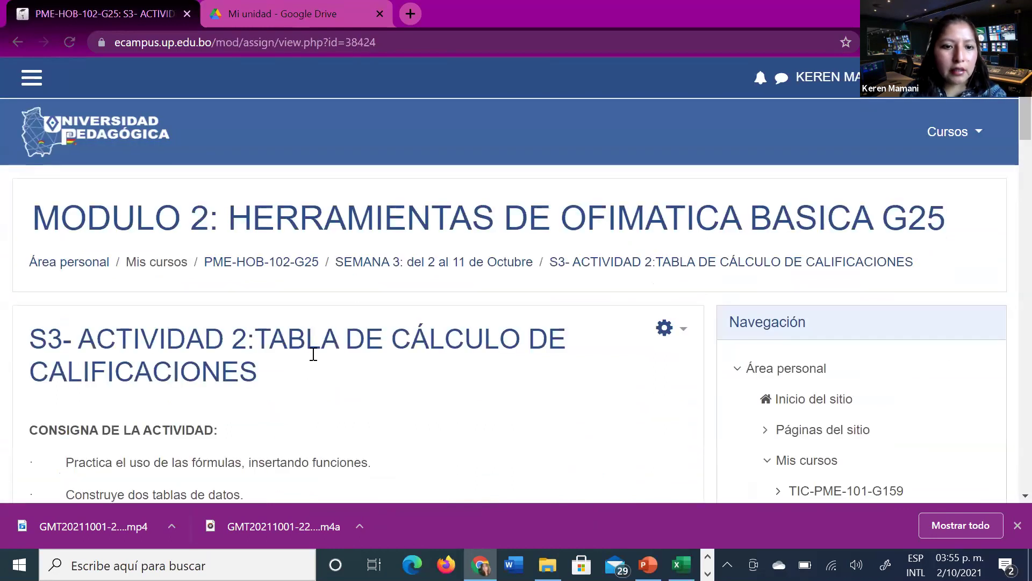
# Step: Read the instructions, presentation format, required product and resources of S3- ACTIVIDAD 2
pyautogui.scroll(-5, 314, 354)
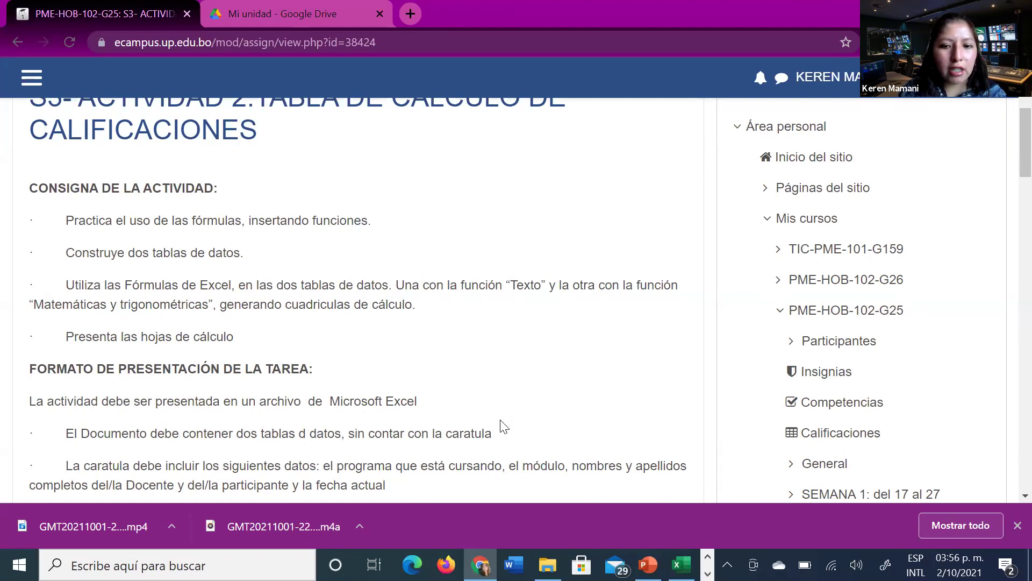
pyautogui.scroll(-3, 419, 398)
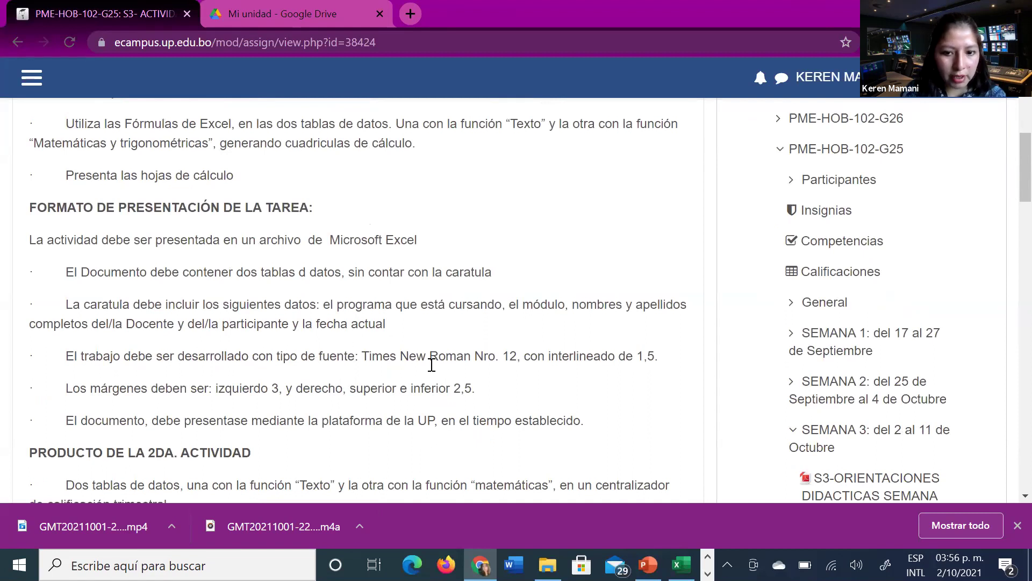
pyautogui.scroll(2, 434, 354)
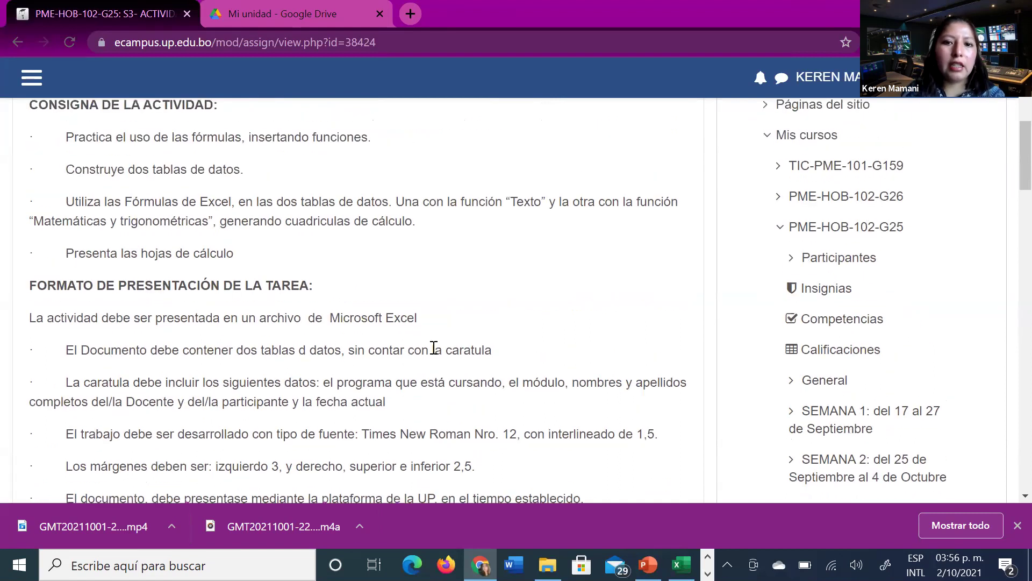
pyautogui.scroll(-5, 434, 348)
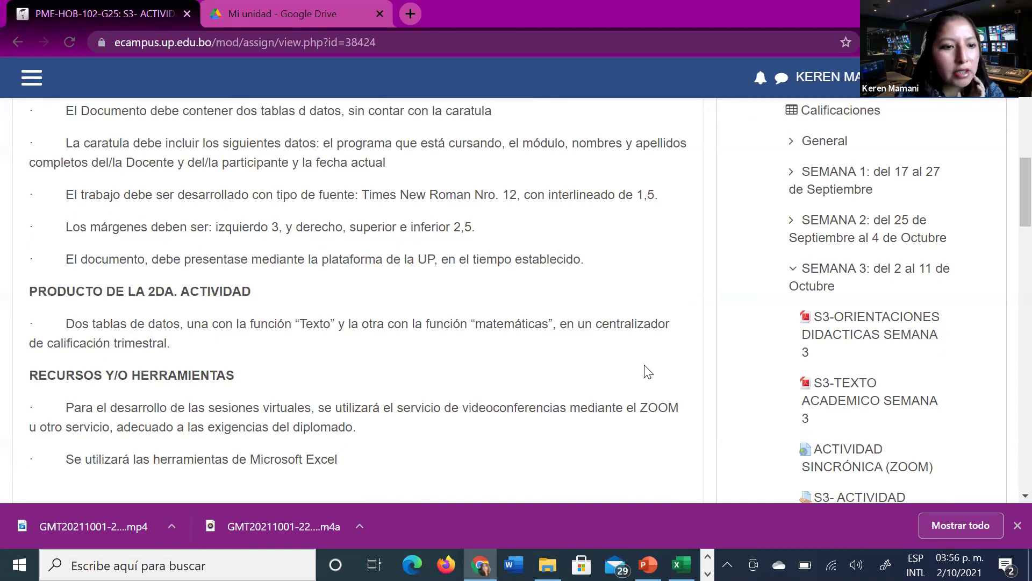
pyautogui.scroll(5, 541, 271)
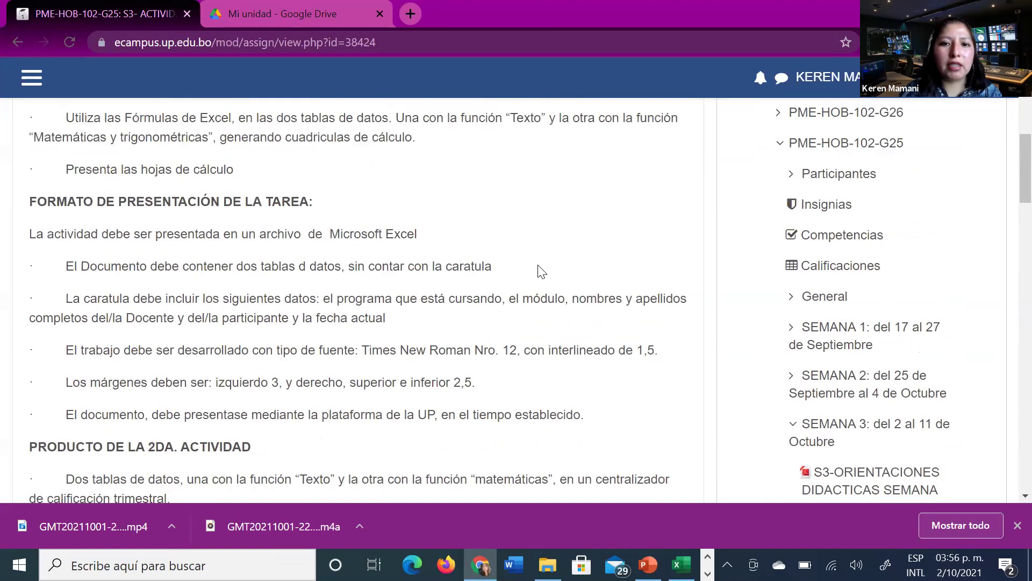
pyautogui.scroll(1, 541, 271)
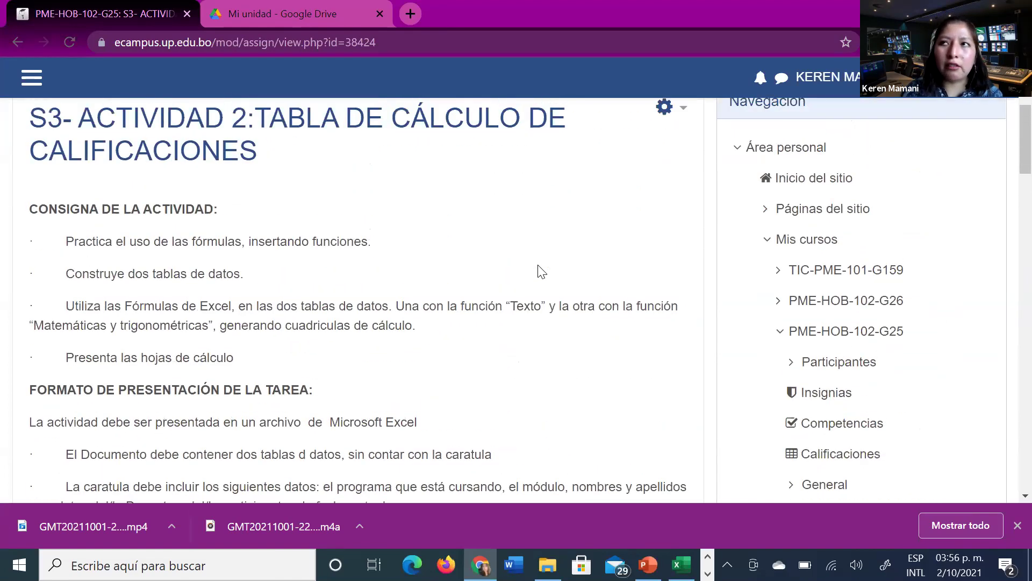
pyautogui.scroll(1, 511, 304)
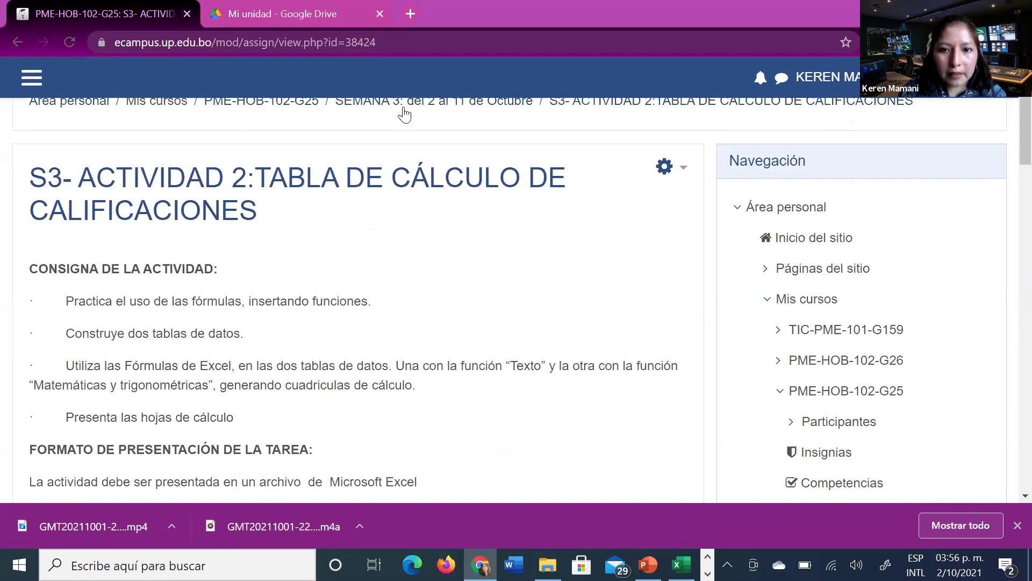
# Step: Switch to Excel and look over the FUNCION TEXTO date table and the CONCATENAR, LARGO and MINÚSCULA examples on Hoja3
pyautogui.click(680, 565)
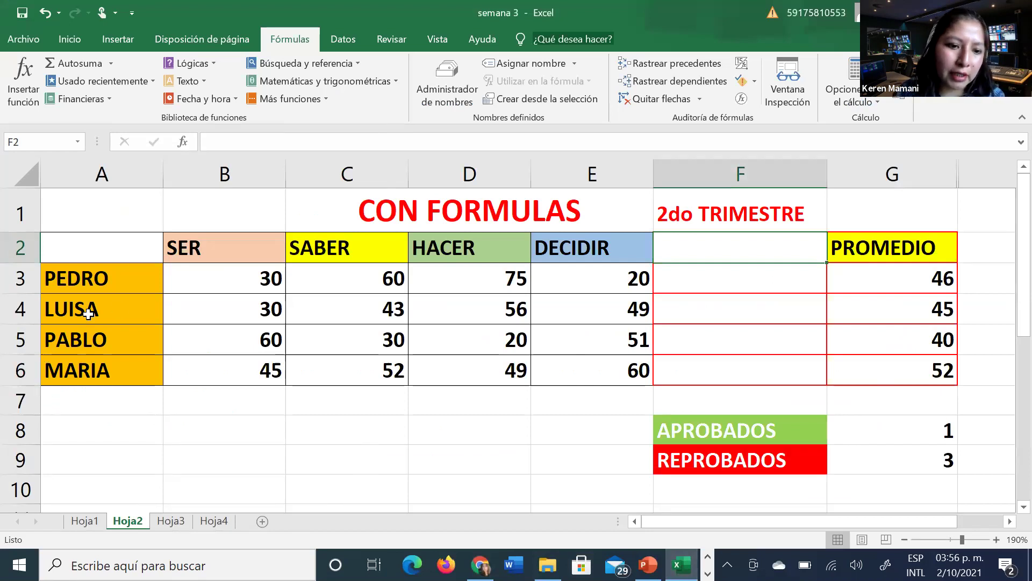
pyautogui.click(178, 528)
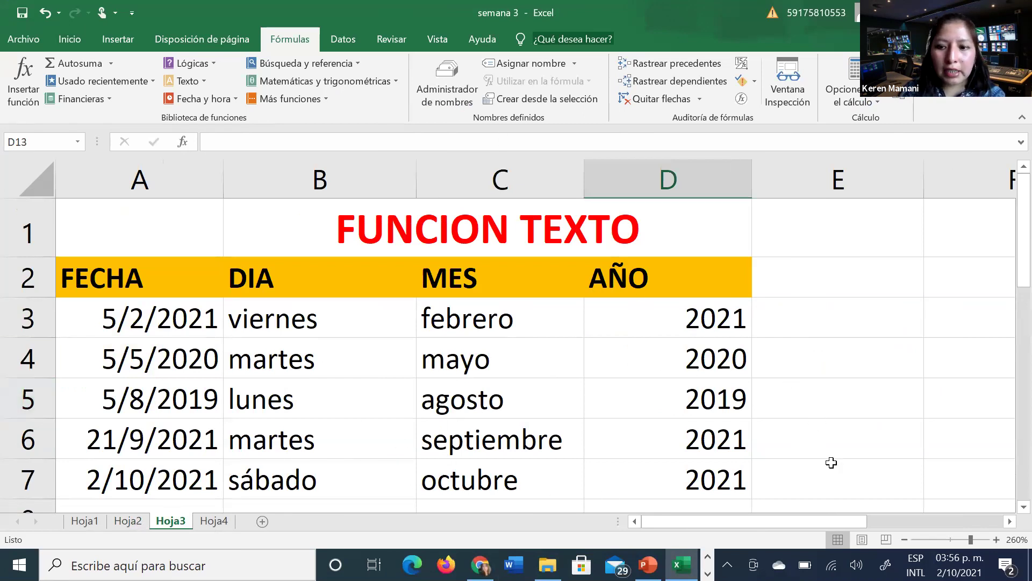
pyautogui.click(906, 535)
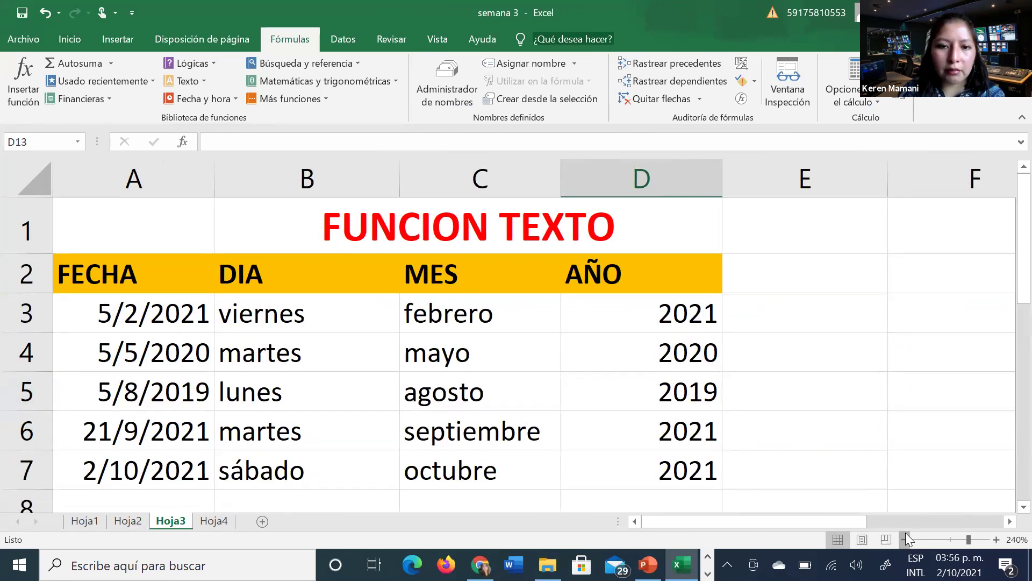
pyautogui.click(905, 534)
pyautogui.scroll(-3, 441, 452)
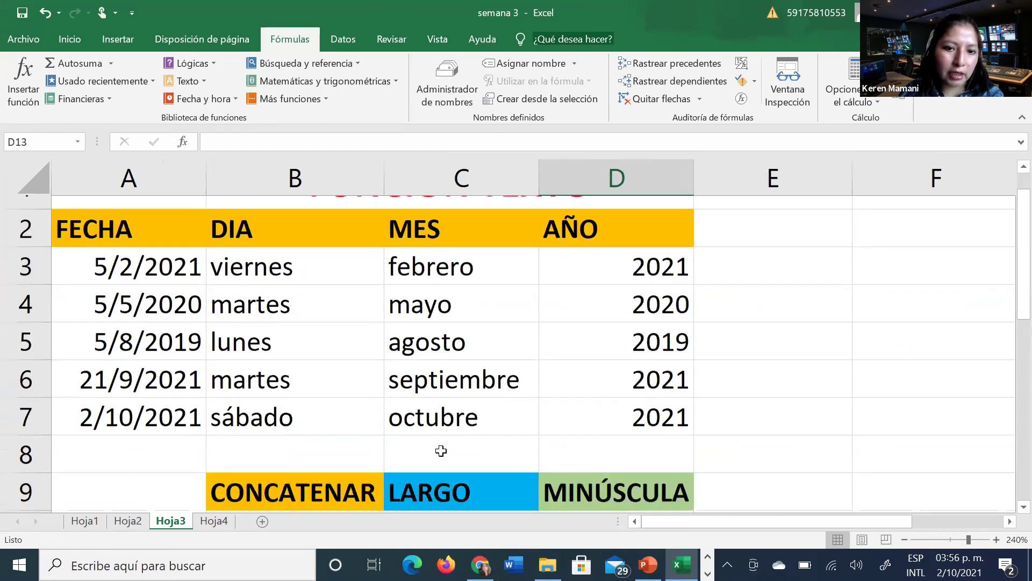
pyautogui.scroll(1, 441, 452)
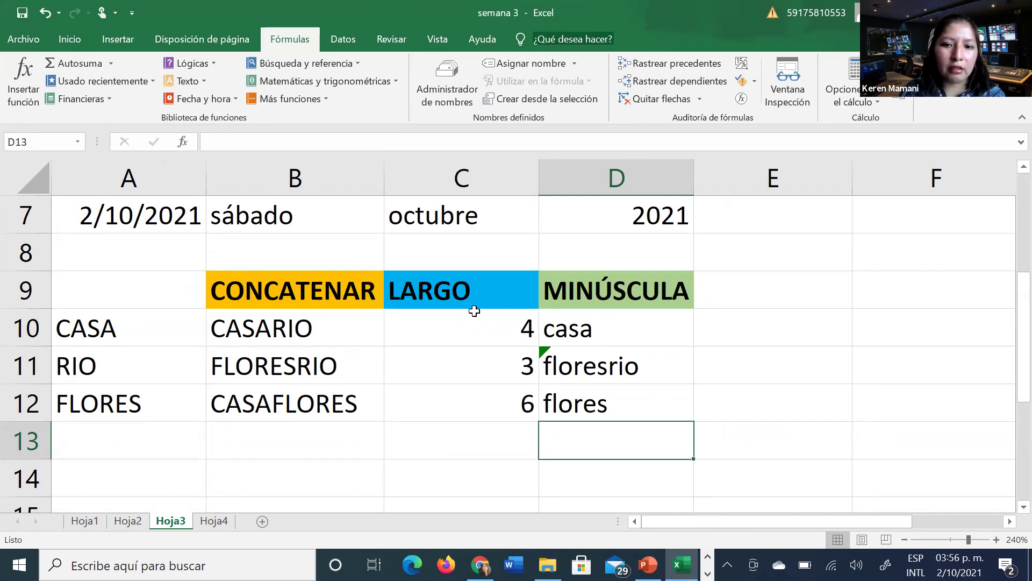
# Step: Look through the full list of available text functions, from CARACTER to VALOR.NUMERO
pyautogui.click(204, 78)
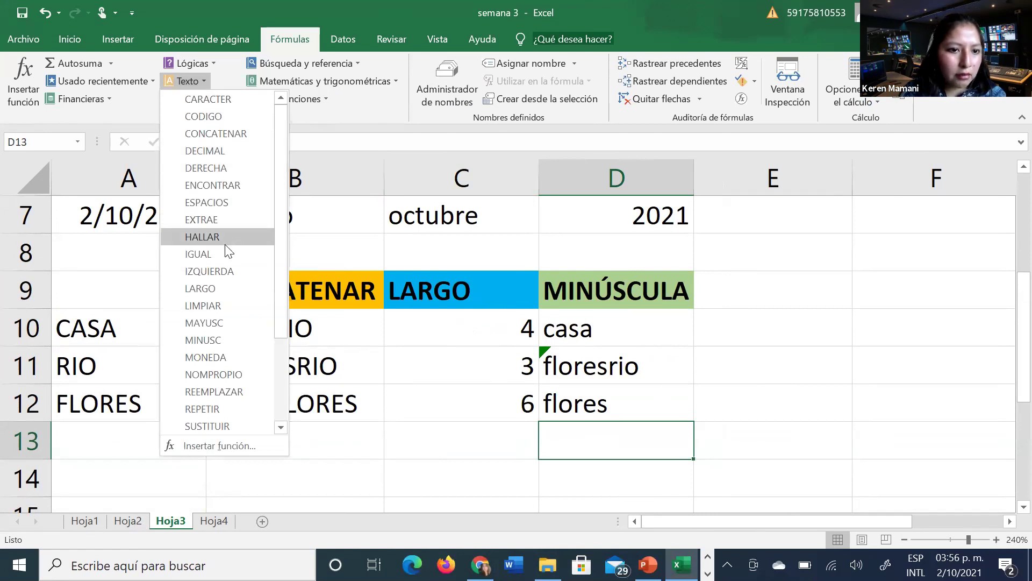
pyautogui.scroll(-1, 223, 390)
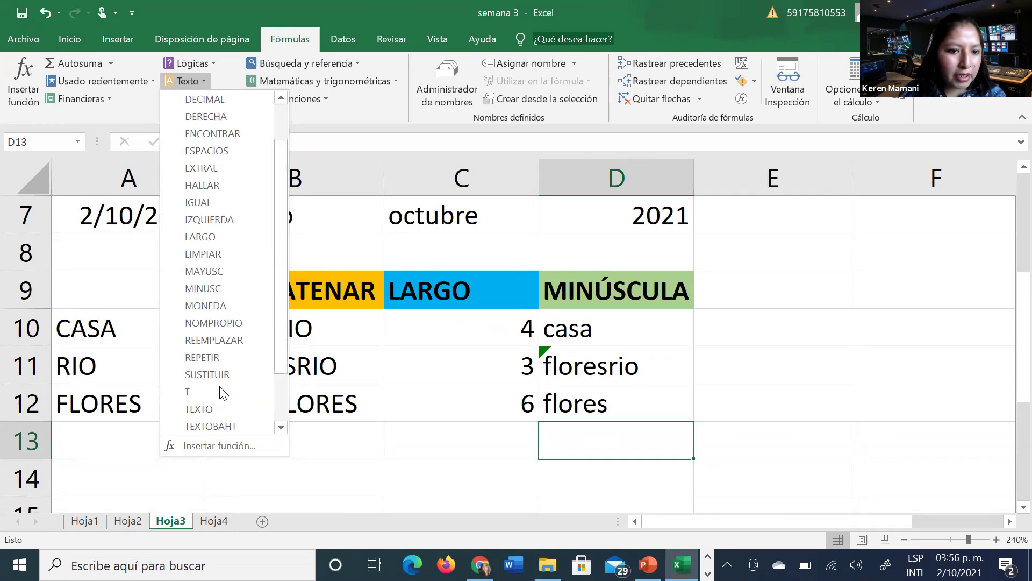
pyautogui.scroll(-1, 223, 392)
pyautogui.scroll(-1, 222, 393)
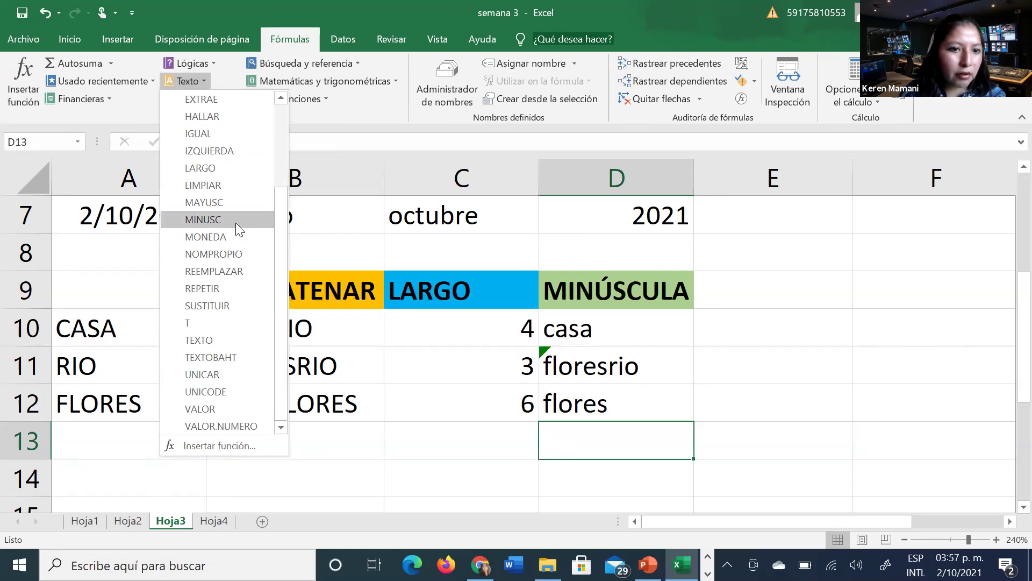
pyautogui.scroll(3, 248, 153)
pyautogui.scroll(2, 251, 158)
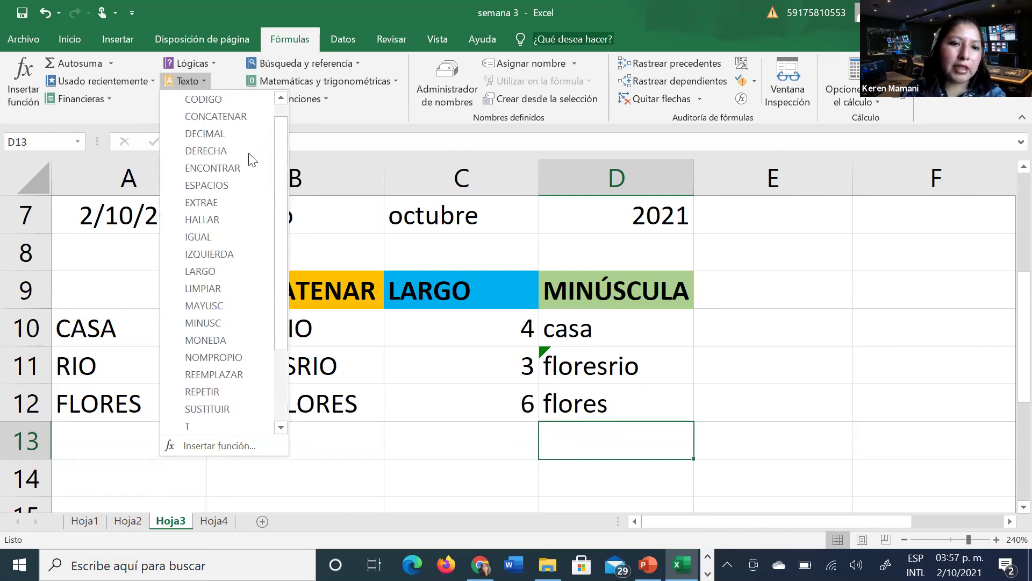
pyautogui.scroll(-3, 241, 193)
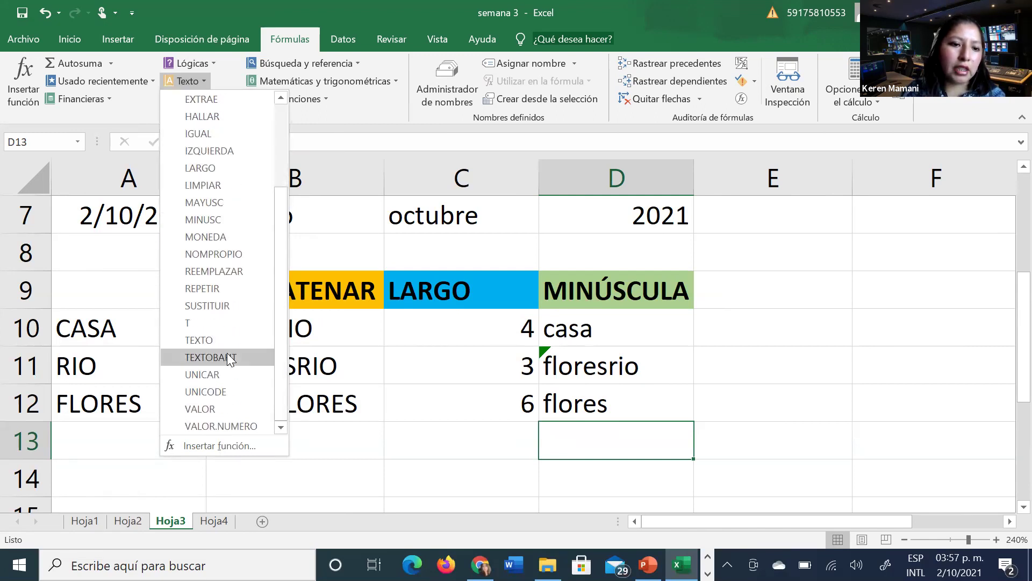
pyautogui.scroll(3, 234, 350)
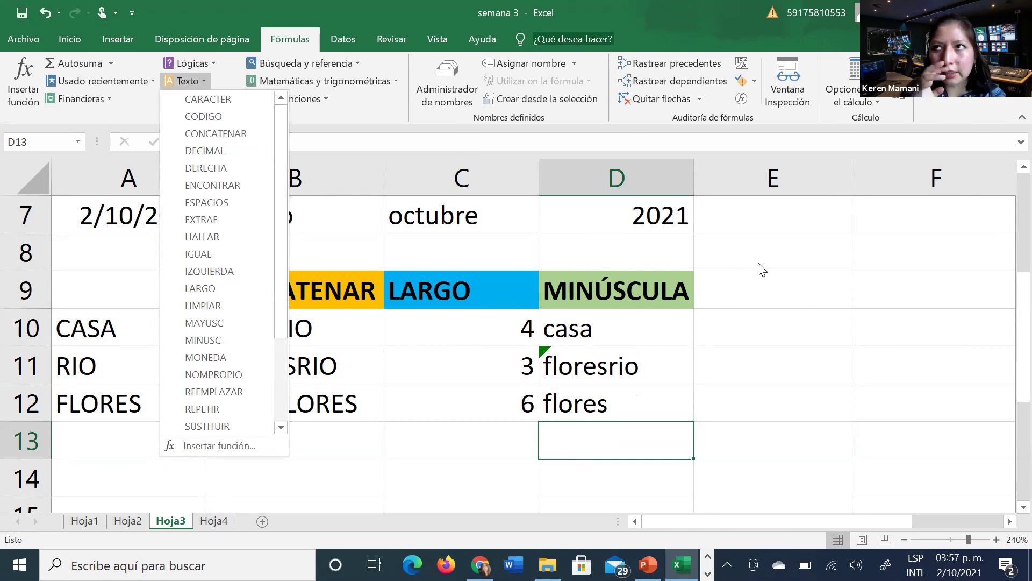
pyautogui.click(763, 279)
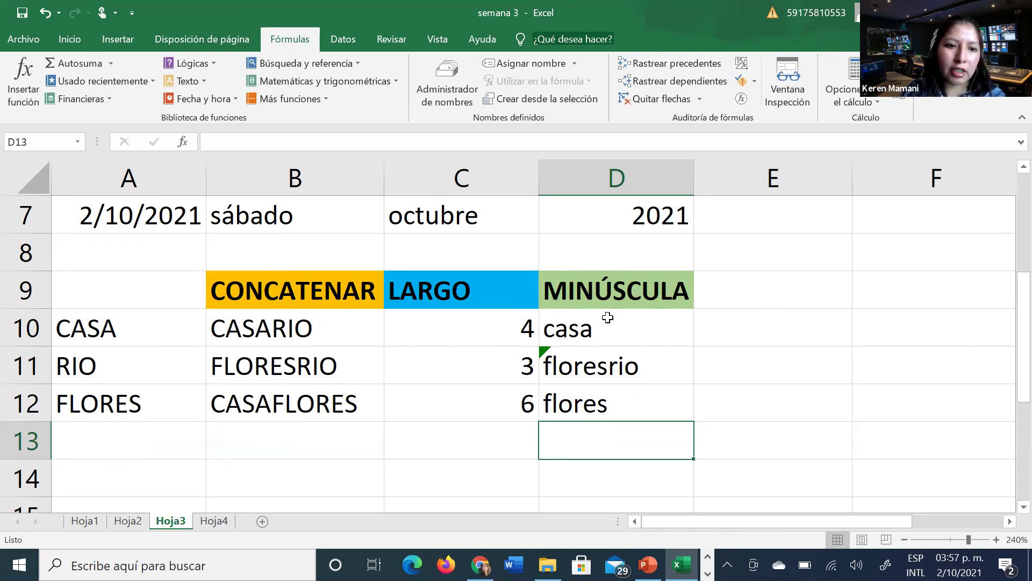
# Step: Review the DIA, MES and AÑO columns of the FUNCION TEXTO table and the CONCATENAR, LARGO and MINÚSCULA examples
pyautogui.scroll(2, 606, 280)
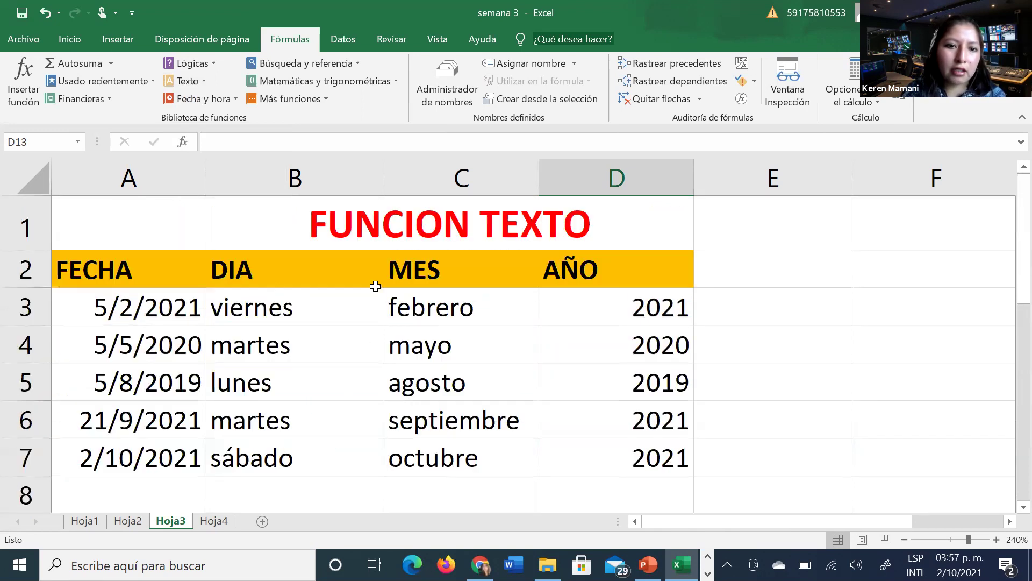
pyautogui.click(299, 266)
pyautogui.click(506, 269)
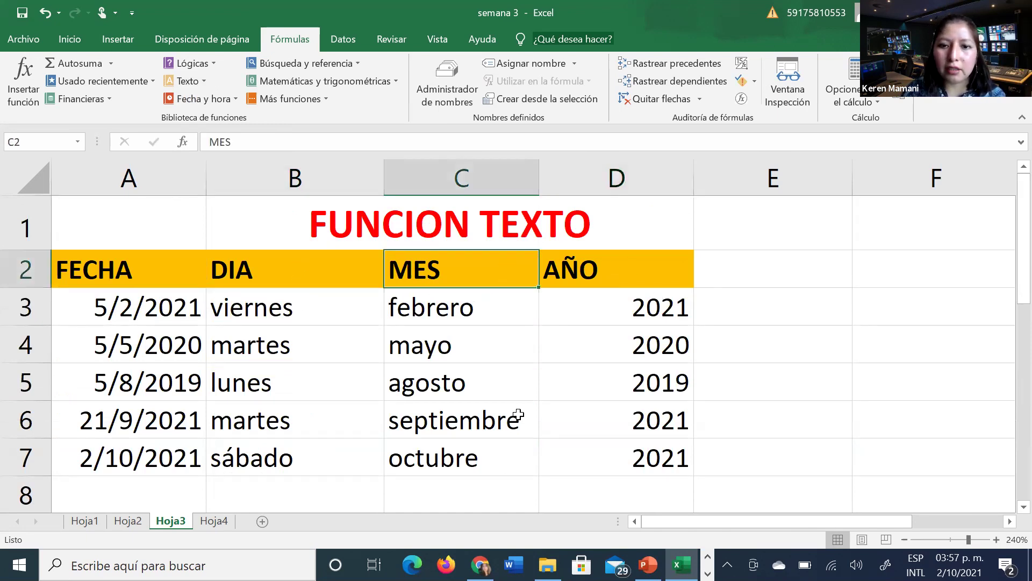
pyautogui.click(661, 268)
pyautogui.scroll(-1, 645, 355)
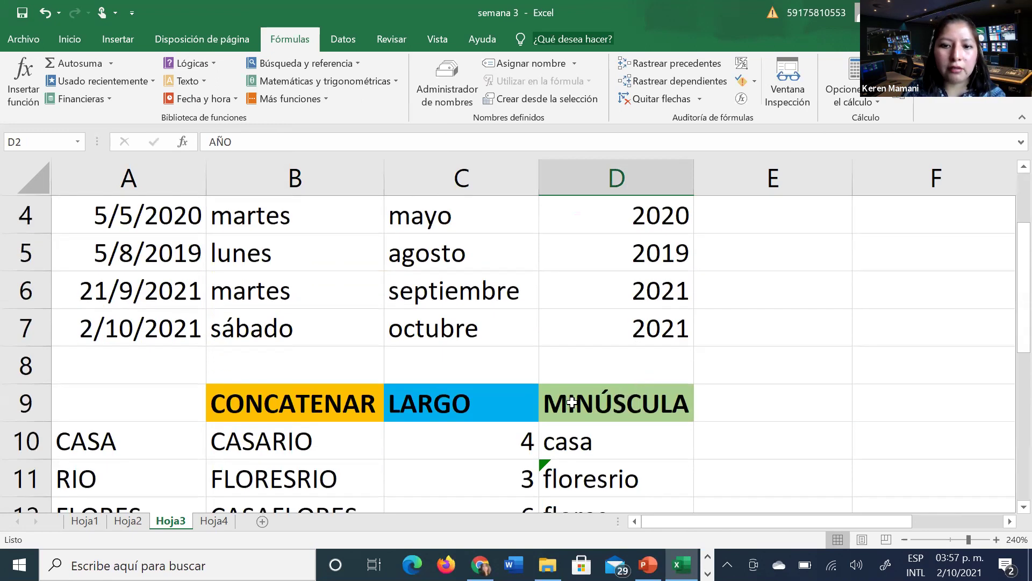
pyautogui.scroll(1, 645, 358)
pyautogui.scroll(-2, 645, 358)
pyautogui.scroll(-1, 644, 358)
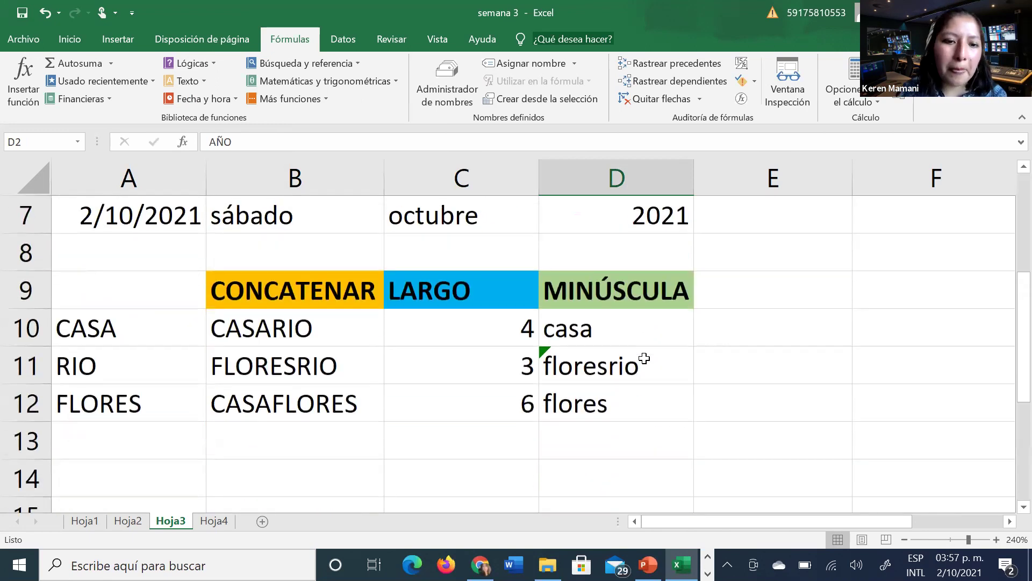
pyautogui.scroll(2, 601, 403)
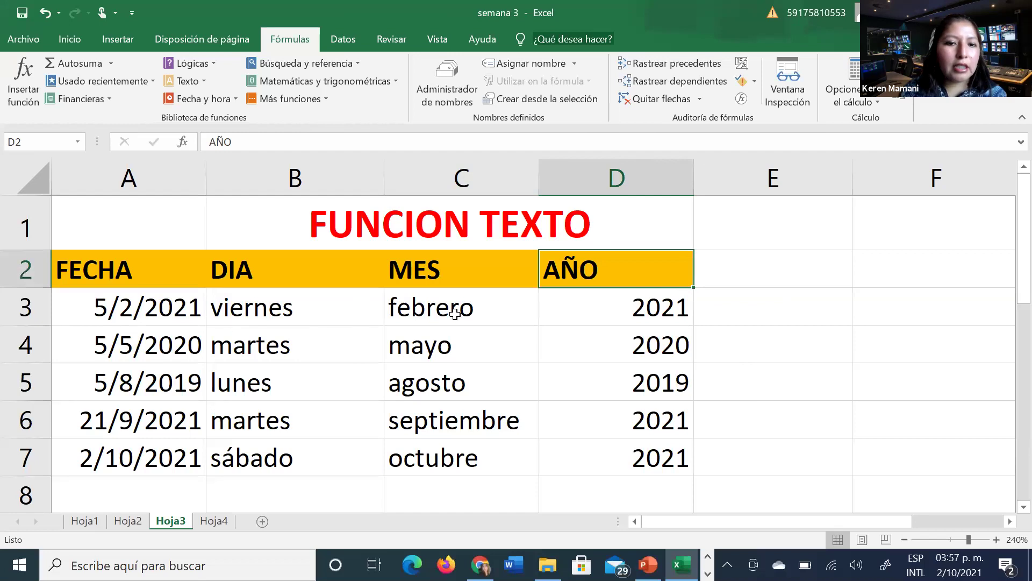
pyautogui.click(736, 523)
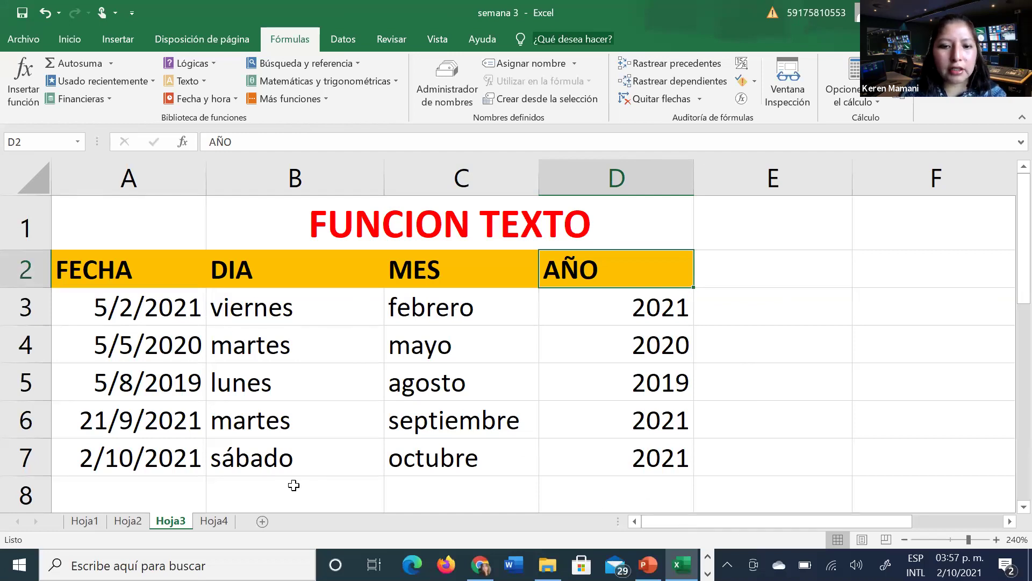
# Step: Open Hoja2 and look over the CON FORMULAS grades table and the SUMA, RESTA, MULTIPLICACION and DIVISION table
pyautogui.click(128, 521)
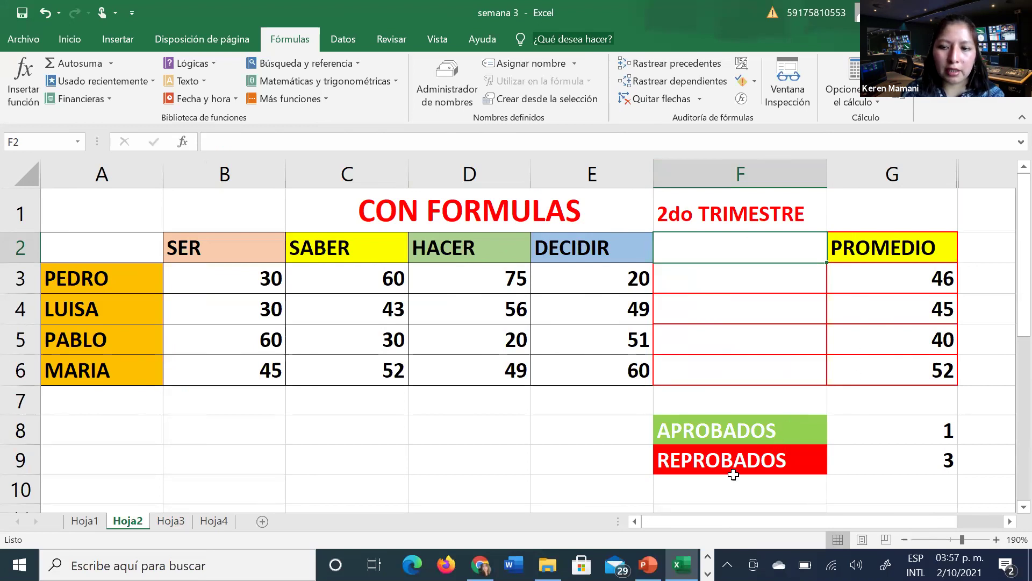
pyautogui.scroll(-1, 734, 464)
pyautogui.scroll(-3, 734, 464)
pyautogui.scroll(-1, 734, 463)
pyautogui.scroll(1, 733, 464)
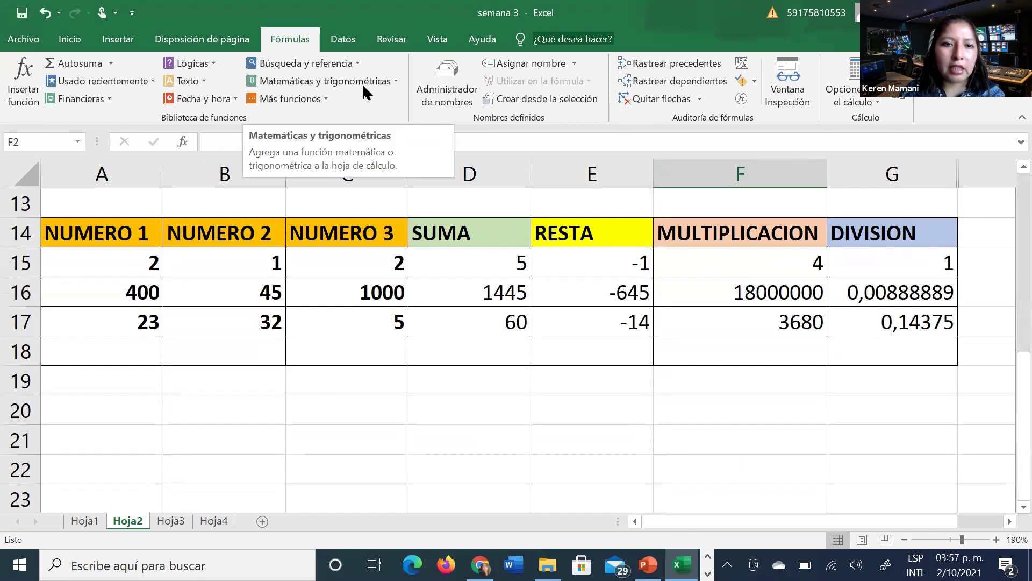
pyautogui.scroll(-1, 284, 399)
pyautogui.scroll(-1, 284, 399)
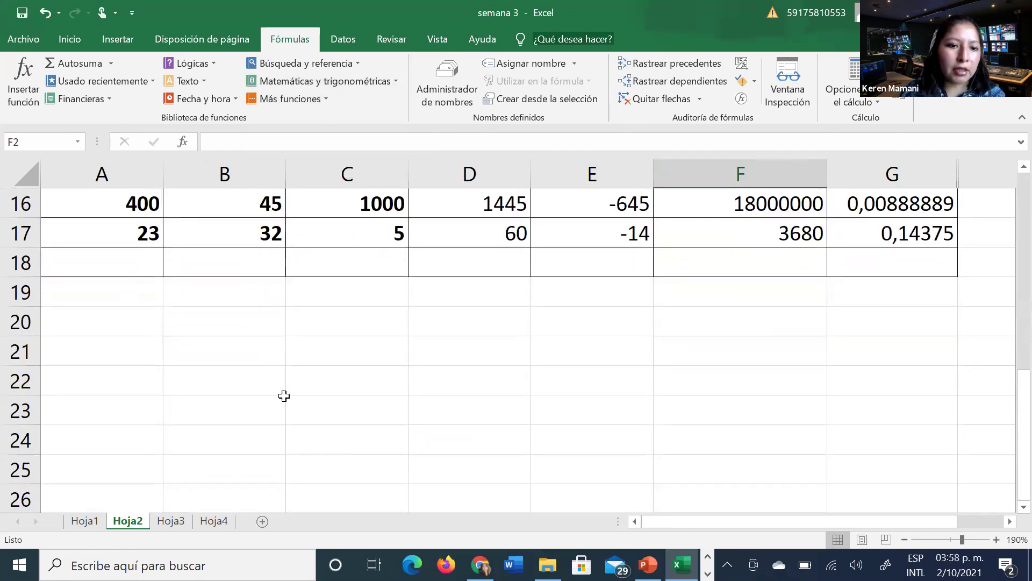
# Step: Enter the numbers 54, 34 and 21 in cells B21 to B23, below the basic operations table
pyautogui.click(273, 355)
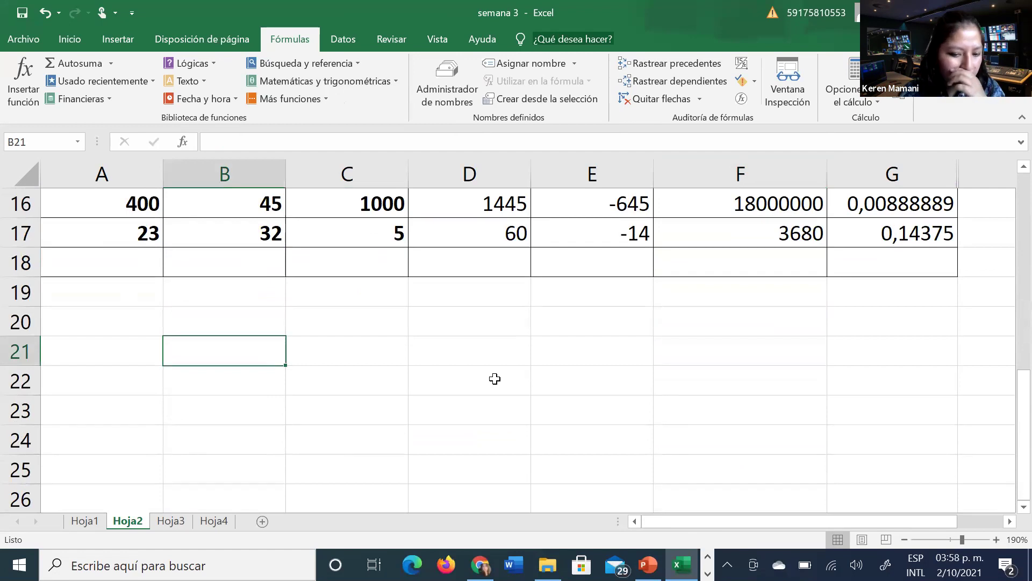
pyautogui.write('54')
pyautogui.press('Return')
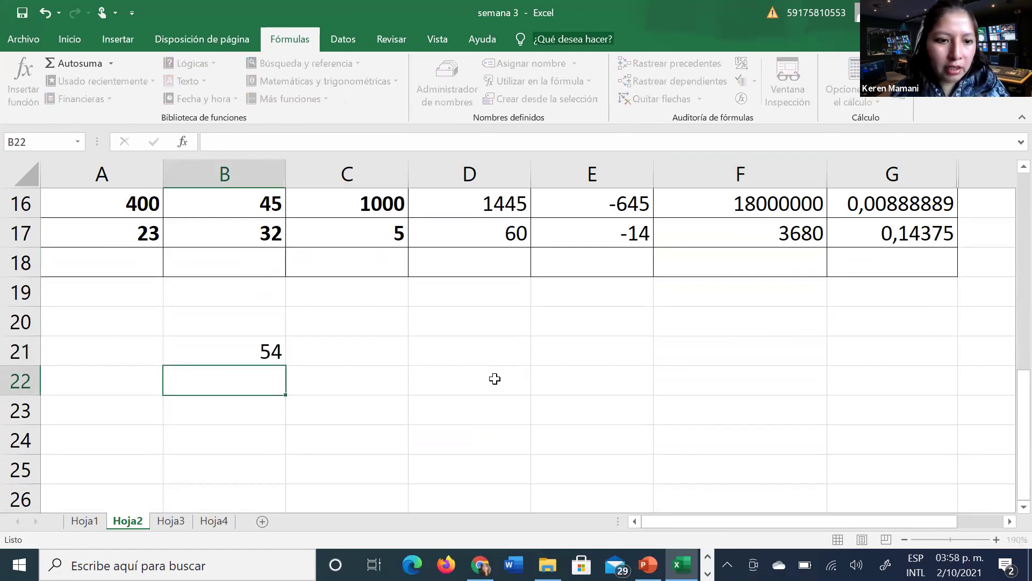
pyautogui.write('34')
pyautogui.press('Return')
pyautogui.write('21')
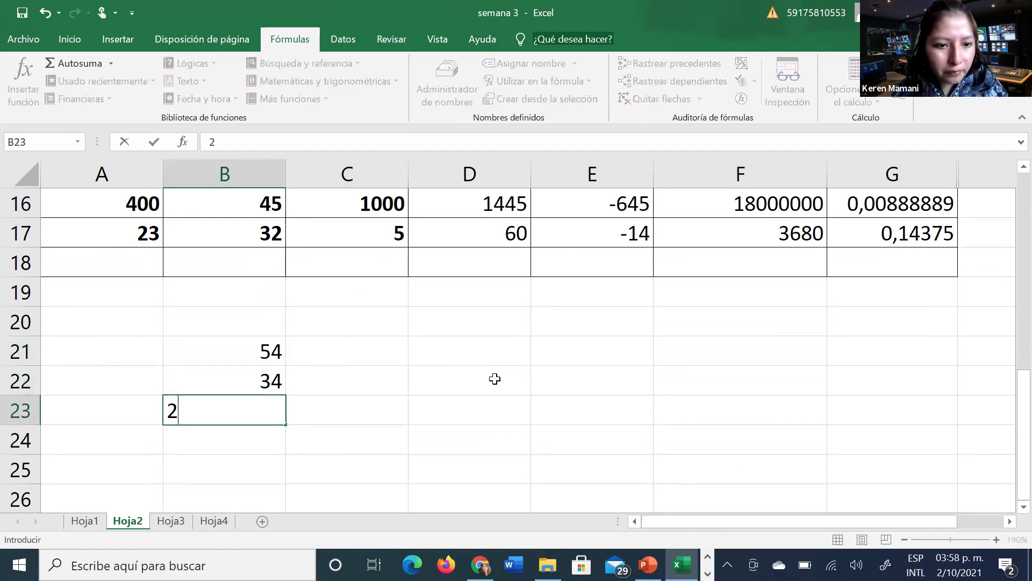
pyautogui.click(690, 390)
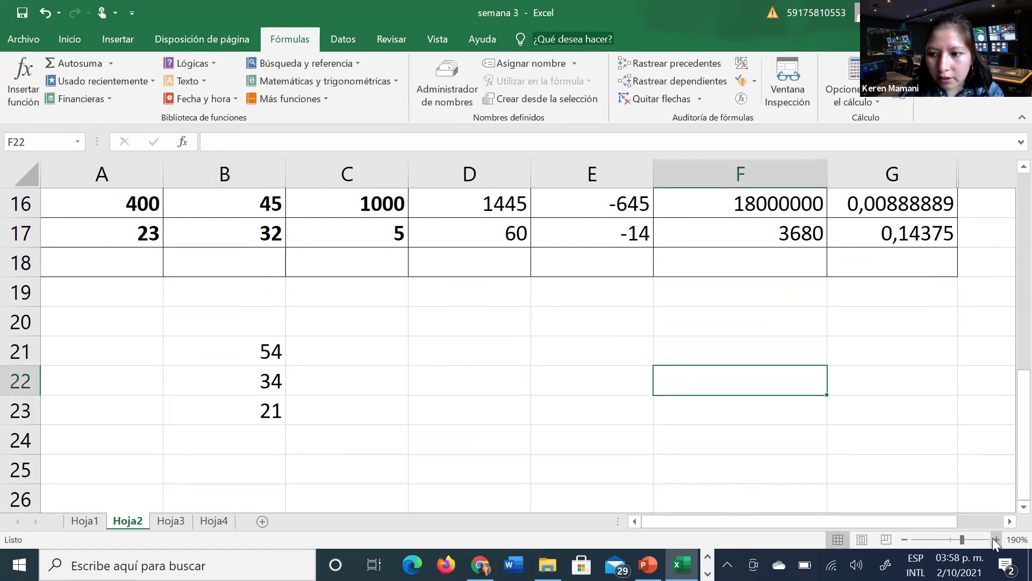
# Step: Make the three numbers in B21:B23 bold
pyautogui.click(995, 540)
pyautogui.click(996, 540)
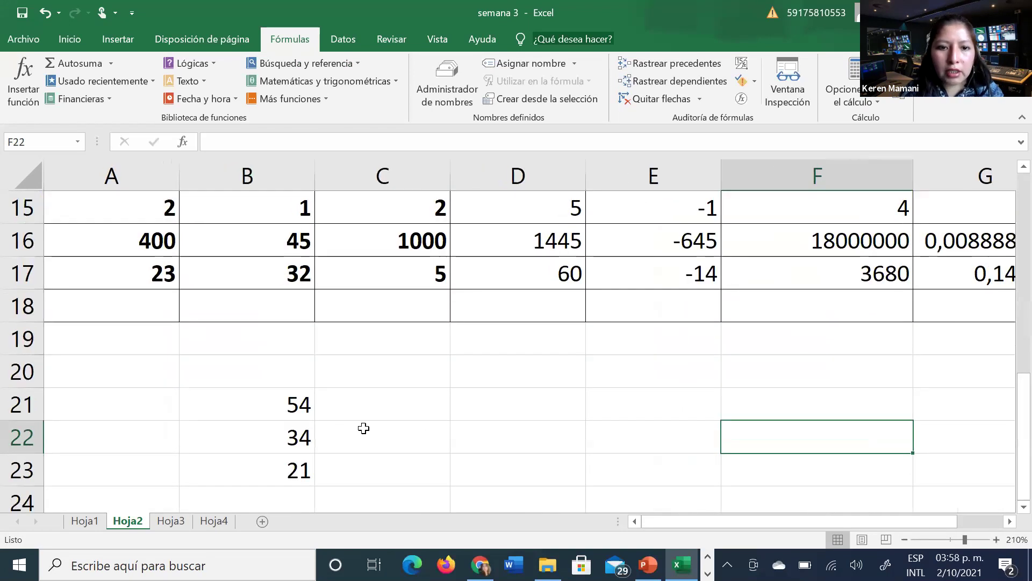
pyautogui.scroll(-2, 364, 428)
pyautogui.scroll(1, 327, 267)
pyautogui.moveTo(307, 301); pyautogui.dragTo(292, 371)
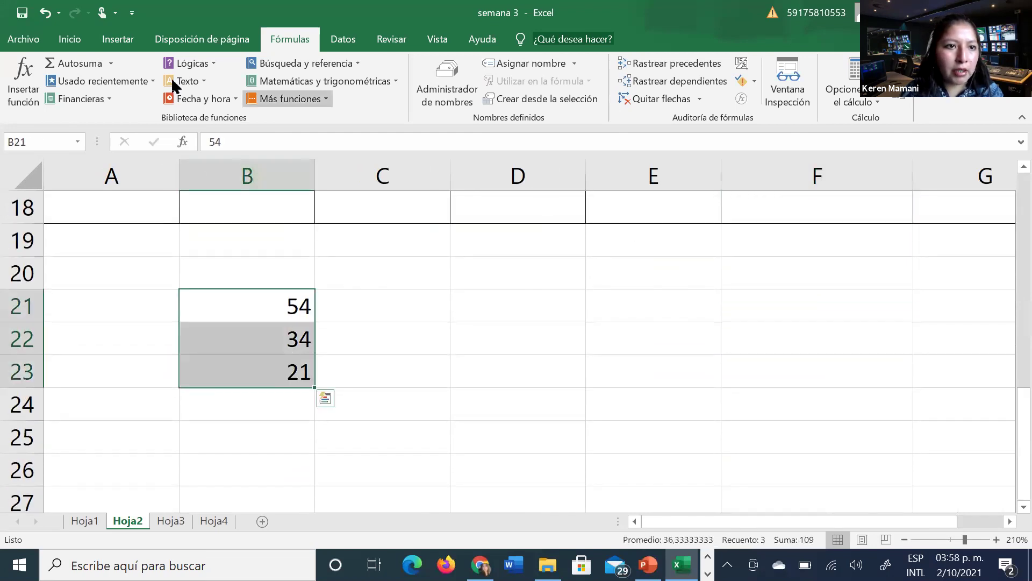
pyautogui.click(56, 41)
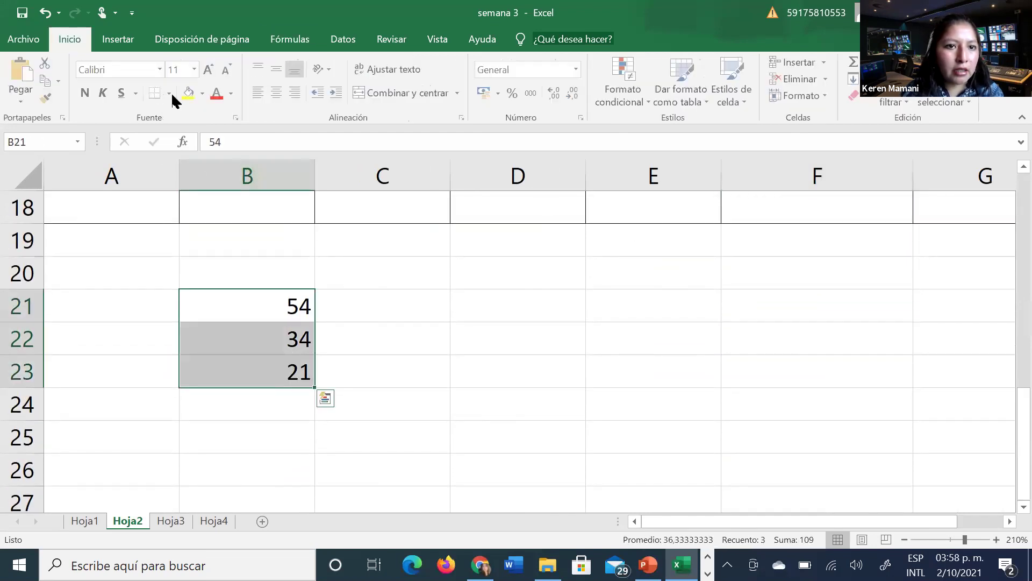
pyautogui.click(88, 92)
pyautogui.click(379, 304)
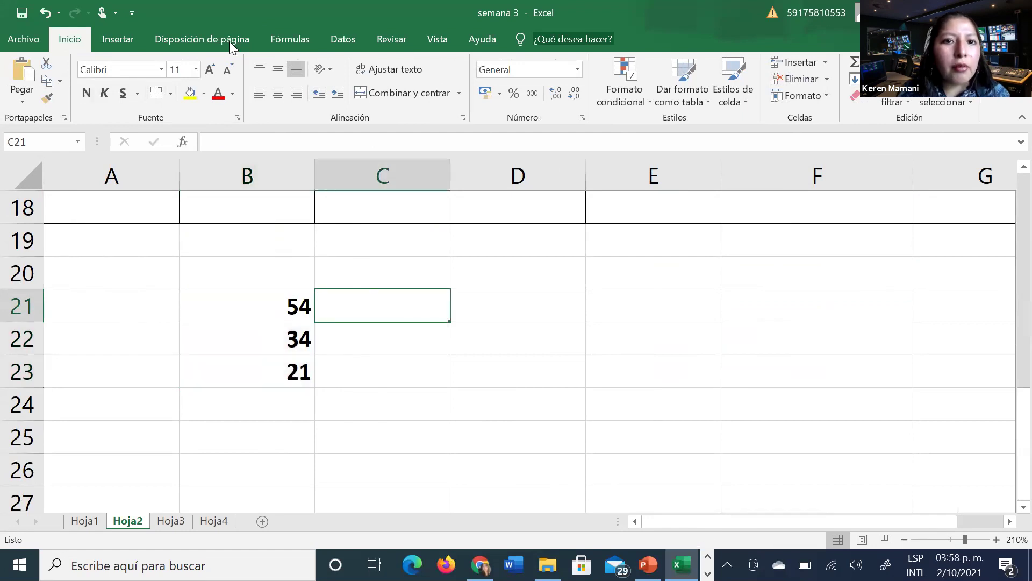
# Step: Browse the mathematical and trigonometric functions to examine the COS function
pyautogui.click(291, 41)
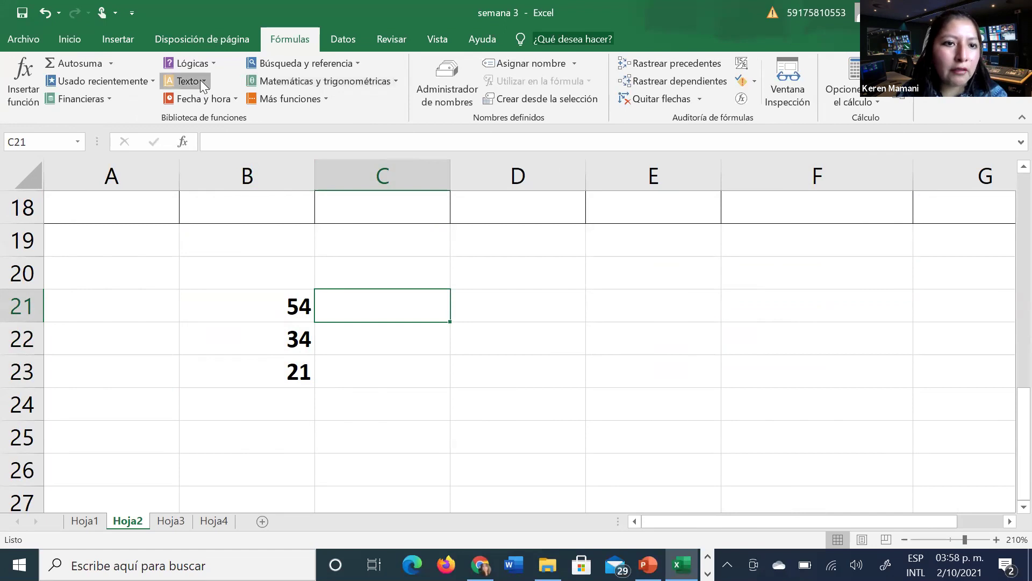
pyautogui.click(200, 81)
pyautogui.click(398, 82)
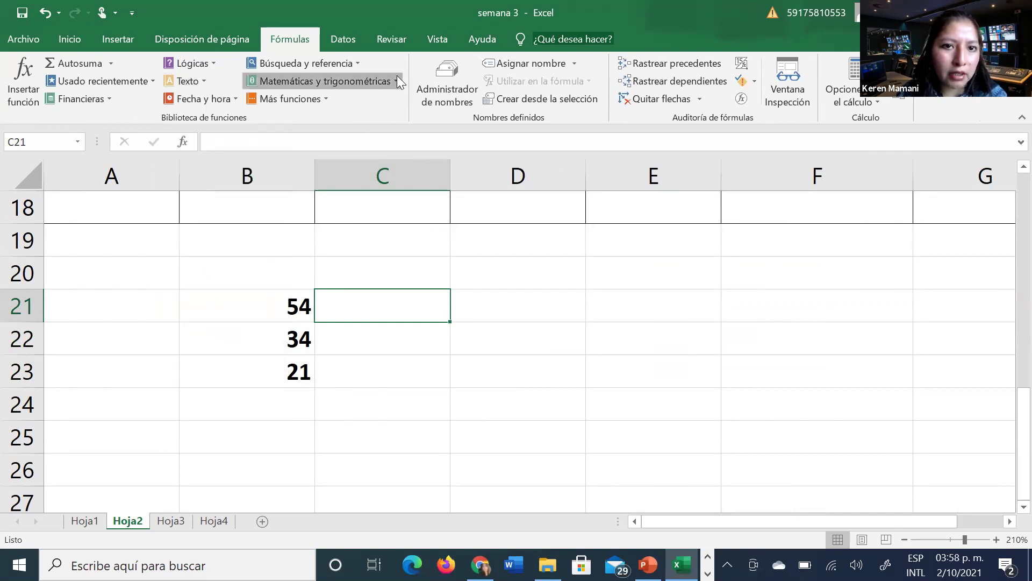
pyautogui.click(398, 82)
pyautogui.moveTo(388, 140); pyautogui.dragTo(409, 118)
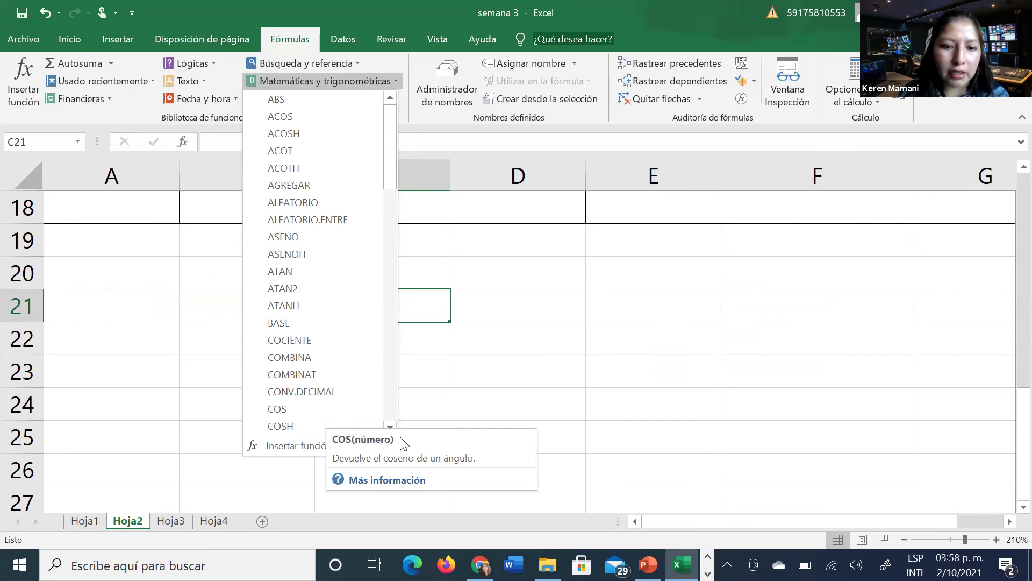
pyautogui.click(404, 293)
# Step: Label cell C20 "coseno" and calculate the cosine of B21 in C21 with the COS function
pyautogui.click(406, 277)
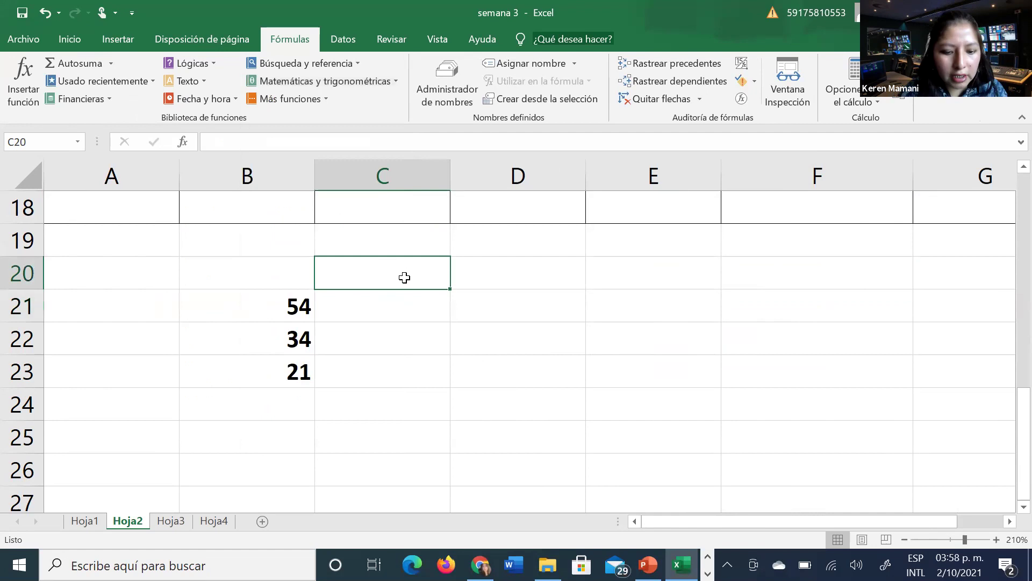
pyautogui.write('coseno')
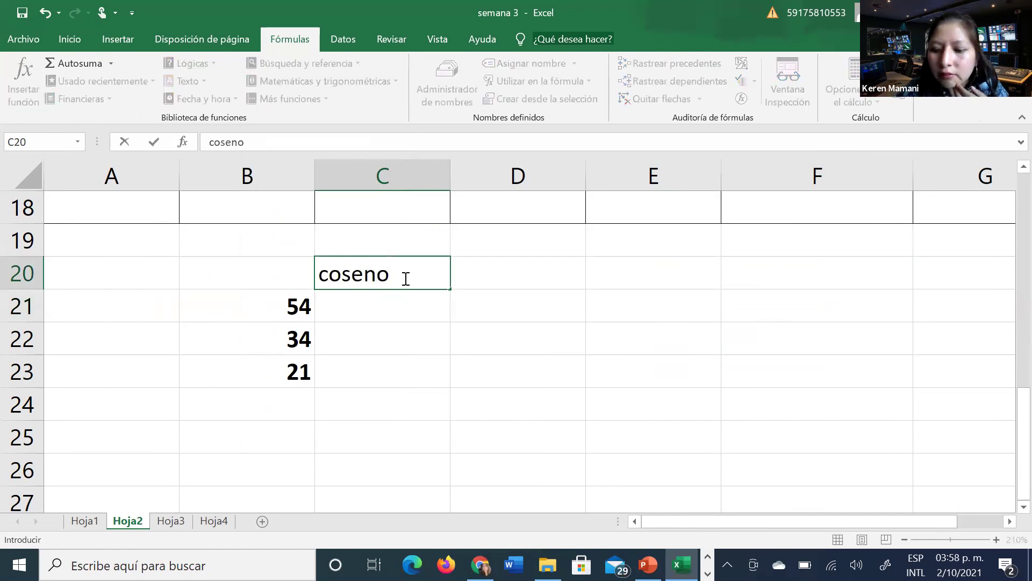
pyautogui.press('Return')
pyautogui.write('=')
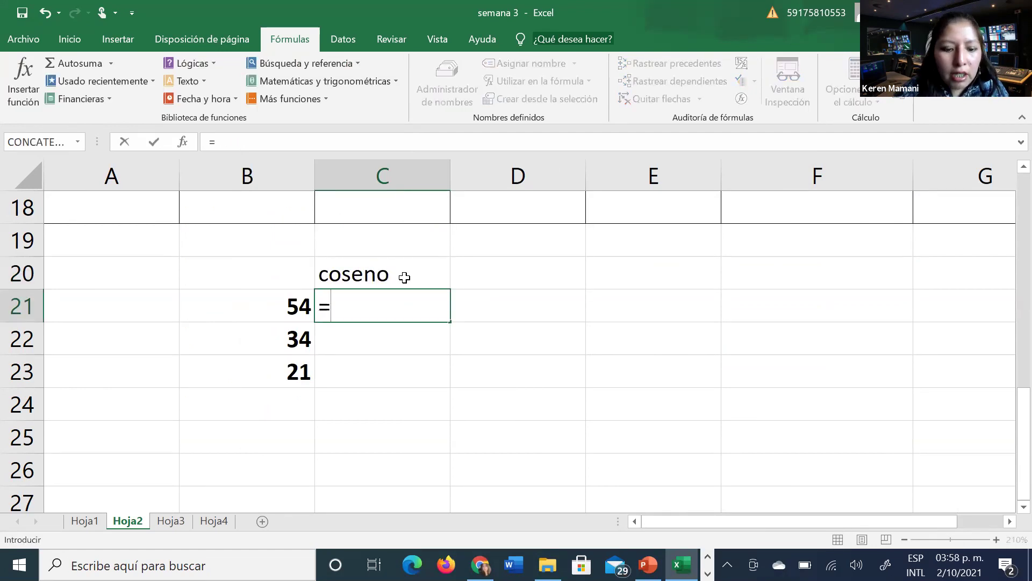
pyautogui.write('cos')
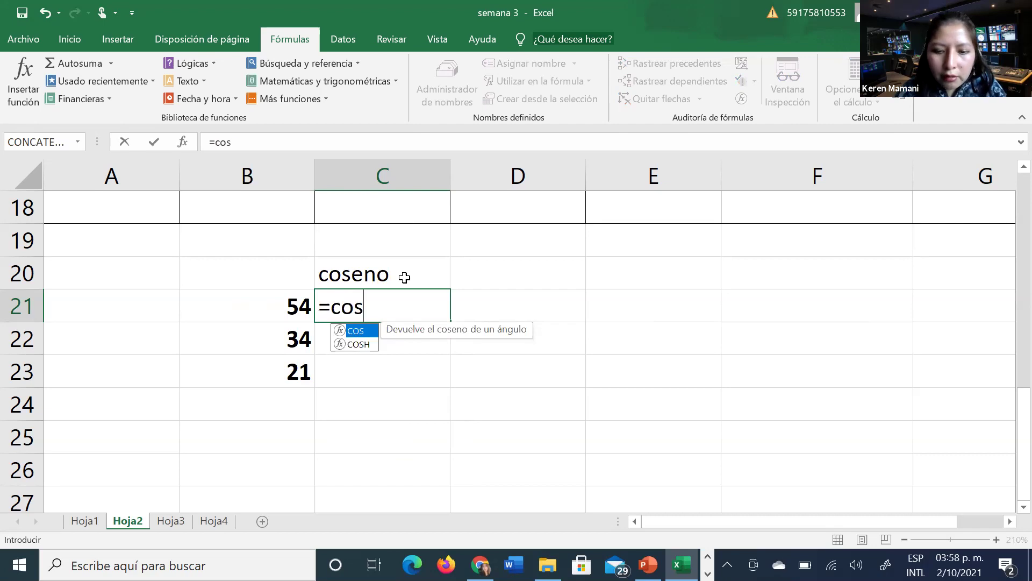
pyautogui.write('(')
pyautogui.click(281, 302)
pyautogui.write(')')
pyautogui.press('Return')
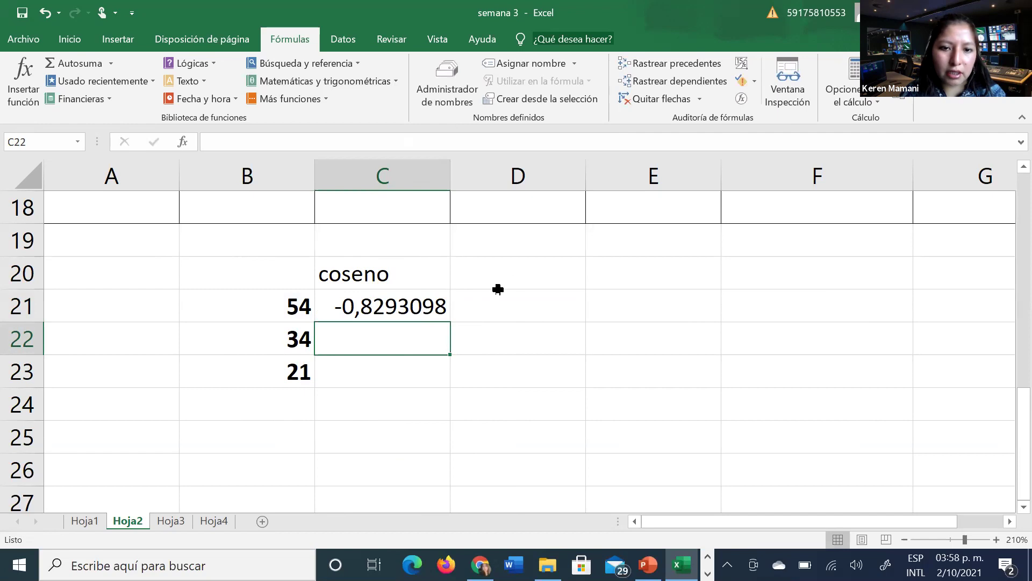
# Step: Look through the mathematical and trigonometric functions, and label cell D20 "exponencial"
pyautogui.click(513, 281)
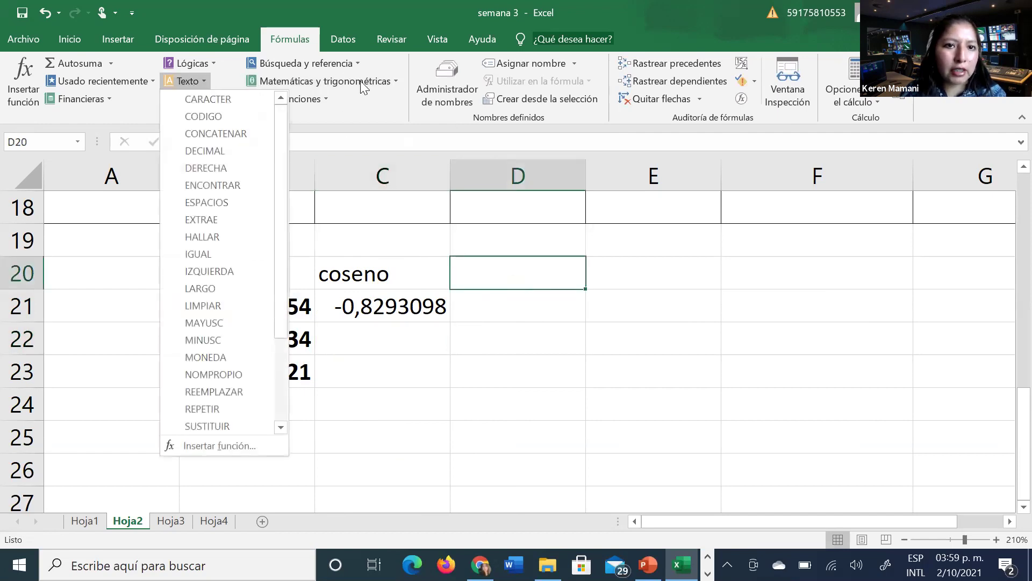
pyautogui.click(385, 83)
pyautogui.click(385, 83)
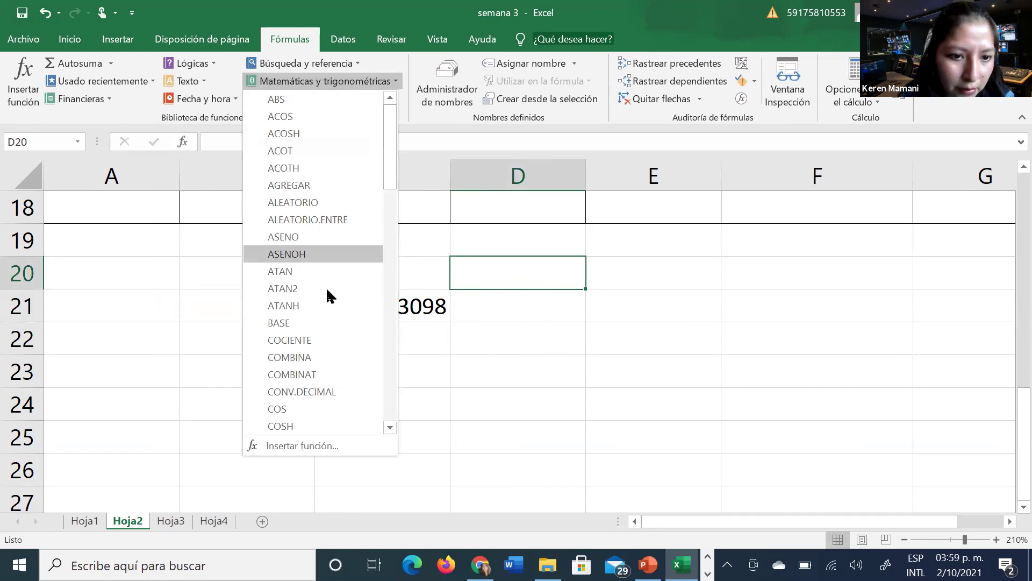
pyautogui.scroll(-4, 329, 301)
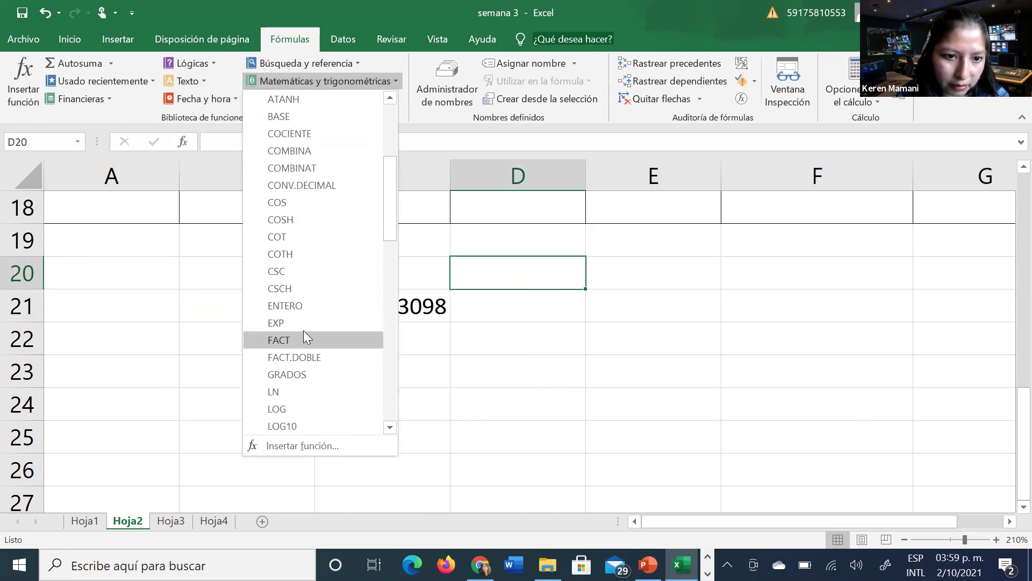
pyautogui.click(552, 281)
pyautogui.write('e')
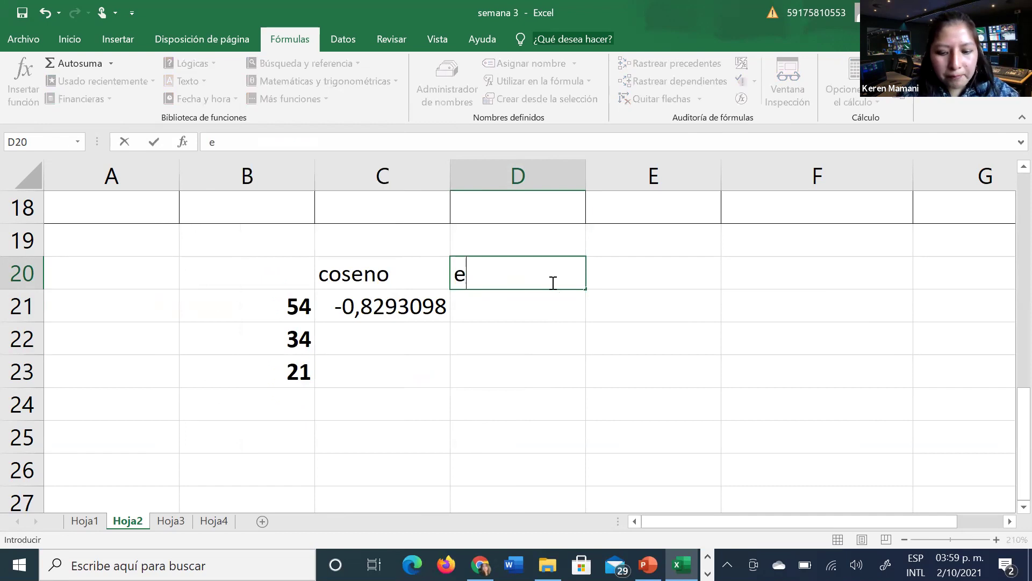
pyautogui.write('xponenci')
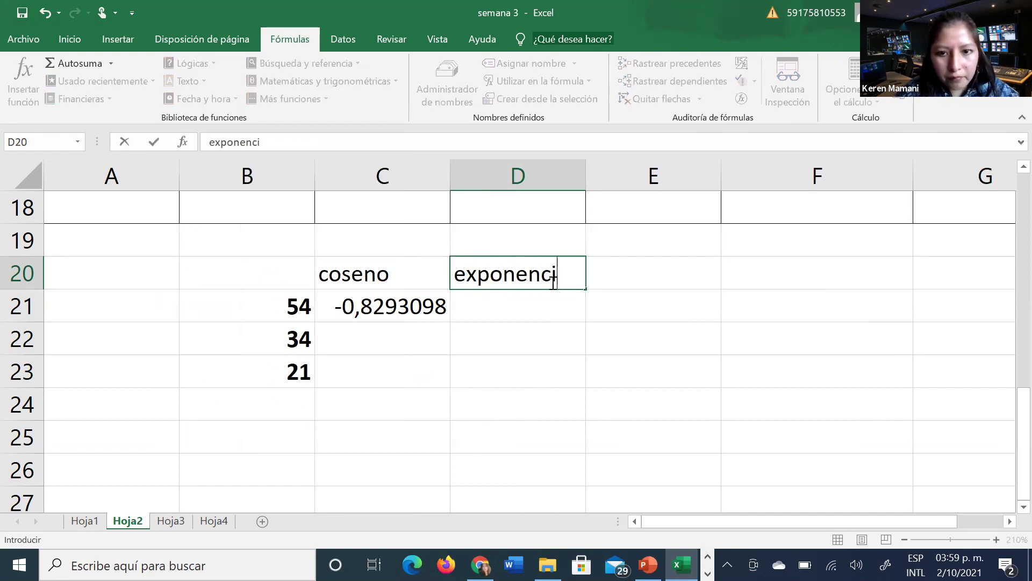
pyautogui.write('al')
pyautogui.press('Return')
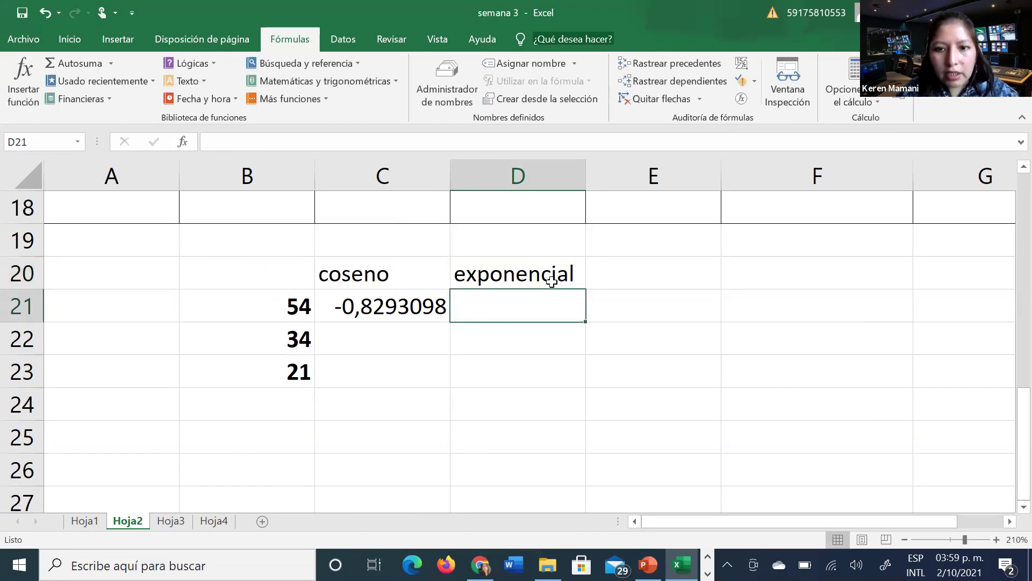
# Step: Calculate the exponential of B21 in cell D21 with the EXP function
pyautogui.write('=exp')
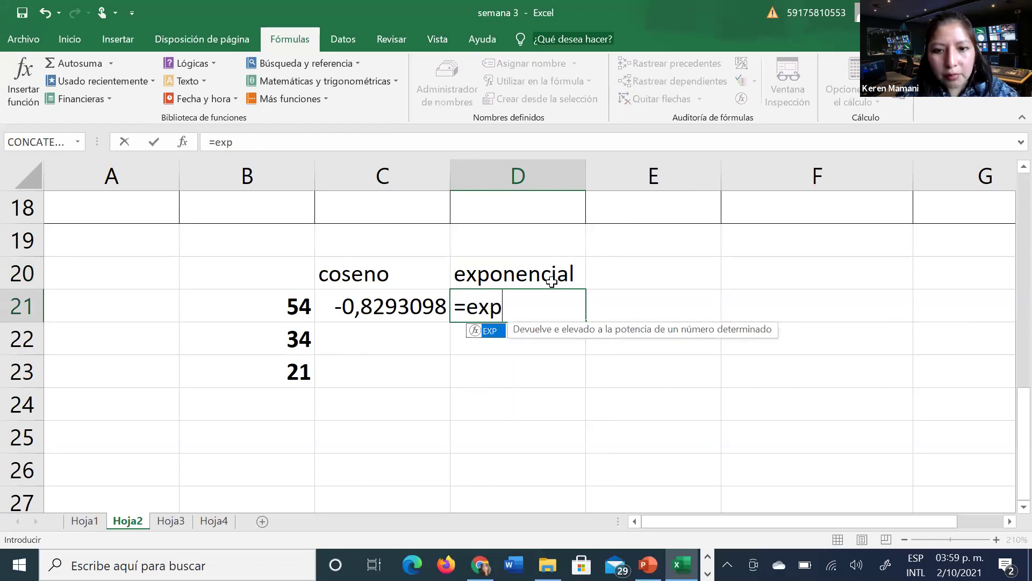
pyautogui.write('(')
pyautogui.click(297, 307)
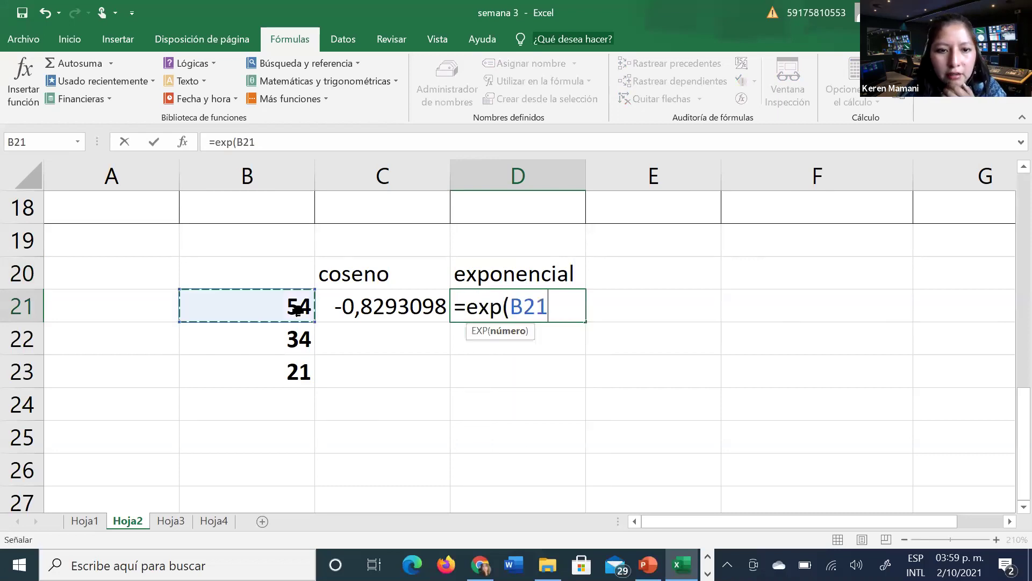
pyautogui.write(')')
pyautogui.press('Return')
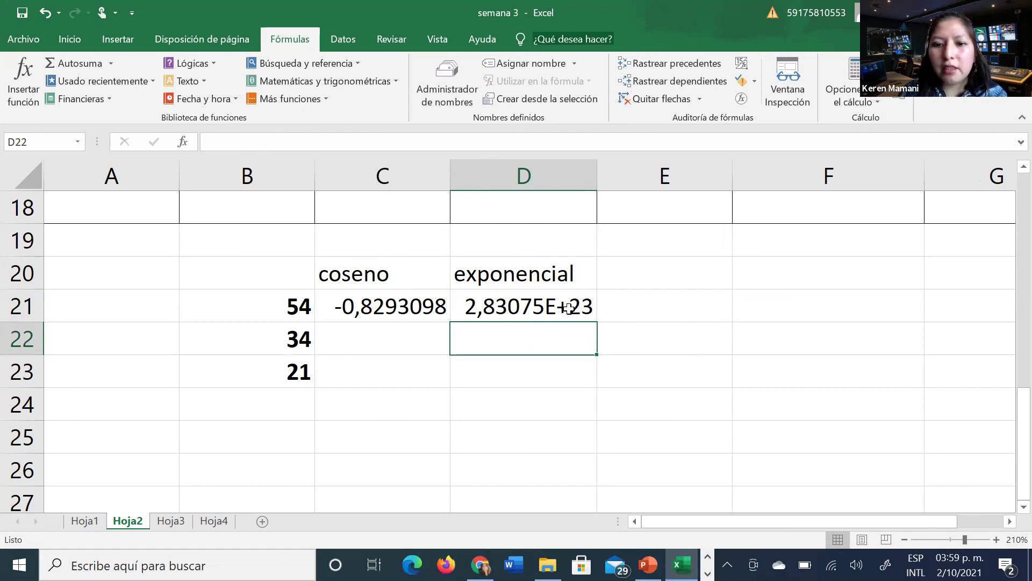
# Step: Look up the LN function among the mathematical functions, and label cell E20 "logaritmo"
pyautogui.click(641, 284)
pyautogui.click(395, 81)
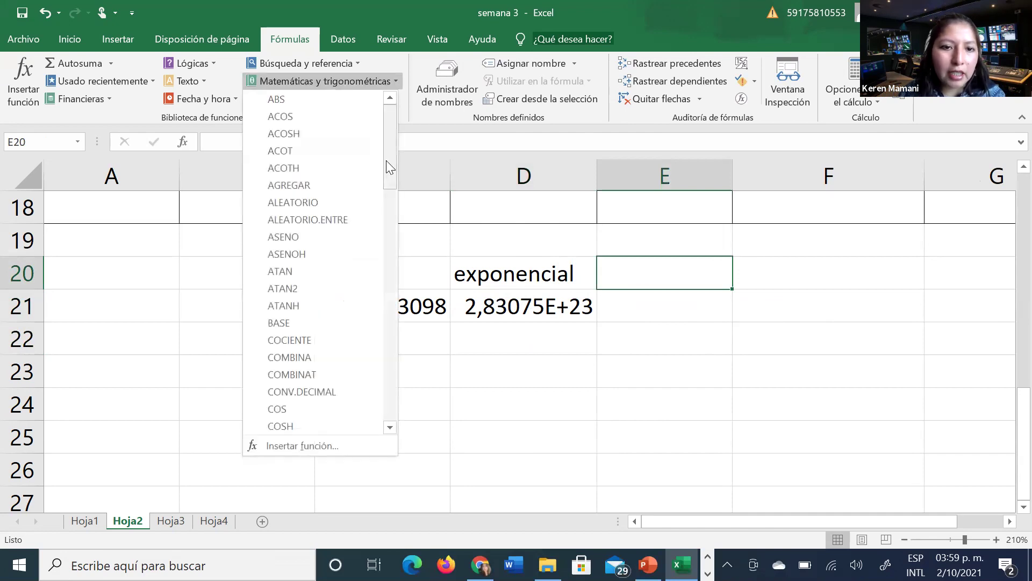
pyautogui.scroll(-7, 297, 323)
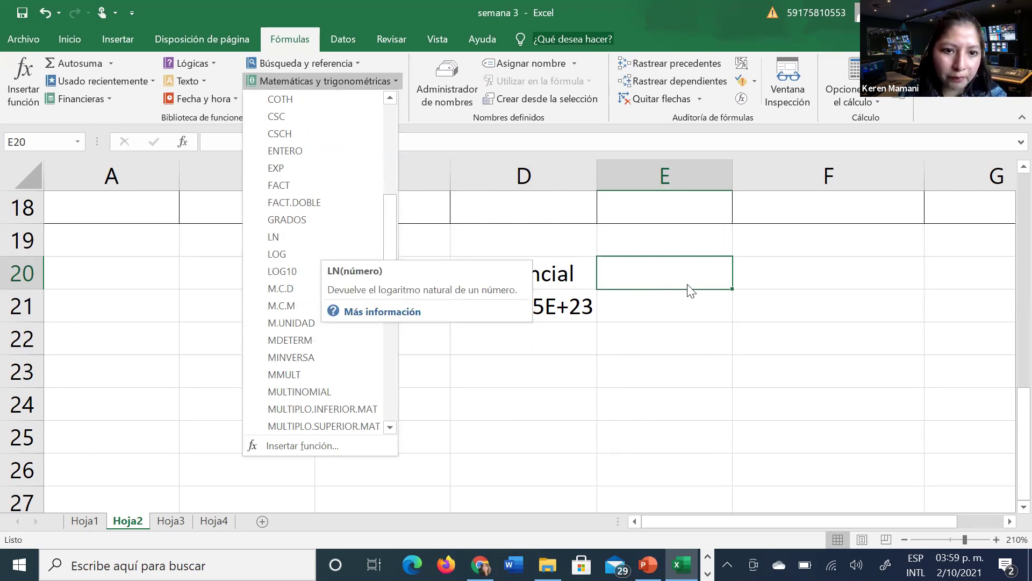
pyautogui.click(703, 271)
pyautogui.write('lo')
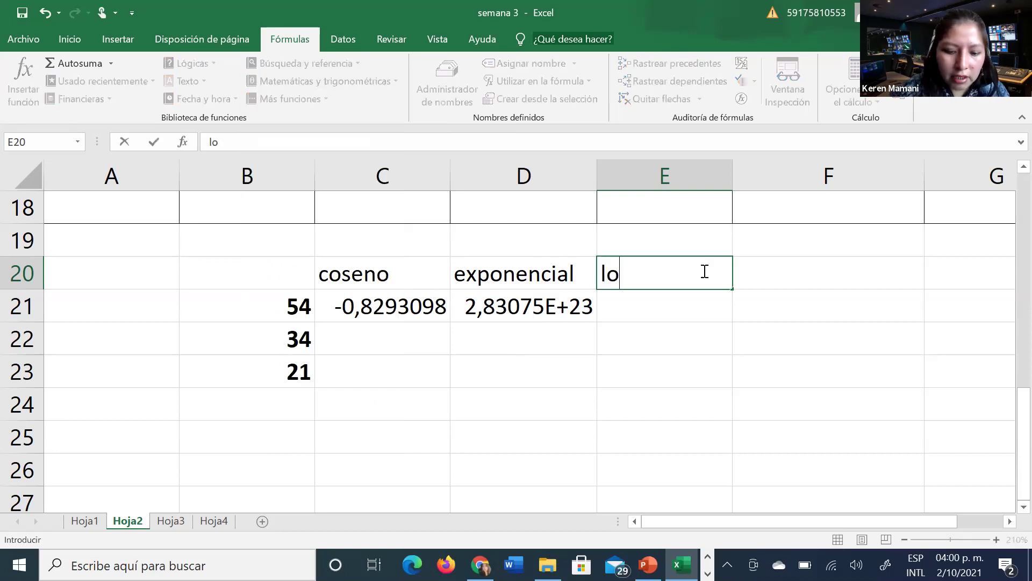
pyautogui.write('garitmo')
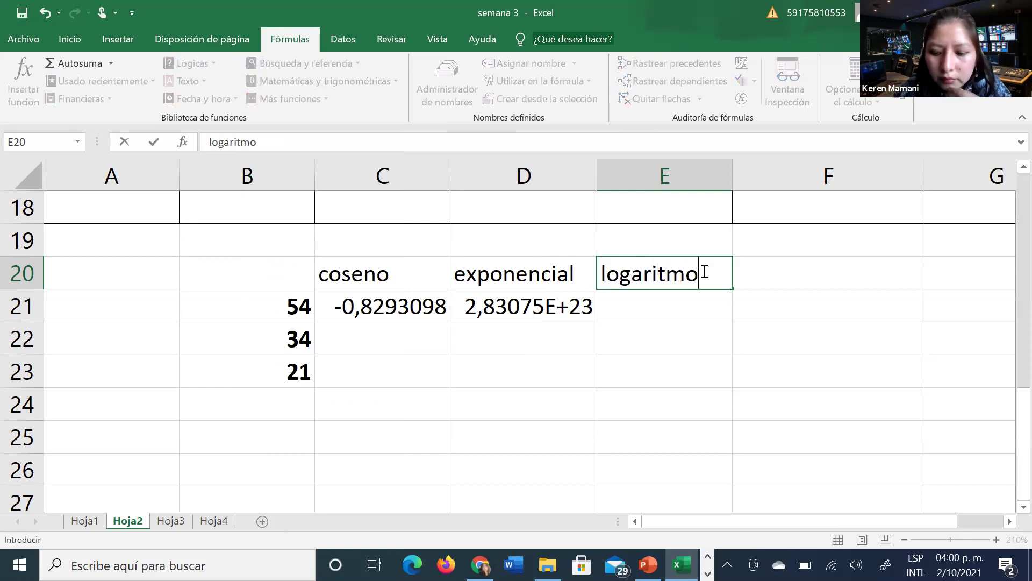
pyautogui.press('Return')
# Step: Calculate the natural logarithm of B21 in cell E21 with the LN function
pyautogui.write('=')
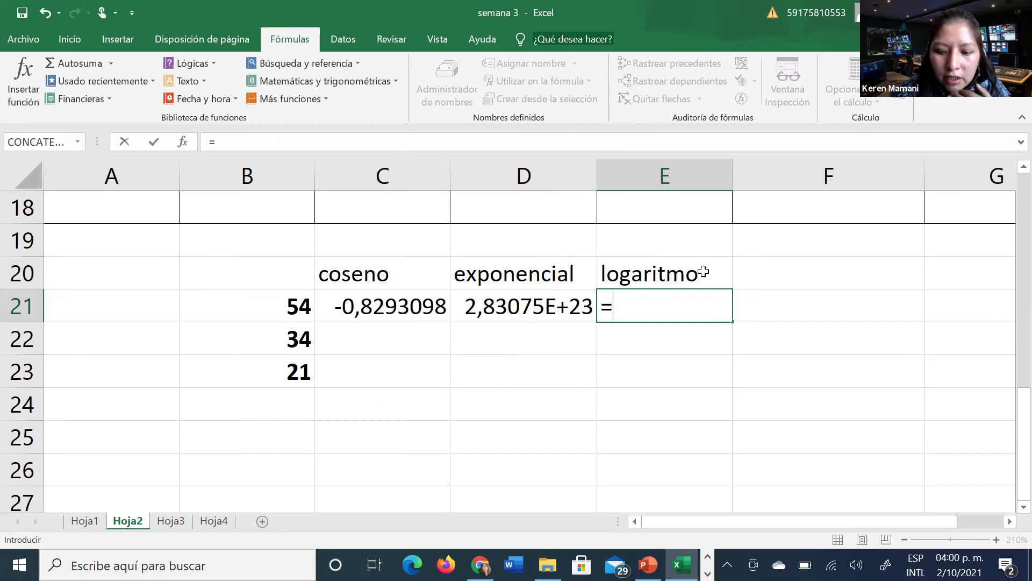
pyautogui.write('ln(')
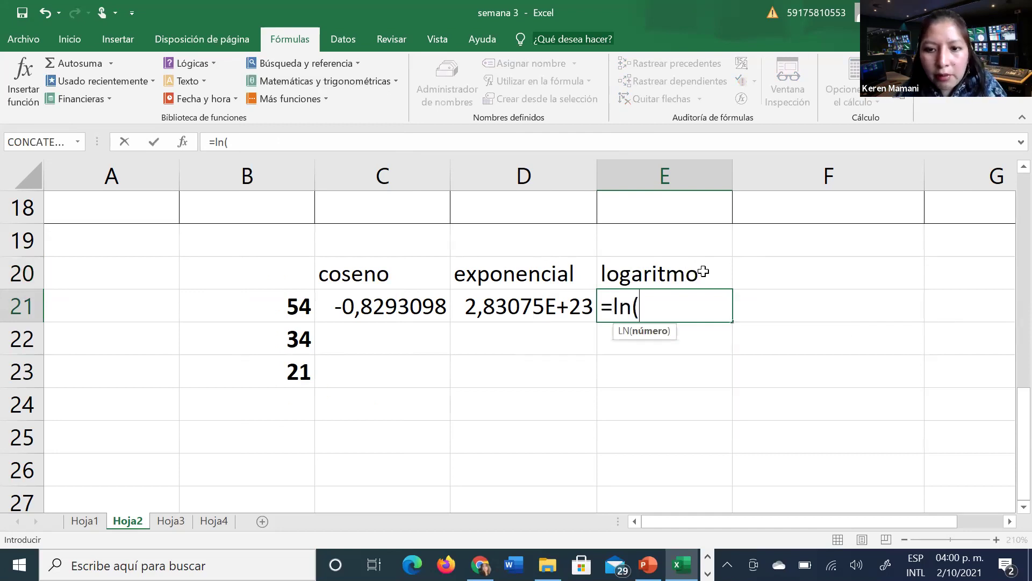
pyautogui.click(301, 306)
pyautogui.write(')')
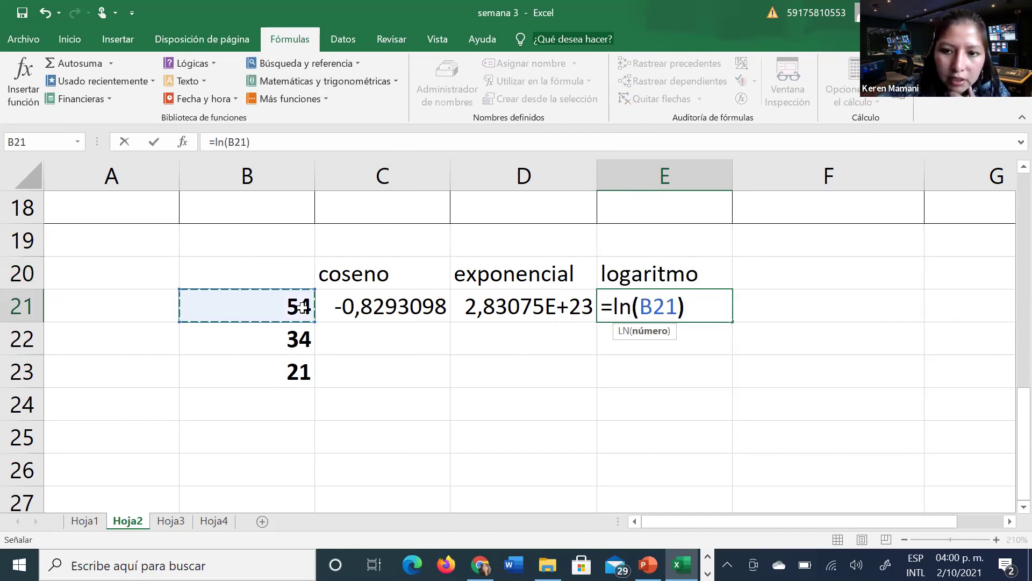
pyautogui.press('Return')
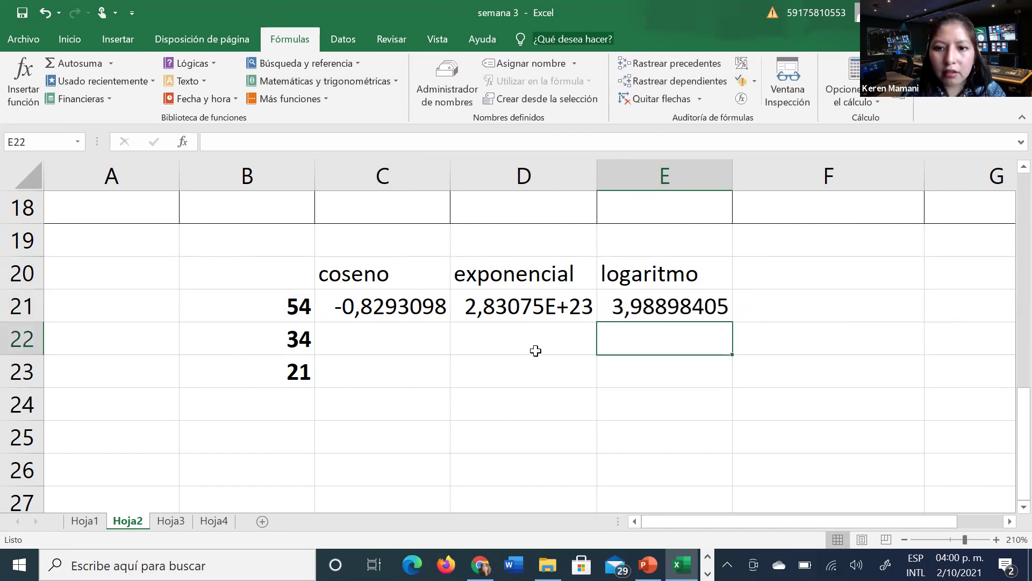
# Step: Fill the cosine, exponential and logarithm formulas from row 21 down to row 23 in columns C, D and E
pyautogui.click(425, 315)
pyautogui.moveTo(453, 323); pyautogui.dragTo(448, 385)
pyautogui.click(547, 316)
pyautogui.moveTo(603, 332); pyautogui.dragTo(596, 386)
pyautogui.click(710, 314)
pyautogui.moveTo(731, 320); pyautogui.dragTo(730, 383)
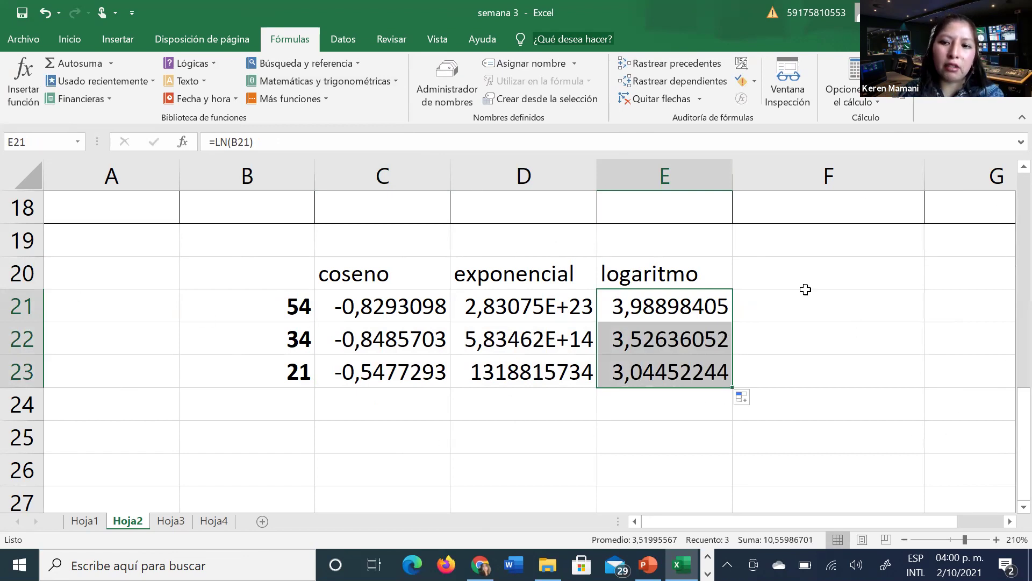
pyautogui.click(817, 277)
pyautogui.click(1007, 278)
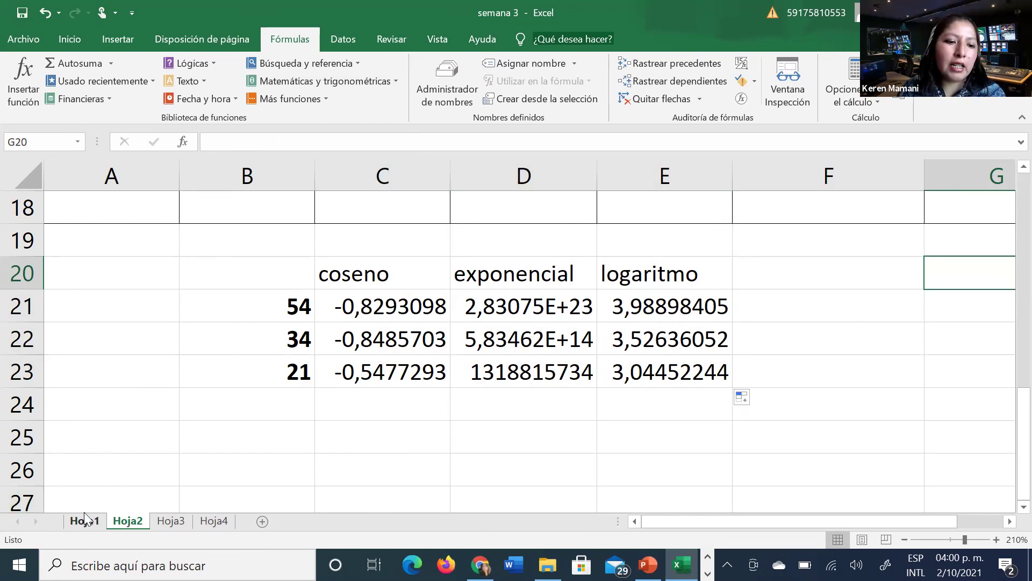
# Step: Examine the text function tables on Hoja3 at 180% zoom
pyautogui.click(181, 524)
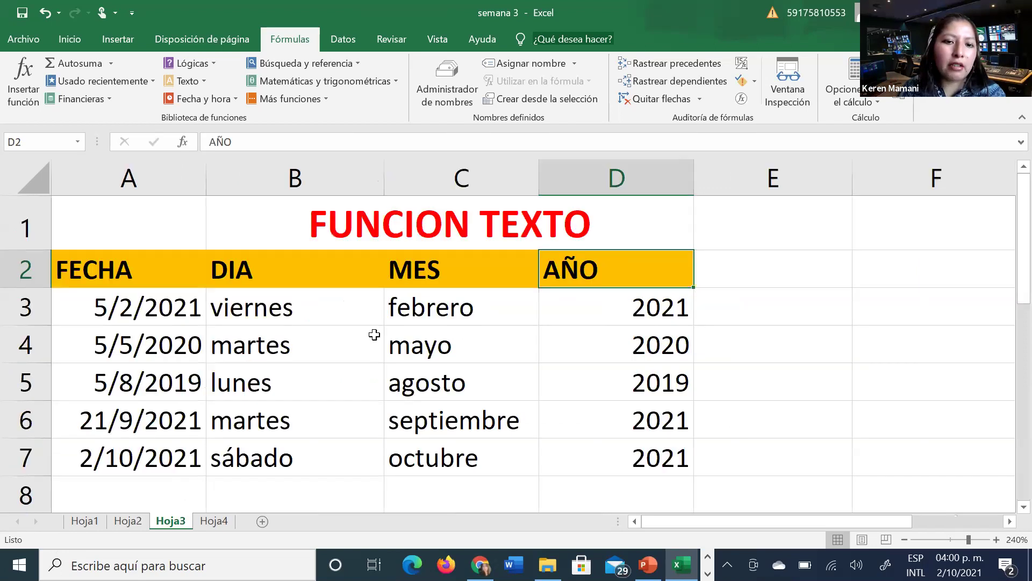
pyautogui.click(904, 539)
pyautogui.click(904, 540)
pyautogui.click(905, 540)
pyautogui.click(904, 540)
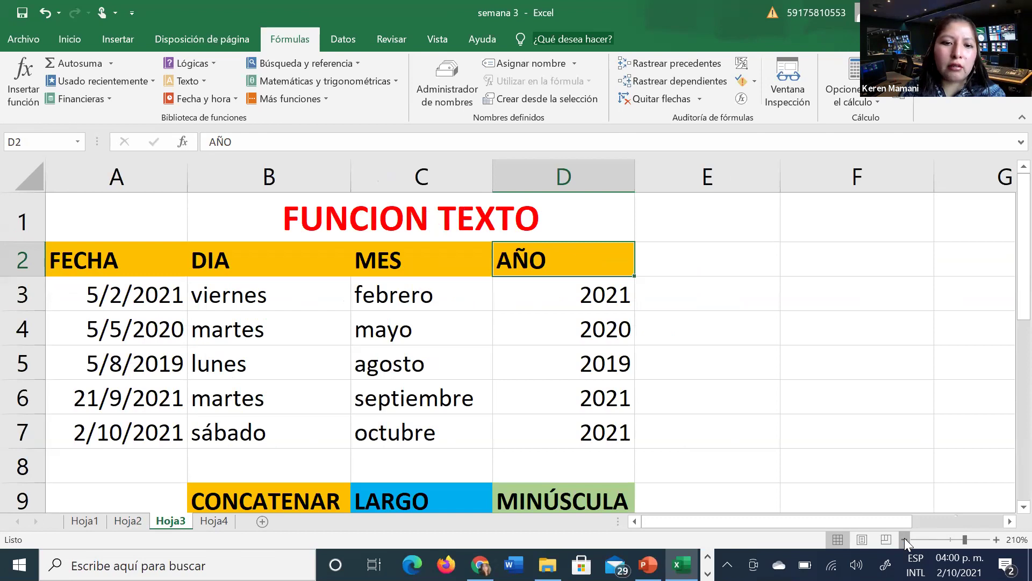
pyautogui.click(904, 540)
pyautogui.click(905, 540)
pyautogui.scroll(-1, 441, 306)
pyautogui.scroll(1, 442, 308)
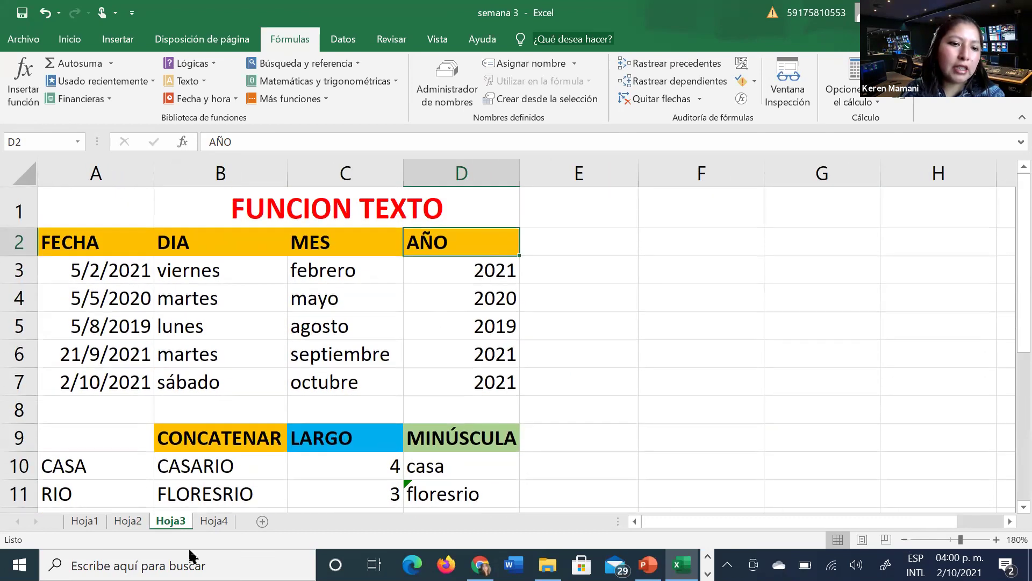
# Step: Return to Hoja2 and switch to Chrome to reread the instructions of S3 Actividad 2
pyautogui.click(128, 521)
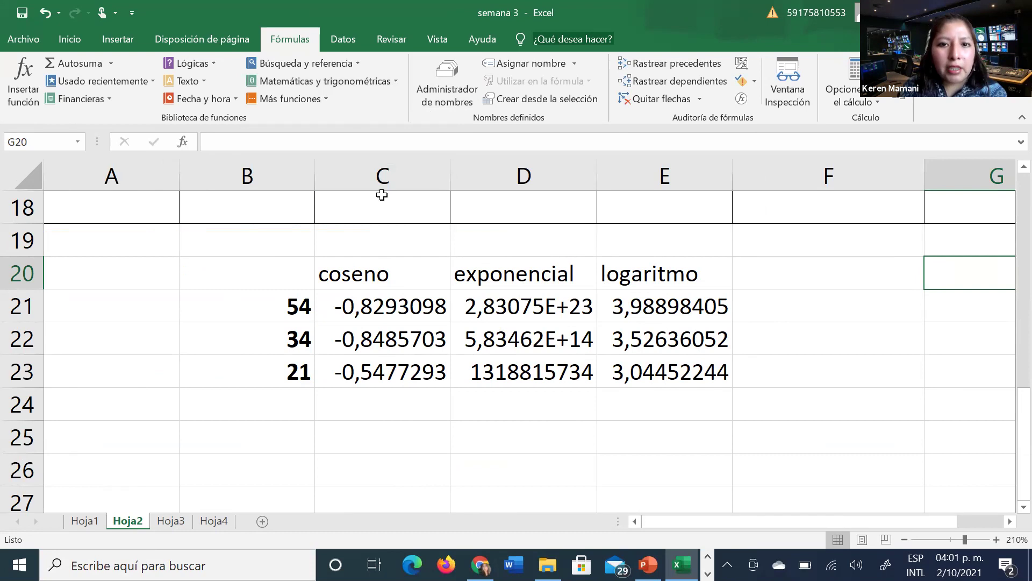
pyautogui.click(480, 565)
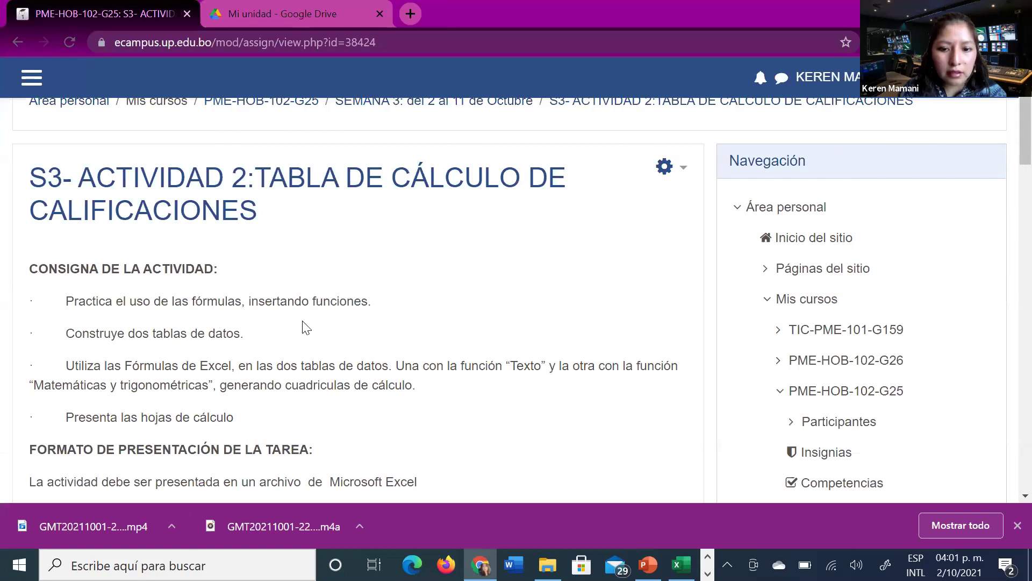
pyautogui.moveTo(681, 565)
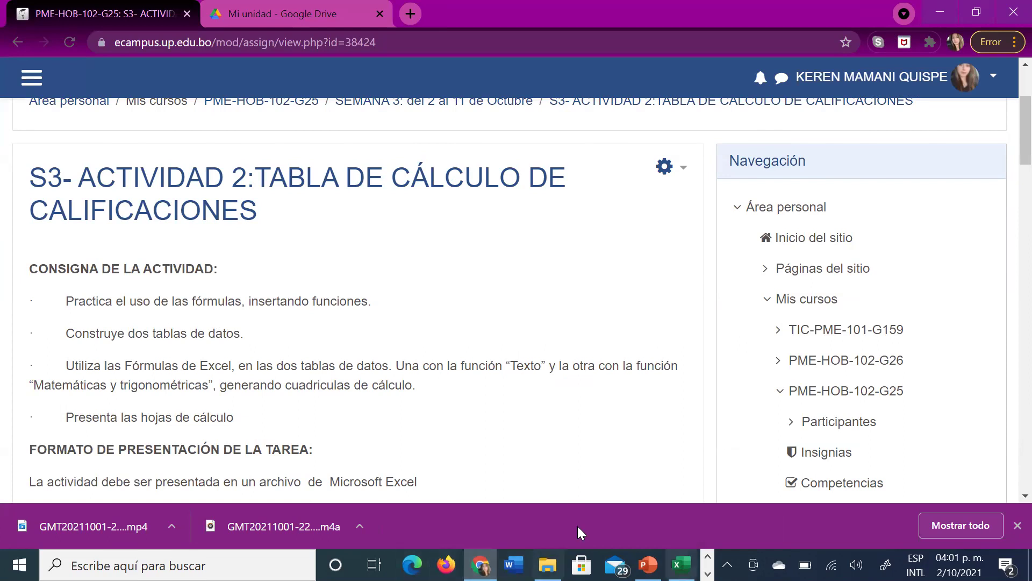
# Step: Switch back to Excel and review the grade, basic formula and trigonometric tables on Hoja2 and the text tables on Hoja3
pyautogui.hotkey('alt', 'Tab')
pyautogui.scroll(3, 537, 458)
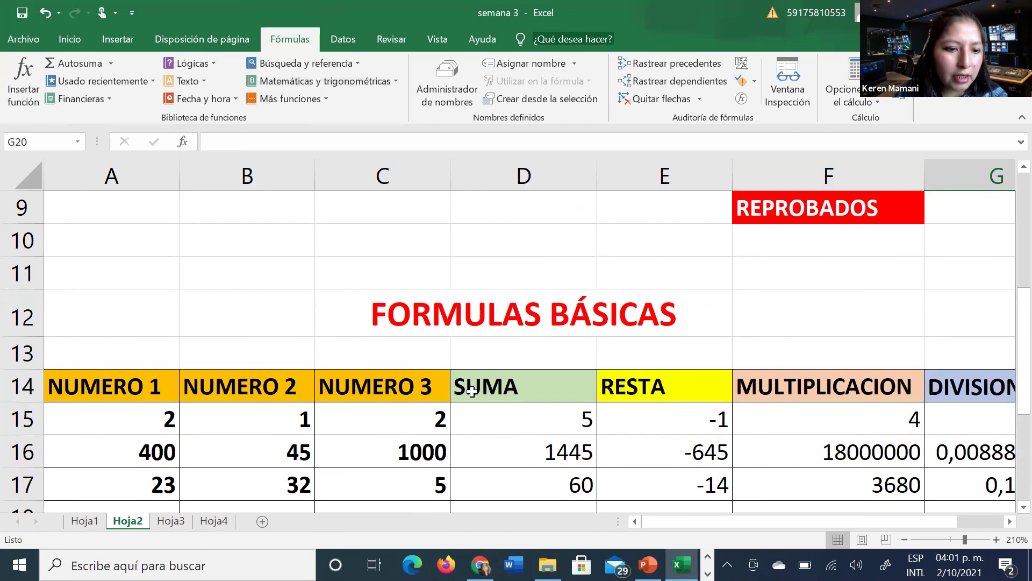
pyautogui.click(84, 520)
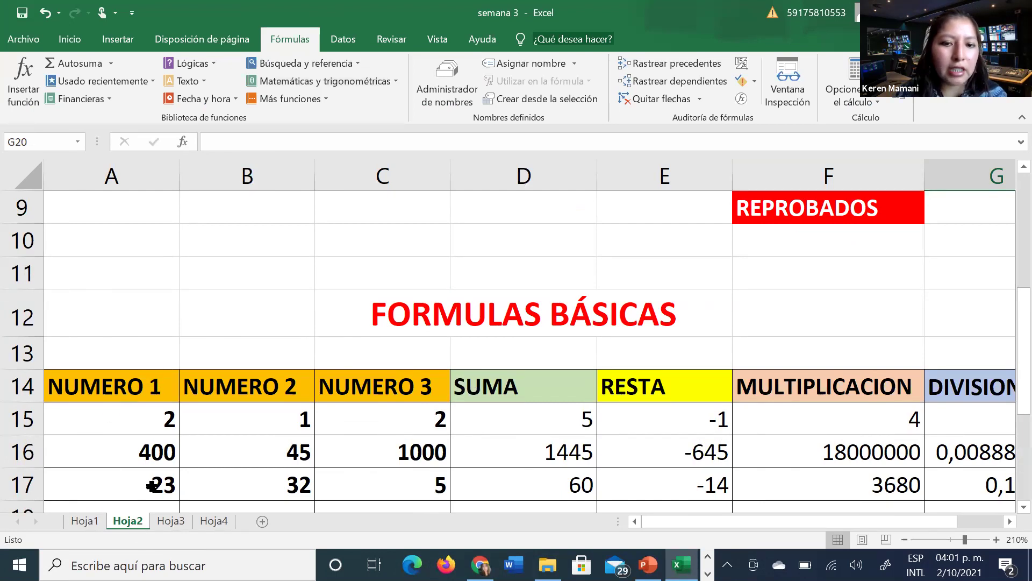
pyautogui.scroll(-5, 652, 478)
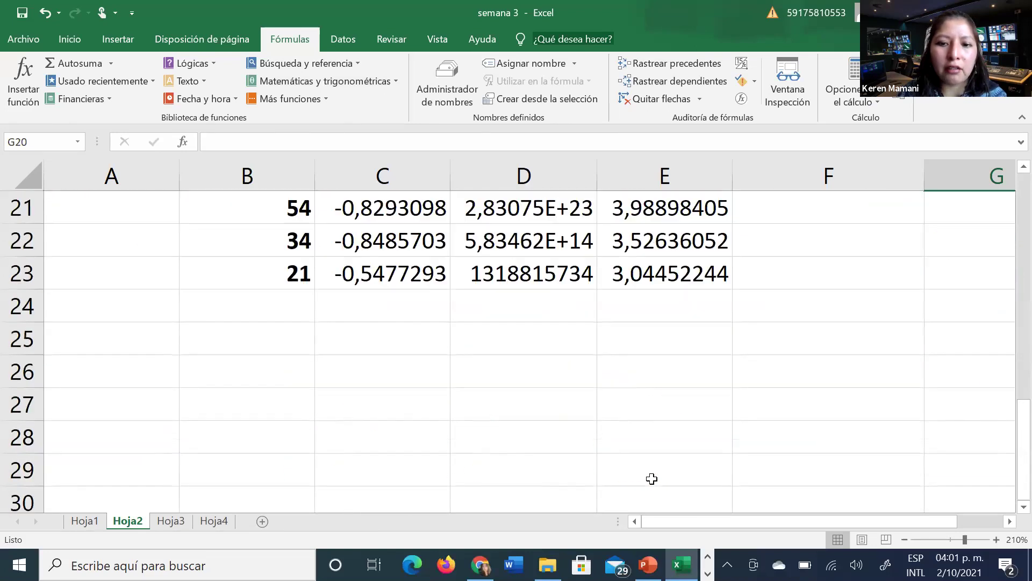
pyautogui.scroll(3, 651, 479)
pyautogui.scroll(1, 652, 479)
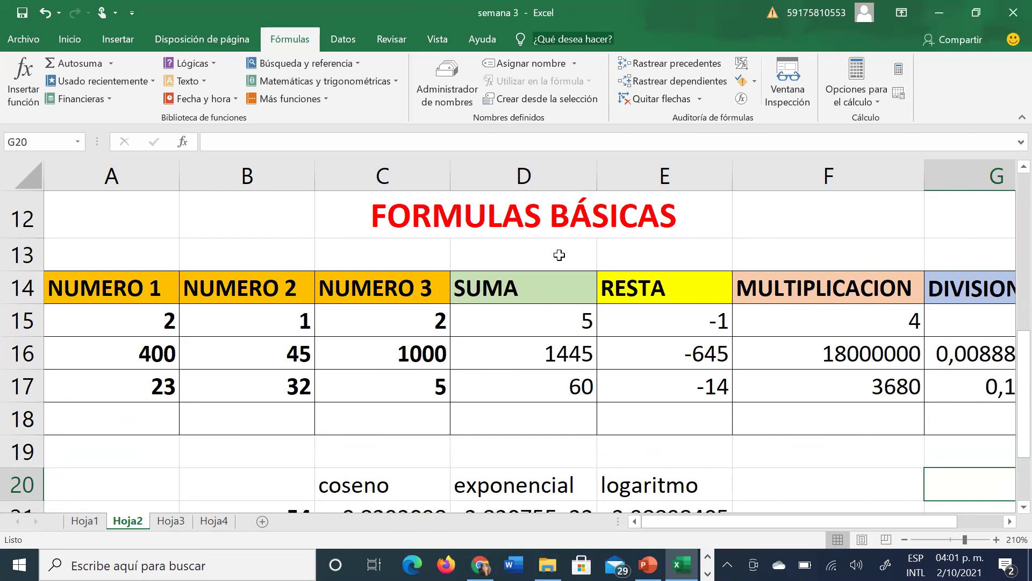
pyautogui.scroll(1, 518, 404)
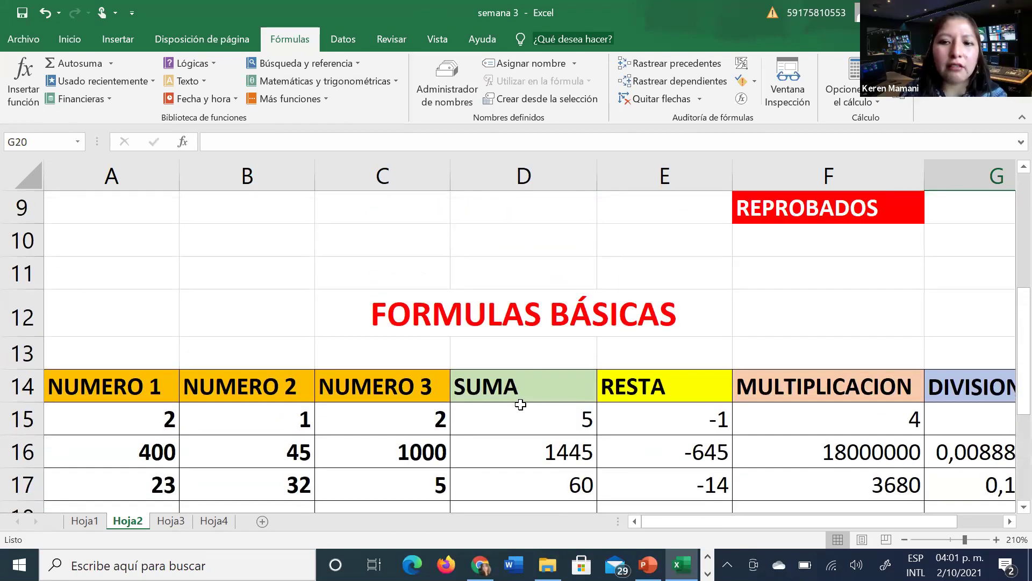
pyautogui.scroll(3, 328, 345)
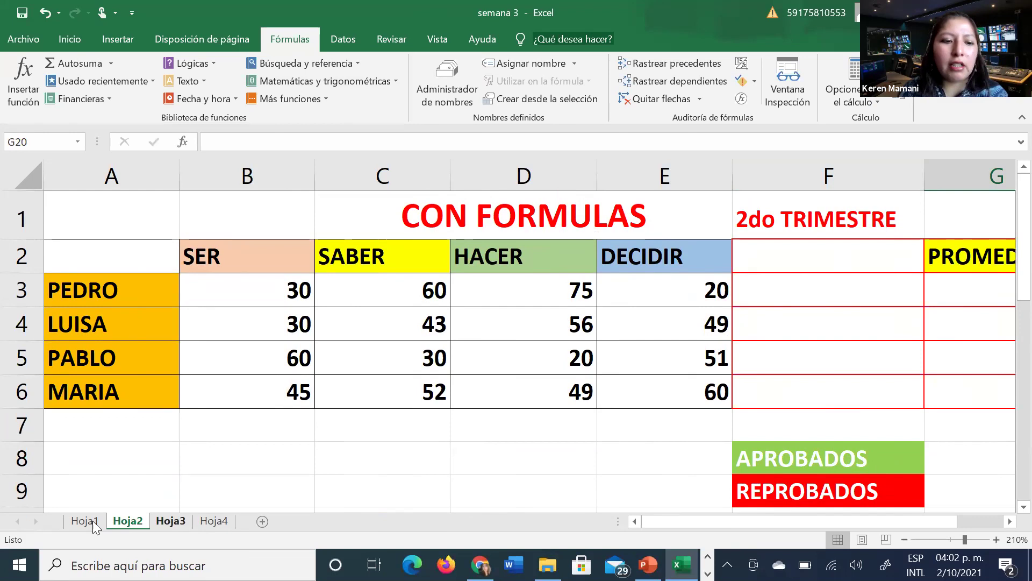
pyautogui.moveTo(172, 520); pyautogui.dragTo(148, 520)
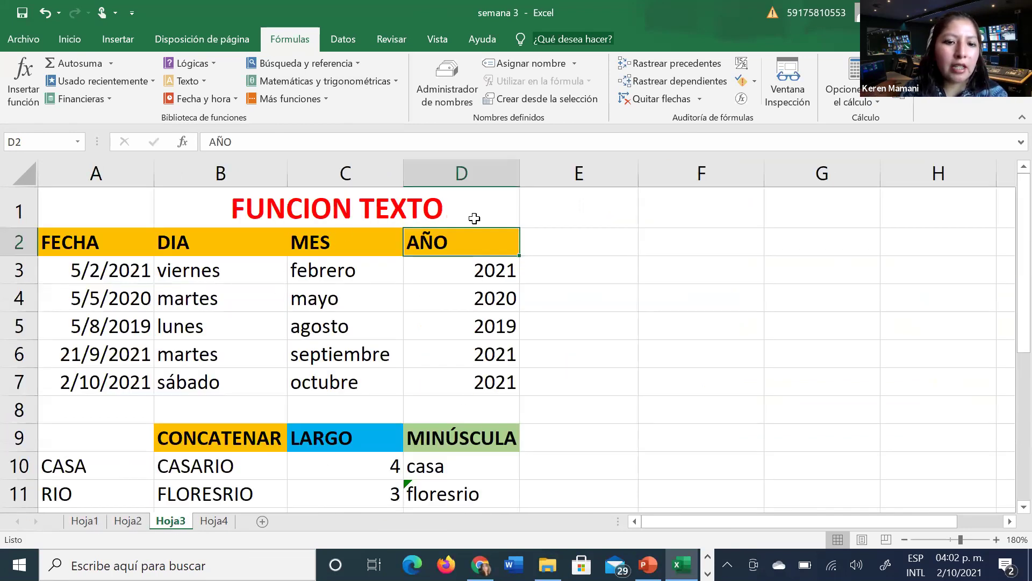
# Step: Fill the coseno, exponencial and logaritmo header cells C20:E20 on Hoja2 with yellow
pyautogui.click(129, 521)
pyautogui.scroll(-5, 789, 342)
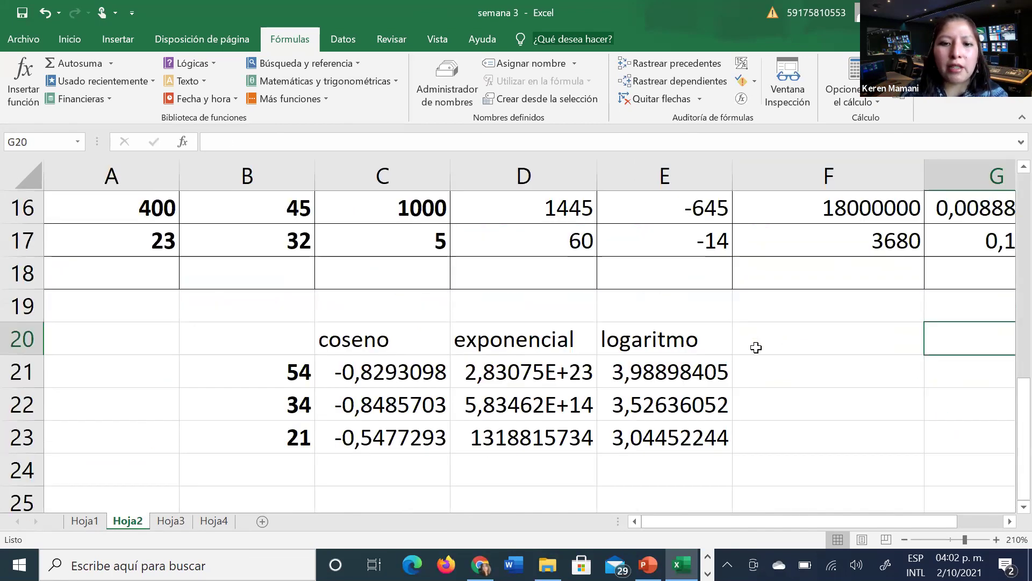
pyautogui.moveTo(615, 340); pyautogui.dragTo(618, 339)
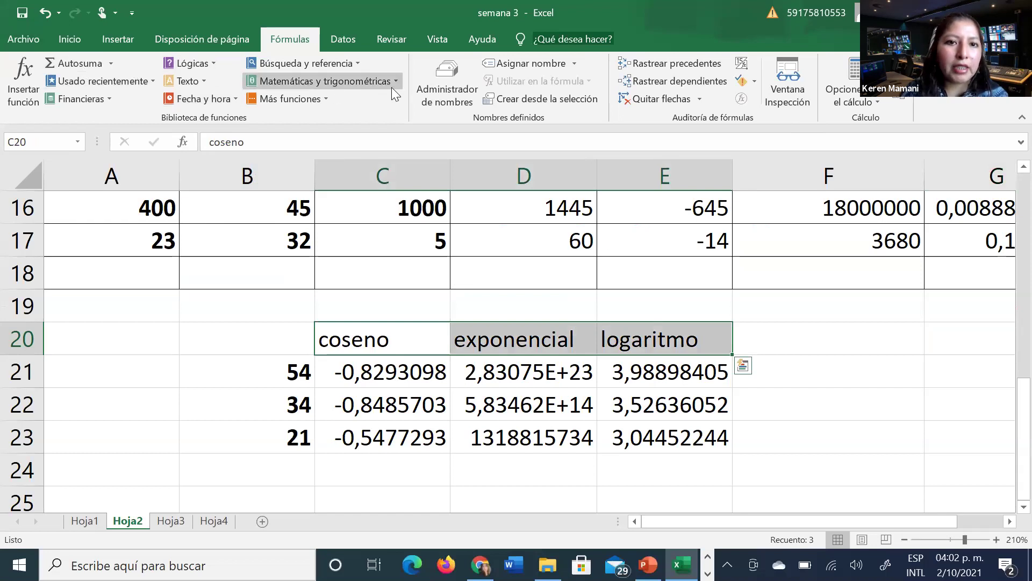
pyautogui.click(60, 45)
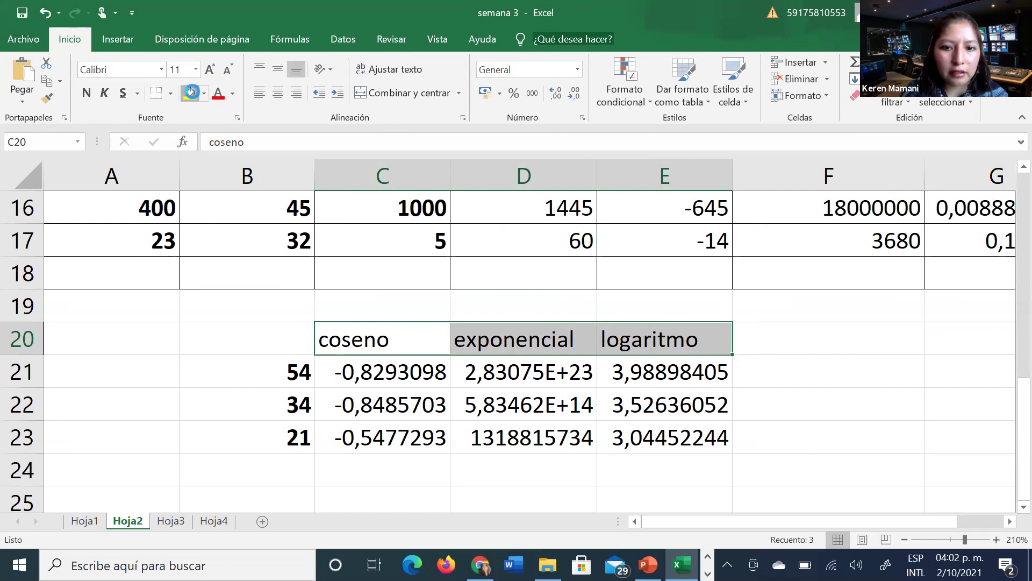
pyautogui.click(192, 92)
pyautogui.click(835, 364)
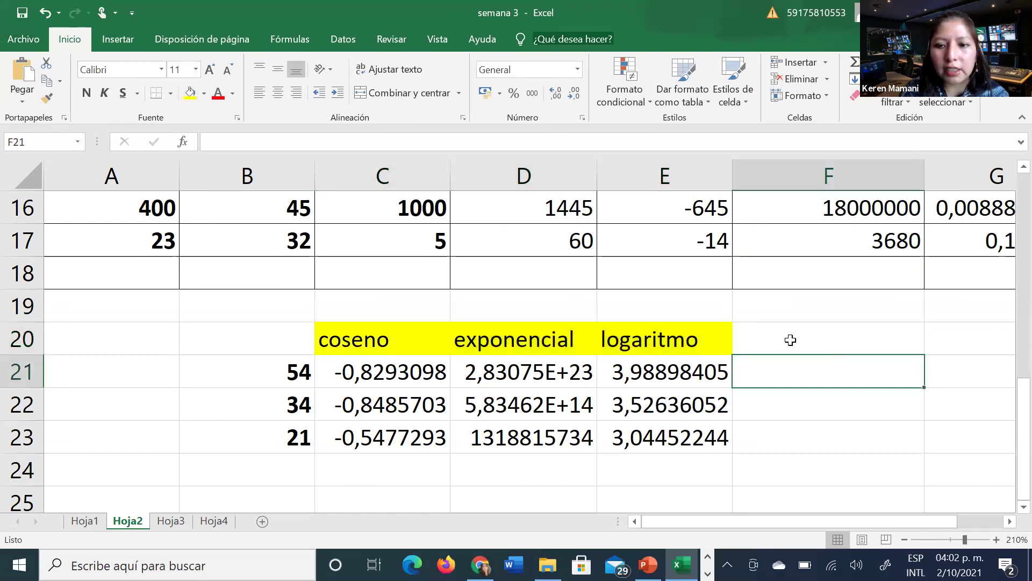
pyautogui.click(820, 338)
pyautogui.click(957, 335)
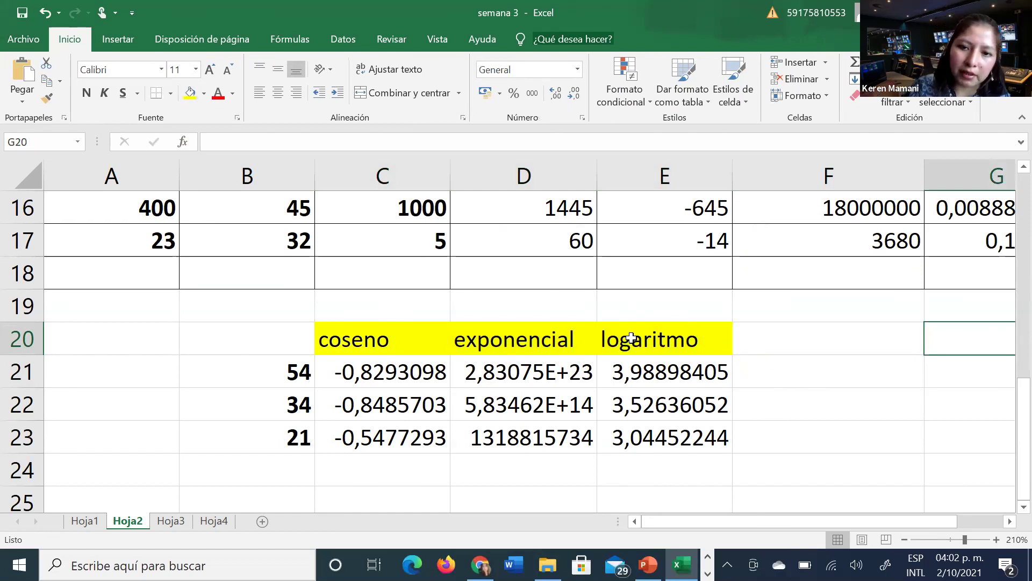
# Step: Look over the basic operations table on Hoja2 and the calculator example on Hoja1, ending on the empty Hoja4
pyautogui.scroll(1, 631, 338)
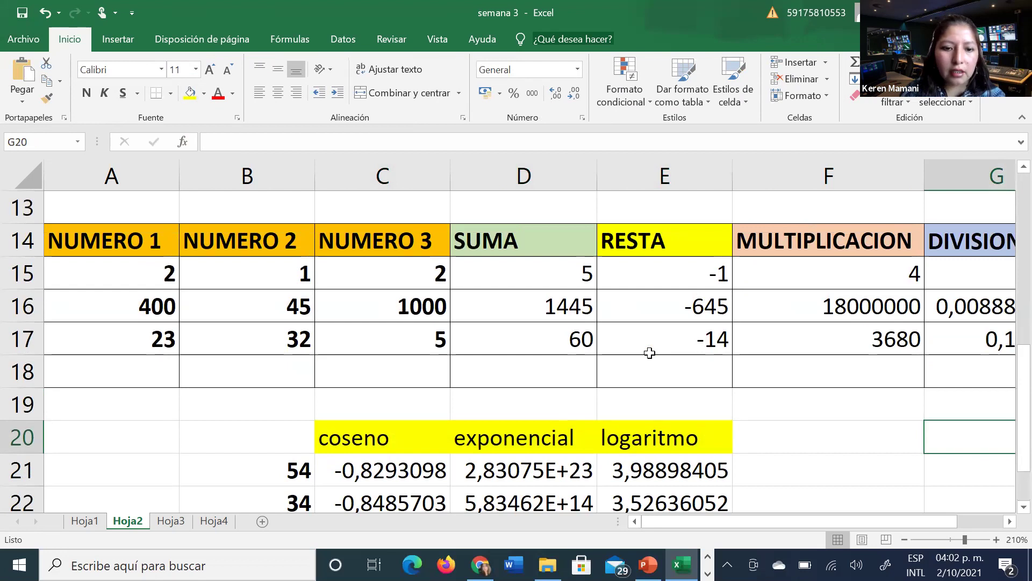
pyautogui.scroll(1, 649, 353)
pyautogui.click(215, 520)
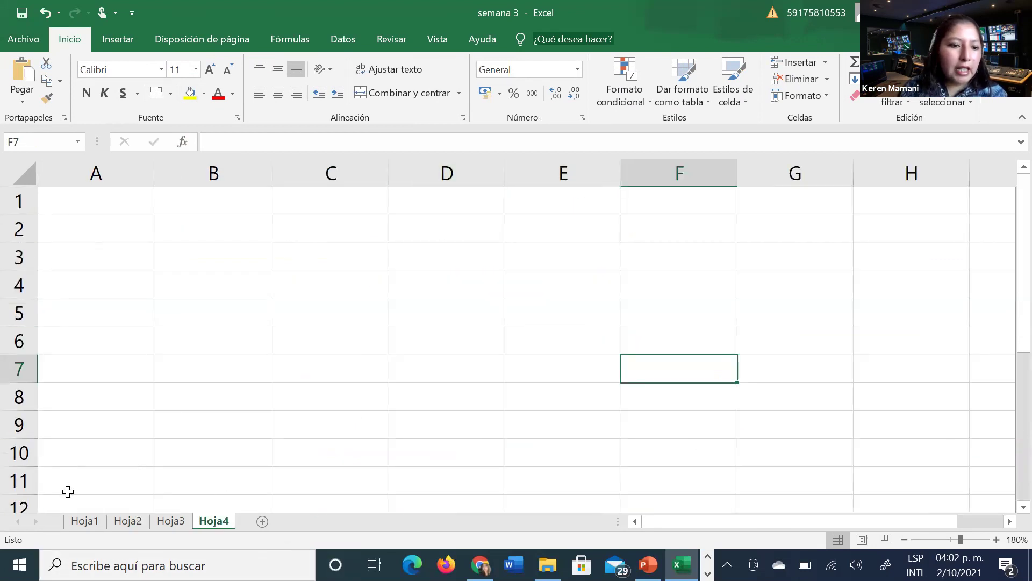
pyautogui.click(84, 521)
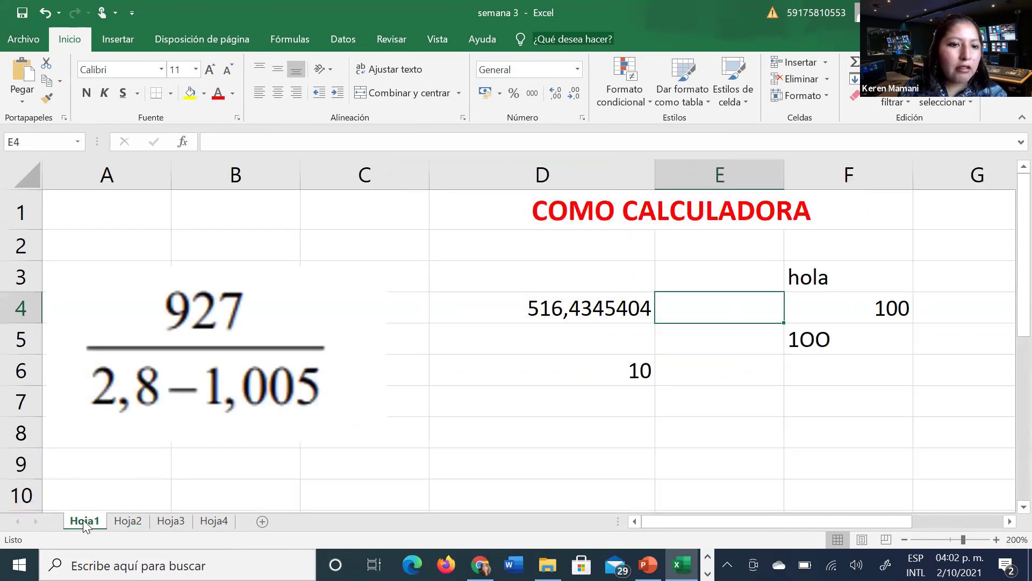
pyautogui.click(213, 521)
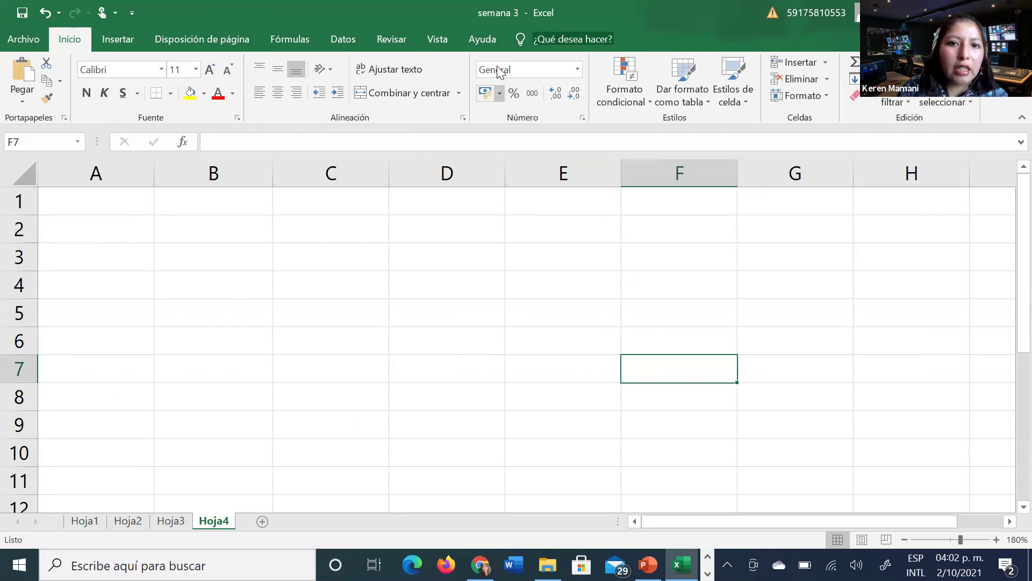
# Step: Switch to Chrome to check the assignment's cover, font and margin requirements, and return to Excel
pyautogui.click(160, 70)
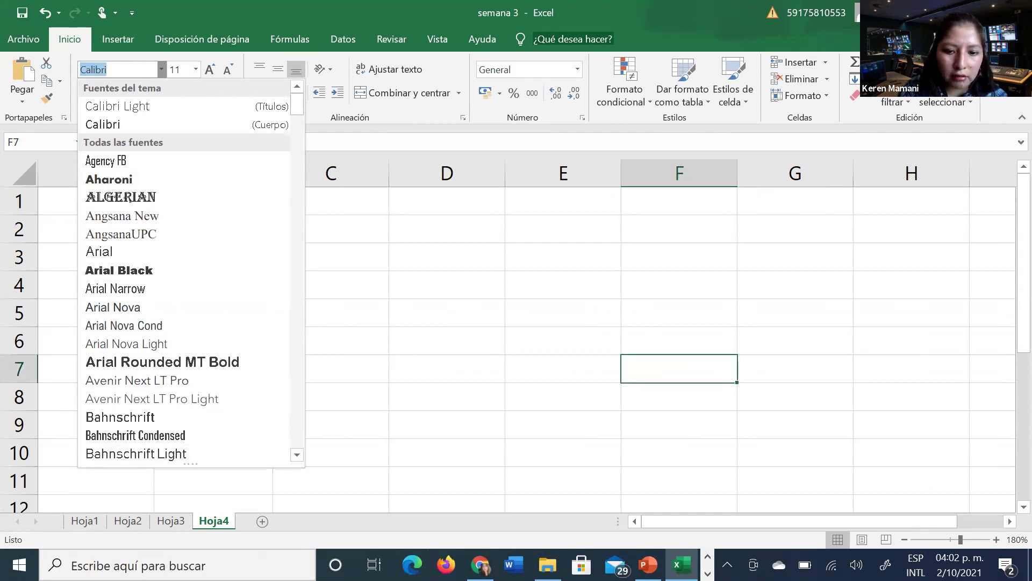
pyautogui.hotkey('alt', 'Tab')
pyautogui.scroll(-3, 498, 346)
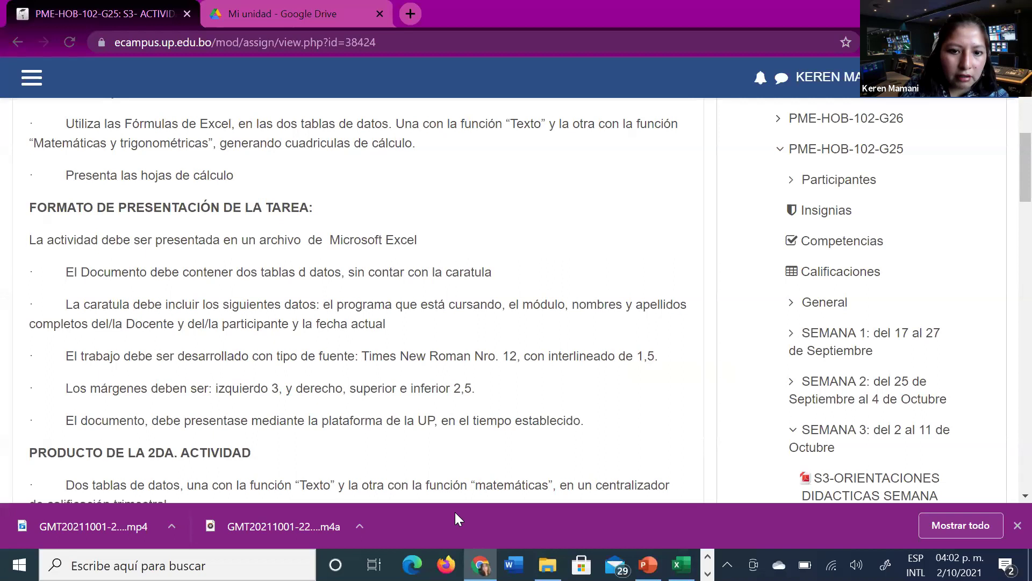
pyautogui.click(480, 564)
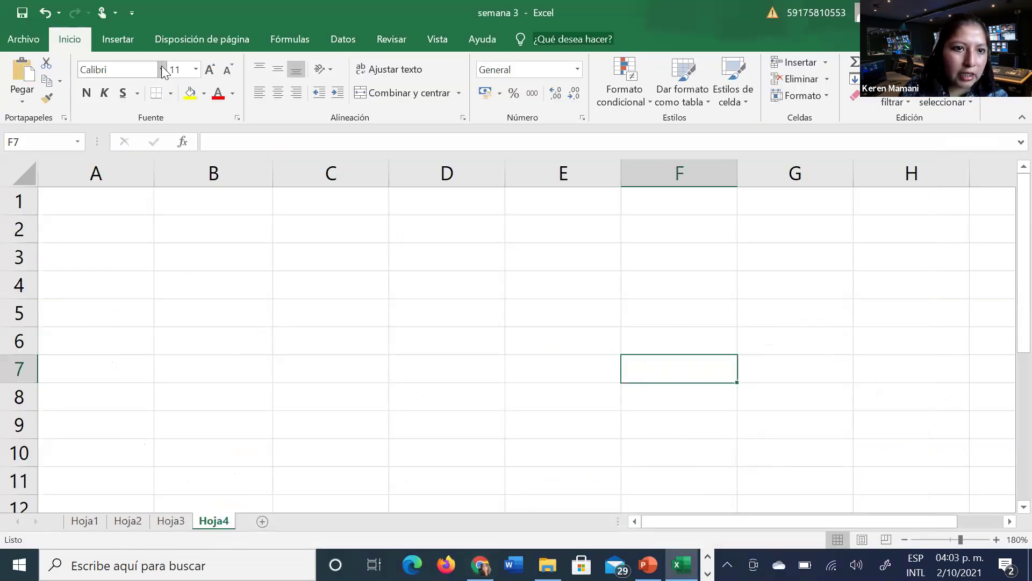
# Step: Set the font of cell C1 on Hoja4 to Times New Roman
pyautogui.click(296, 200)
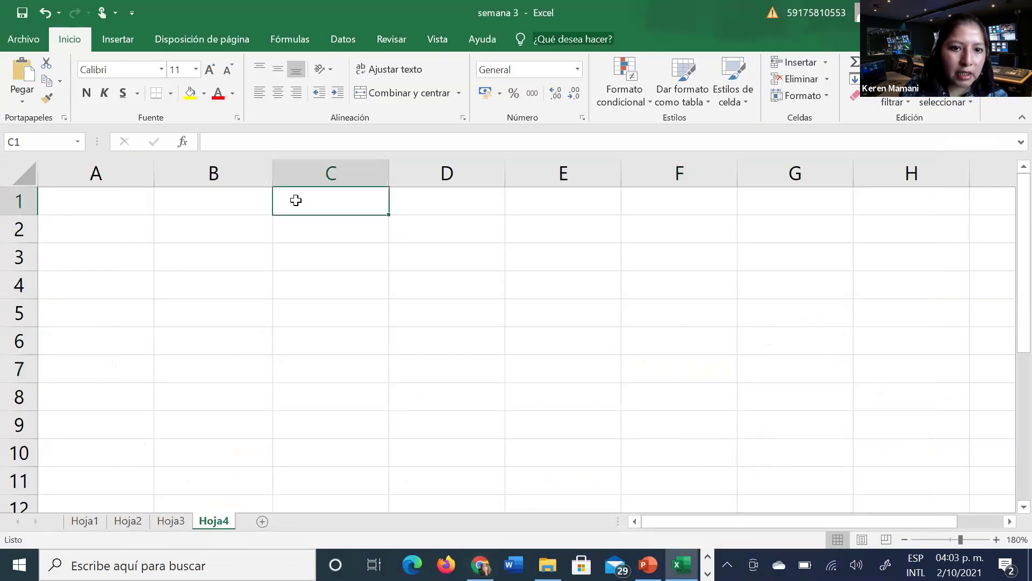
pyautogui.click(161, 70)
pyautogui.scroll(-10, 159, 310)
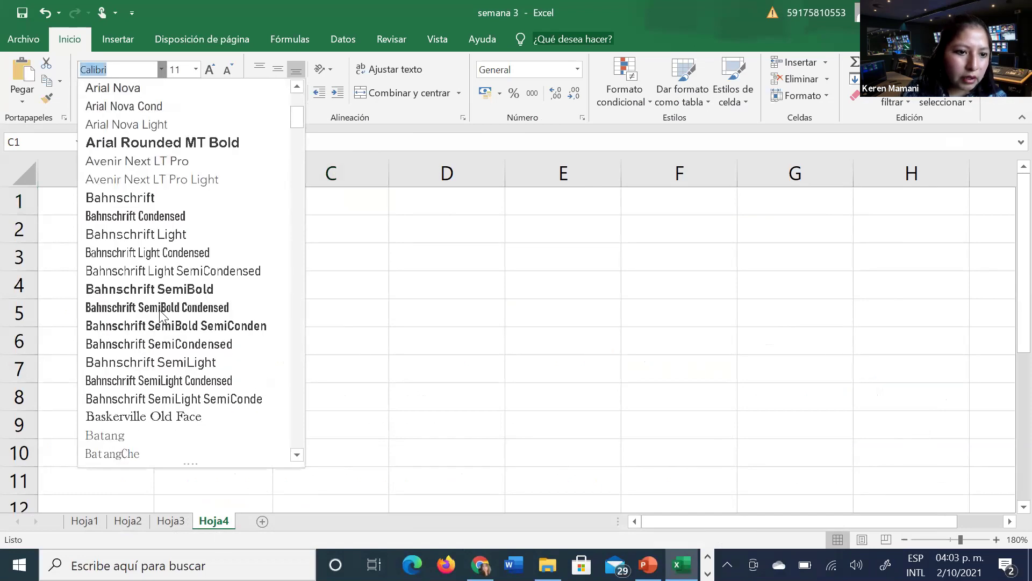
pyautogui.moveTo(296, 144); pyautogui.dragTo(297, 196)
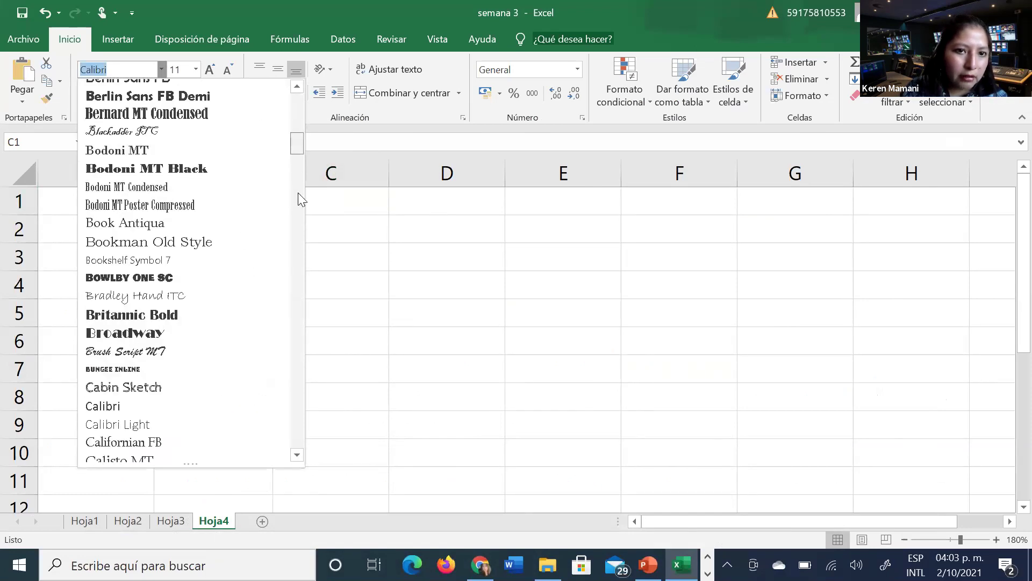
pyautogui.click(298, 415)
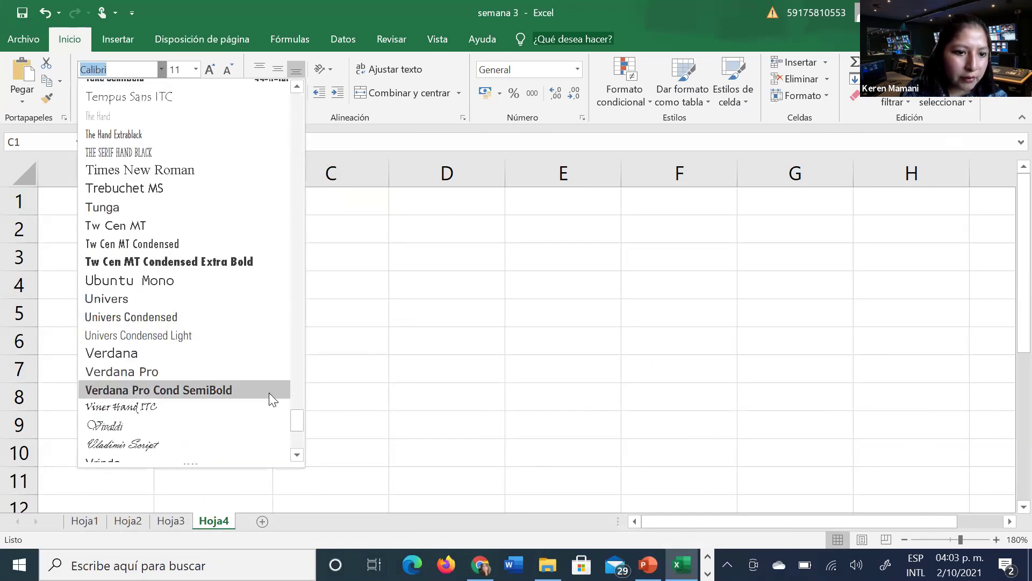
pyautogui.click(213, 169)
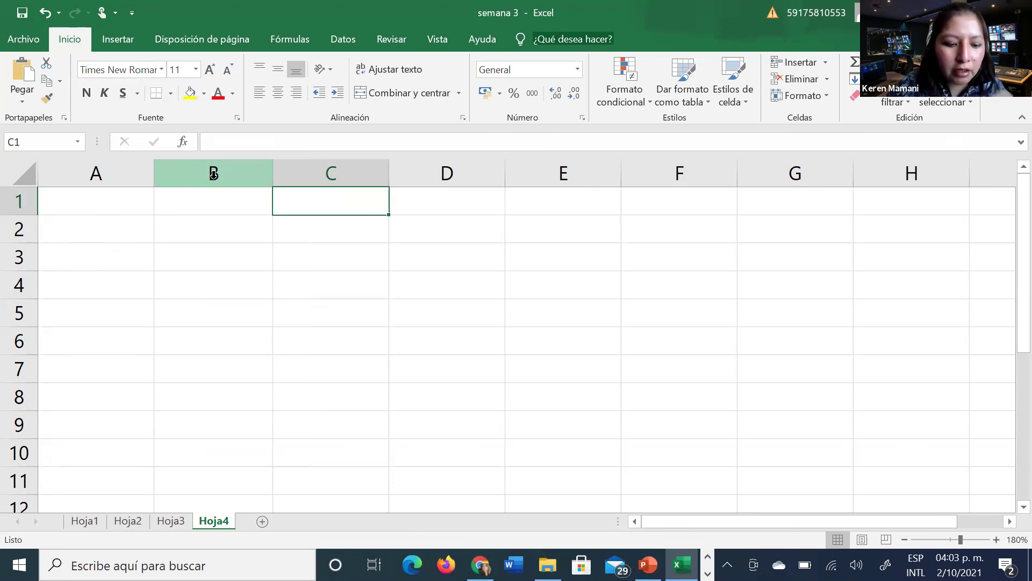
# Step: Enter the title CARATULA in C1, merge and centre it across C1:E1, and format it in bold red
pyautogui.write('CARATULA')
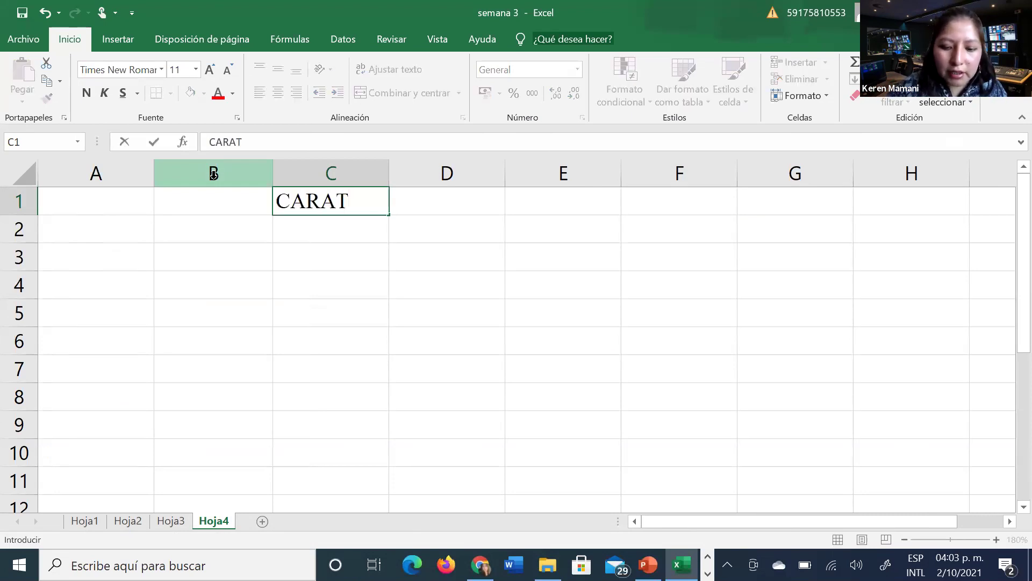
pyautogui.click(271, 276)
pyautogui.moveTo(316, 200); pyautogui.dragTo(545, 200)
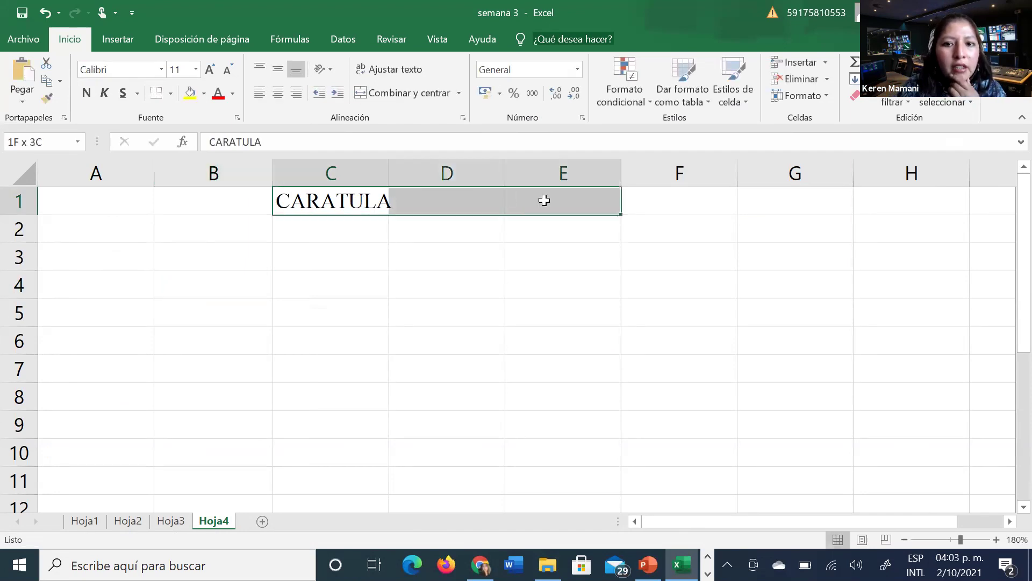
pyautogui.click(414, 93)
pyautogui.click(217, 93)
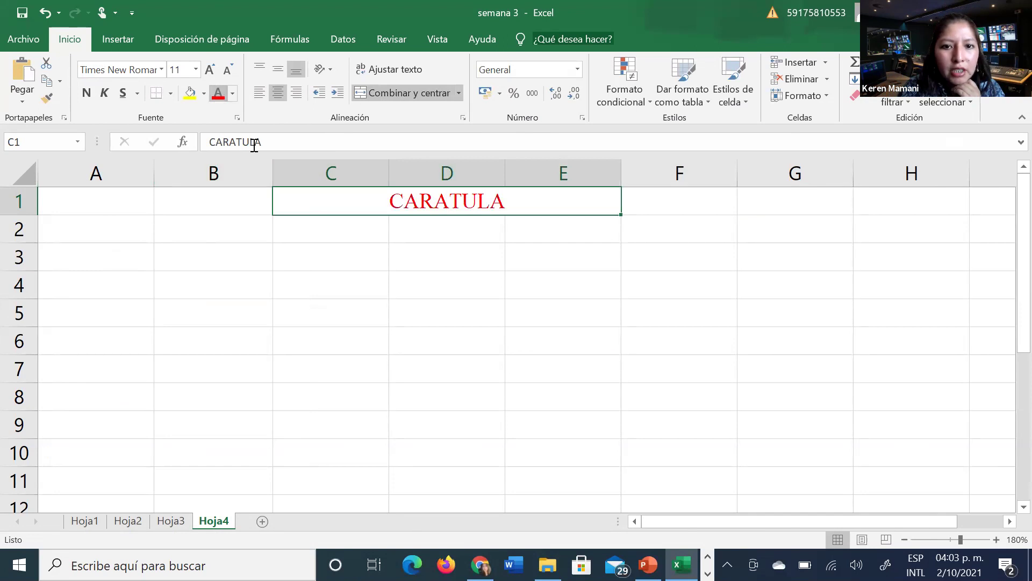
pyautogui.click(86, 93)
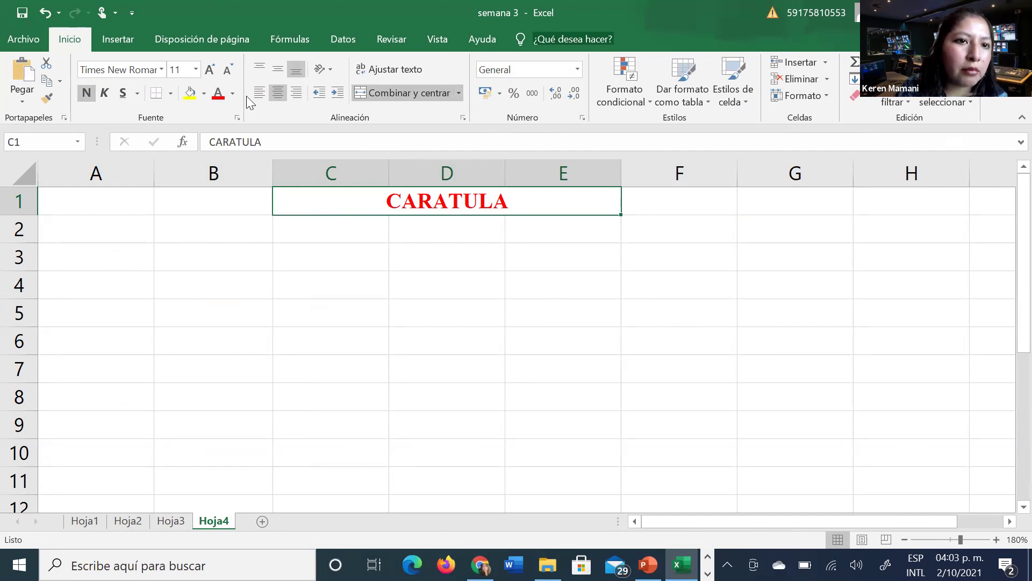
# Step: Set the paper size of Hoja4 to Carta (8,5 x 11 pulg.)
pyautogui.click(201, 41)
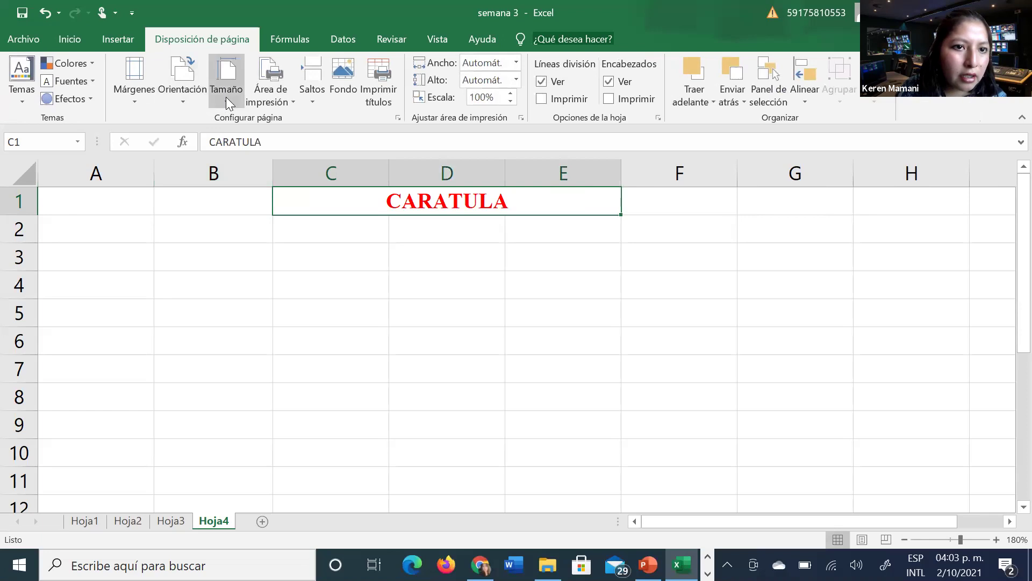
pyautogui.click(226, 97)
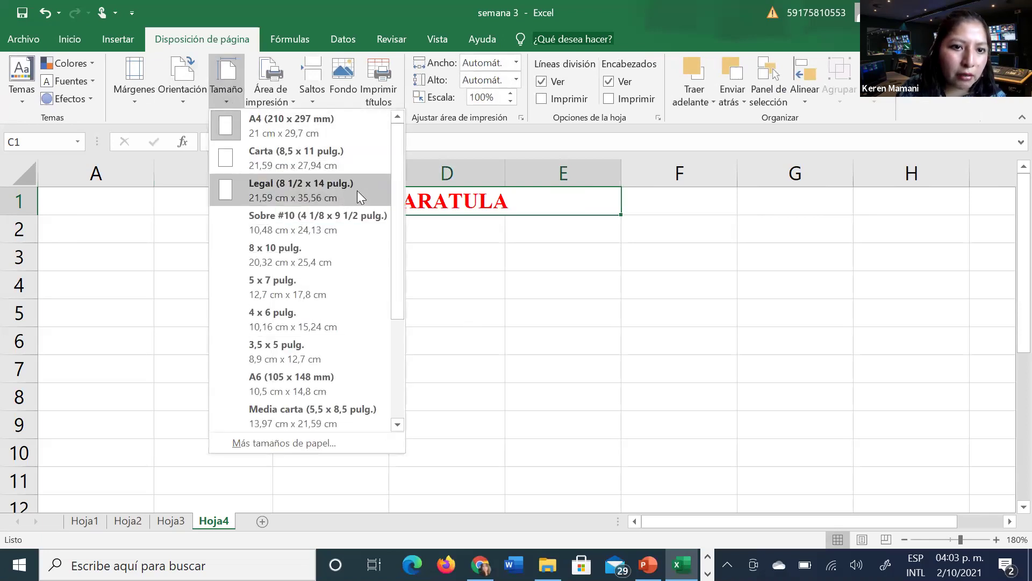
pyautogui.click(305, 149)
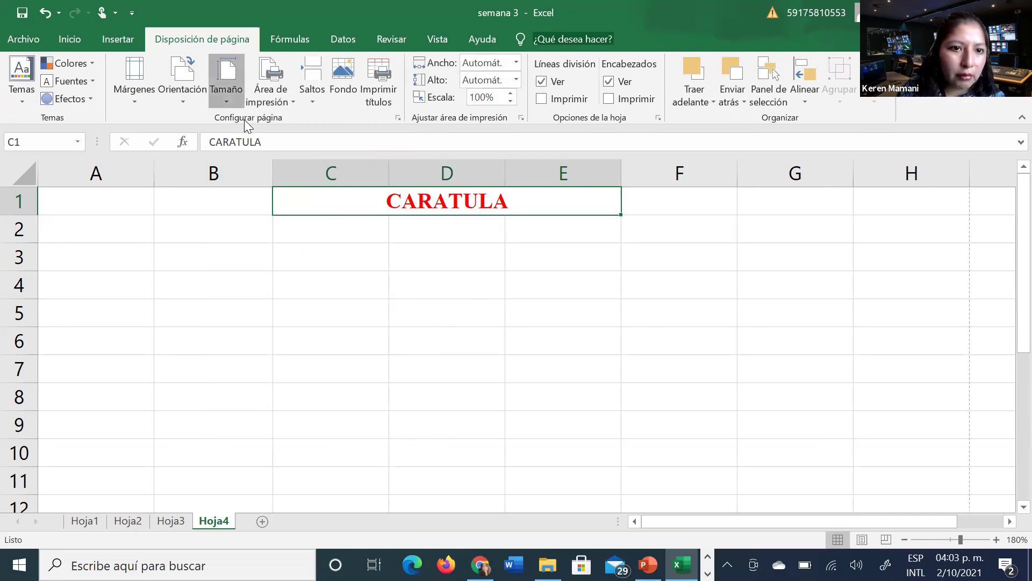
pyautogui.click(239, 98)
pyautogui.click(264, 162)
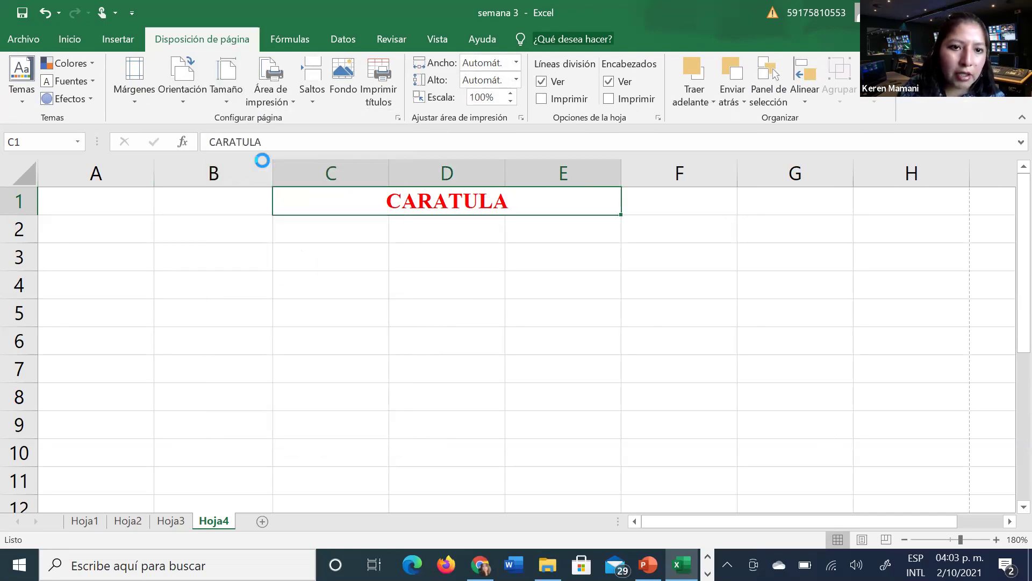
pyautogui.click(870, 320)
pyautogui.moveTo(909, 521)
pyautogui.mouseDown()
pyautogui.moveTo(935, 521)
pyautogui.moveTo(892, 524)
pyautogui.mouseUp()
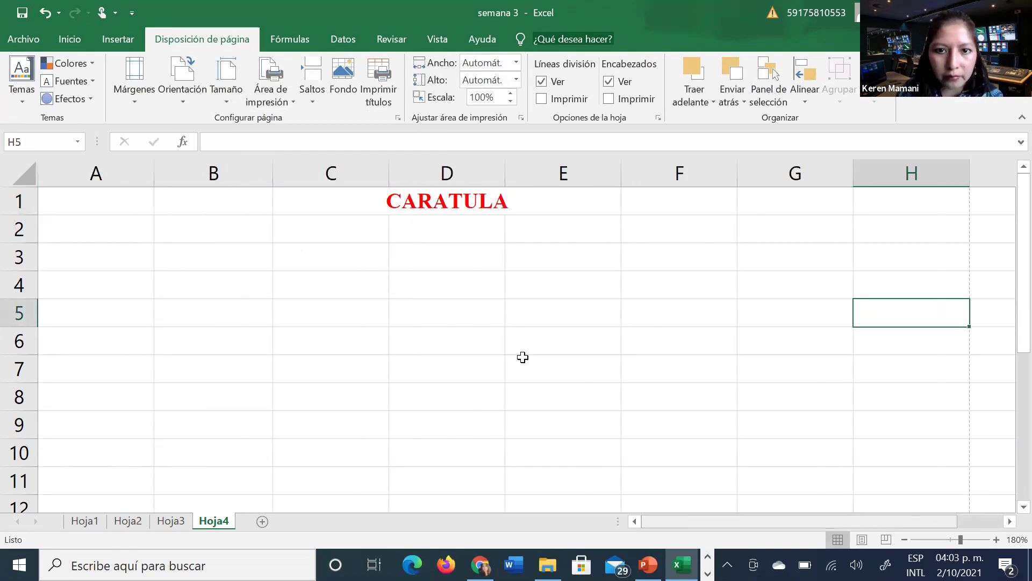
pyautogui.click(240, 249)
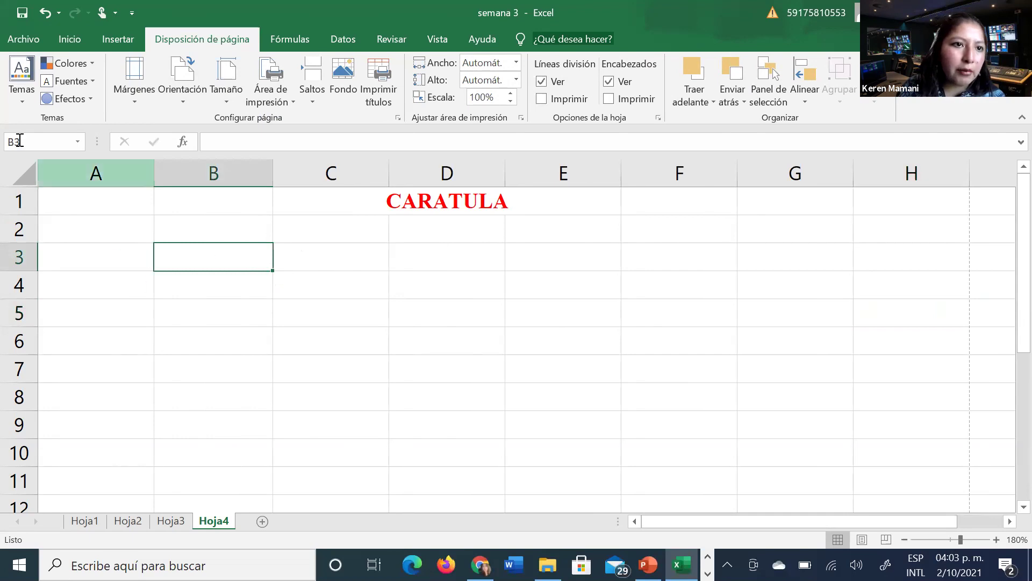
pyautogui.click(120, 40)
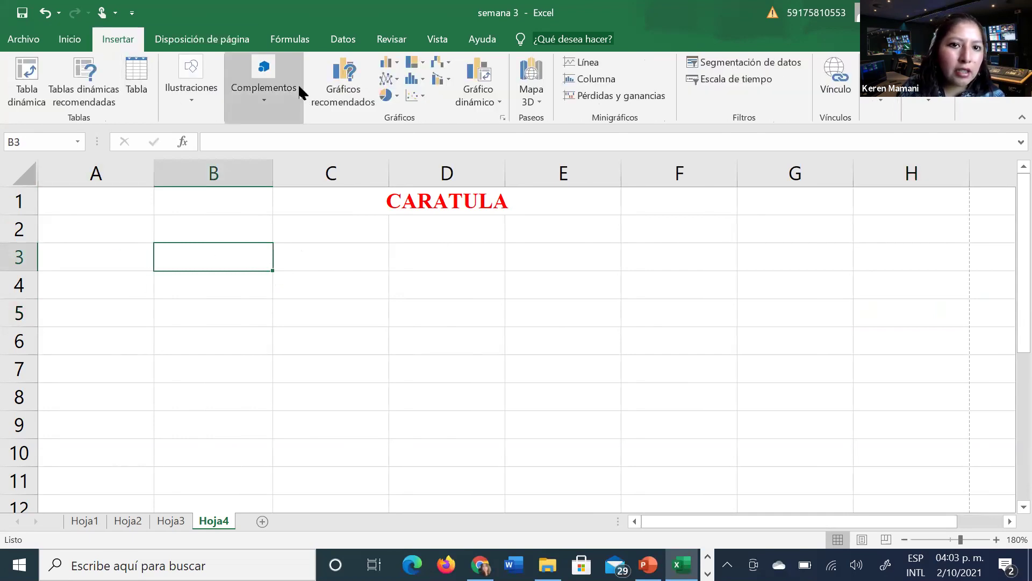
pyautogui.click(204, 101)
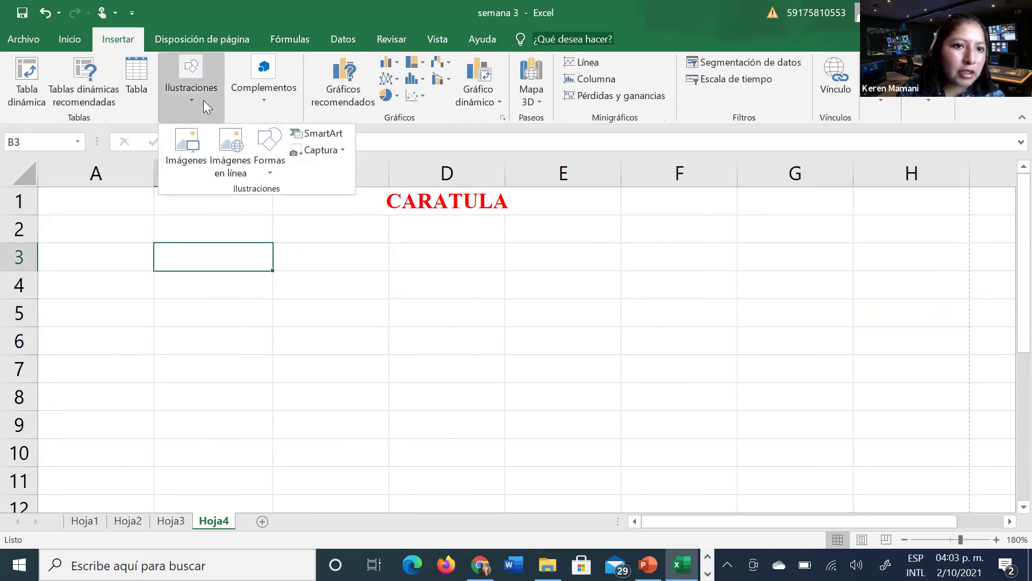
pyautogui.click(188, 143)
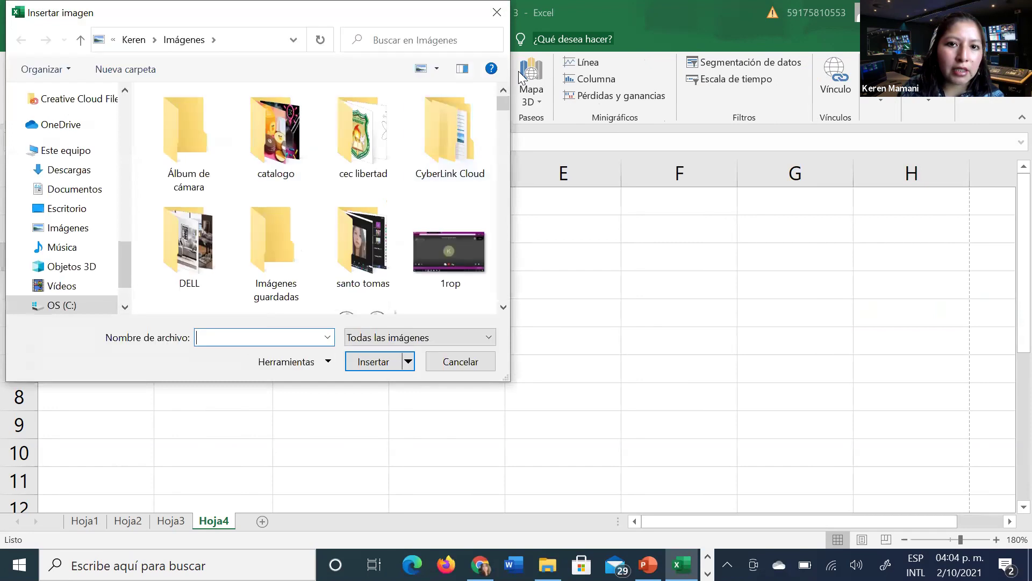
pyautogui.scroll(-5, 504, 104)
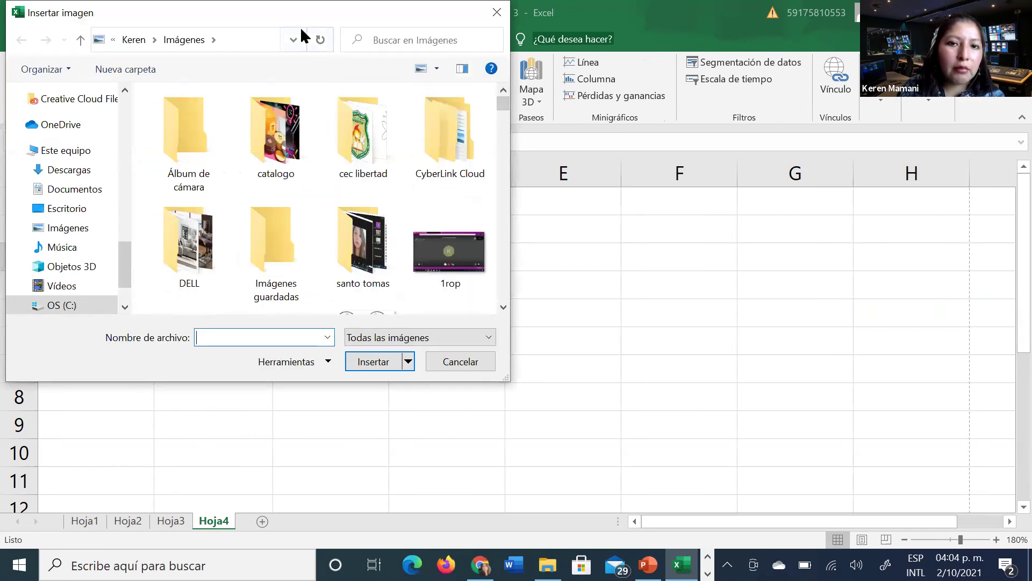
pyautogui.click(517, 88)
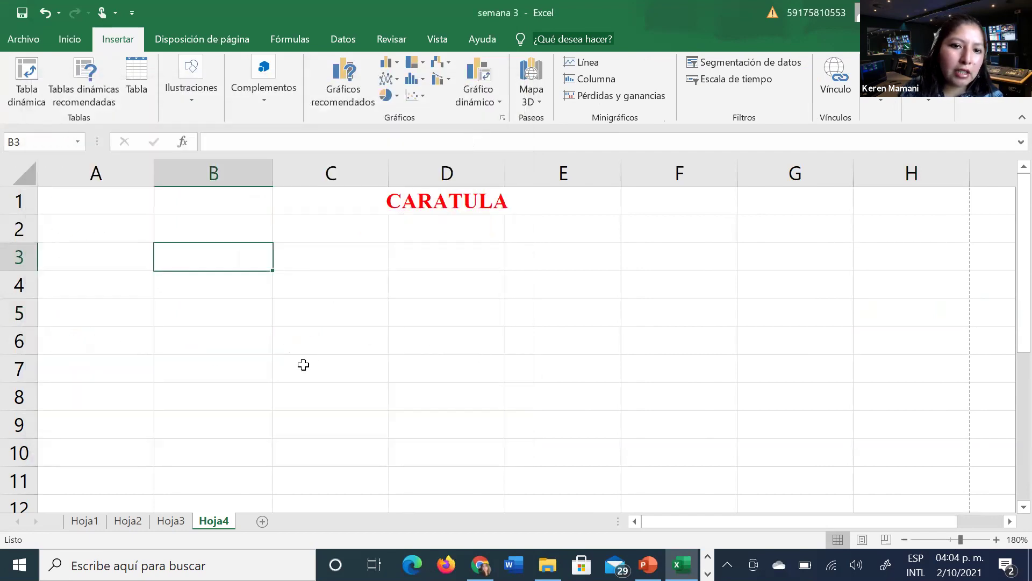
pyautogui.click(392, 371)
pyautogui.click(524, 216)
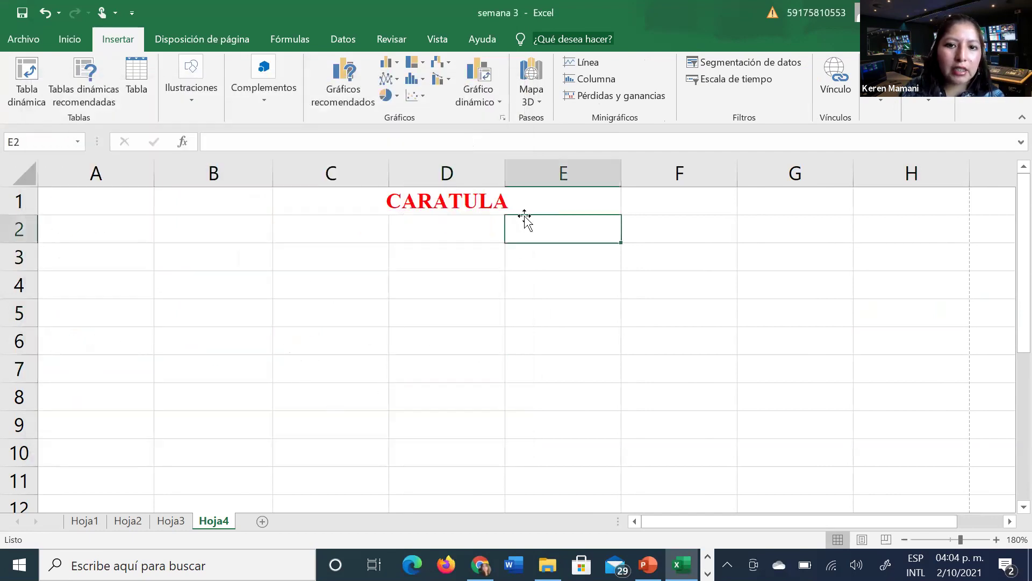
pyautogui.click(152, 305)
pyautogui.click(62, 48)
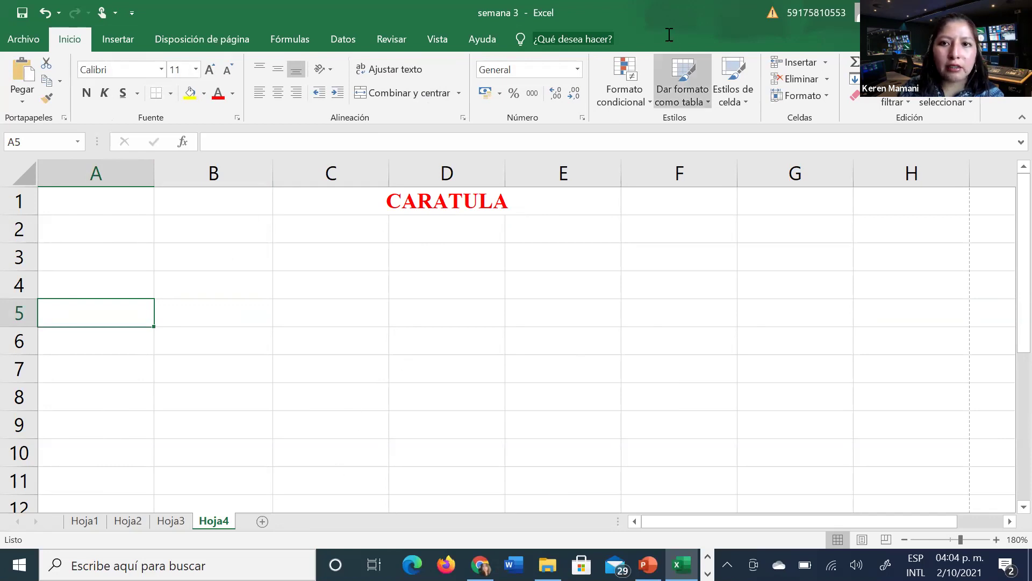
# Step: Switch to Chrome, check the Actividad 2 presentation requirements, and go back to the SEMANA 3 section of the course page
pyautogui.click(480, 565)
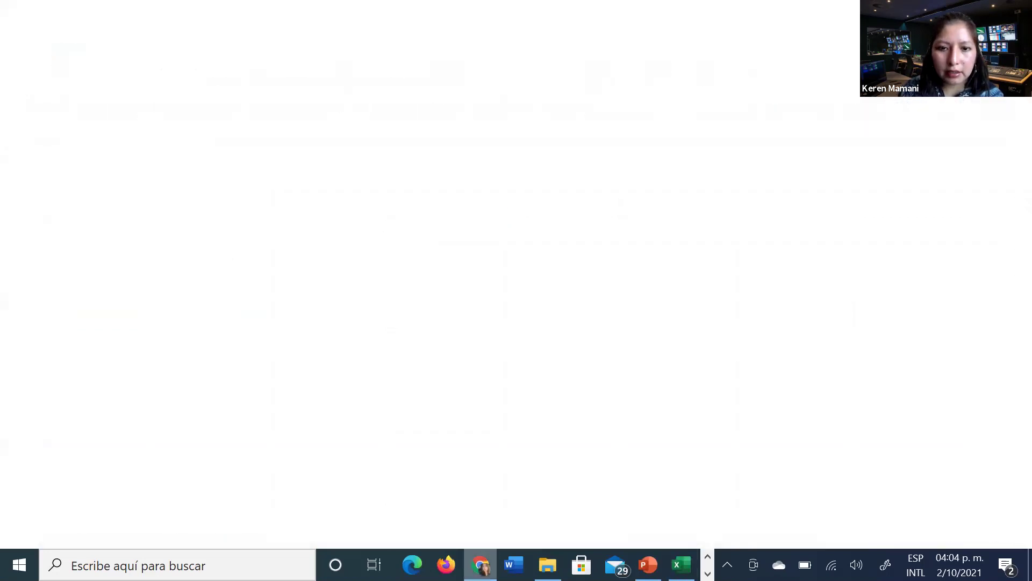
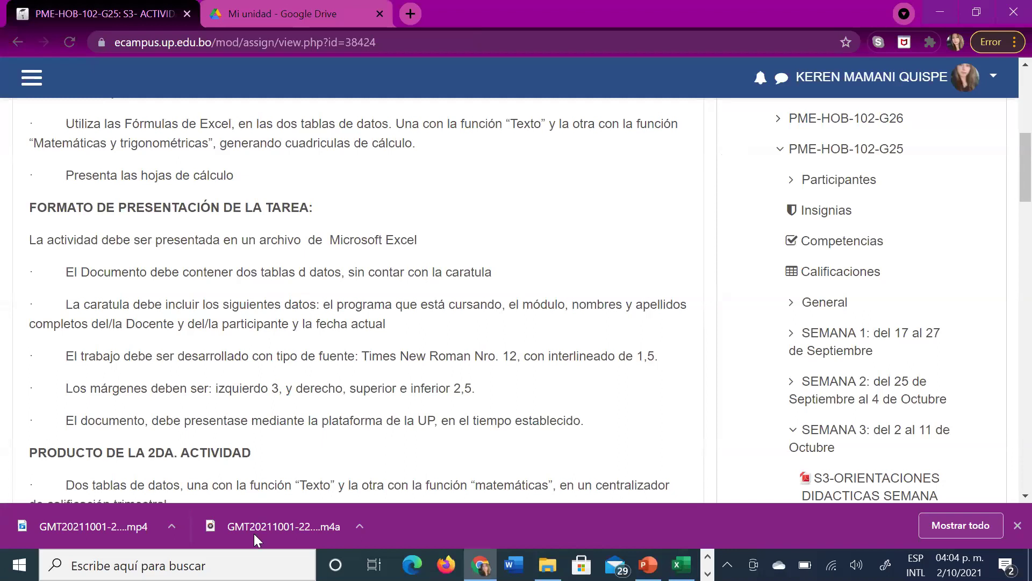
pyautogui.scroll(6, 461, 388)
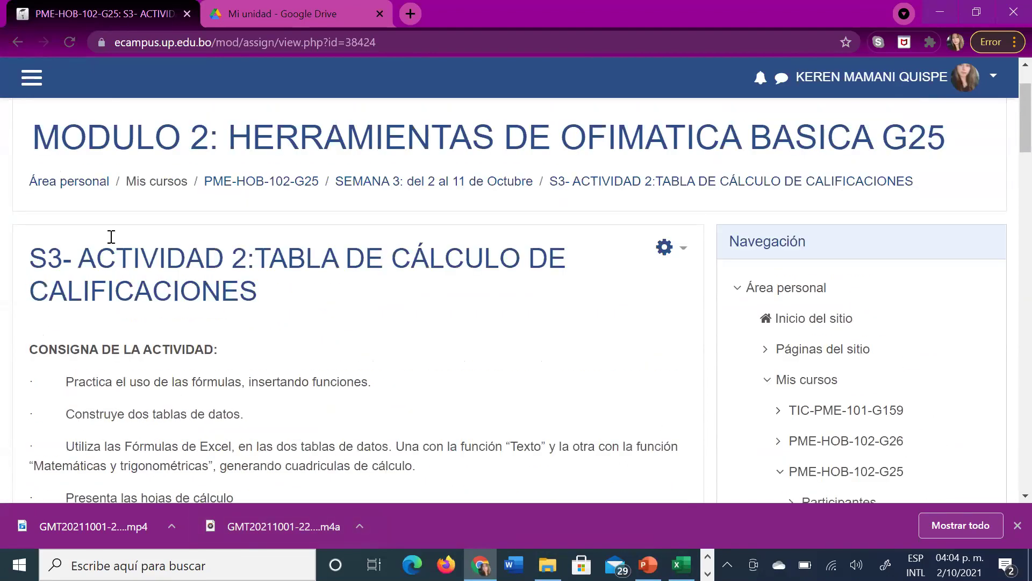
pyautogui.click(19, 42)
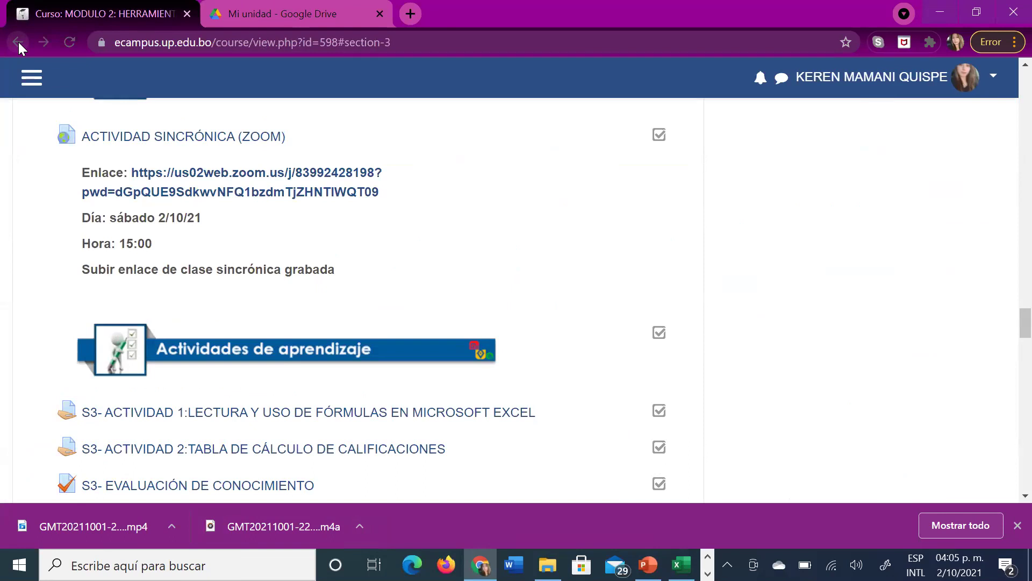
pyautogui.scroll(1, 485, 357)
pyautogui.scroll(7, 486, 357)
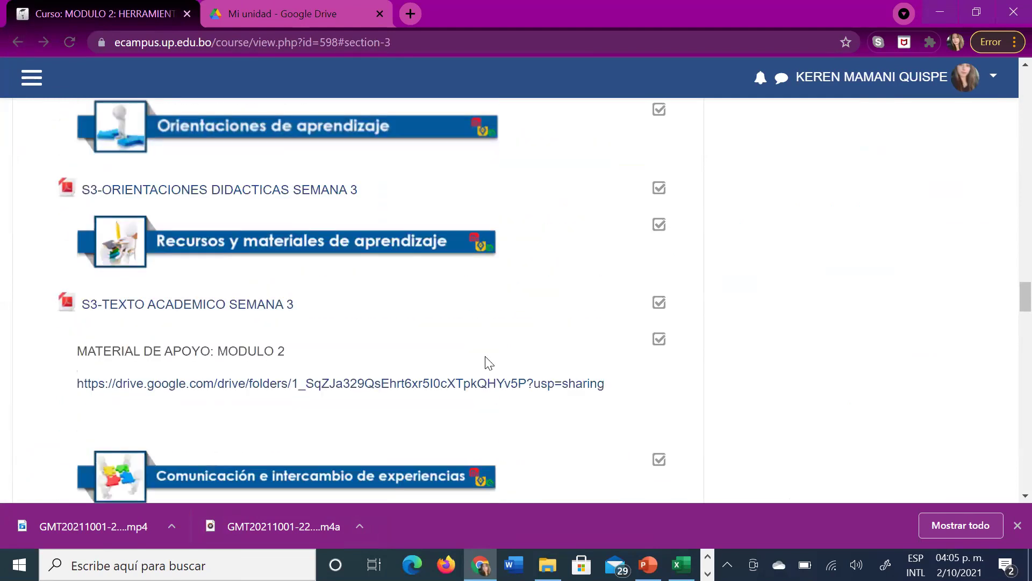
pyautogui.scroll(2, 488, 362)
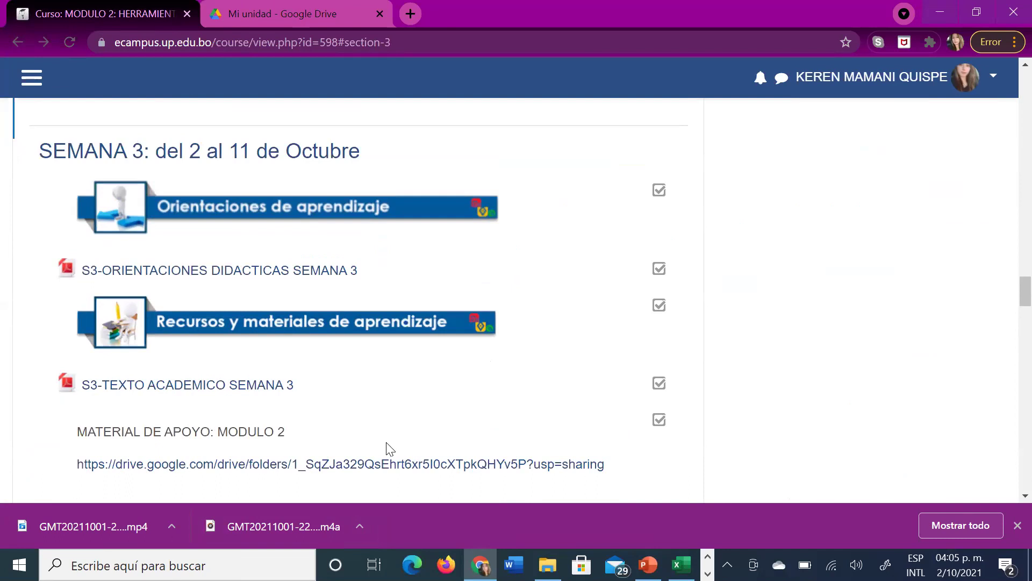
# Step: Return to Excel and review the FUNCION TEXTO date table and the CONCATENAR, LARGO and MINÚSCULA table on Hoja3
pyautogui.click(681, 565)
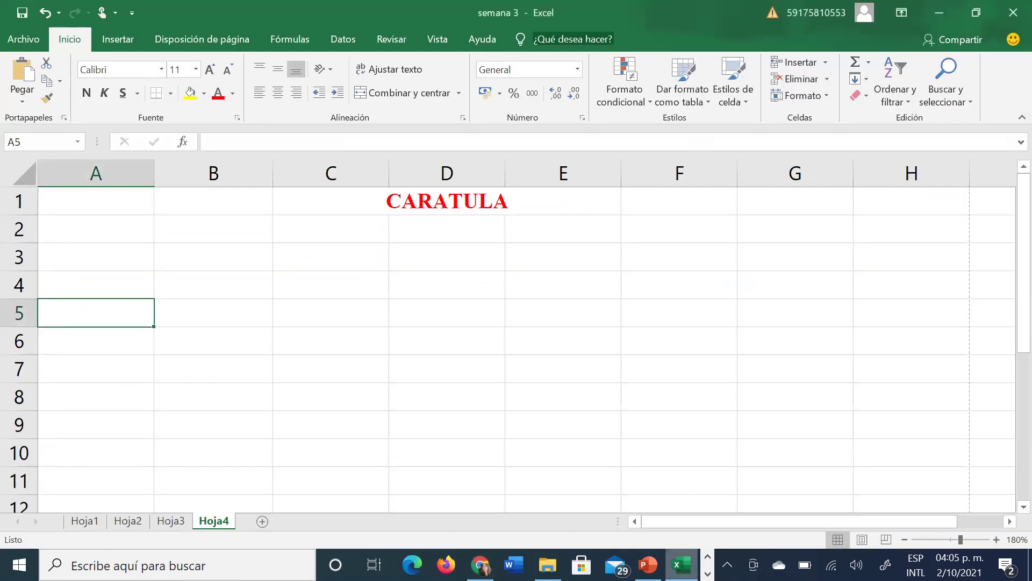
pyautogui.click(172, 521)
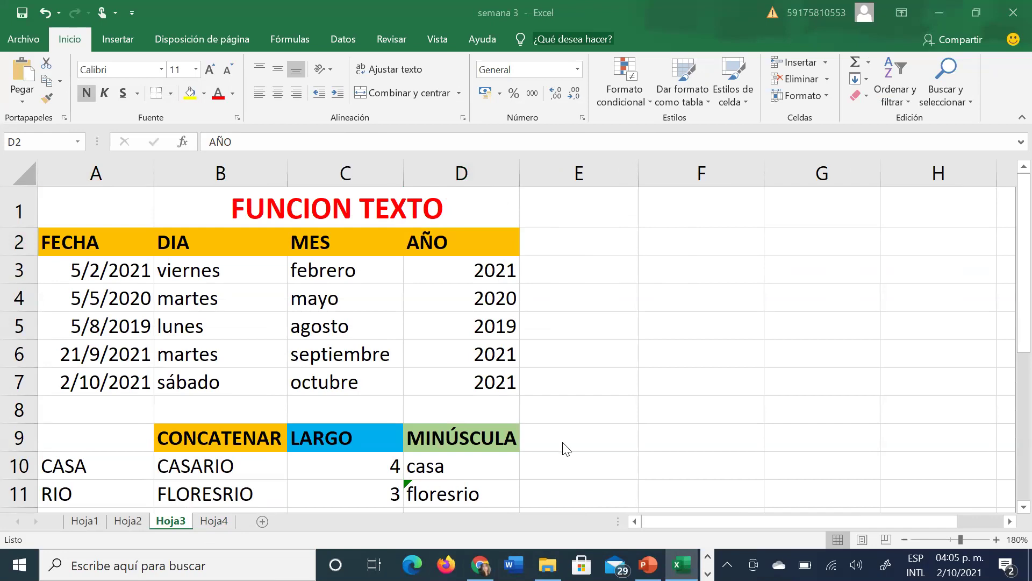
pyautogui.scroll(-2, 563, 449)
pyautogui.scroll(1, 549, 456)
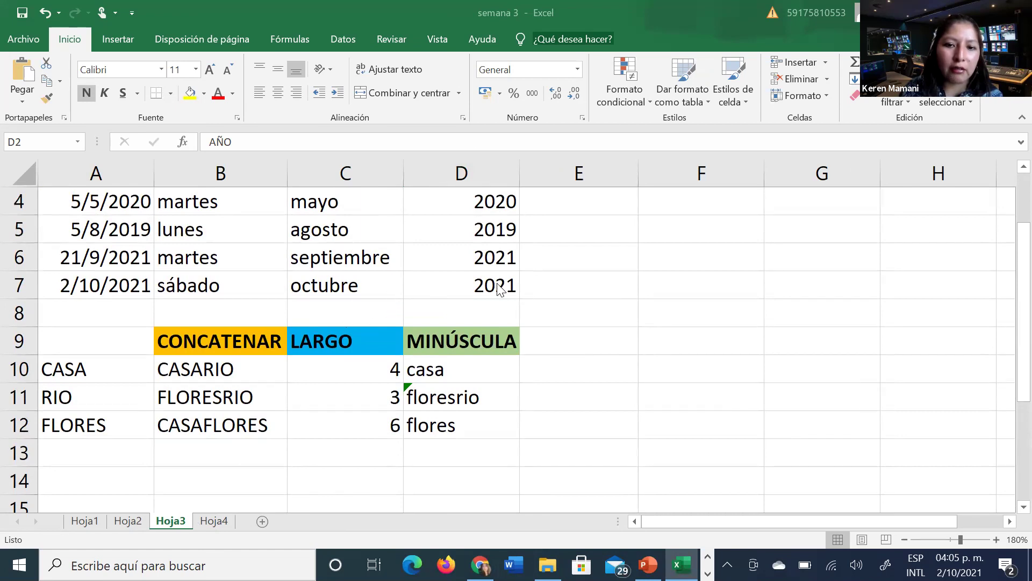
pyautogui.scroll(1, 651, 379)
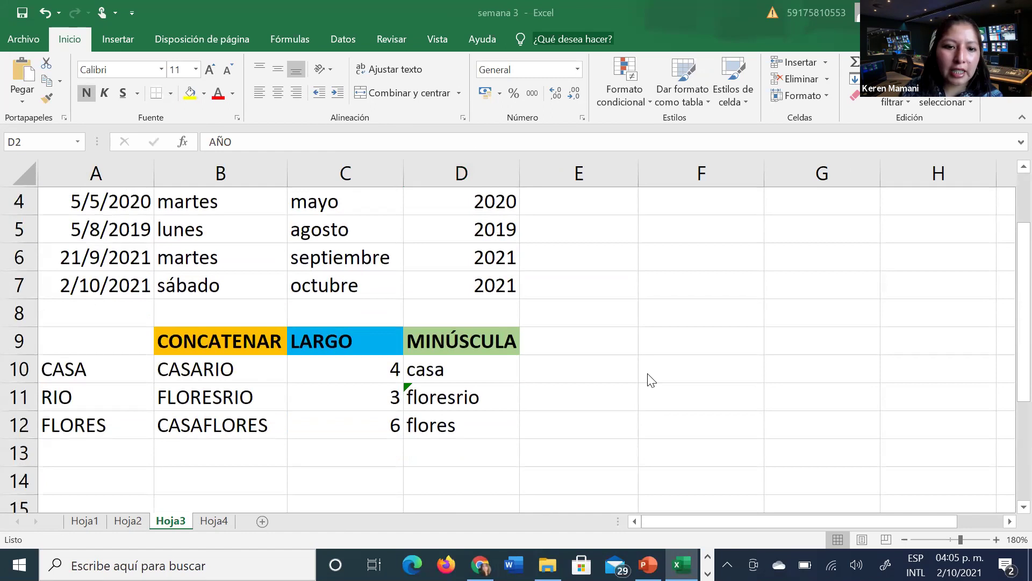
pyautogui.scroll(1, 651, 379)
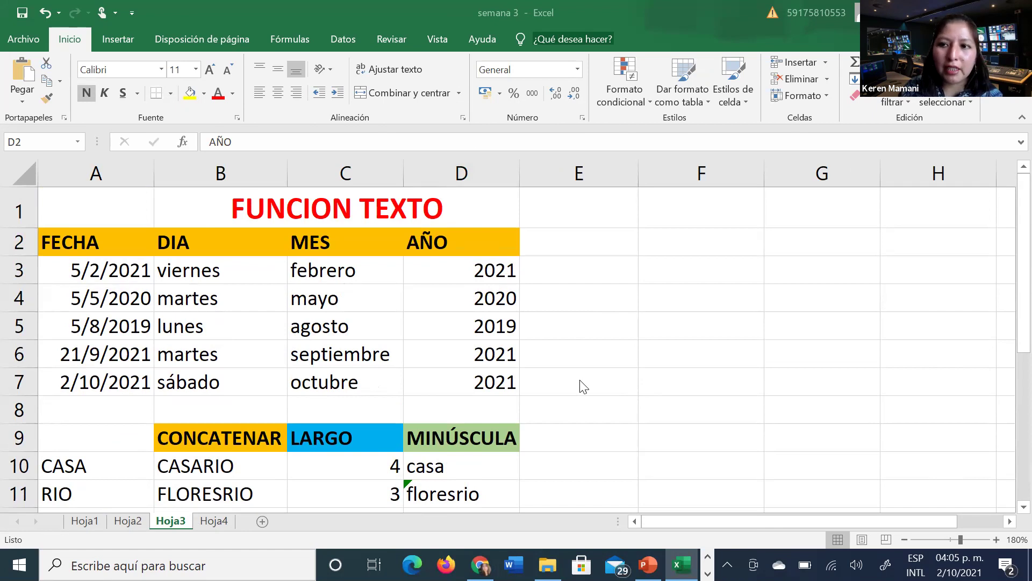
pyautogui.scroll(-1, 584, 386)
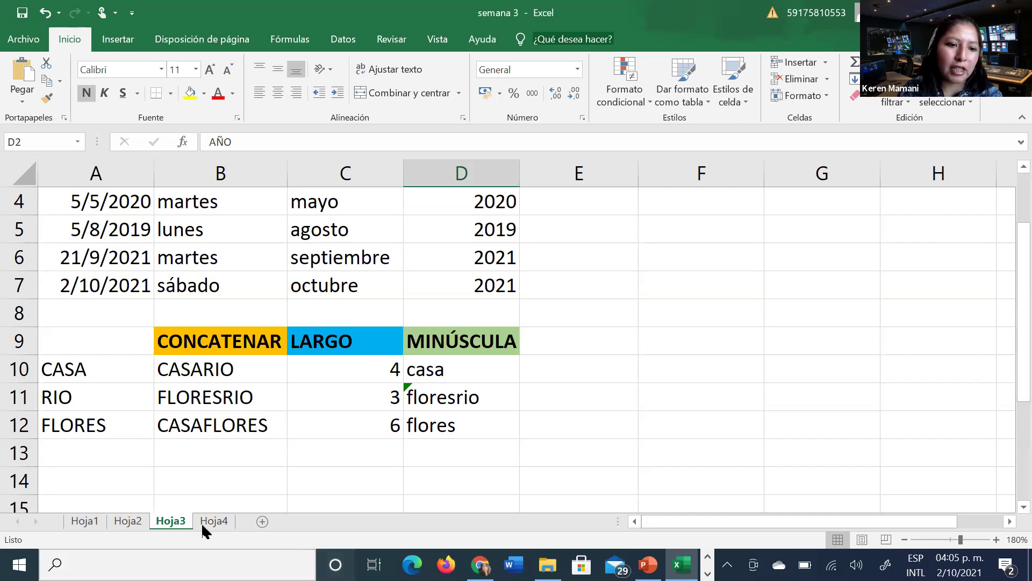
# Step: Compare the FORMULAS BÁSICAS and CON FORMULAS tables on Hoja2 with the text function tables on Hoja3, inspecting the year formula in D4
pyautogui.click(128, 521)
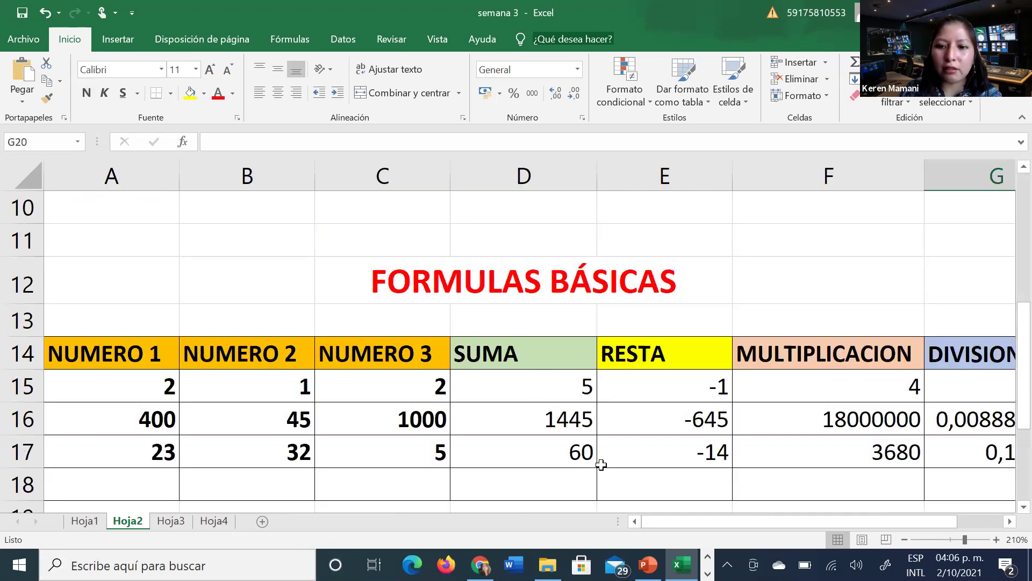
pyautogui.click(165, 520)
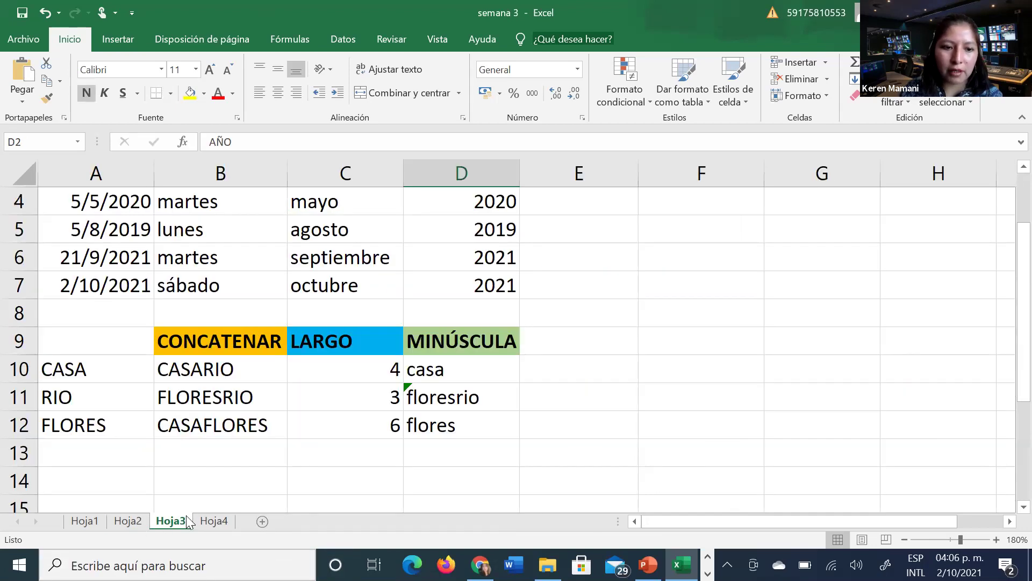
pyautogui.click(794, 290)
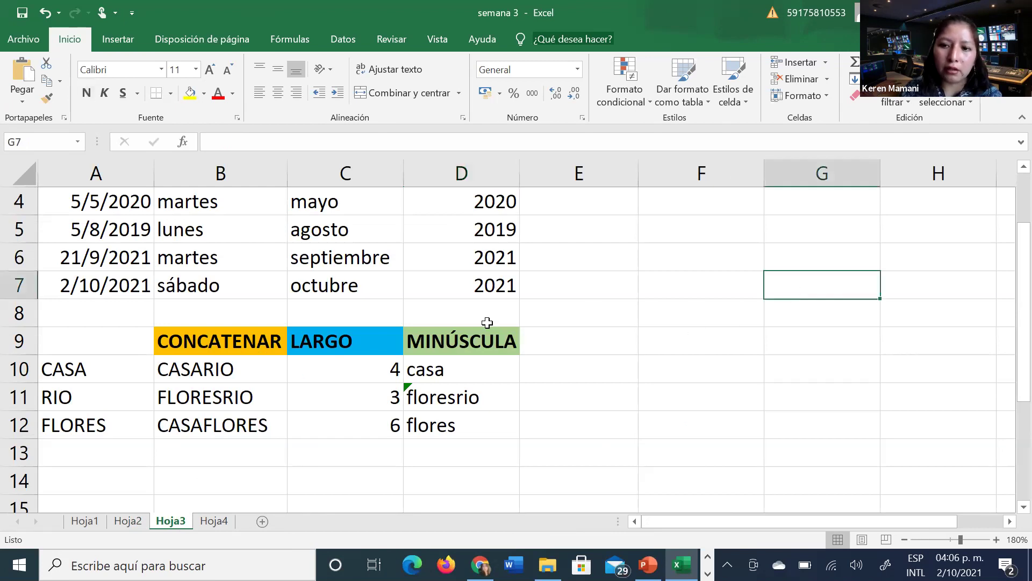
pyautogui.scroll(1, 538, 263)
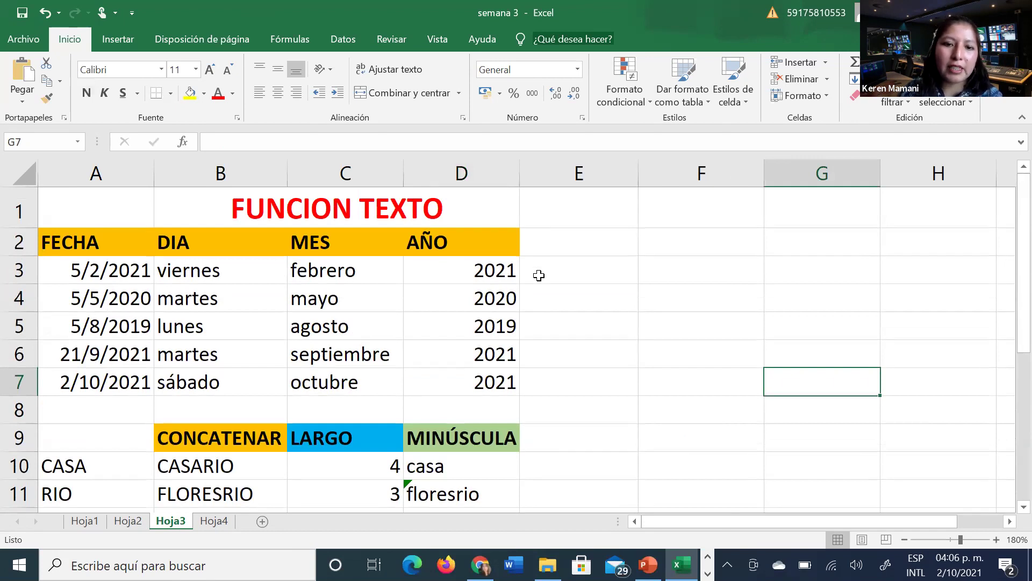
pyautogui.click(514, 301)
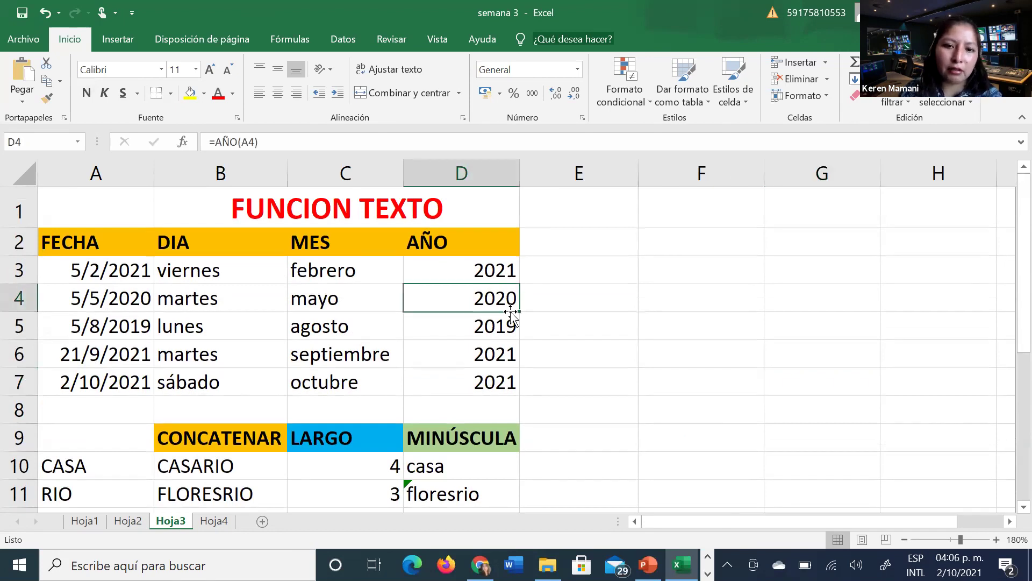
pyautogui.scroll(-1, 505, 449)
pyautogui.click(128, 521)
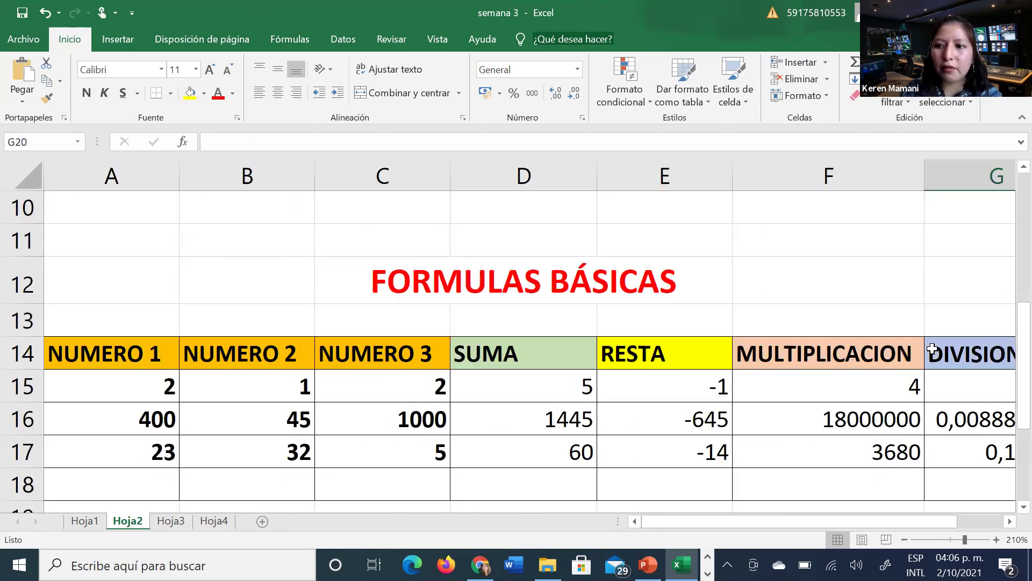
pyautogui.scroll(3, 932, 348)
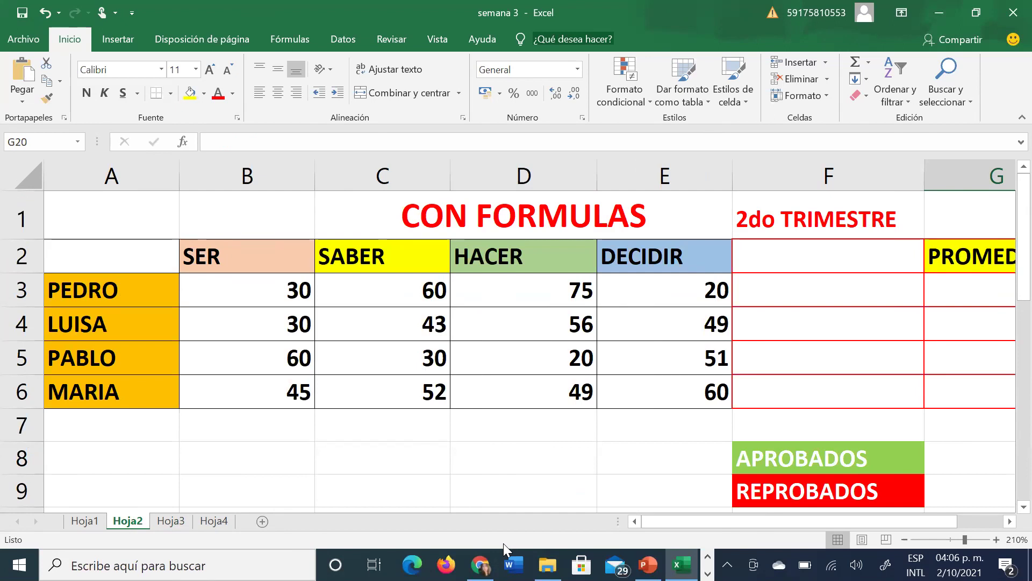
# Step: Switch to Chrome and review the SEMANA 3 learning activities, evaluation and support materials on the course page
pyautogui.moveTo(681, 564)
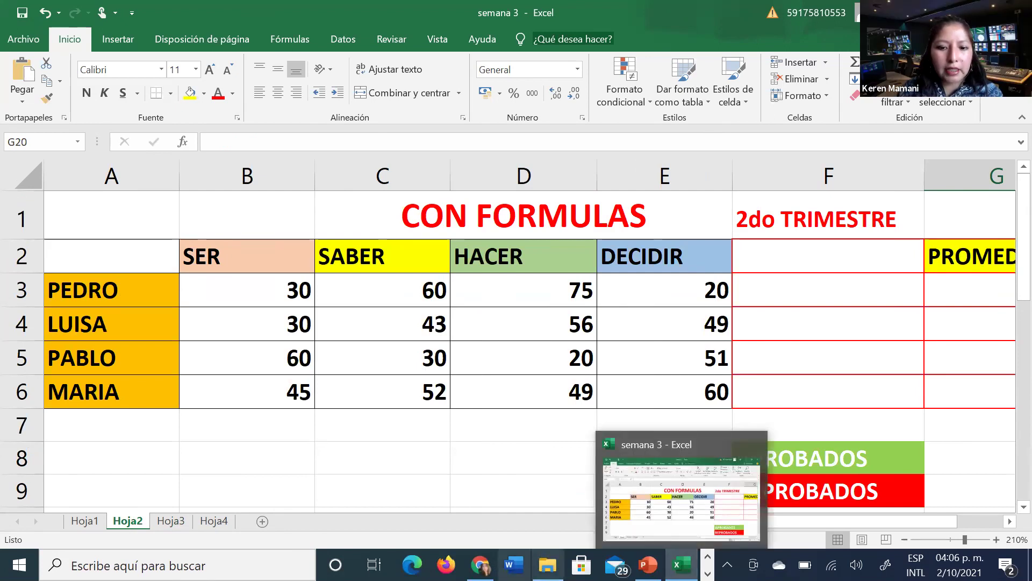
pyautogui.click(480, 565)
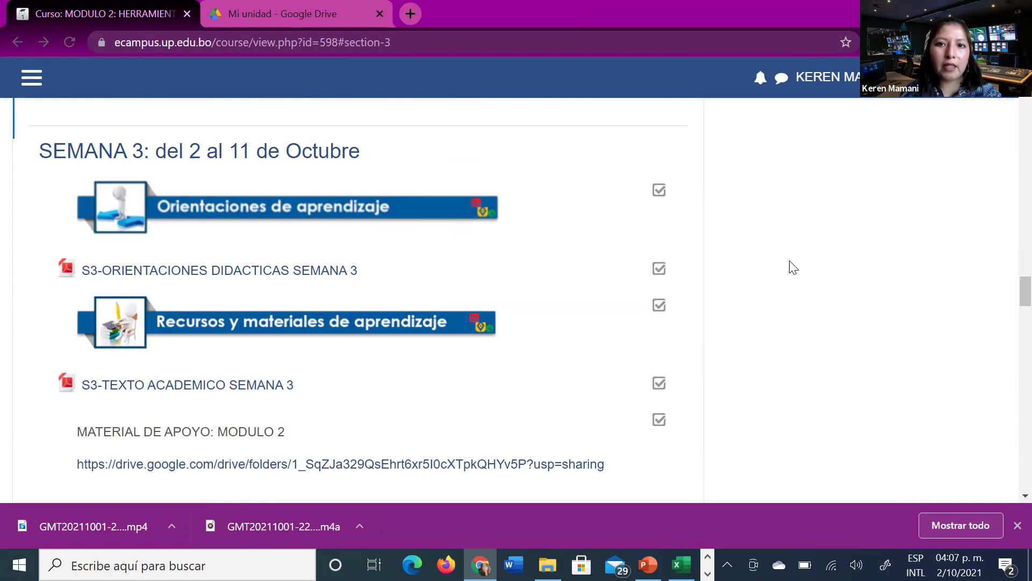
pyautogui.scroll(-5, 168, 436)
pyautogui.scroll(-6, 168, 436)
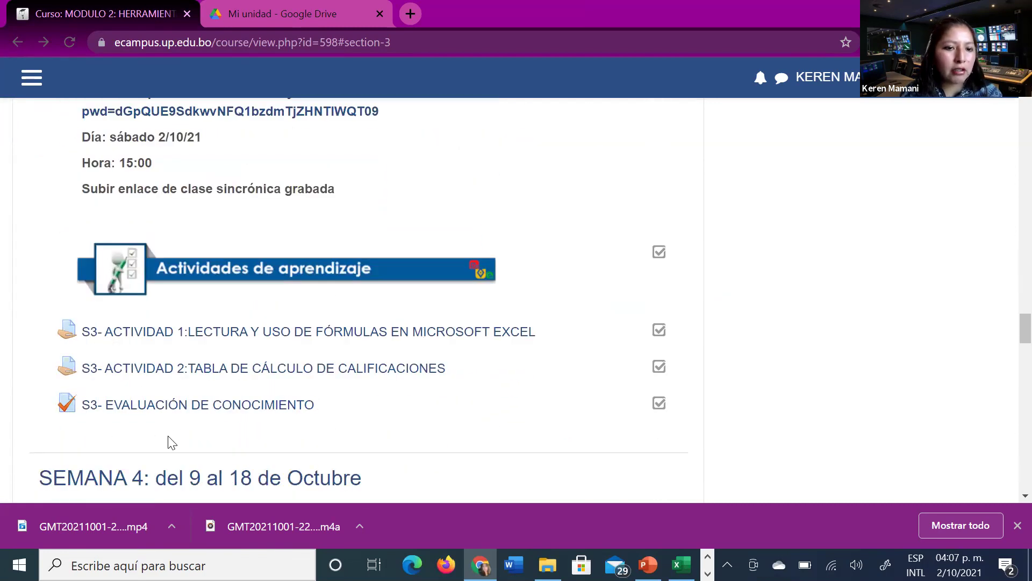
pyautogui.scroll(2, 169, 442)
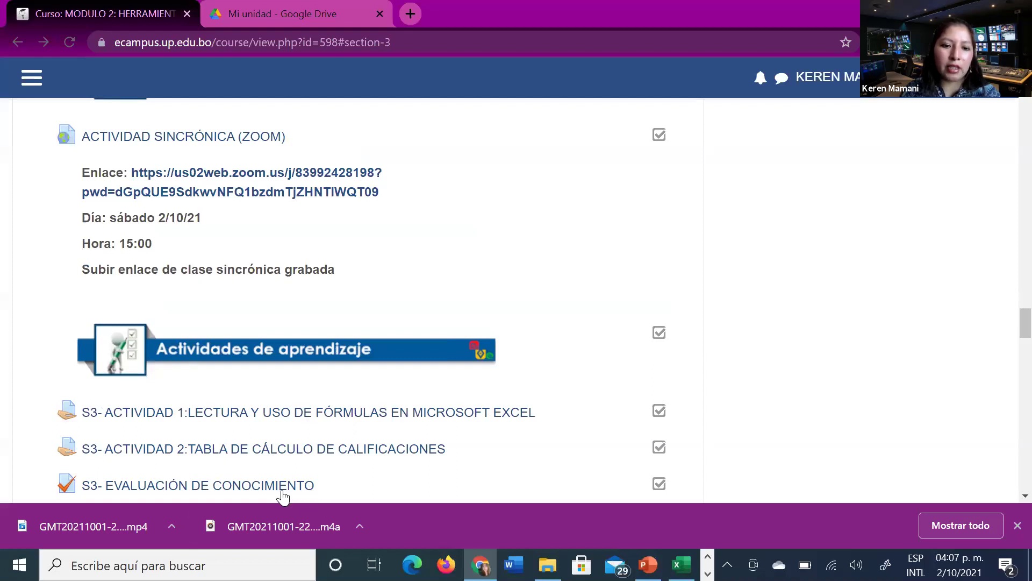
pyautogui.scroll(5, 209, 265)
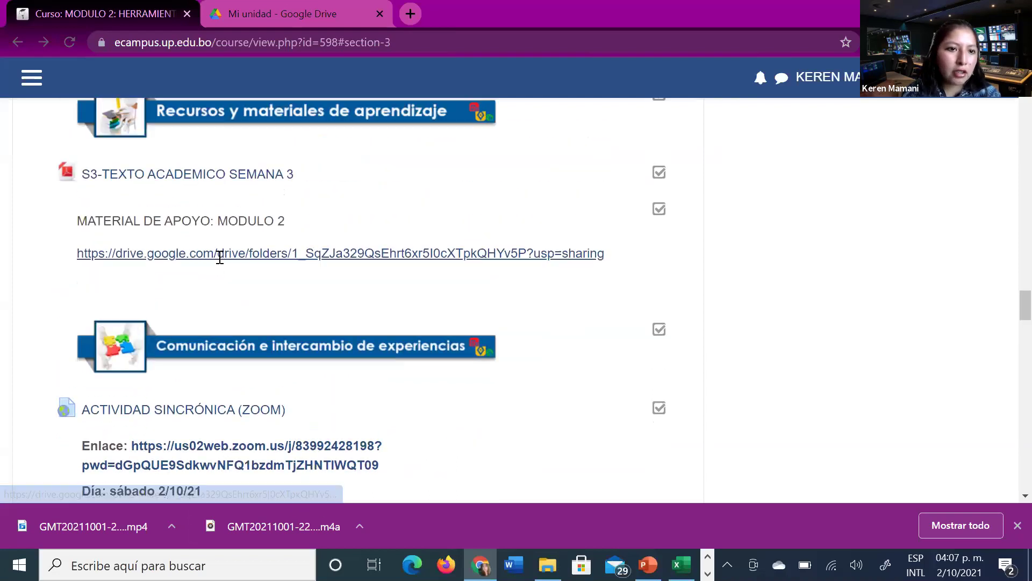
pyautogui.scroll(1, 220, 257)
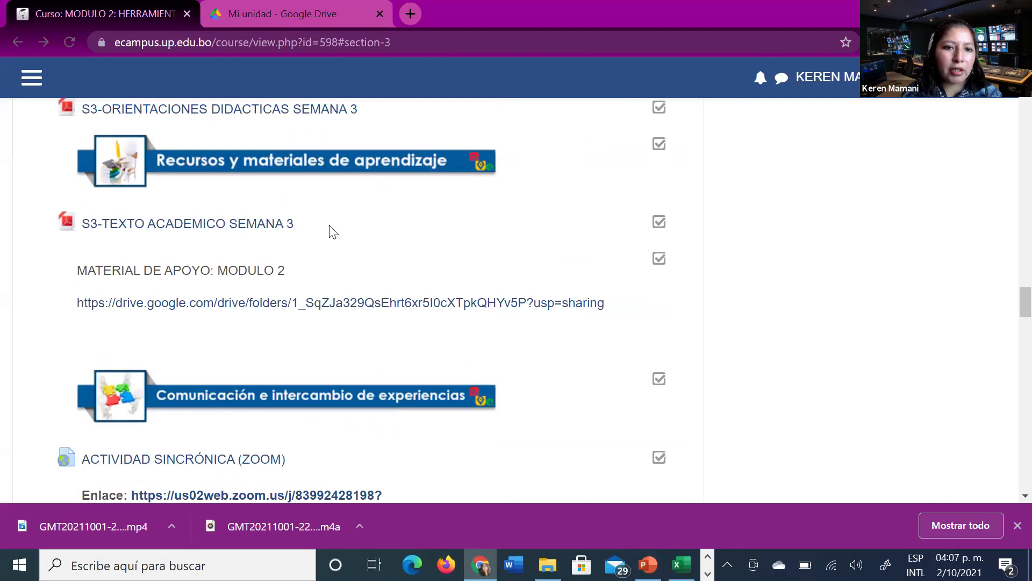